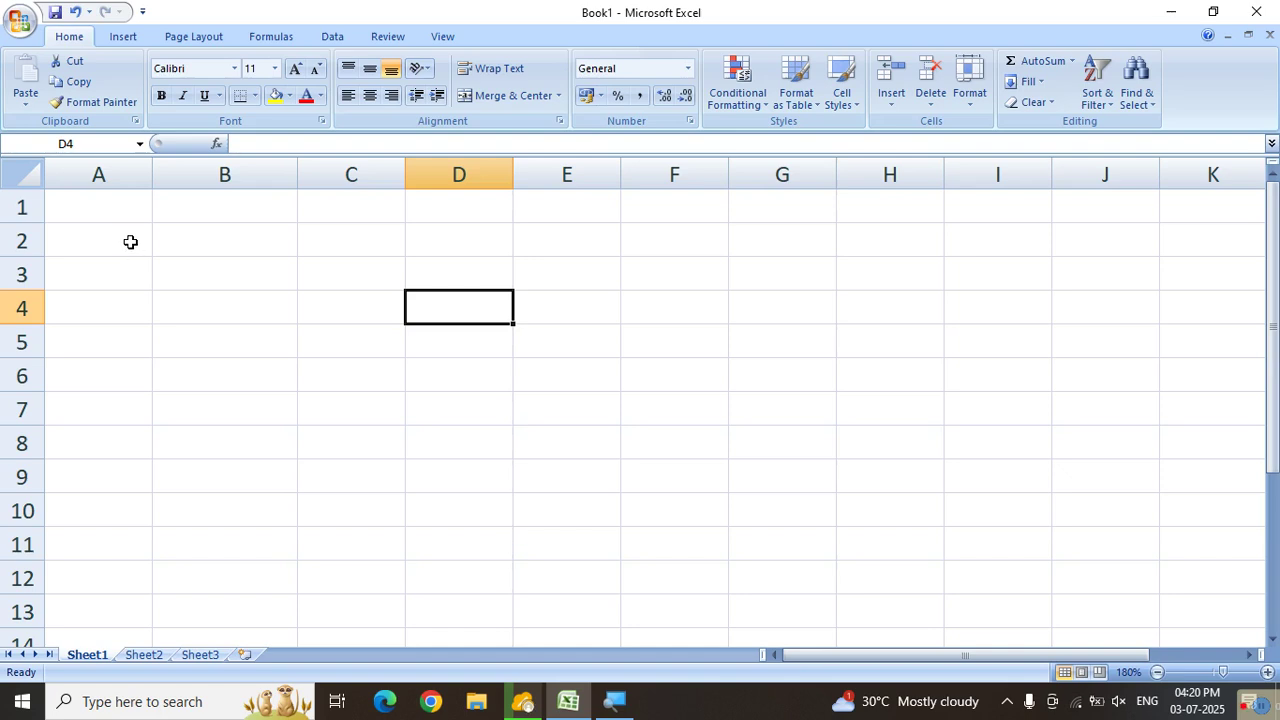
# Narrow column A and enter the heading "Name of Student" in cell B2.
pyautogui.click(246, 286)
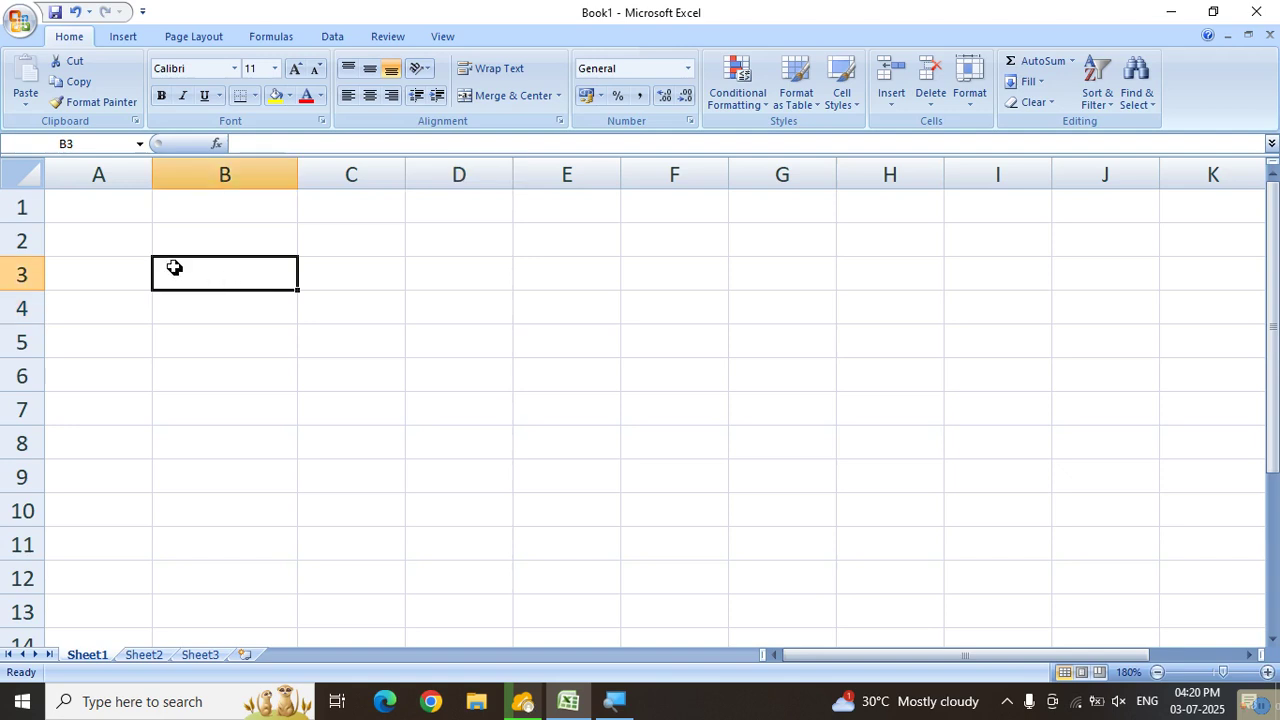
pyautogui.click(178, 247)
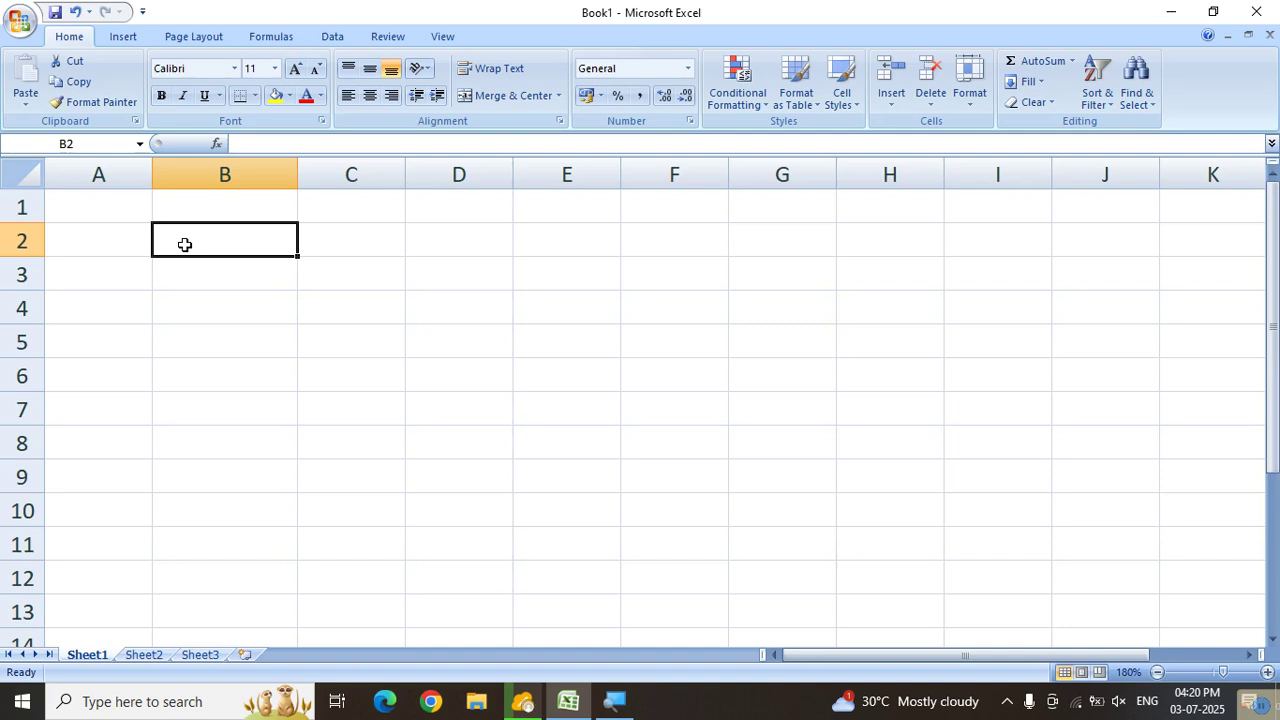
pyautogui.moveTo(152, 172); pyautogui.dragTo(116, 175)
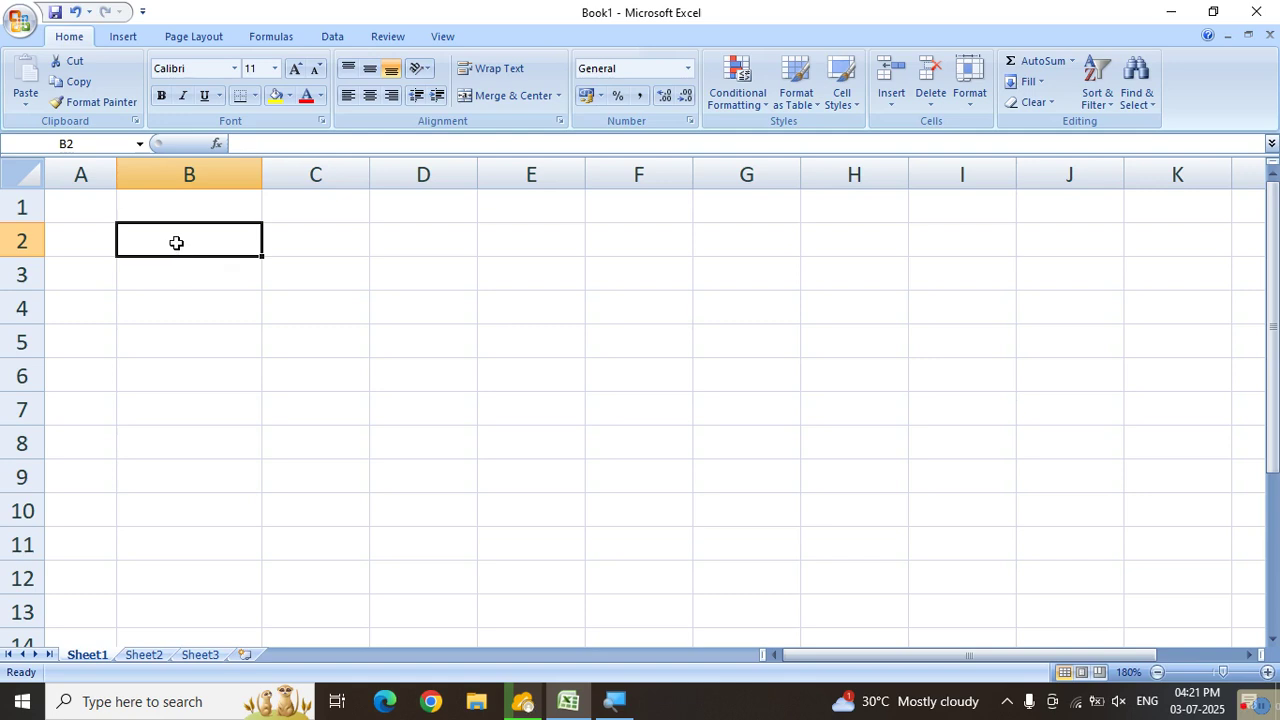
pyautogui.write('N')
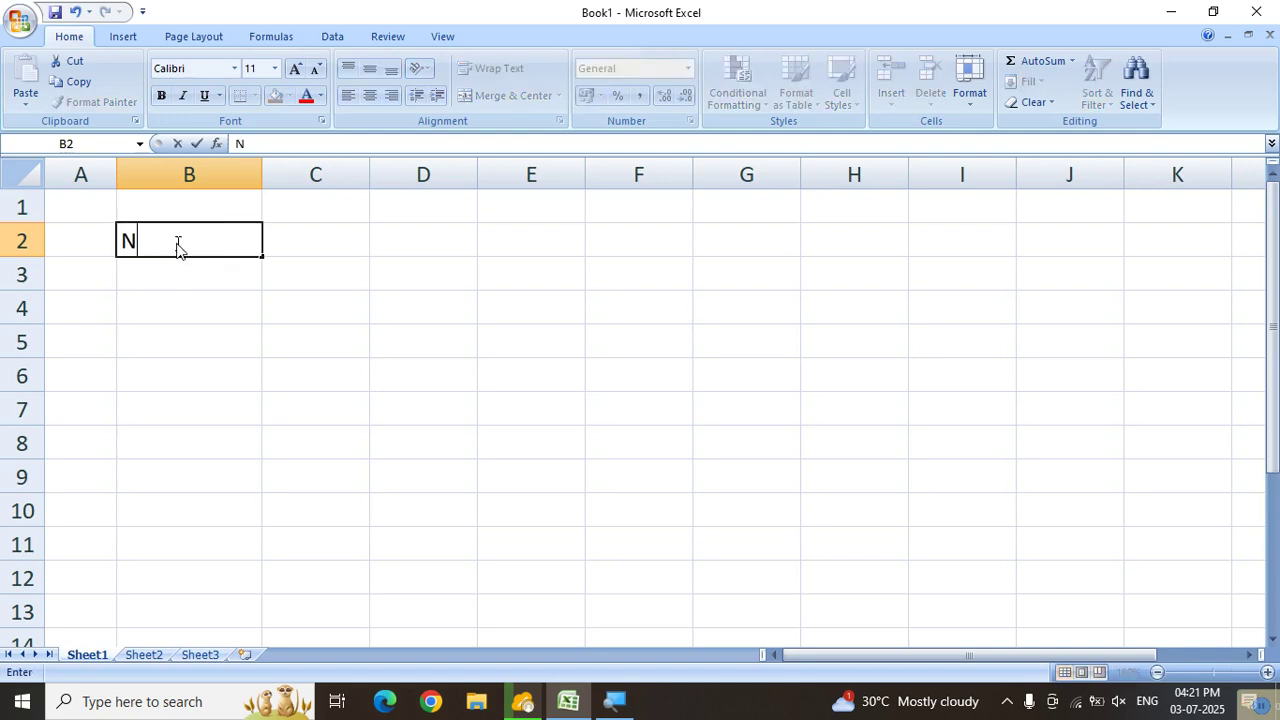
pyautogui.write('ame of S')
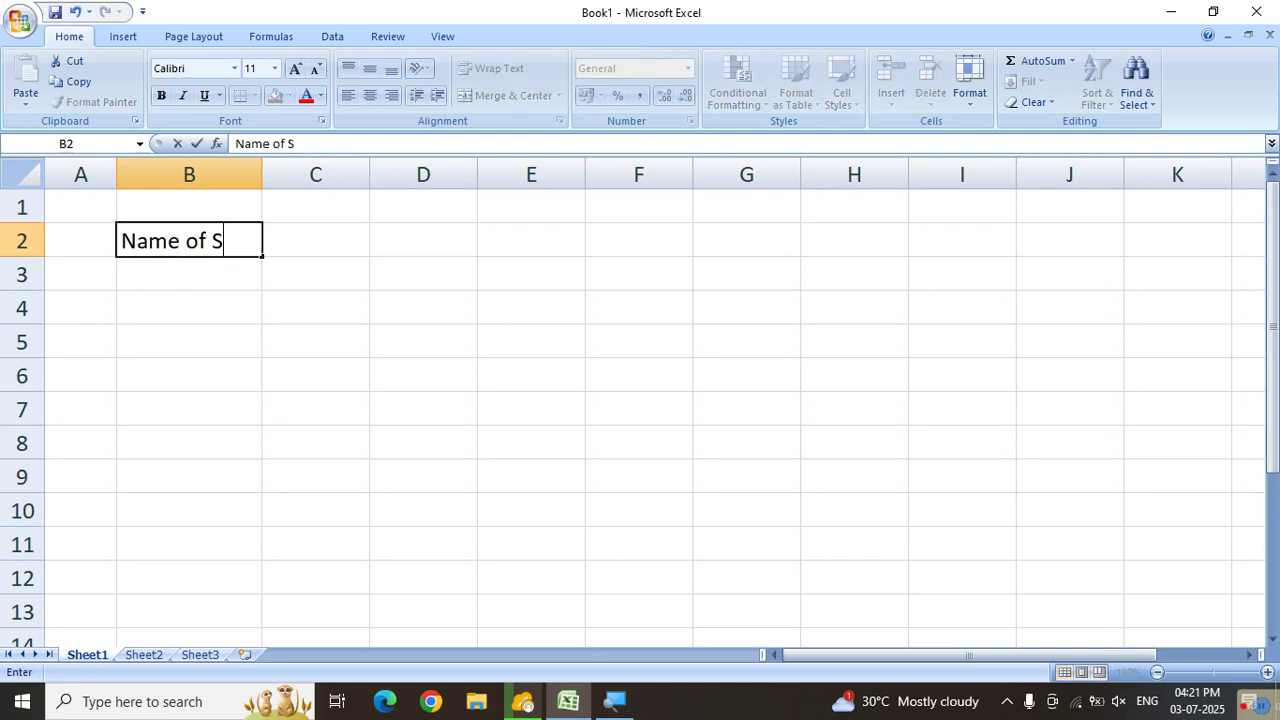
pyautogui.write('tudent')
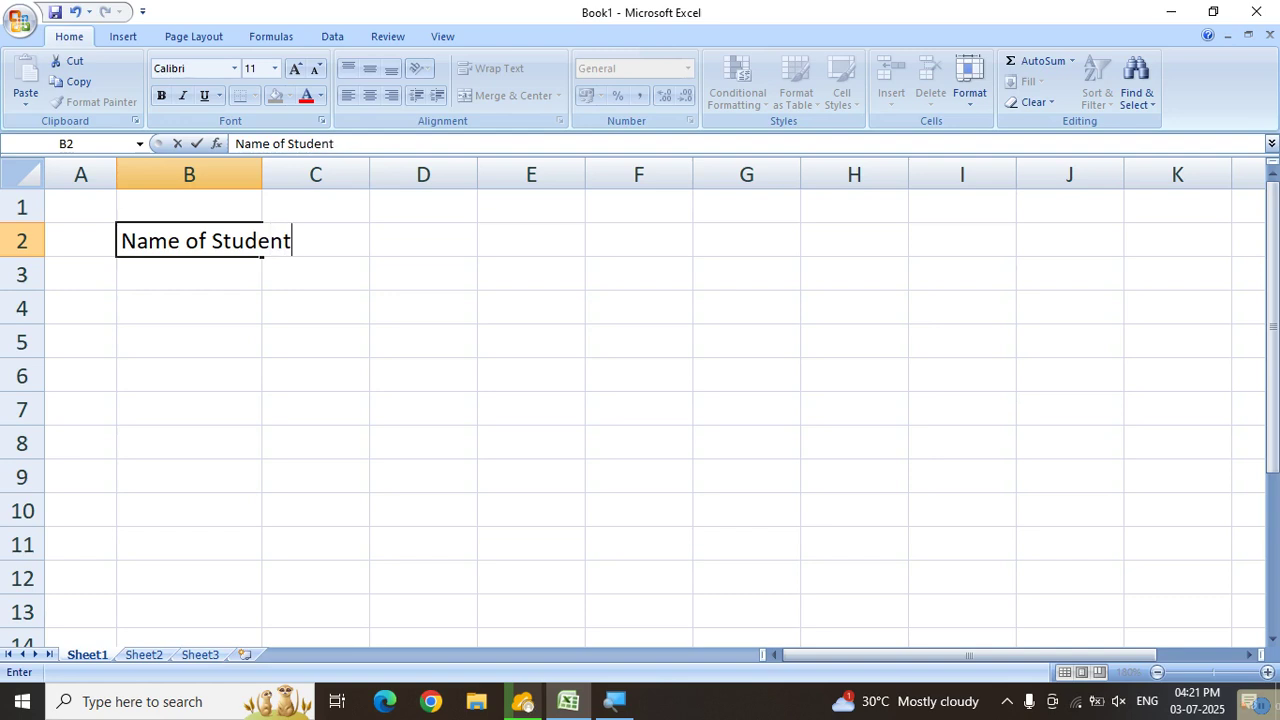
pyautogui.press('Tab')
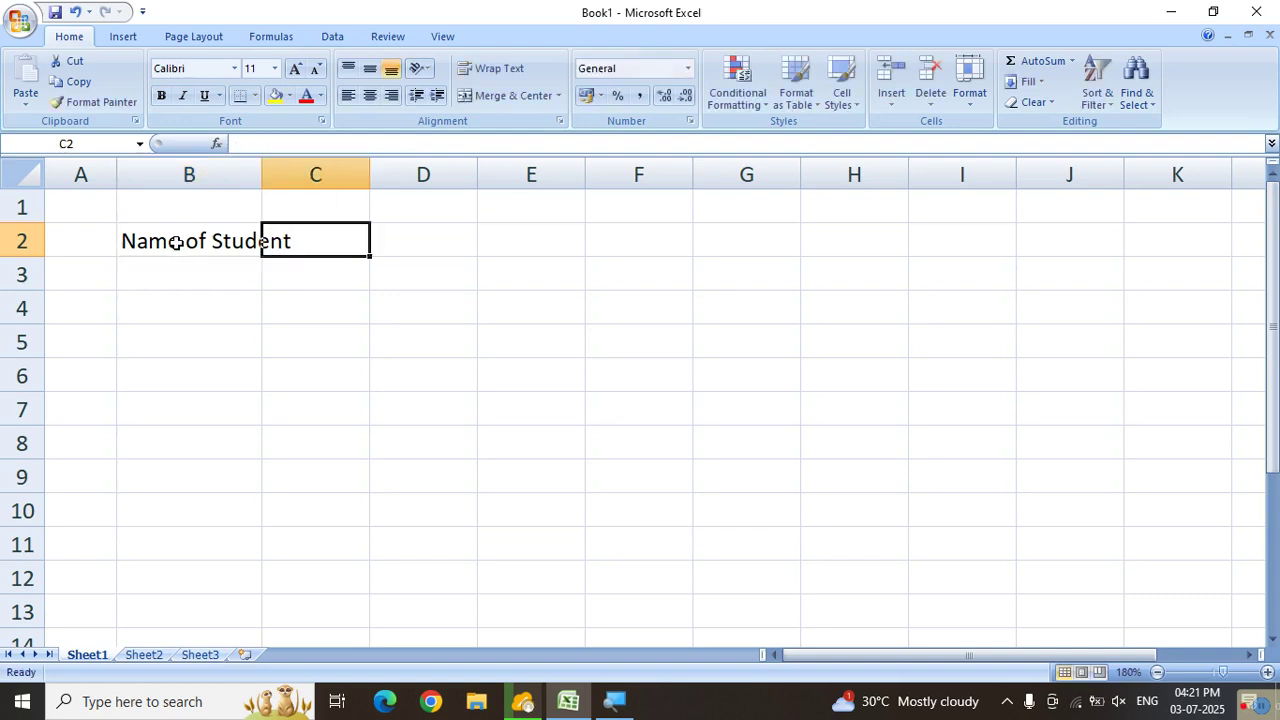
# Enter the subject headings Math, Sci, Hindi, SST and Eng in cells C2 through G2.
pyautogui.write('S')
pyautogui.press('BackSpace')
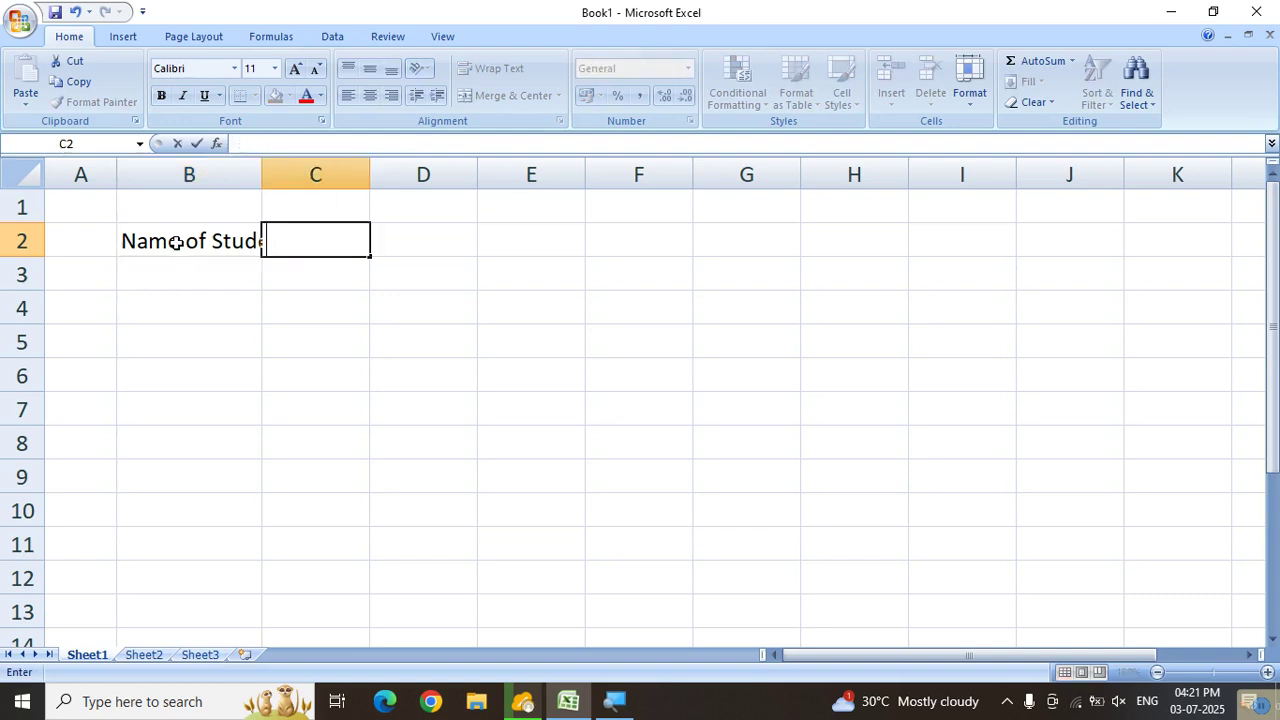
pyautogui.write('Math')
pyautogui.press('Tab')
pyautogui.write('Sci')
pyautogui.press('Tab')
pyautogui.write('Hindi')
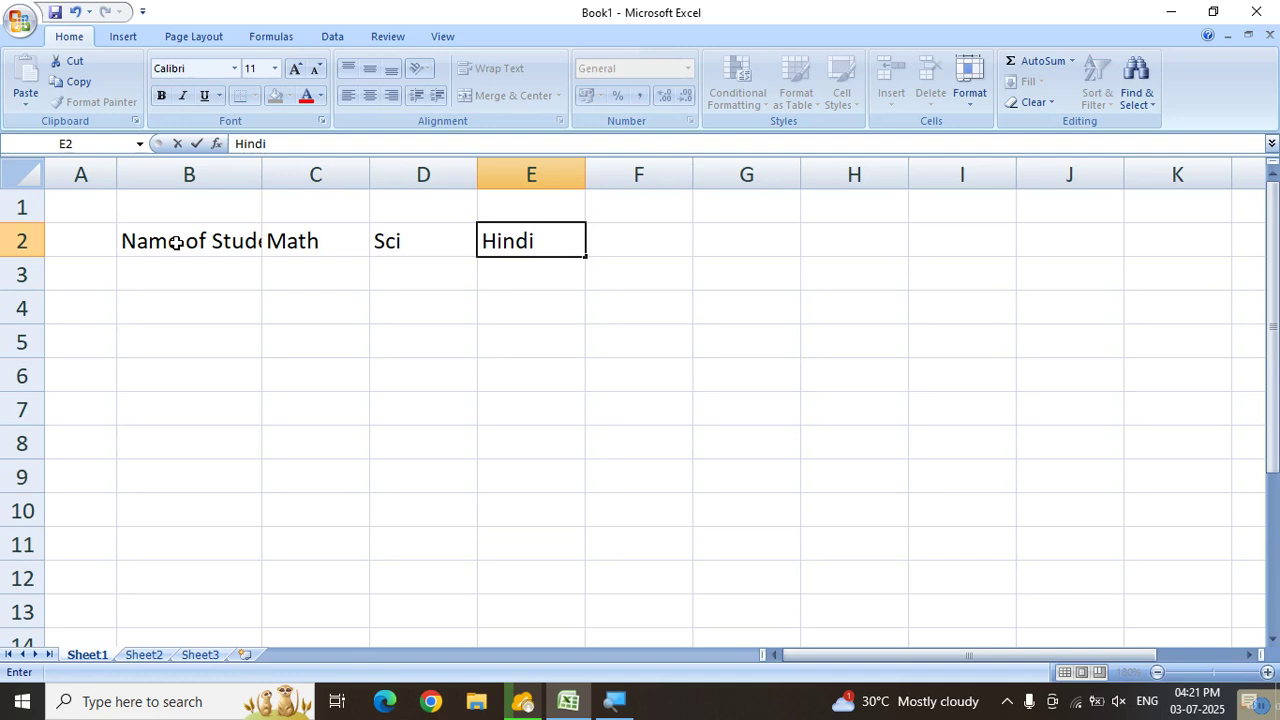
pyautogui.press('Tab')
pyautogui.write('SST')
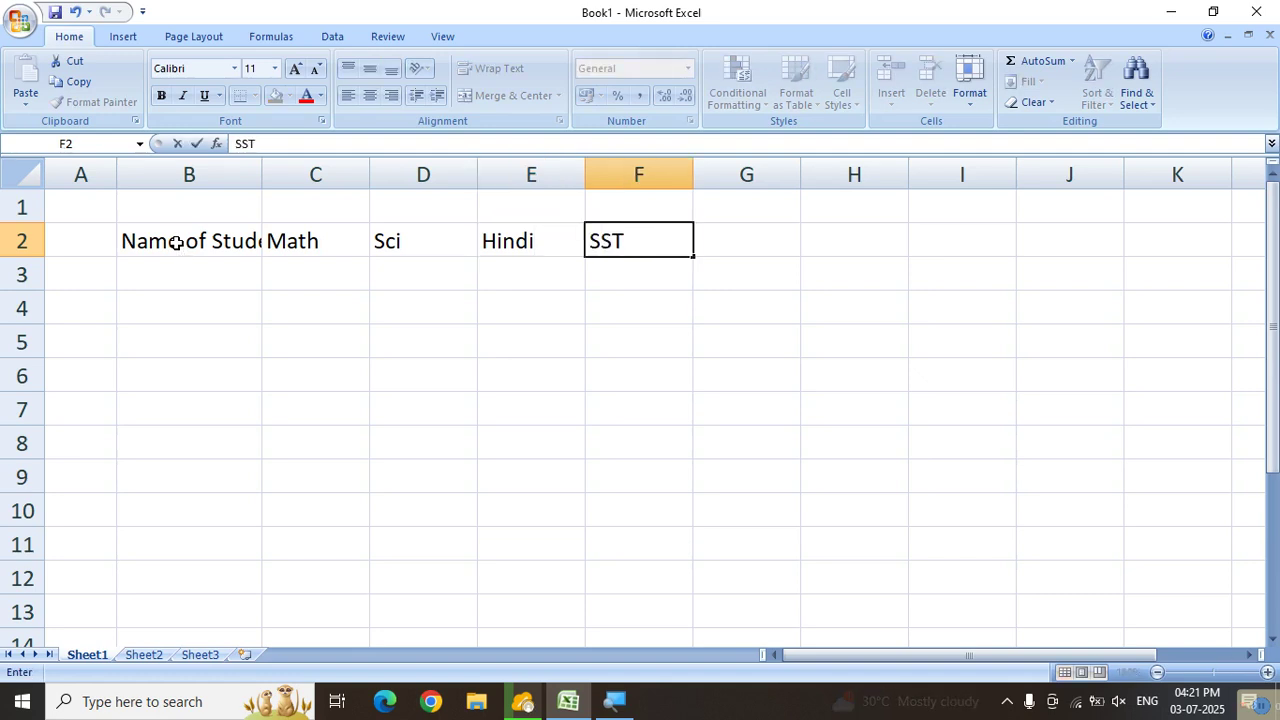
pyautogui.press('Tab')
pyautogui.write('S')
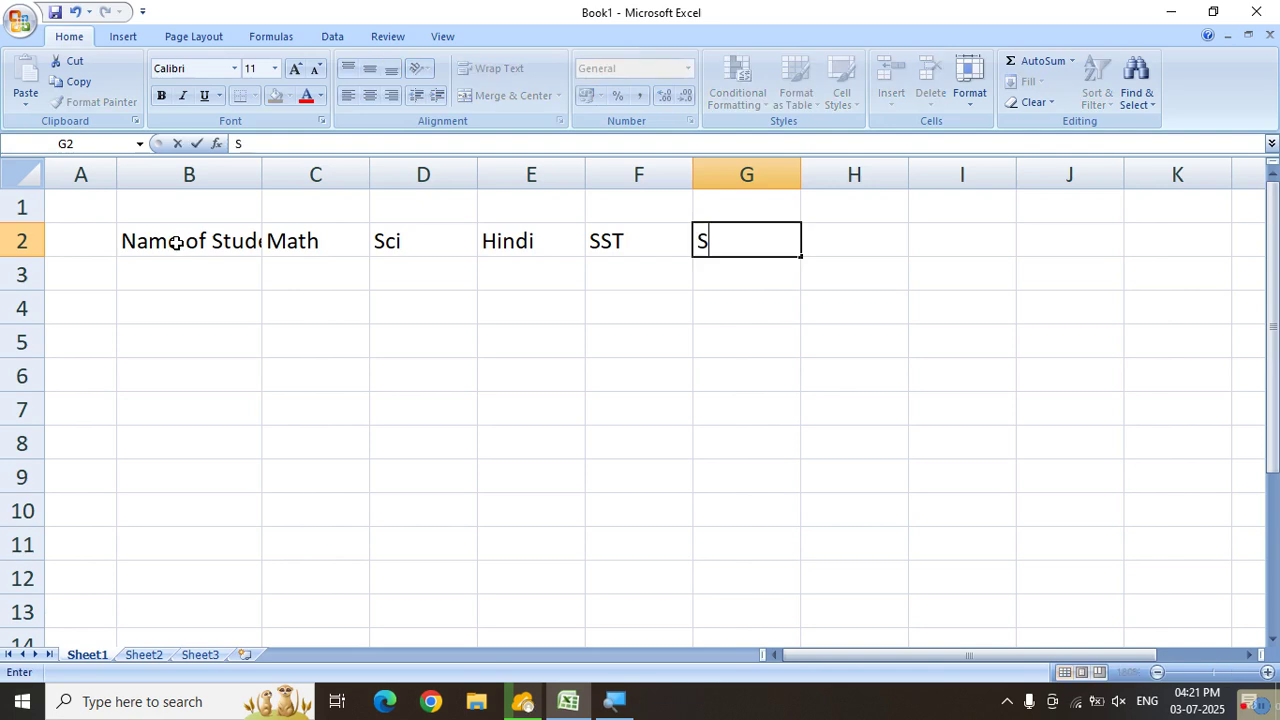
pyautogui.press('BackSpace')
pyautogui.write('Eng')
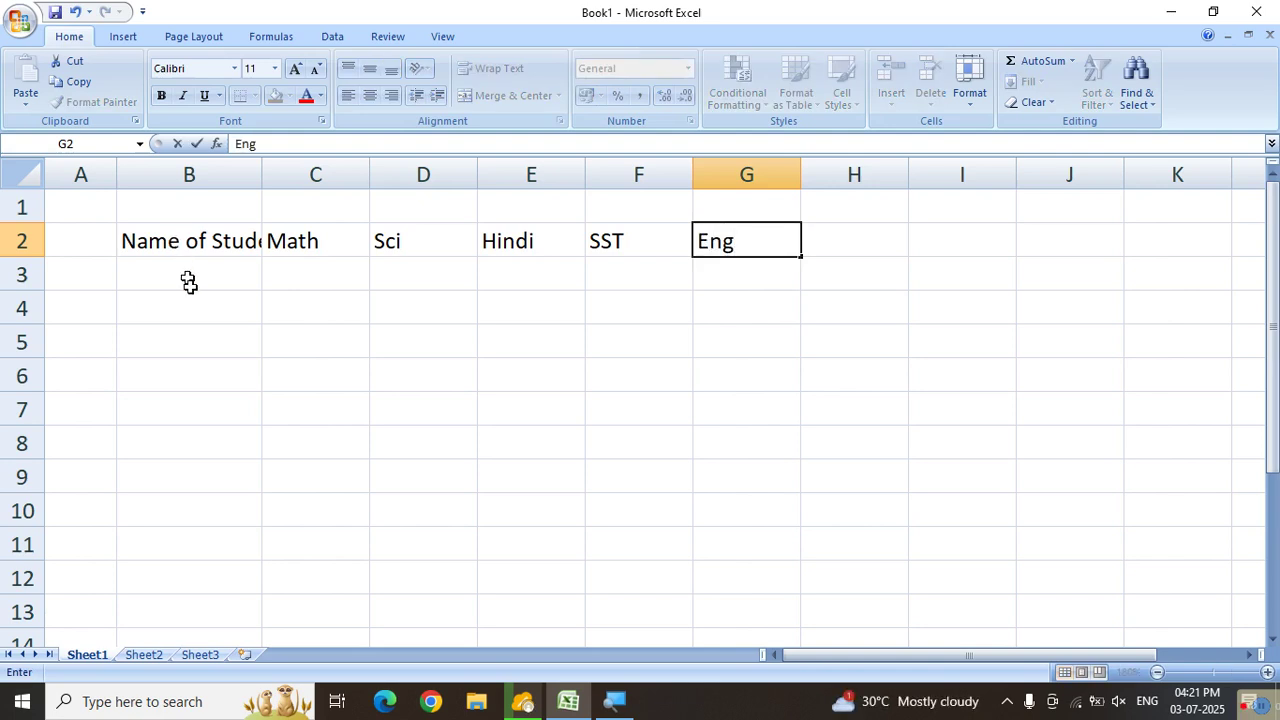
pyautogui.click(230, 356)
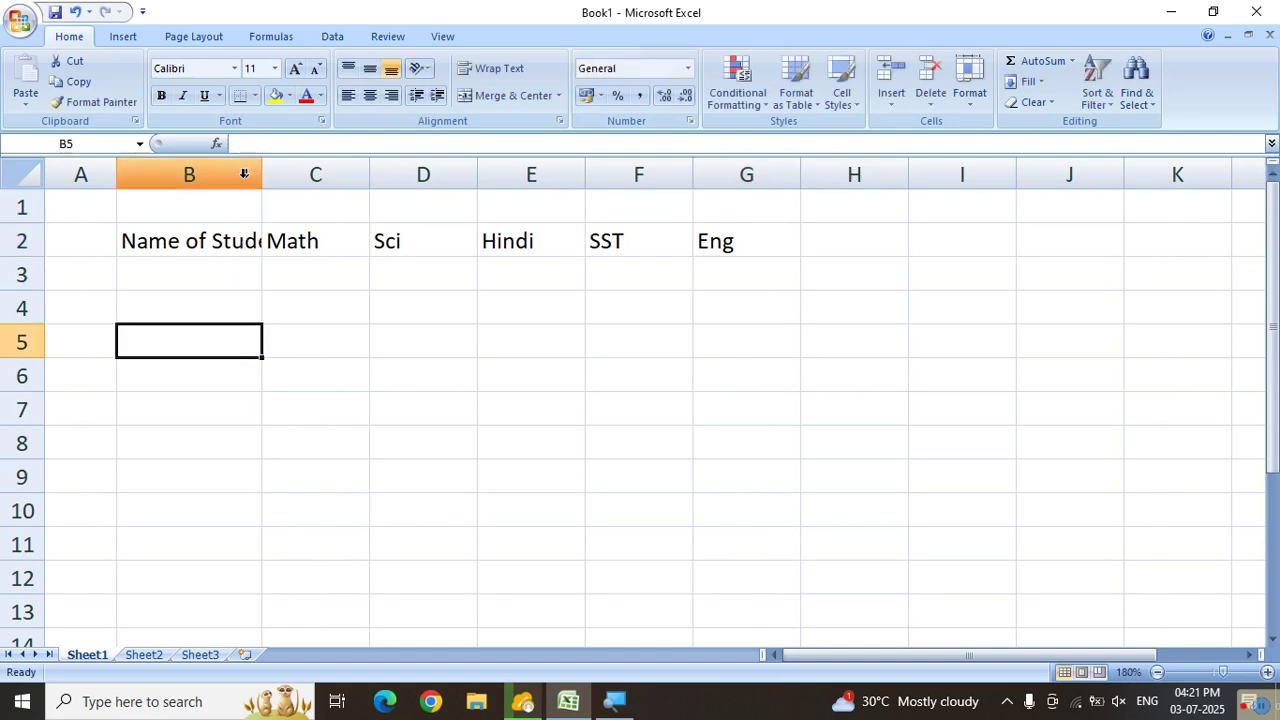
# Autofit column B to the width of the "Name of Student" heading.
pyautogui.click(197, 240)
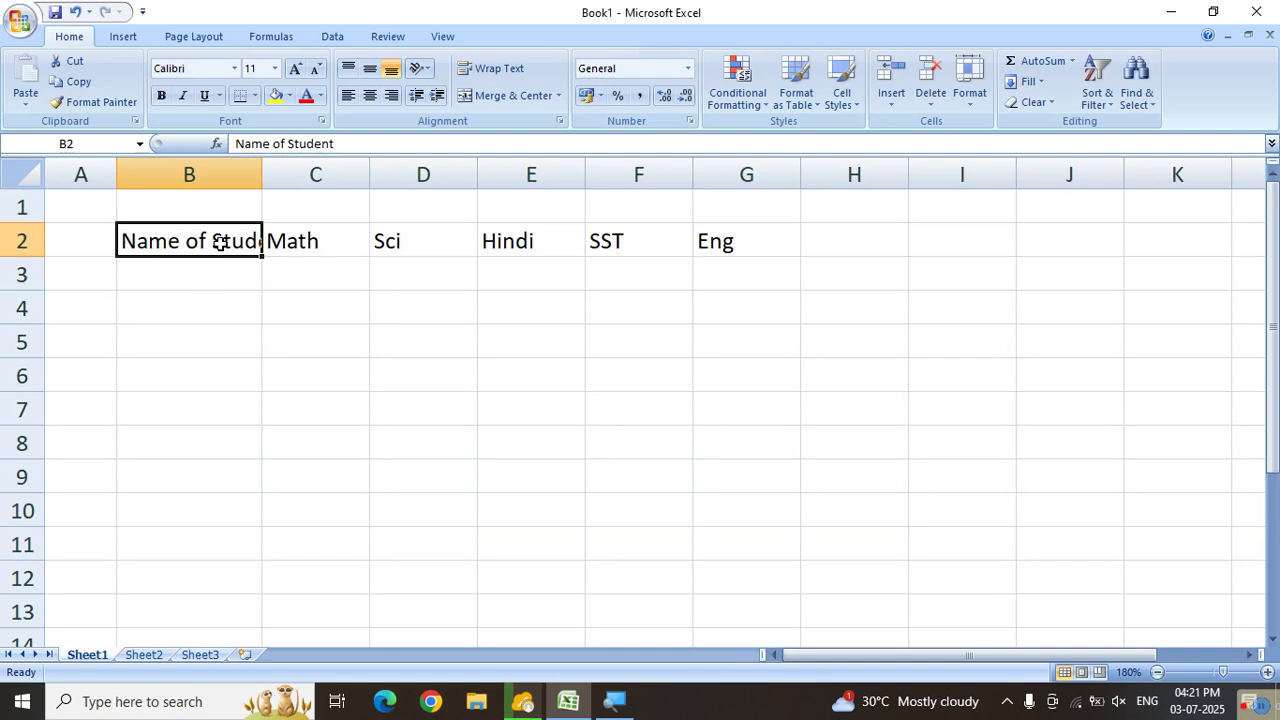
pyautogui.doubleClick(261, 174)
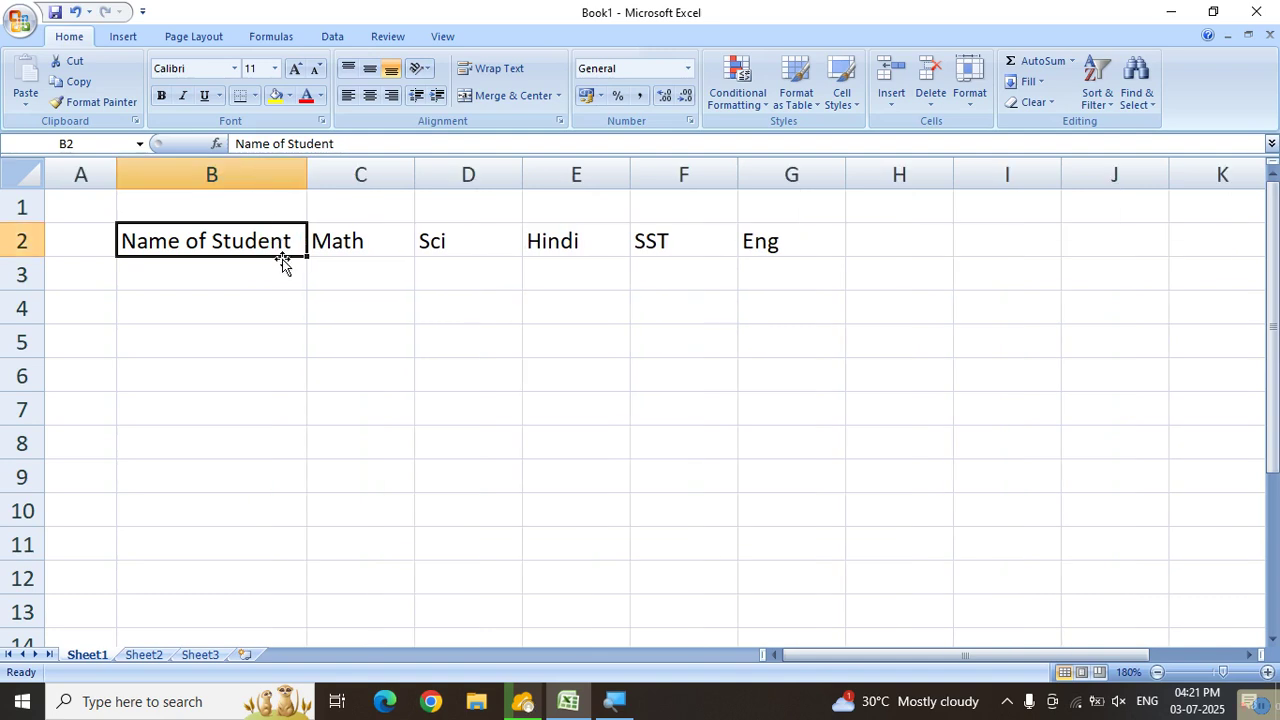
pyautogui.click(302, 316)
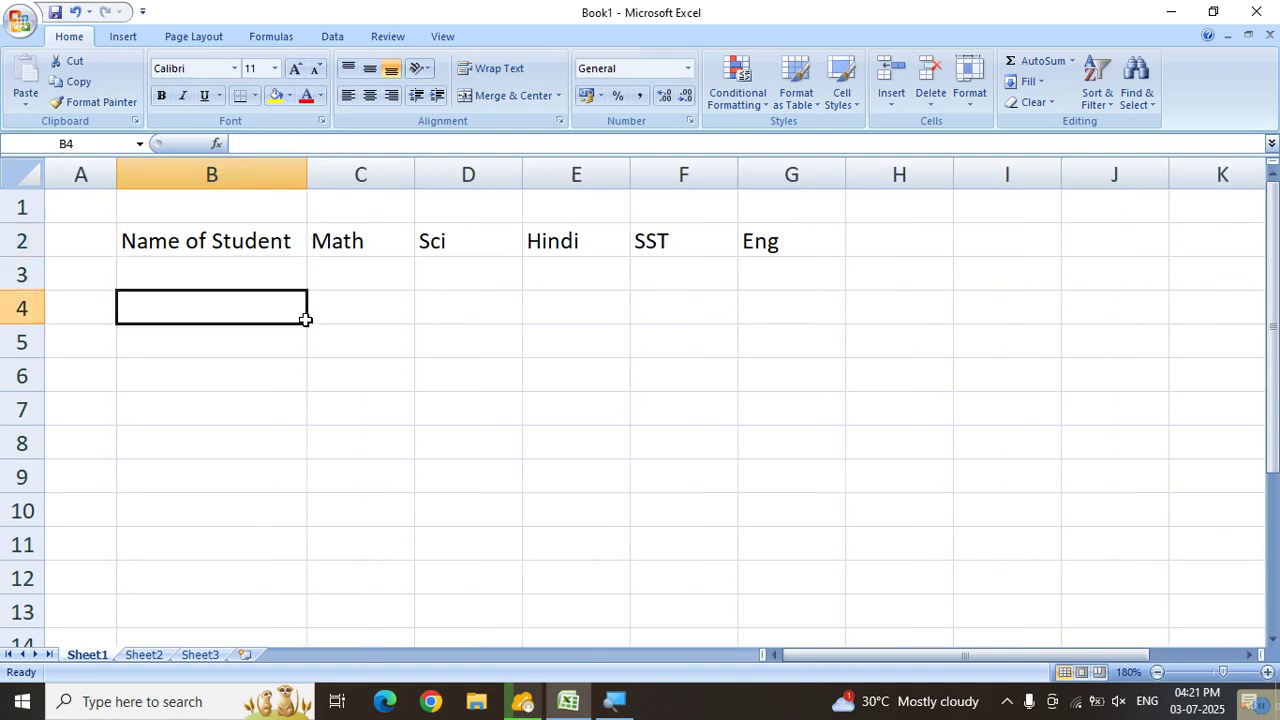
pyautogui.click(228, 276)
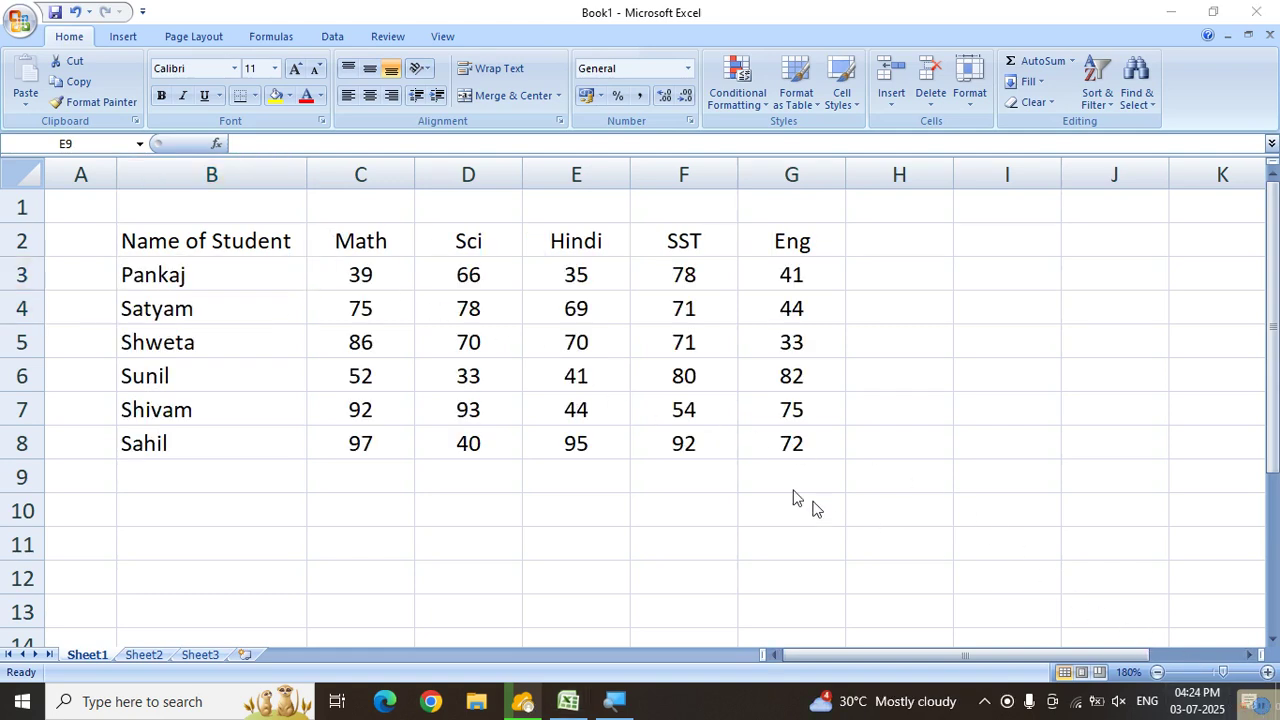
# Apply all borders to the student marks table in B2:G8.
pyautogui.press('Return')
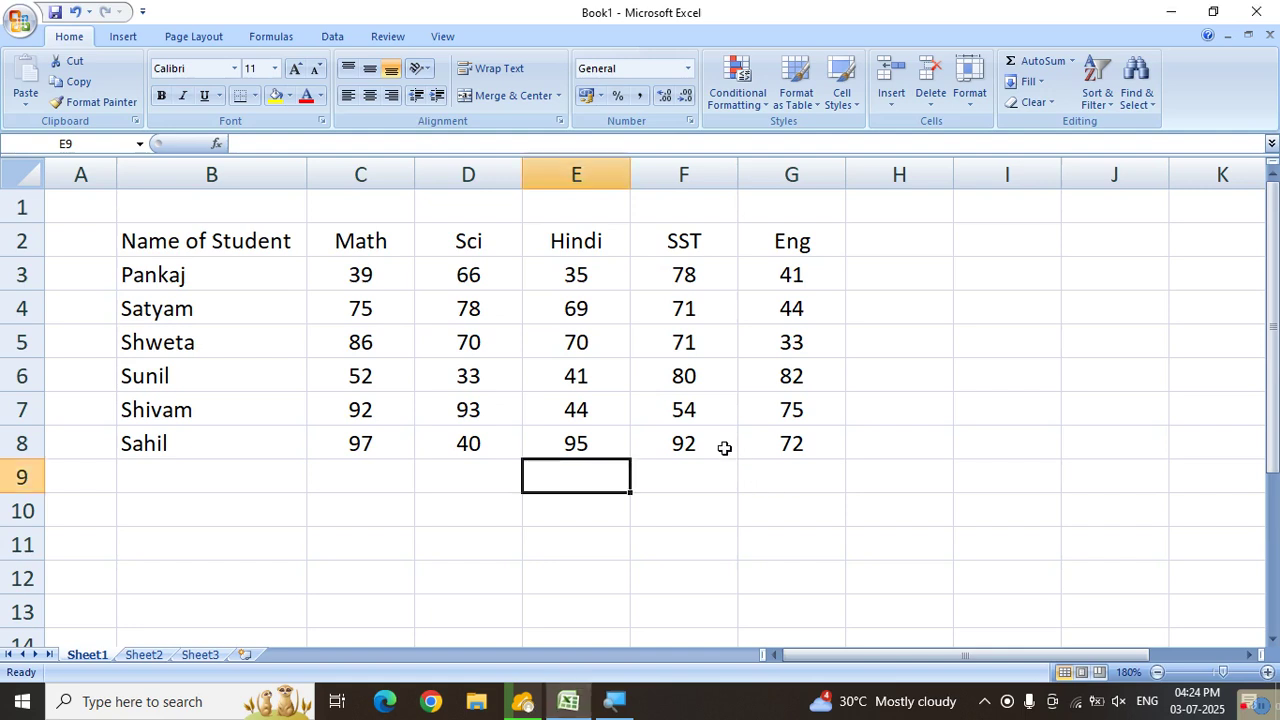
pyautogui.click(726, 446)
pyautogui.moveTo(192, 240); pyautogui.dragTo(751, 449)
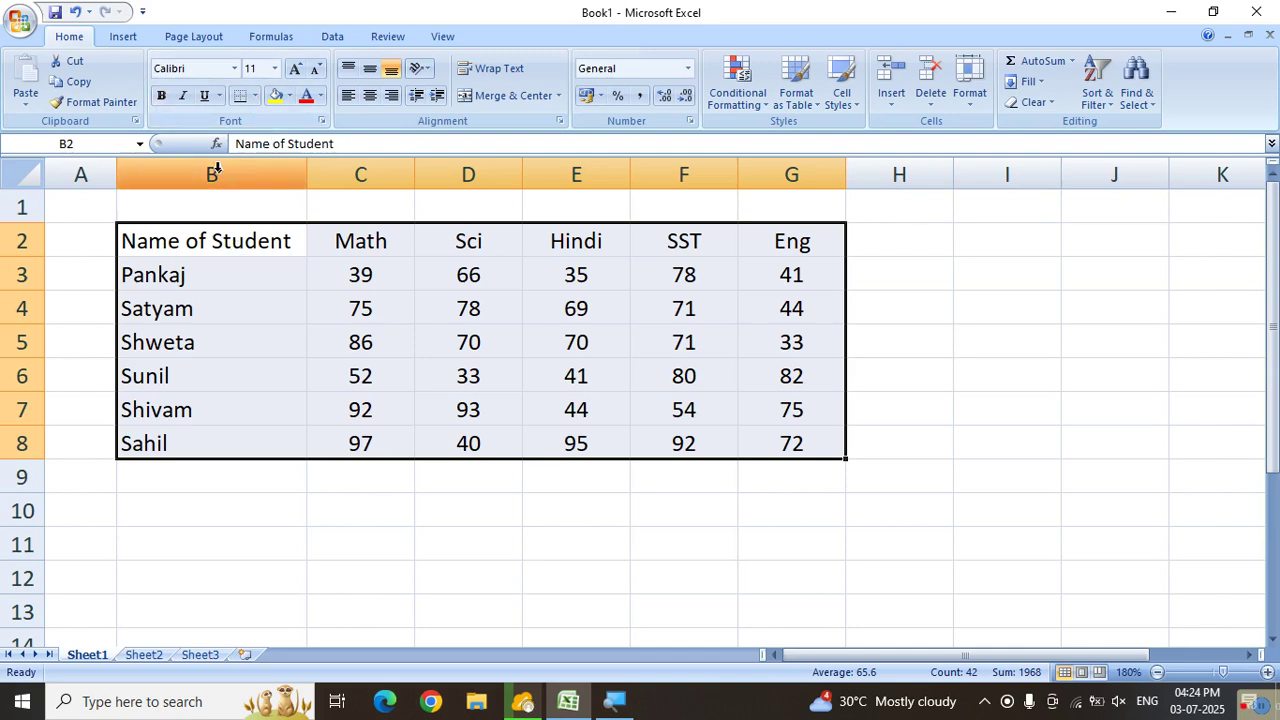
pyautogui.click(254, 104)
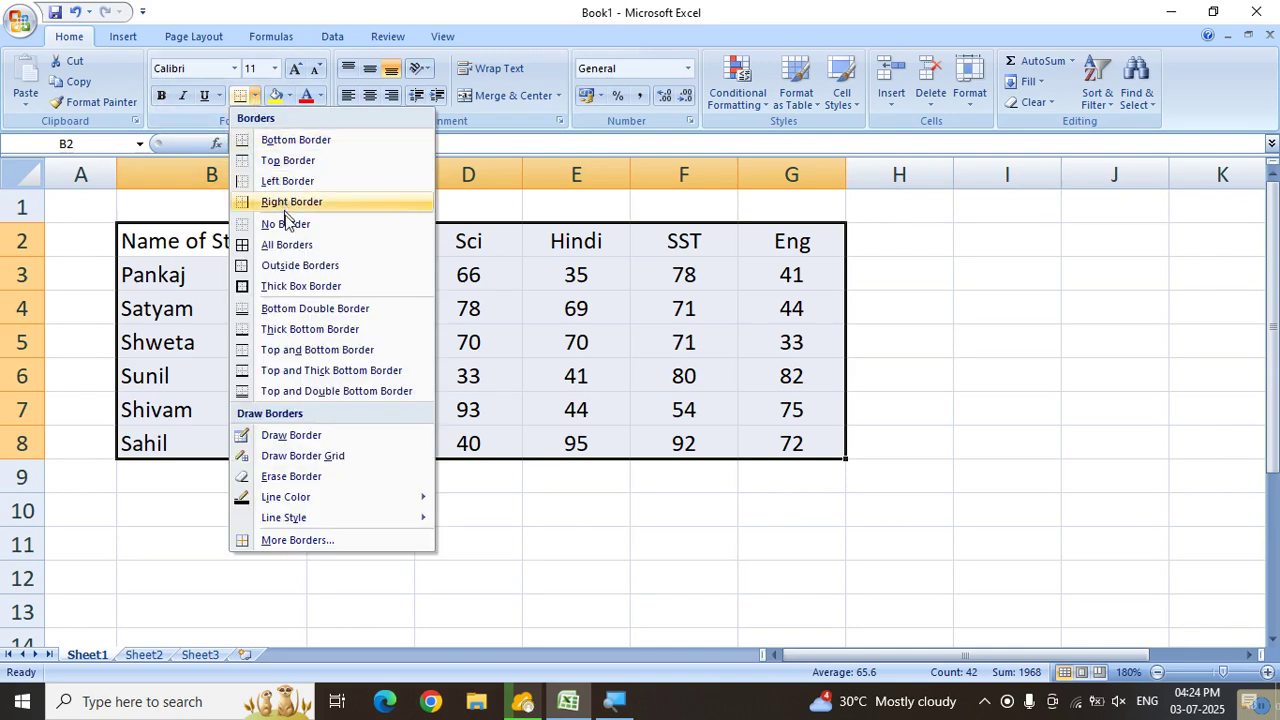
pyautogui.click(287, 246)
pyautogui.click(485, 342)
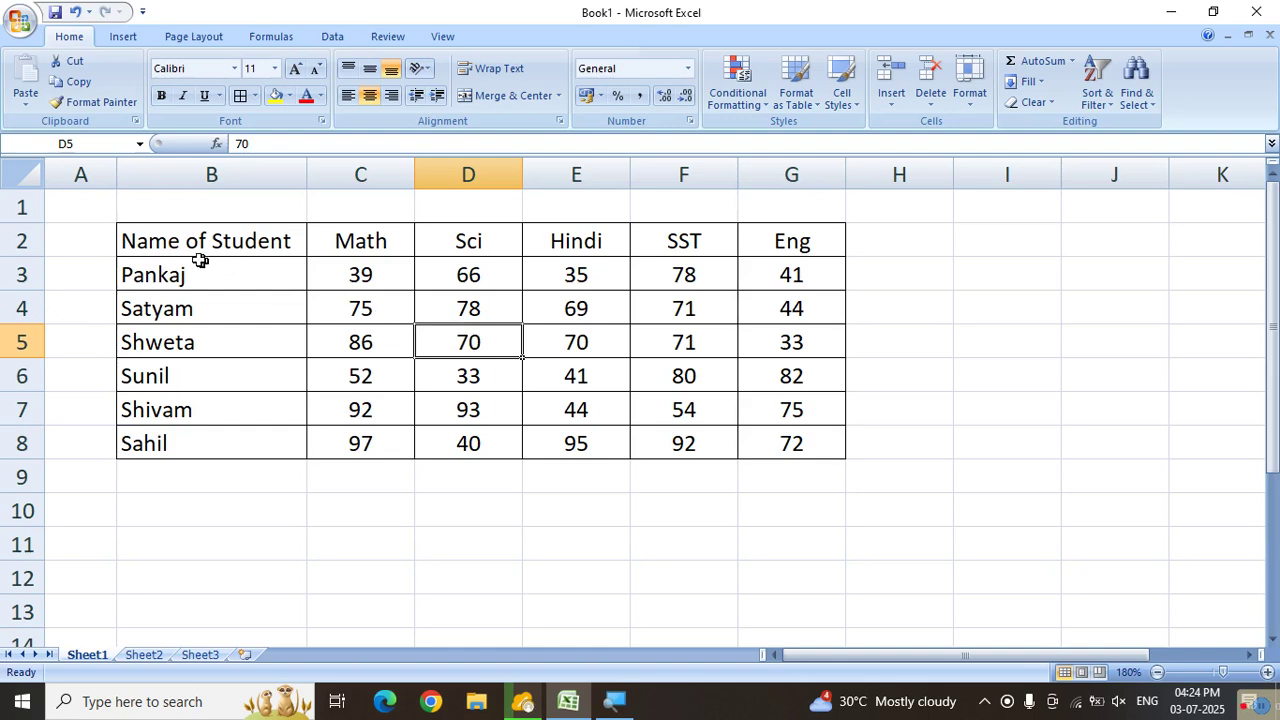
# Format the header row B2:G2 with a blue theme fill and bold text.
pyautogui.click(300, 241)
pyautogui.moveTo(302, 242); pyautogui.dragTo(746, 240)
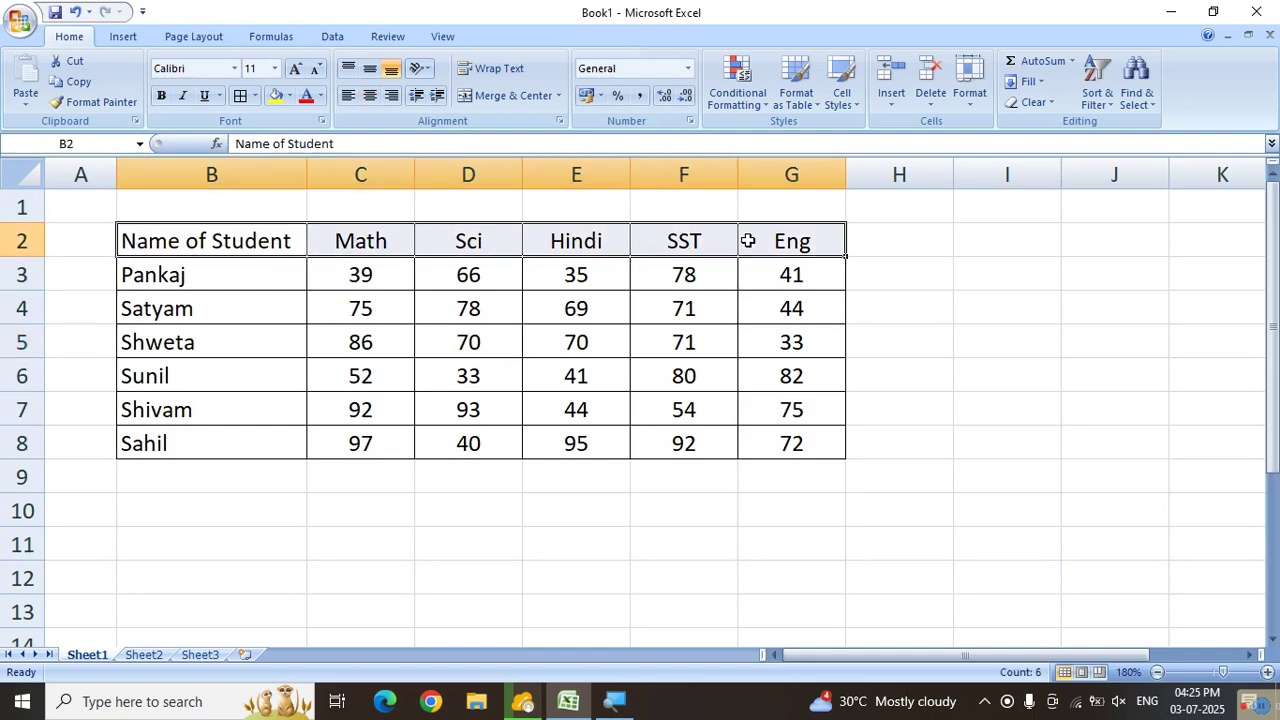
pyautogui.click(289, 96)
pyautogui.click(321, 163)
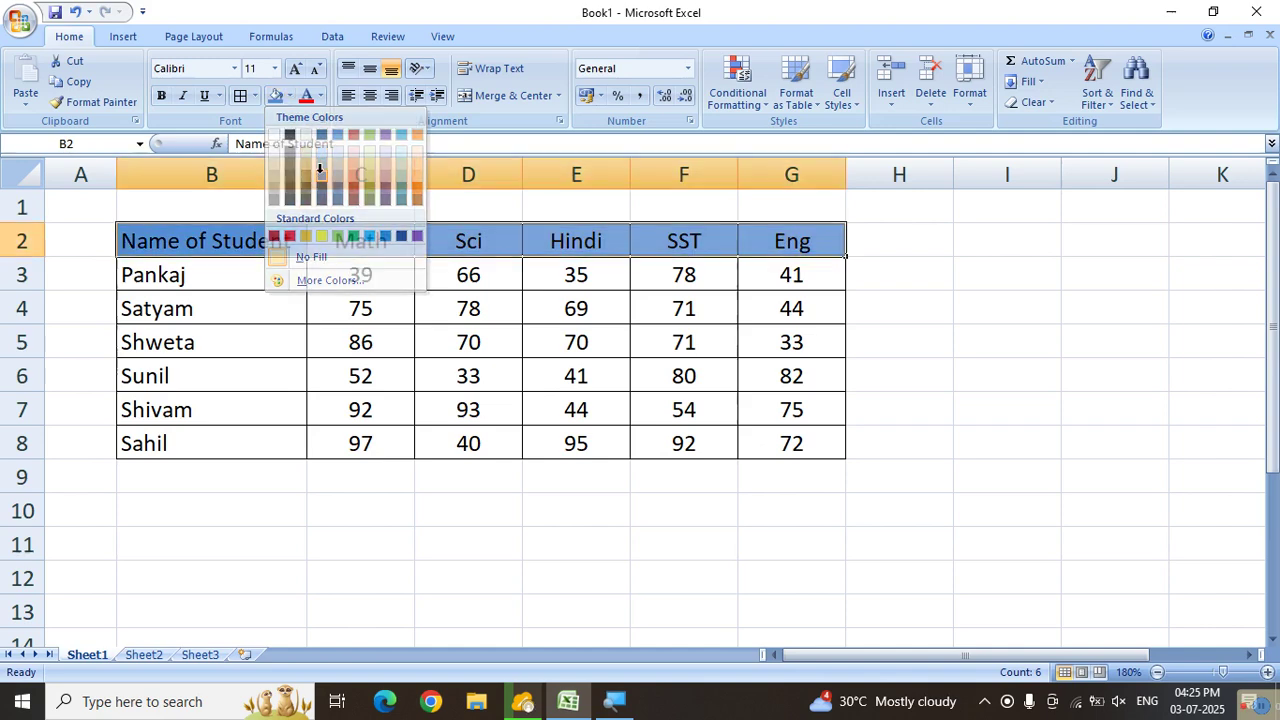
pyautogui.click(162, 97)
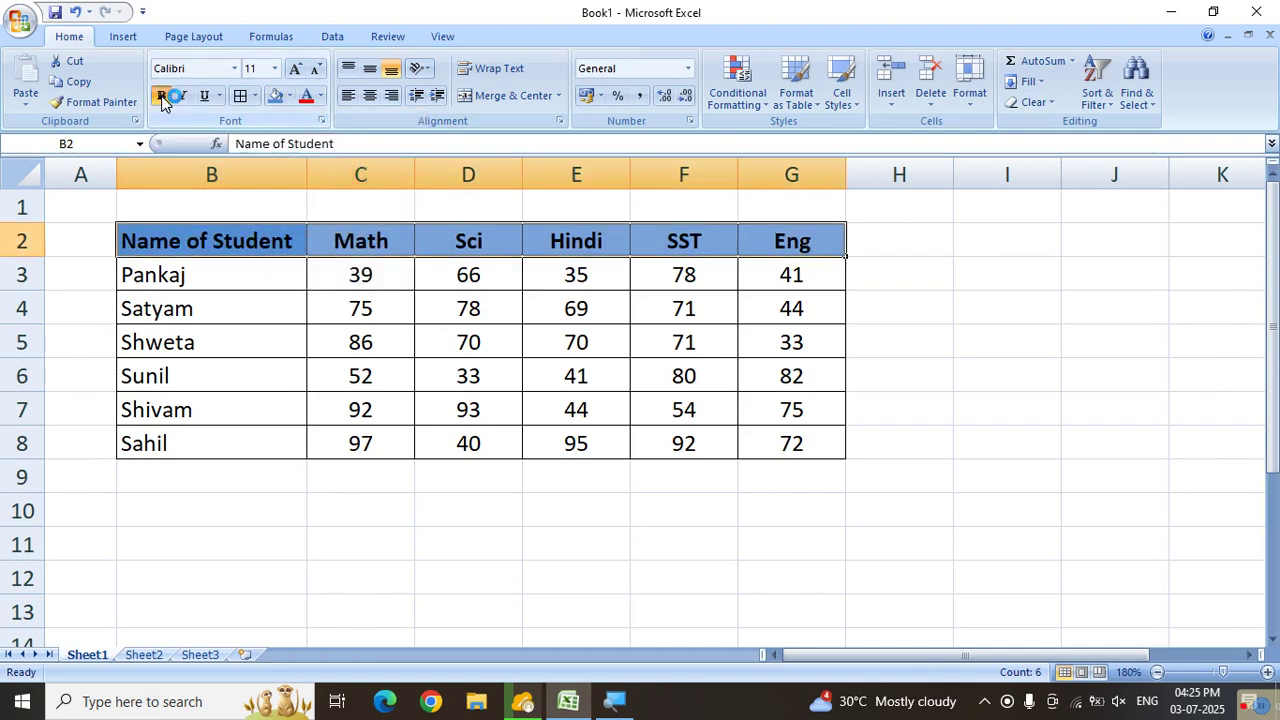
pyautogui.click(420, 363)
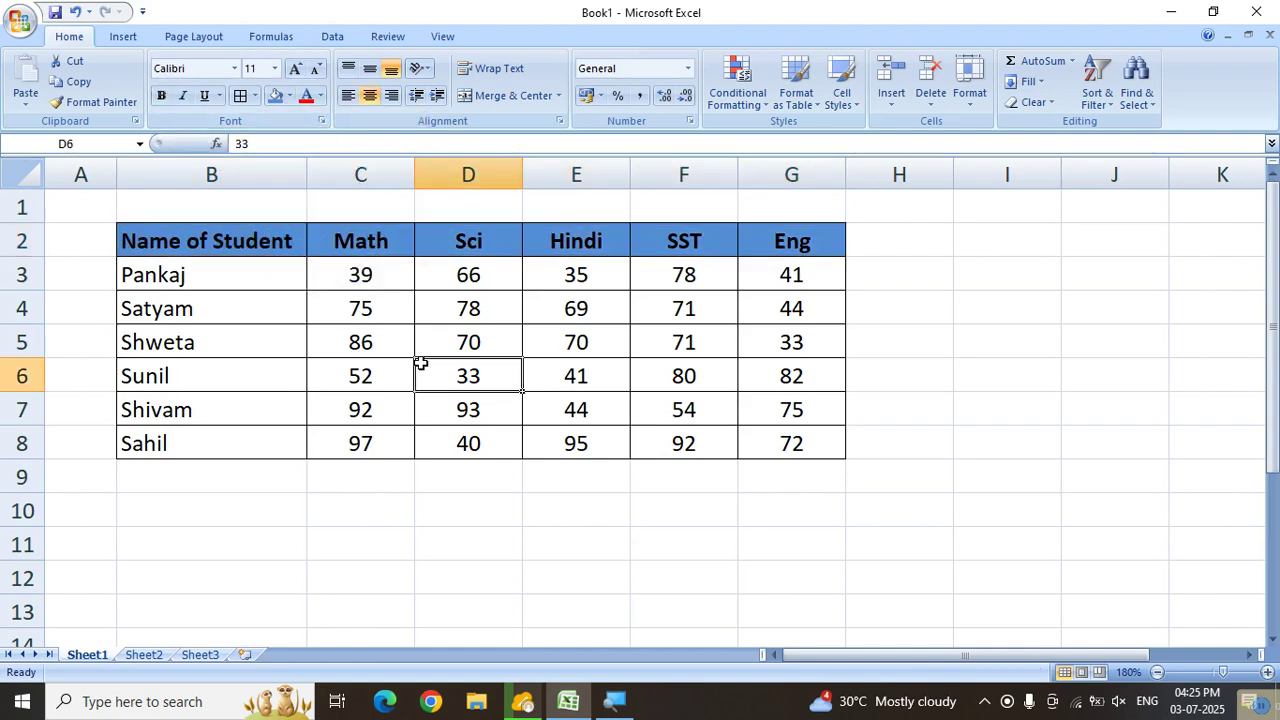
pyautogui.click(402, 516)
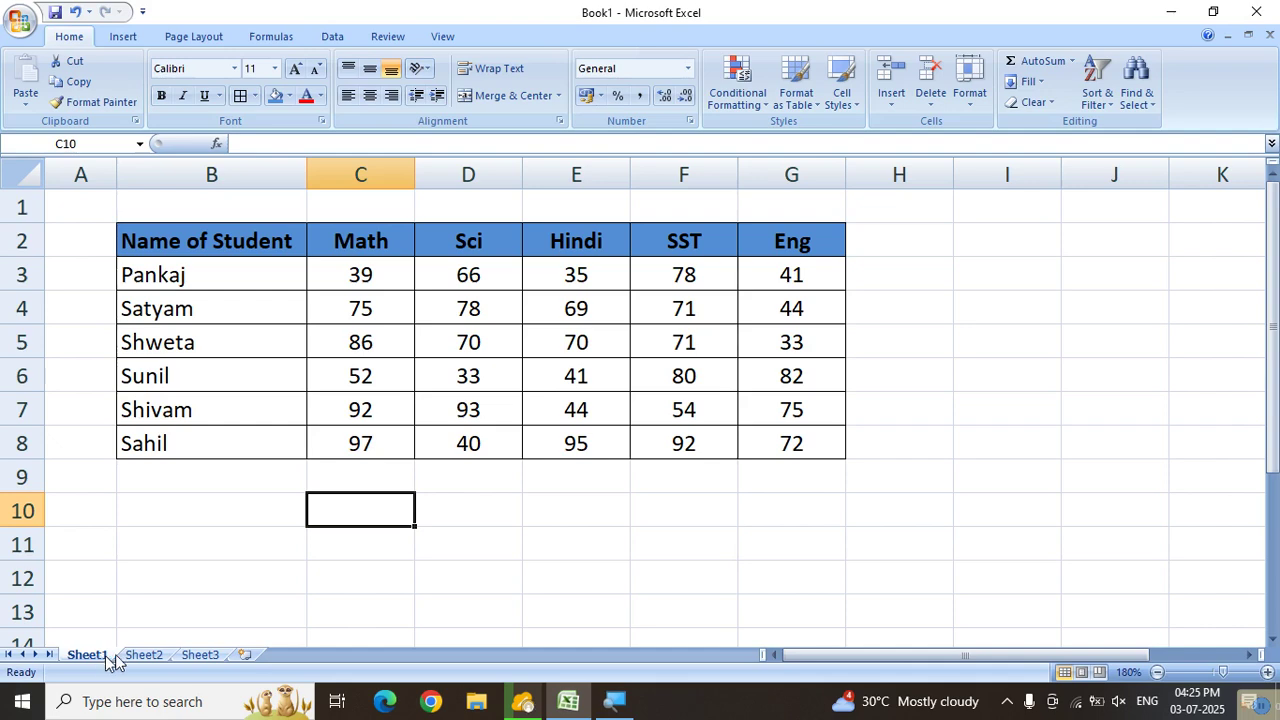
# Zoom Sheet2 in to match Sheet1's magnification and return to Sheet1.
pyautogui.click(145, 657)
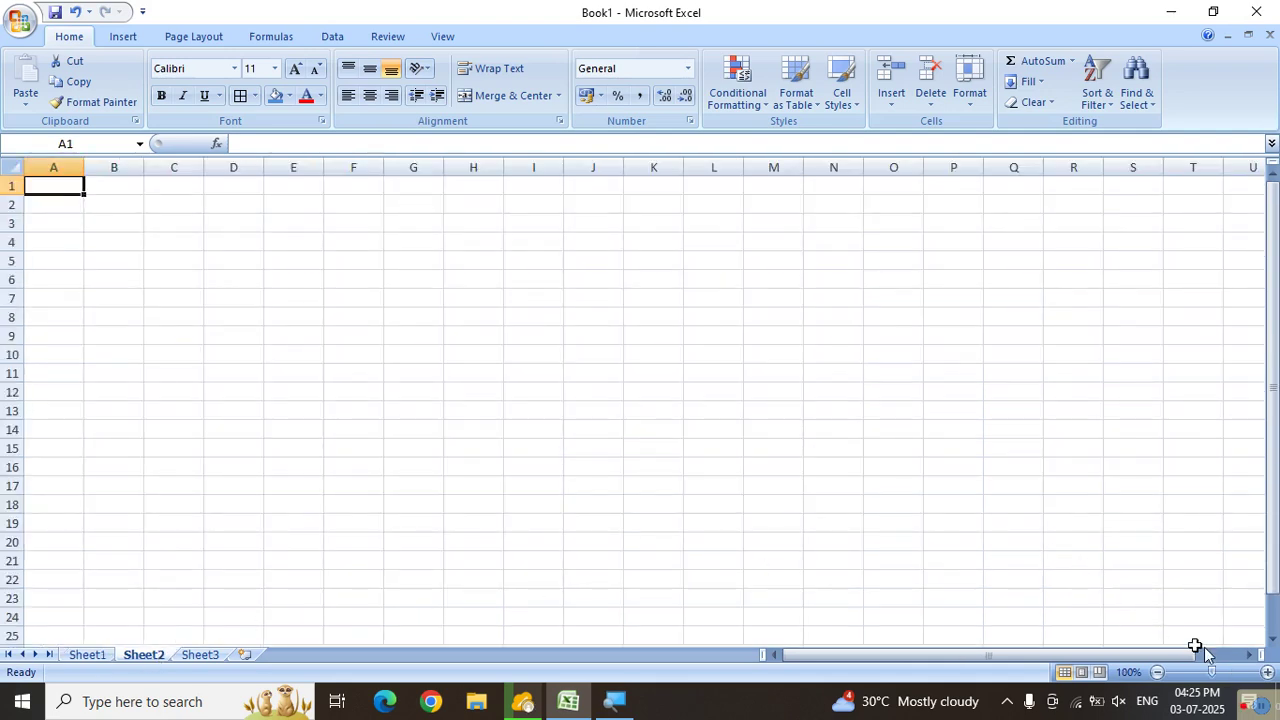
pyautogui.click(1266, 672)
pyautogui.click(1266, 672)
pyautogui.click(1266, 672)
pyautogui.click(1266, 672)
pyautogui.click(1266, 672)
pyautogui.click(1266, 672)
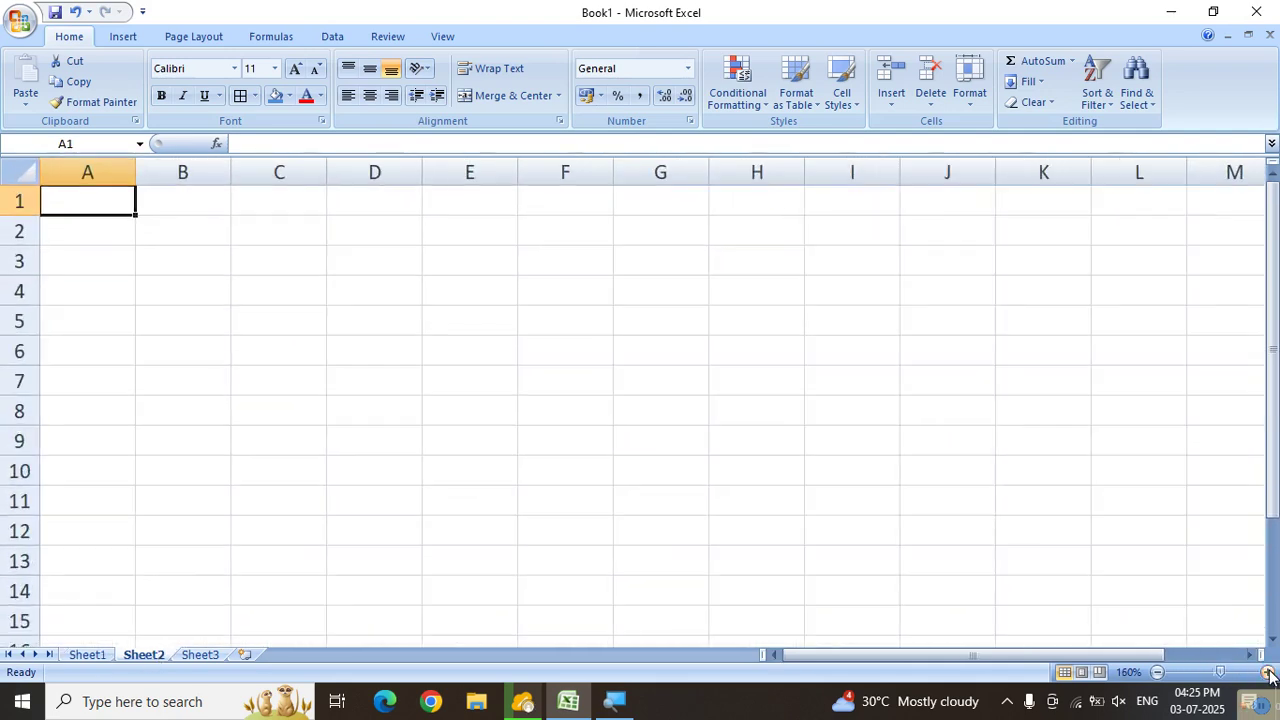
pyautogui.click(1266, 672)
pyautogui.click(1266, 672)
pyautogui.click(87, 655)
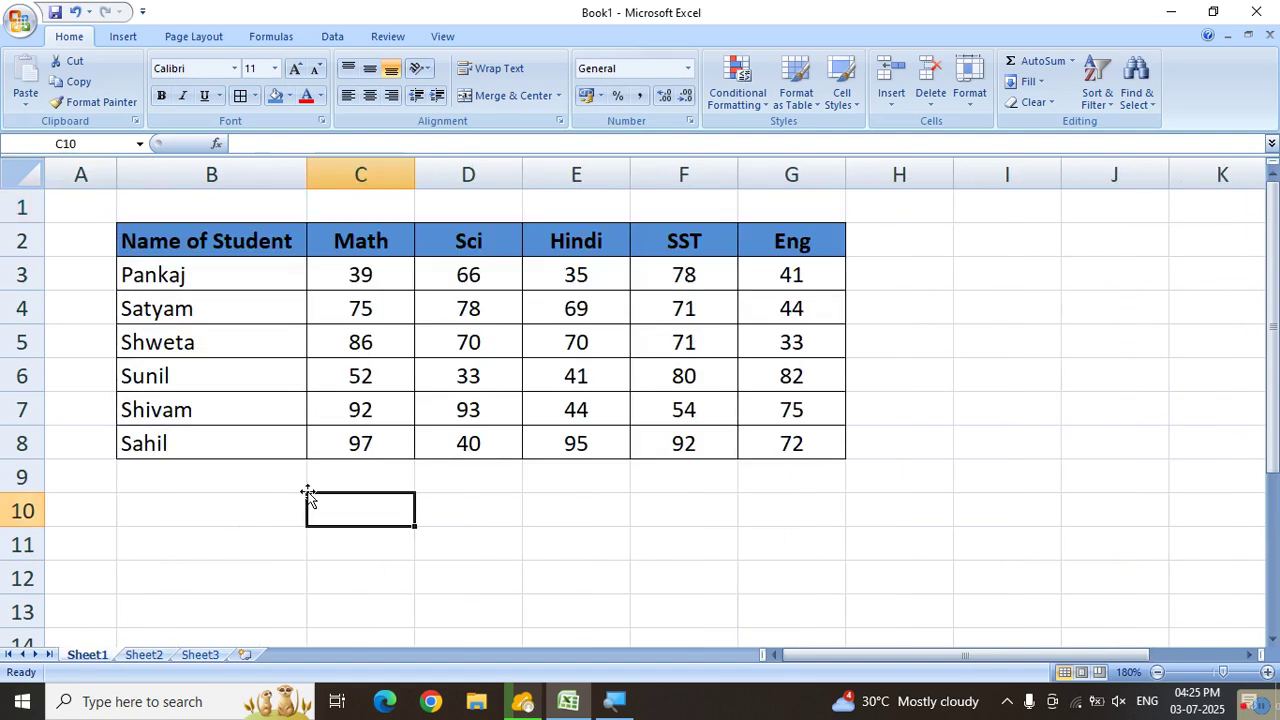
pyautogui.moveTo(234, 249); pyautogui.dragTo(768, 448)
pyautogui.click(510, 488)
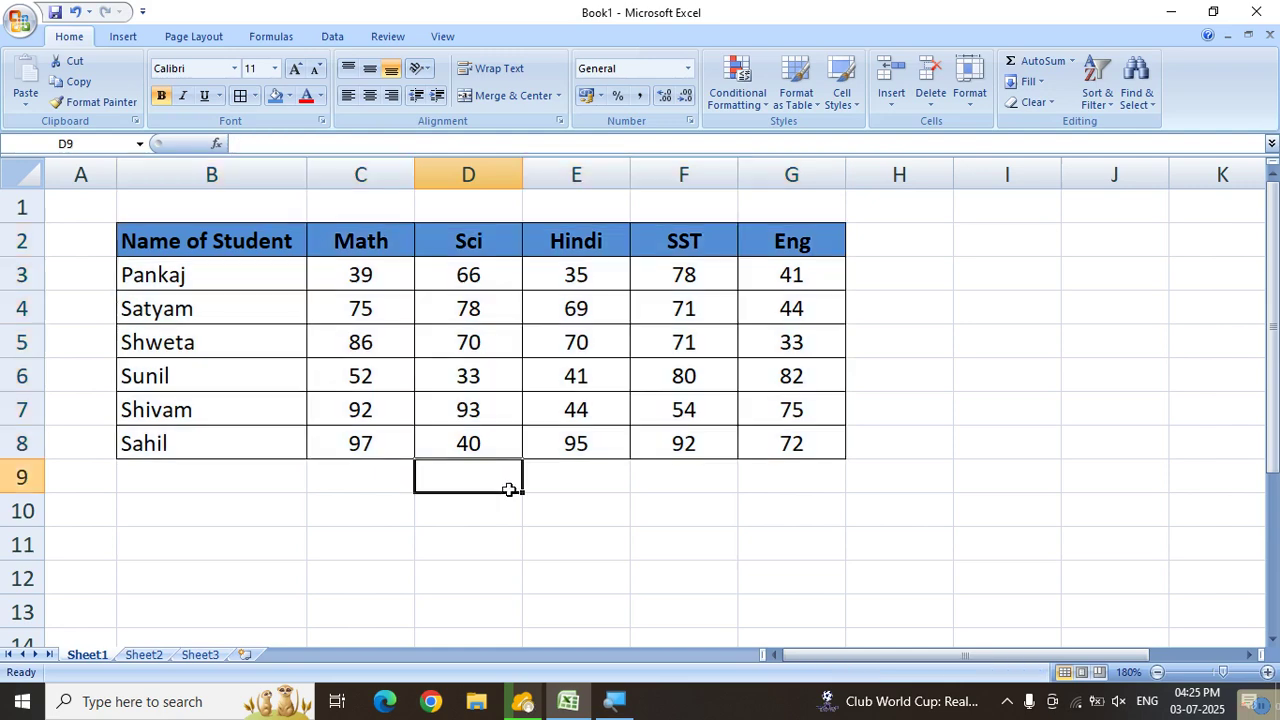
pyautogui.moveTo(224, 246); pyautogui.dragTo(746, 434)
pyautogui.click(537, 373)
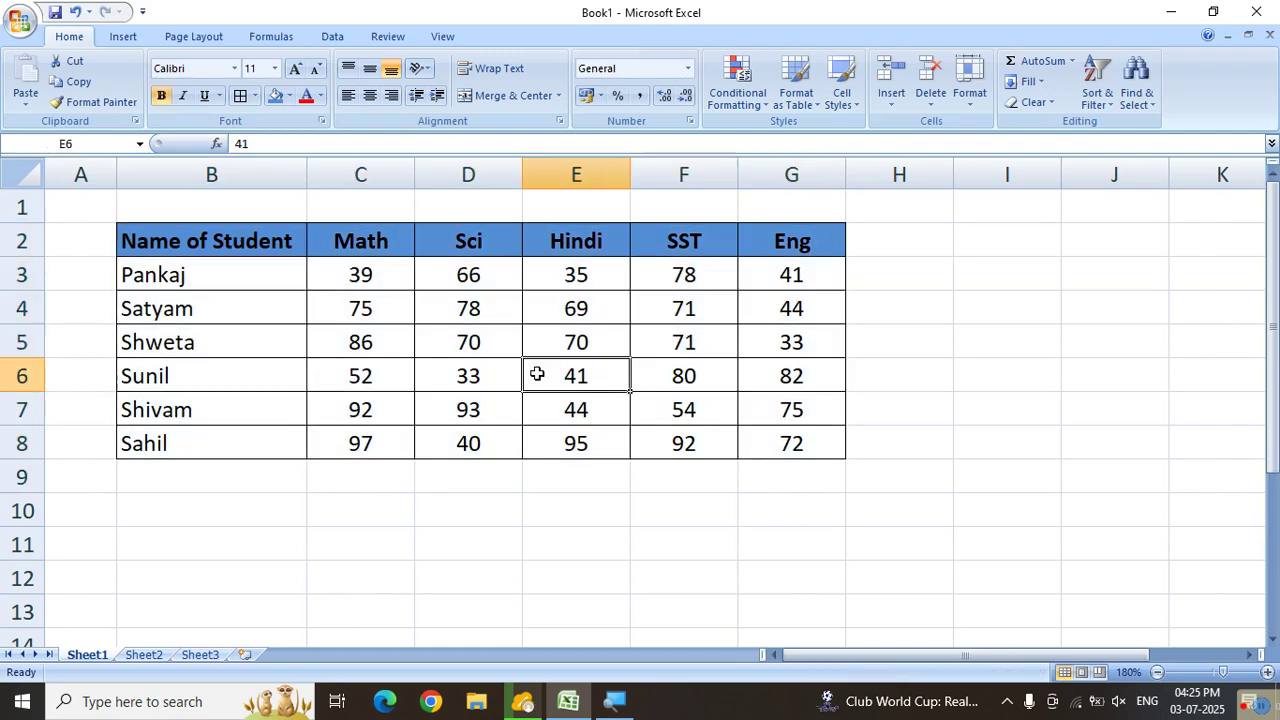
# Copy the whole marks table B2:G8 from Sheet1 and paste it at A1 of Sheet2.
pyautogui.click(482, 342)
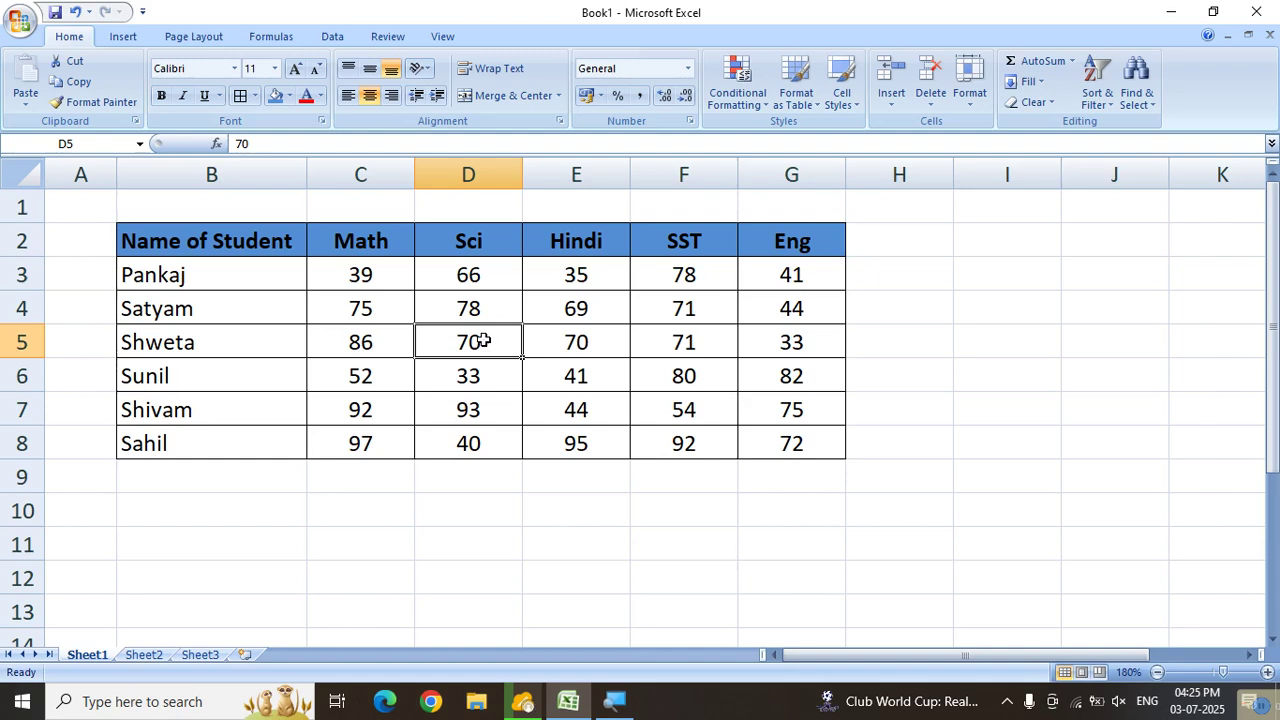
pyautogui.hotkey('ctrl', 'a')
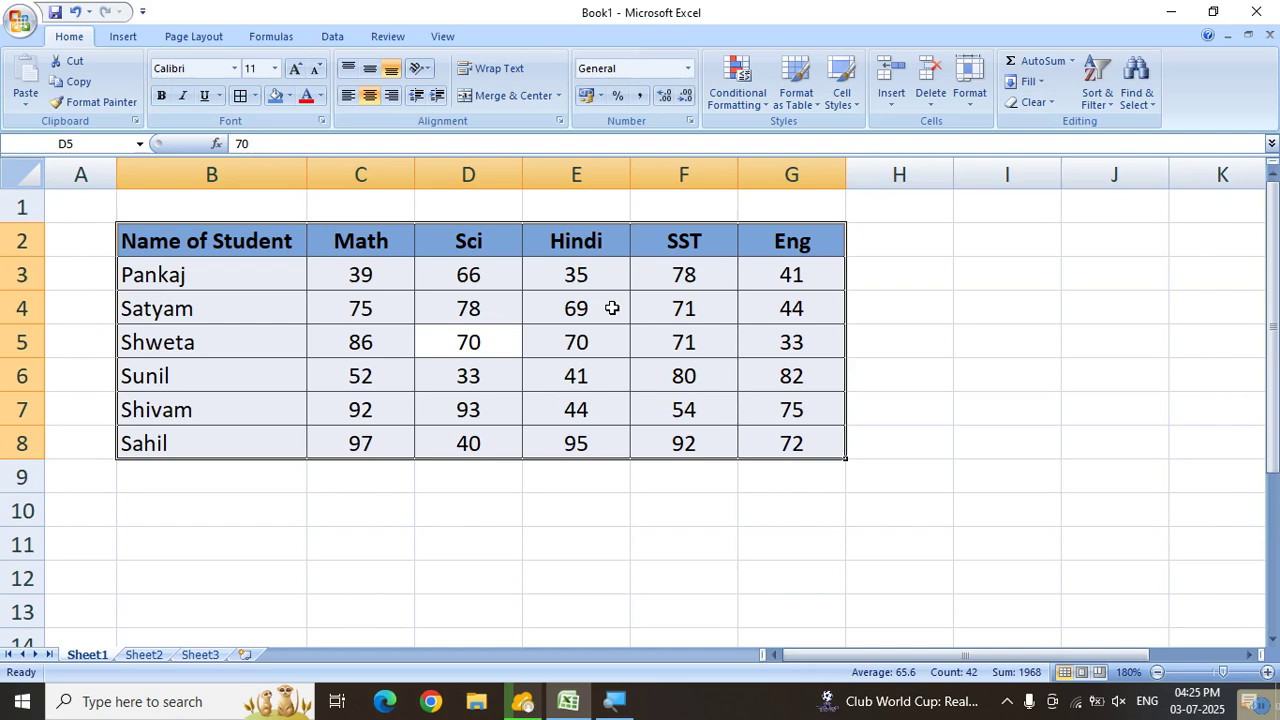
pyautogui.click(502, 345)
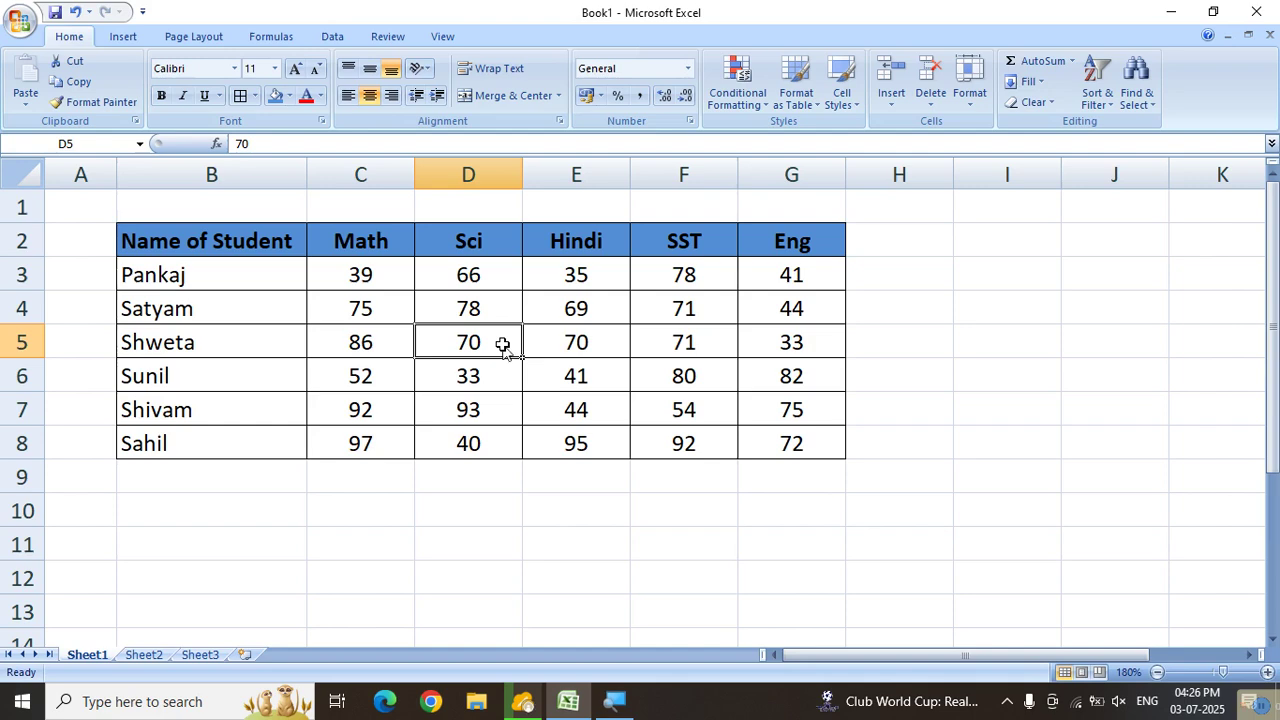
pyautogui.hotkey('ctrl', 'a')
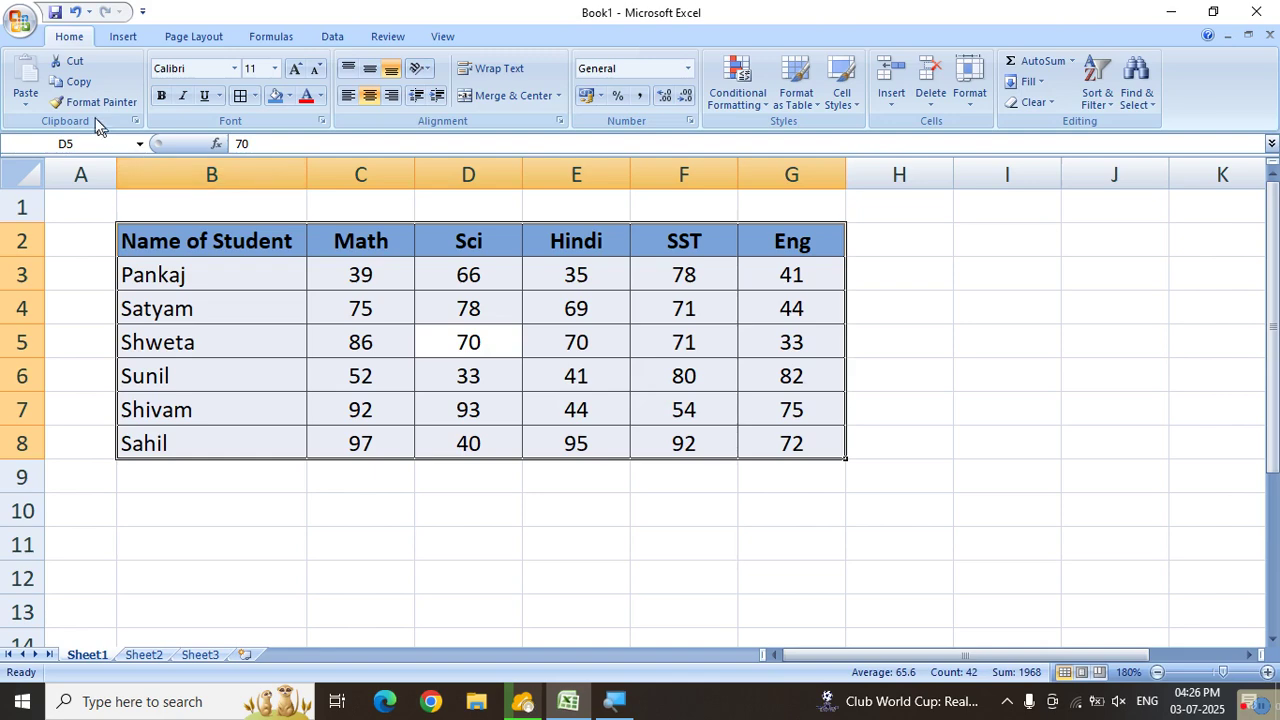
pyautogui.click(77, 87)
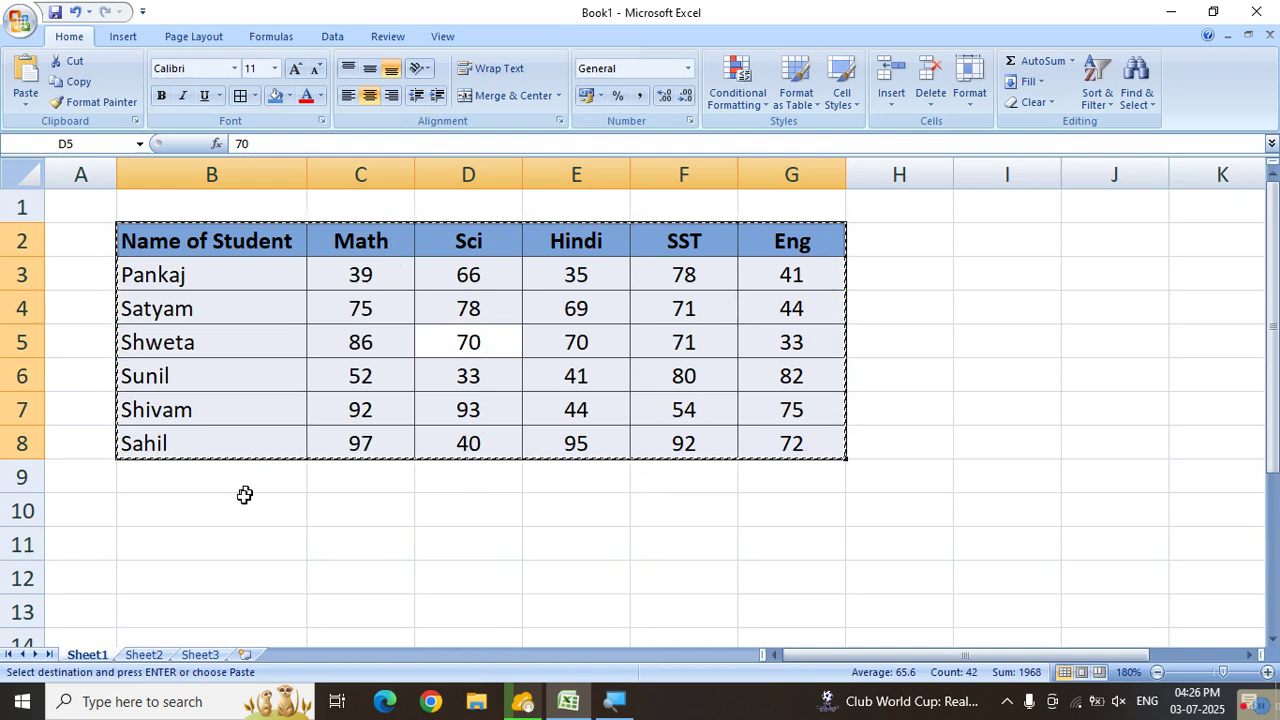
pyautogui.click(144, 656)
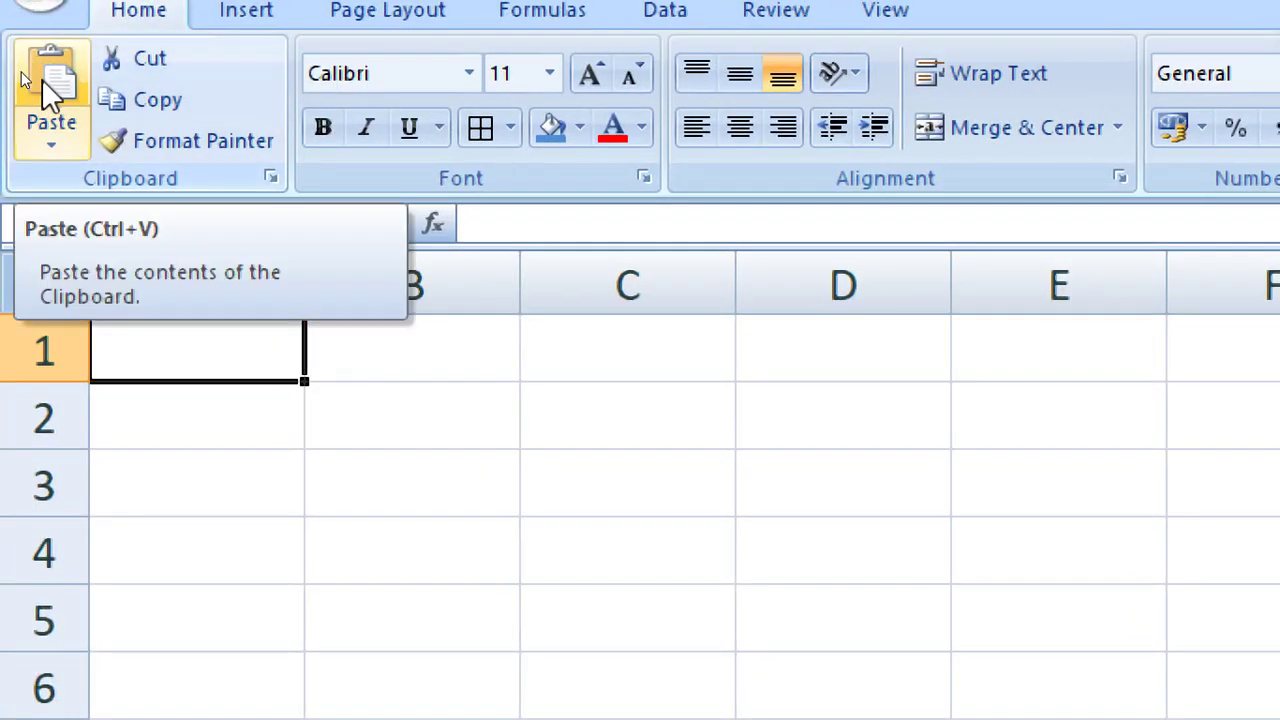
pyautogui.click(42, 79)
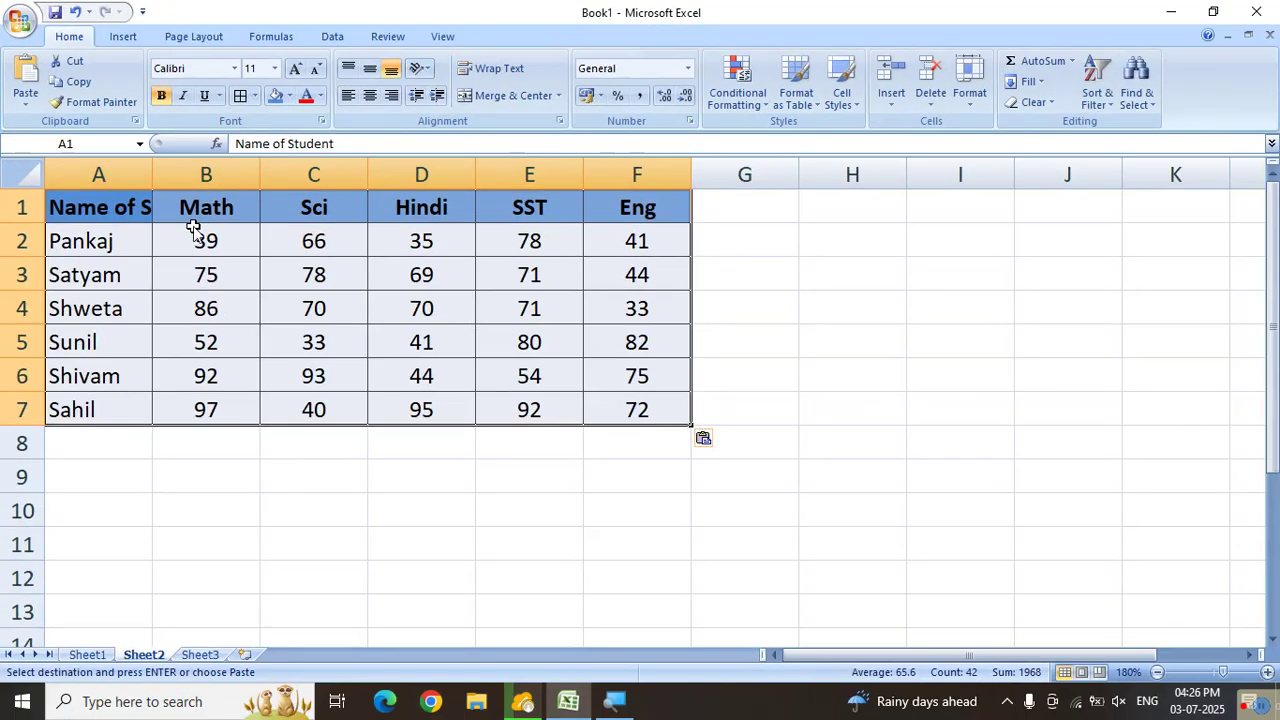
# Autofit column A on Sheet2 to the "Name of Student" heading, and narrow it slightly.
pyautogui.click(246, 298)
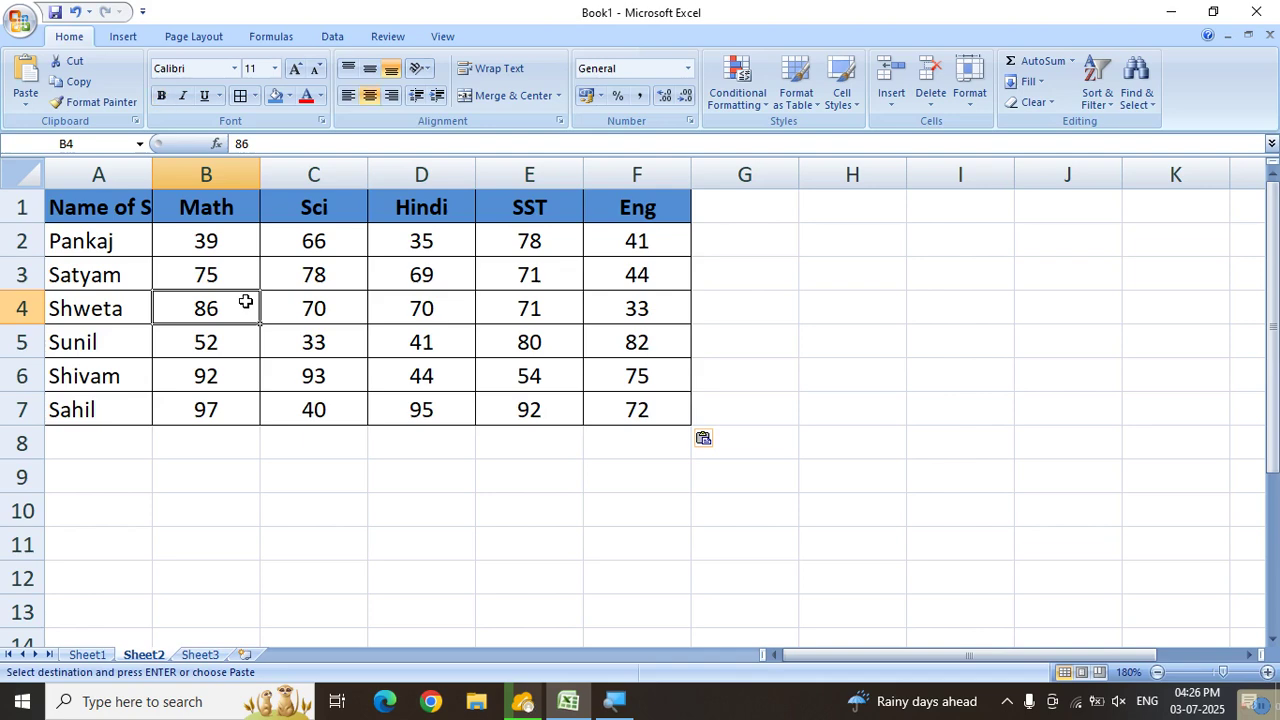
pyautogui.doubleClick(151, 172)
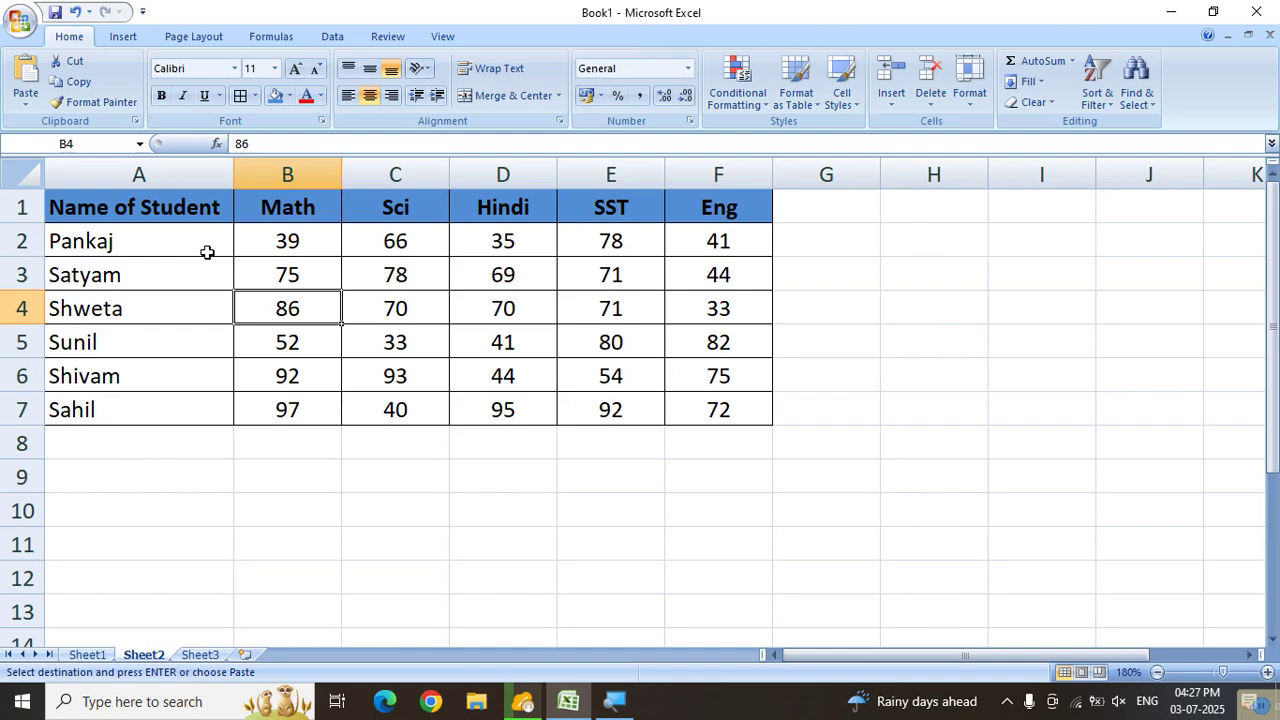
pyautogui.moveTo(233, 175)
pyautogui.mouseDown()
pyautogui.moveTo(149, 171)
pyautogui.moveTo(224, 176)
pyautogui.mouseUp()
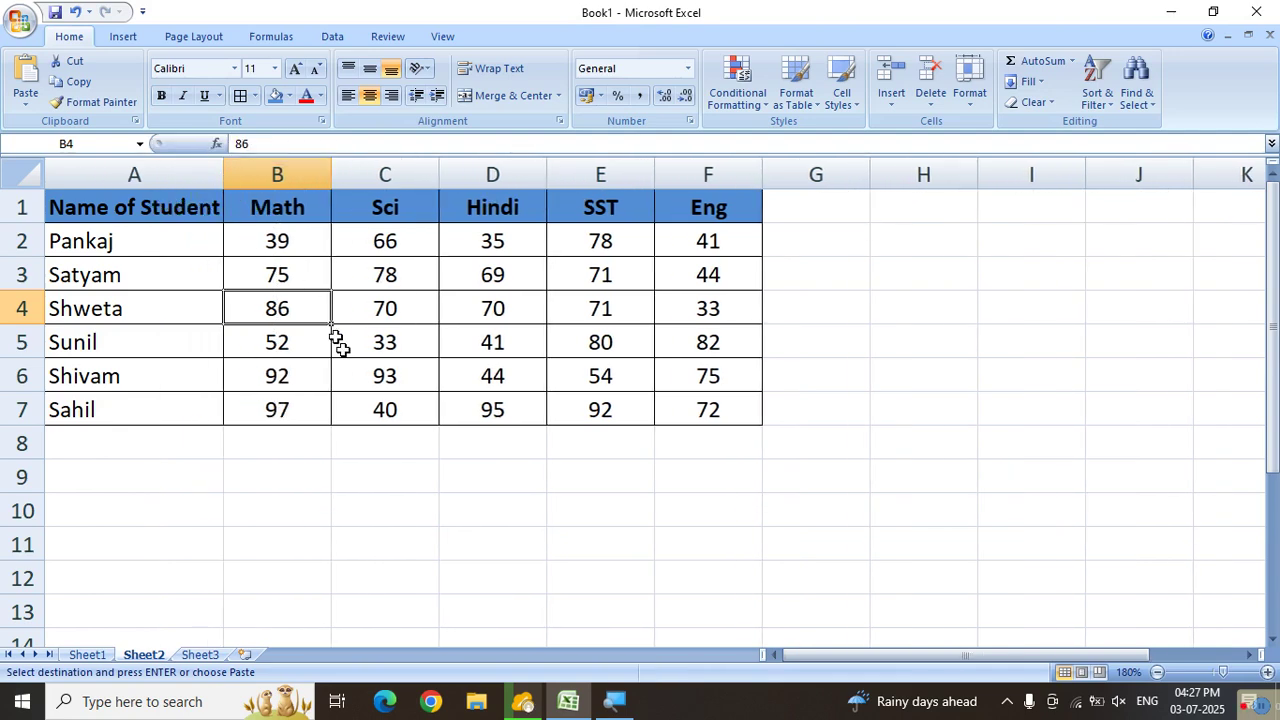
pyautogui.click(460, 477)
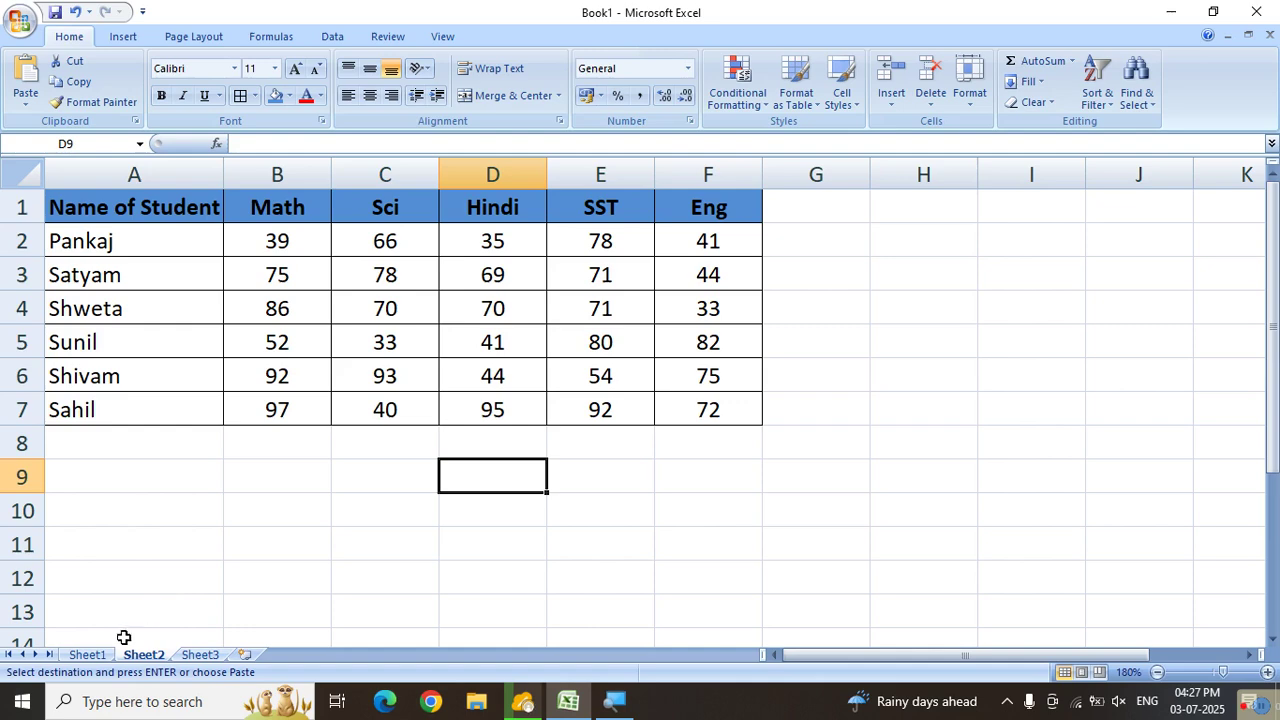
# Compare the original table on Sheet1 with its copy on Sheet2, and clear the copy marquee on Sheet1.
pyautogui.click(87, 655)
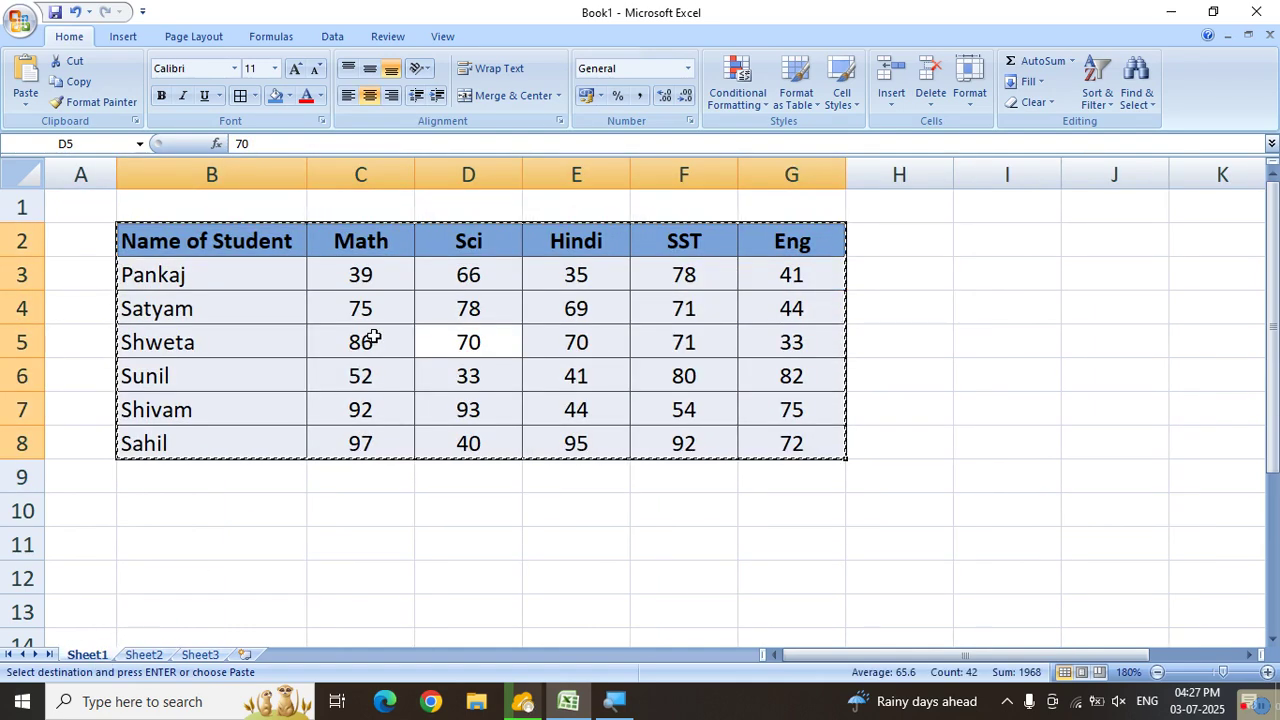
pyautogui.click(143, 655)
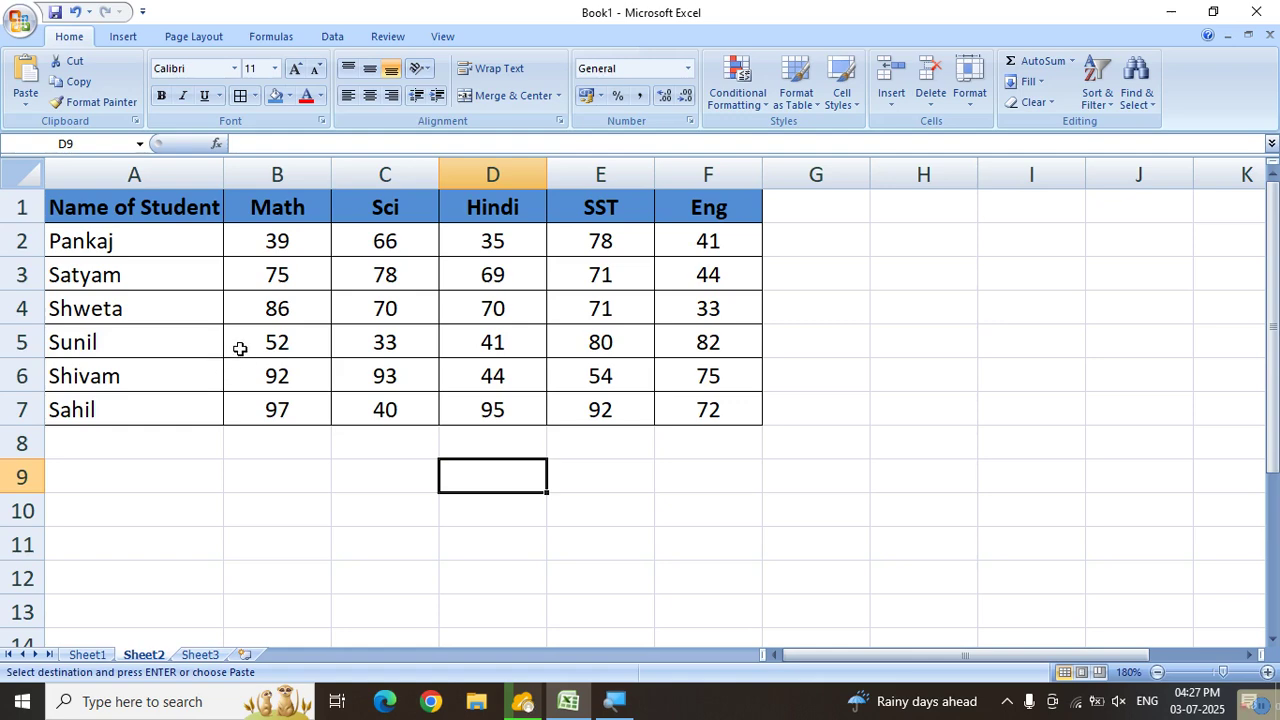
pyautogui.click(90, 656)
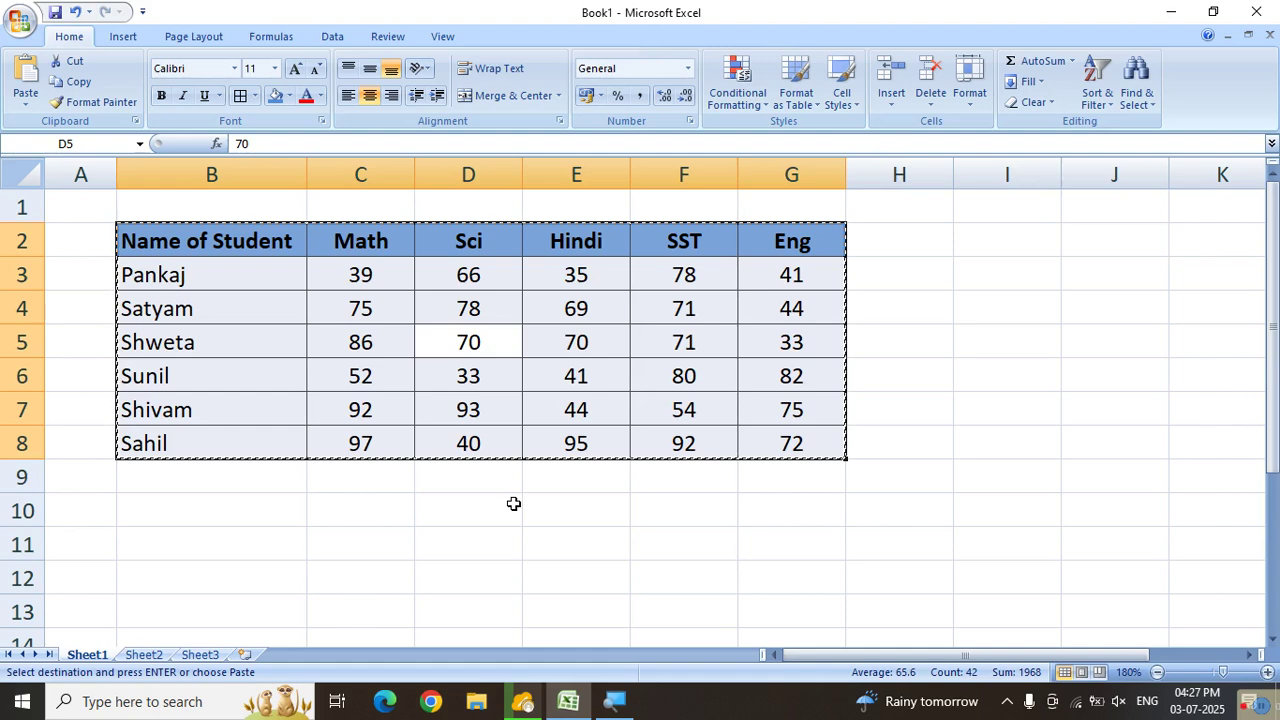
pyautogui.click(227, 535)
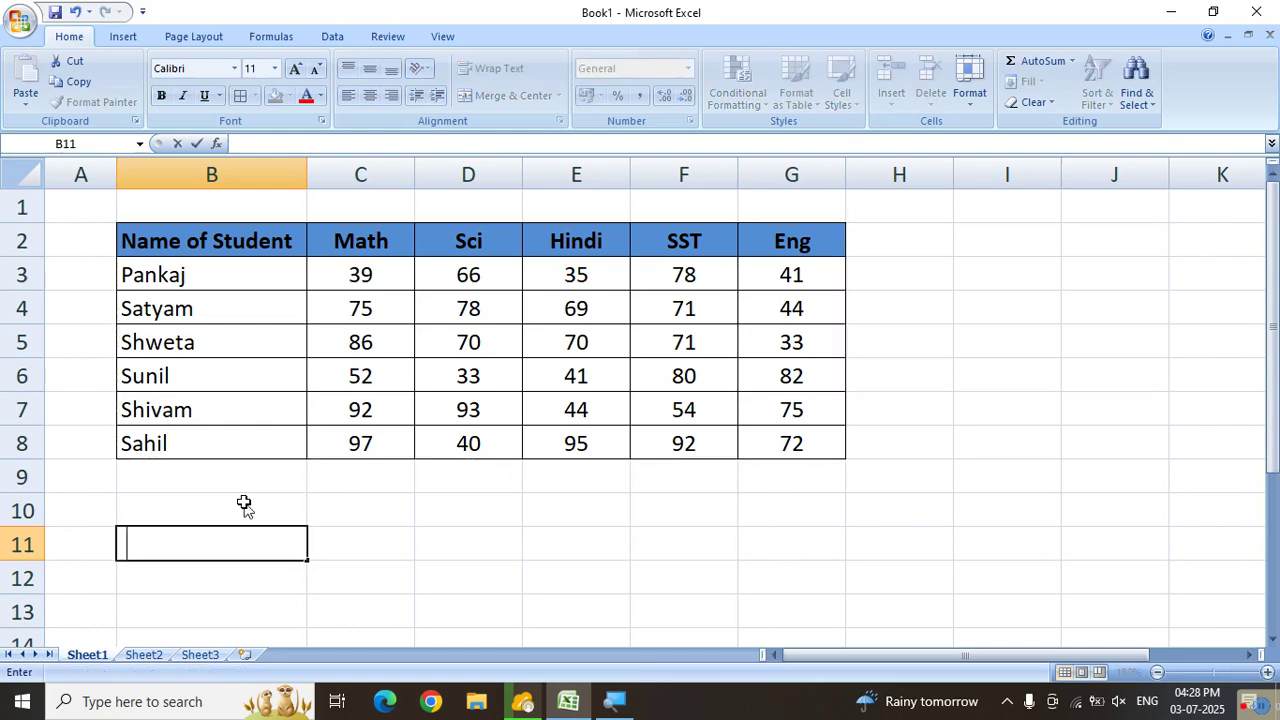
pyautogui.click(321, 487)
pyautogui.moveTo(202, 249); pyautogui.dragTo(753, 440)
pyautogui.click(626, 570)
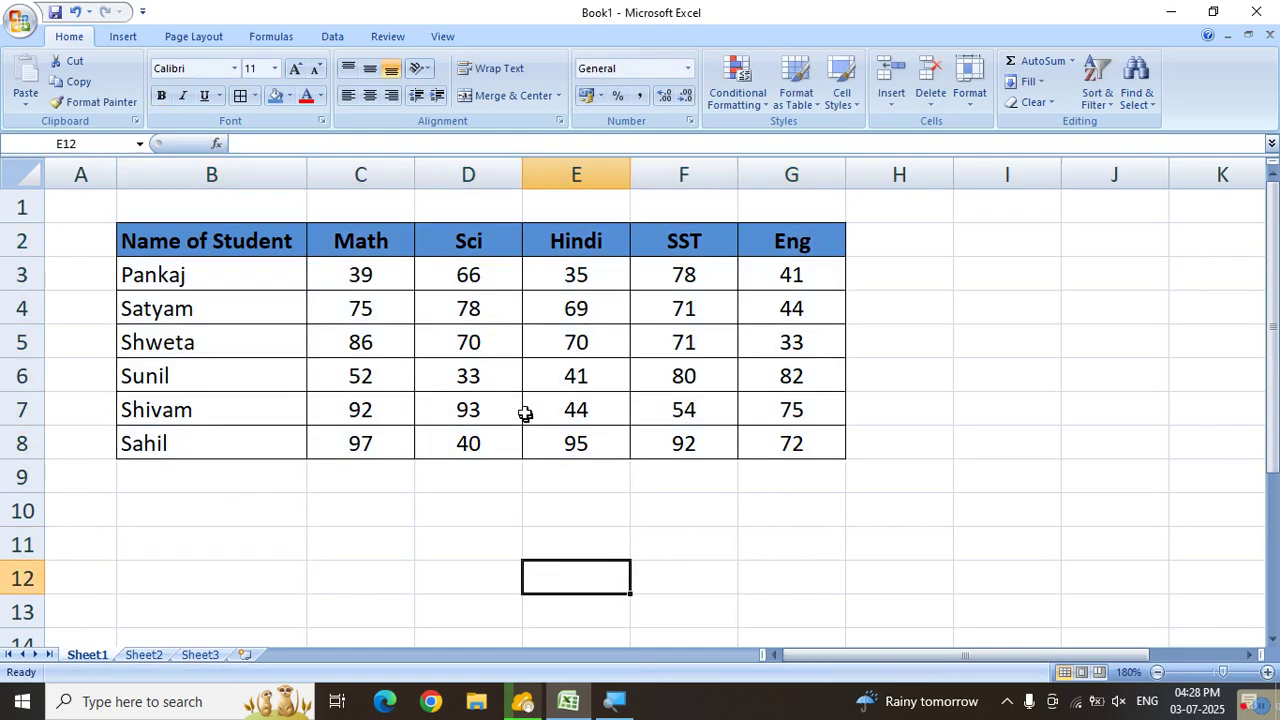
# Cut the whole marks table B2:G8 on Sheet1 and switch to Sheet3.
pyautogui.click(498, 349)
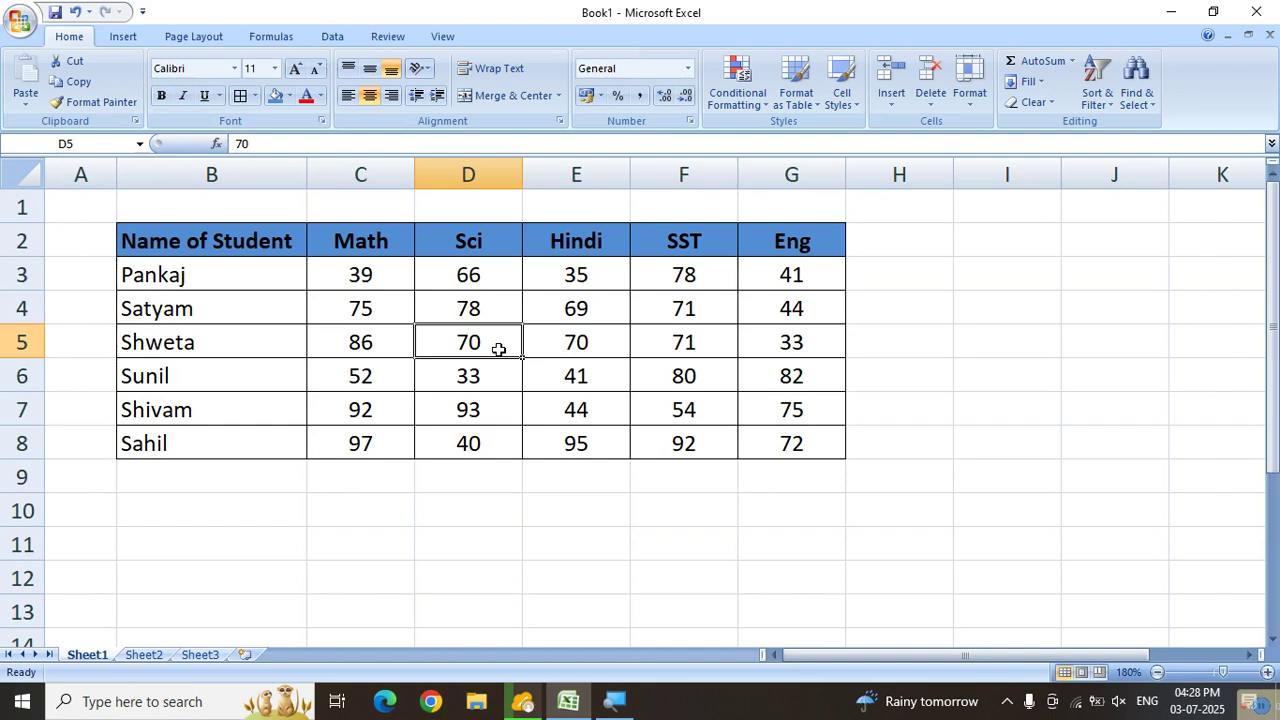
pyautogui.hotkey('ctrl', 'a')
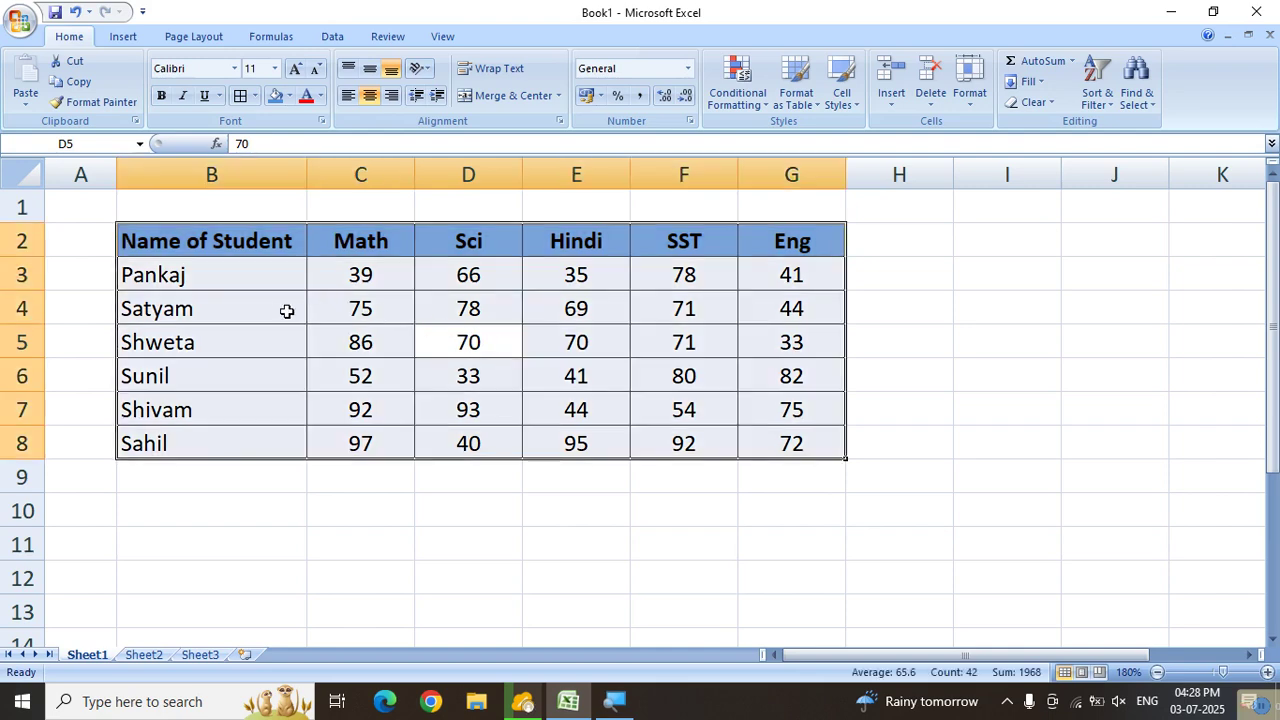
pyautogui.click(78, 62)
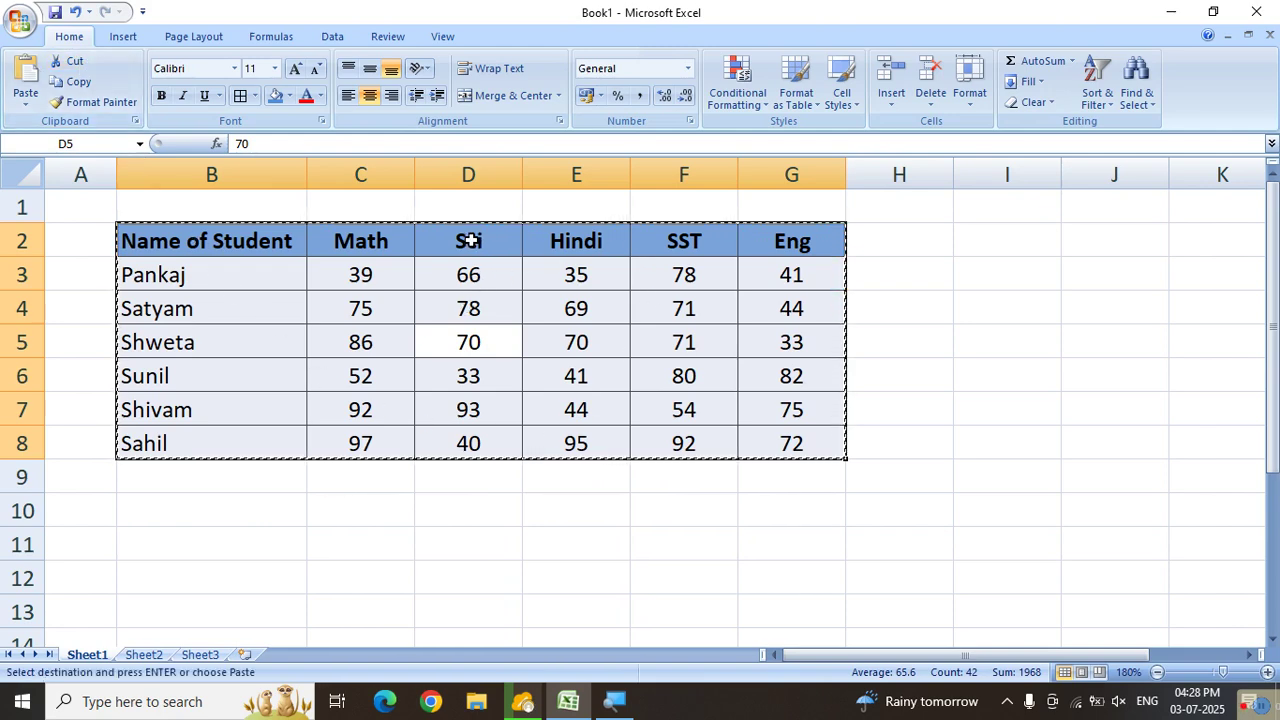
pyautogui.click(197, 656)
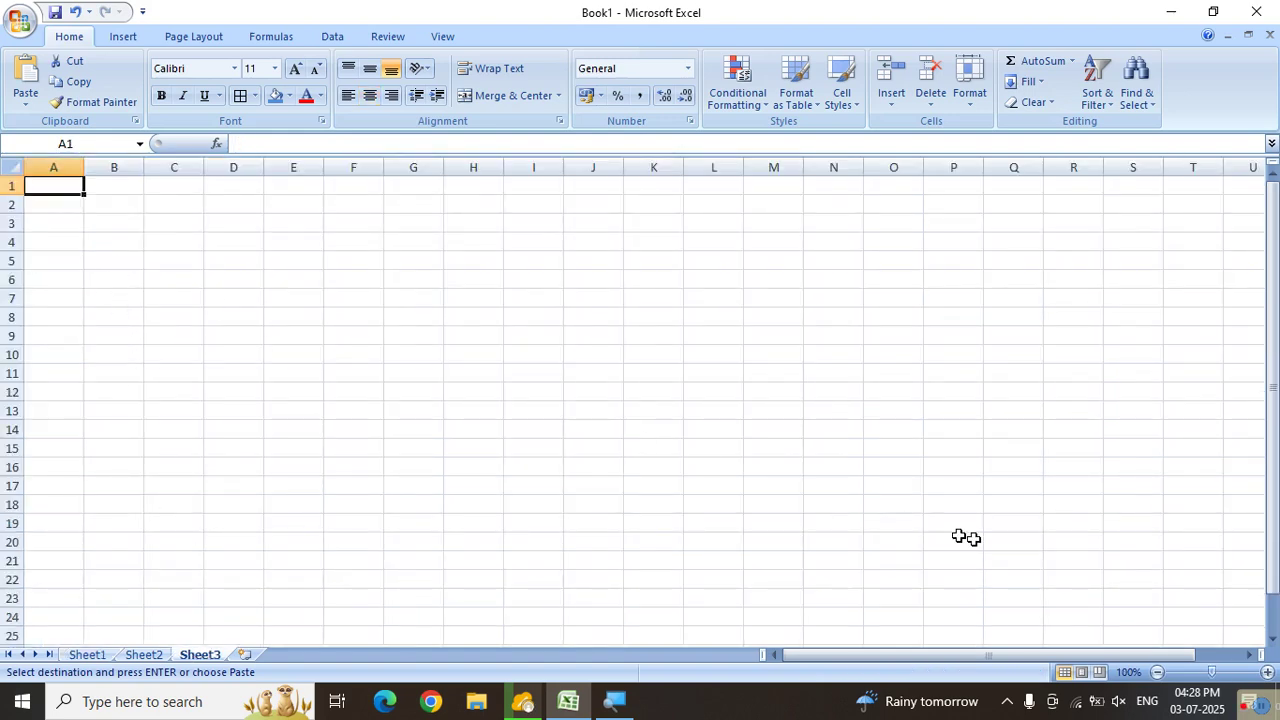
# Paste the cut marks table at A1 of Sheet3 and autofit column A to the "Name of Student" heading.
pyautogui.click(1267, 672)
pyautogui.click(1267, 672)
pyautogui.click(1267, 672)
pyautogui.click(1267, 672)
pyautogui.click(1267, 672)
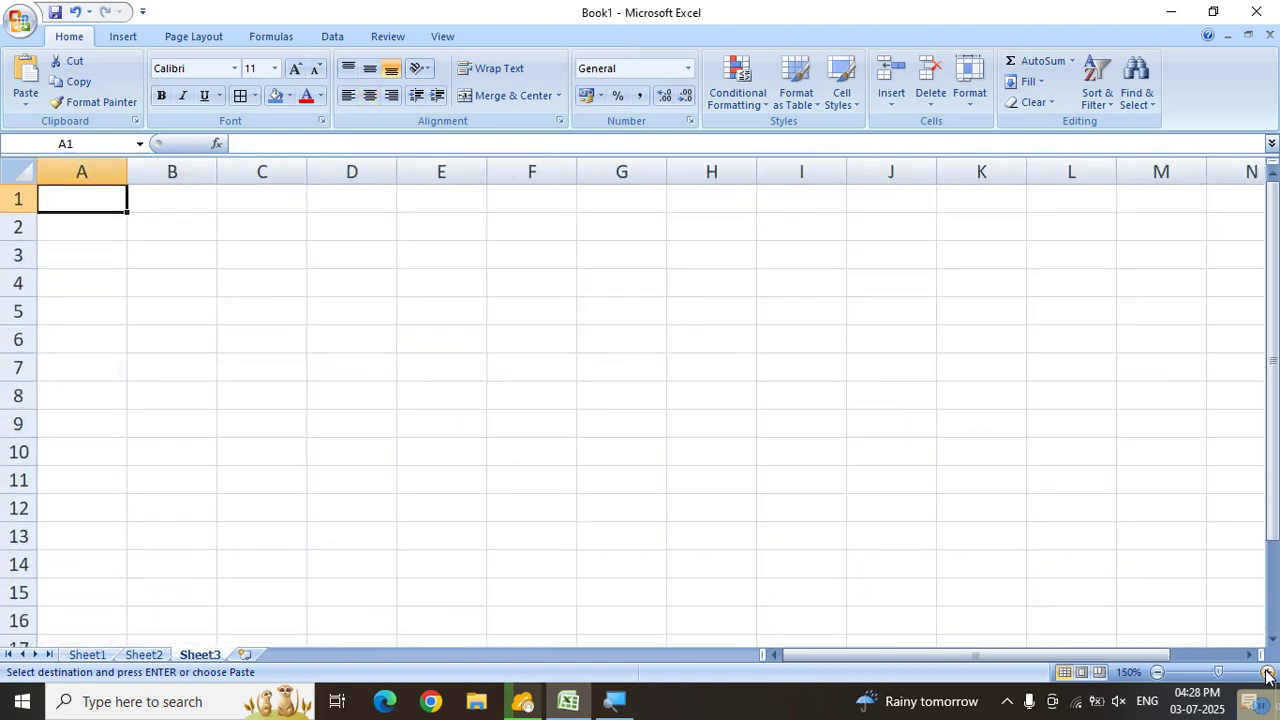
pyautogui.click(1267, 672)
pyautogui.click(1267, 672)
pyautogui.rightClick(121, 211)
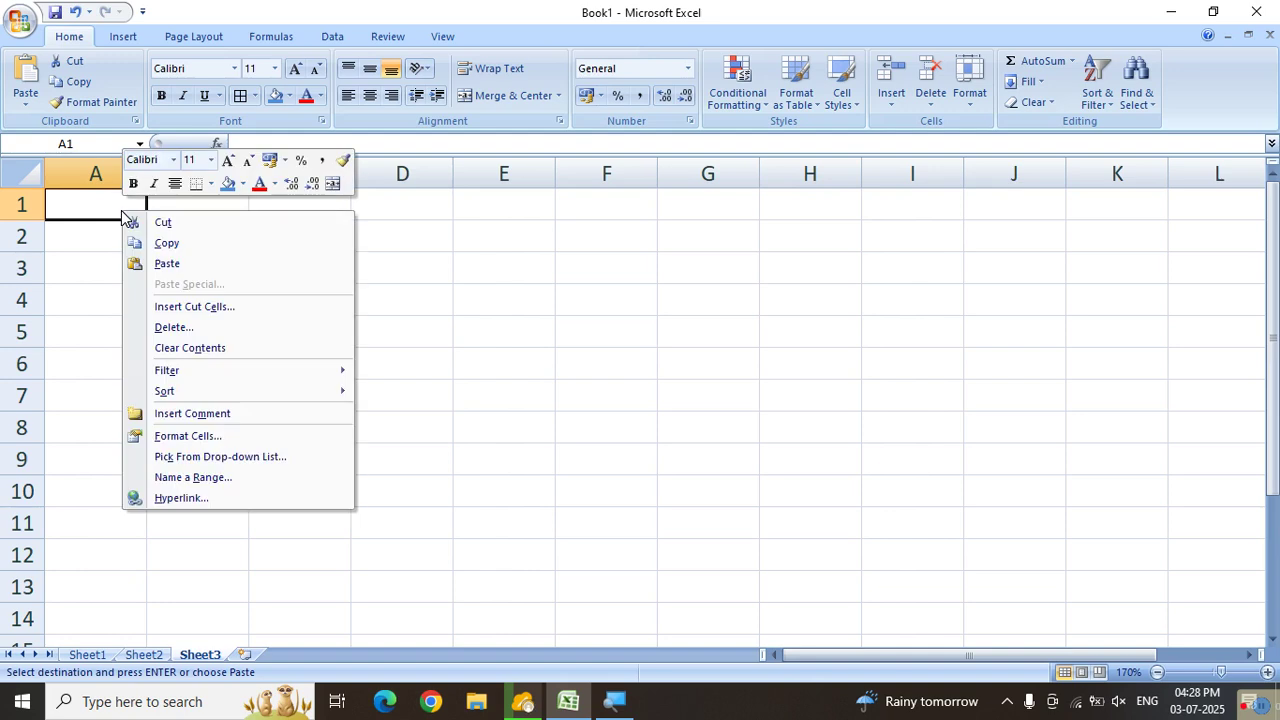
pyautogui.click(166, 264)
pyautogui.doubleClick(146, 161)
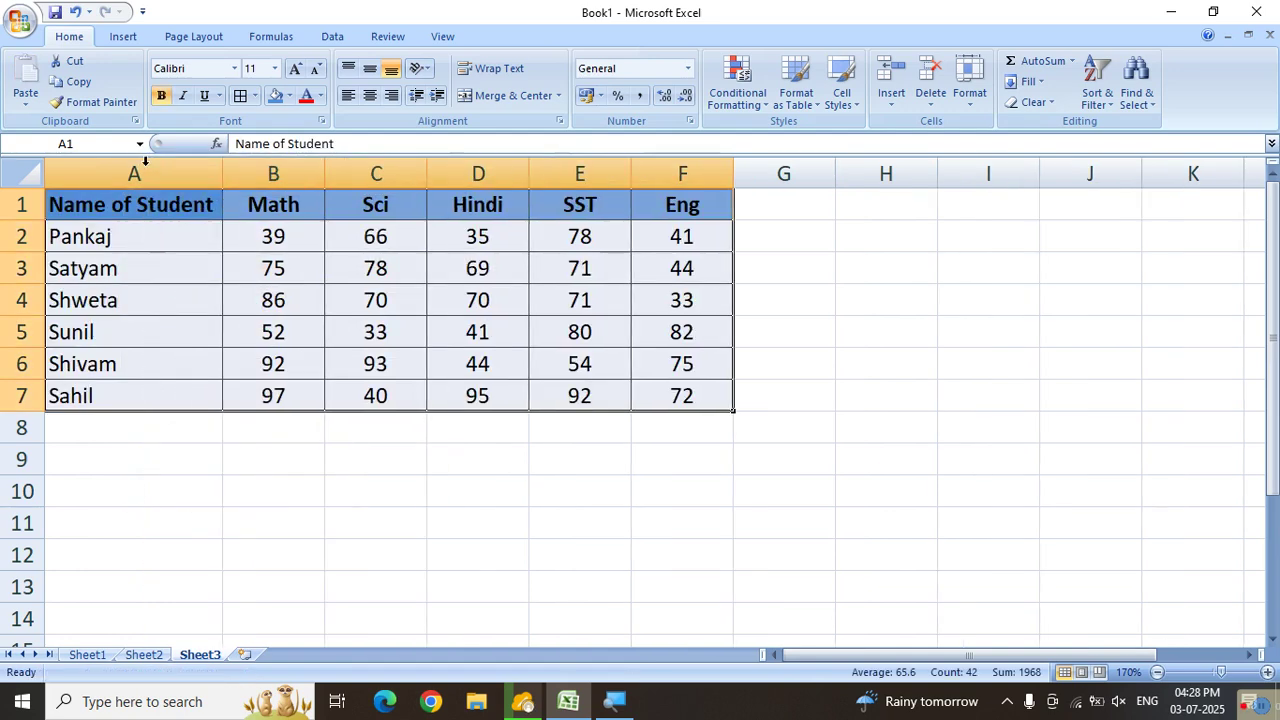
pyautogui.click(326, 432)
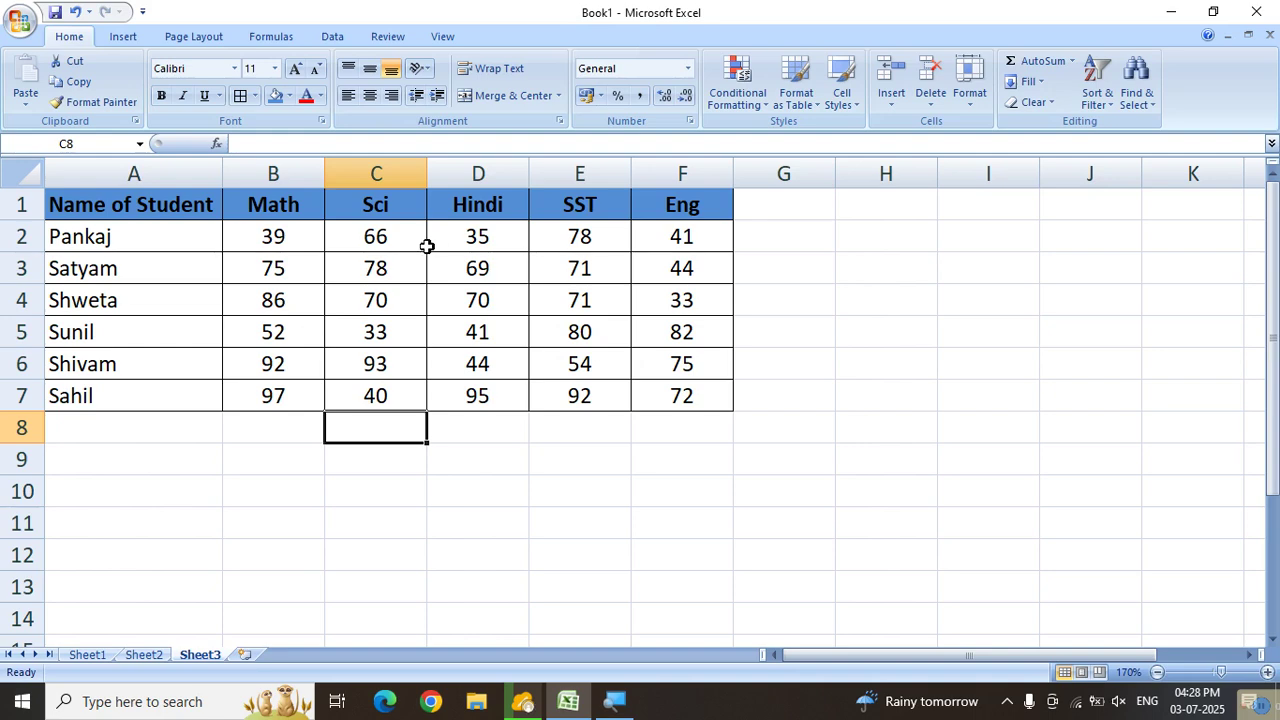
# Check the table's former location on Sheet1 and its new location on Sheet3.
pyautogui.click(98, 654)
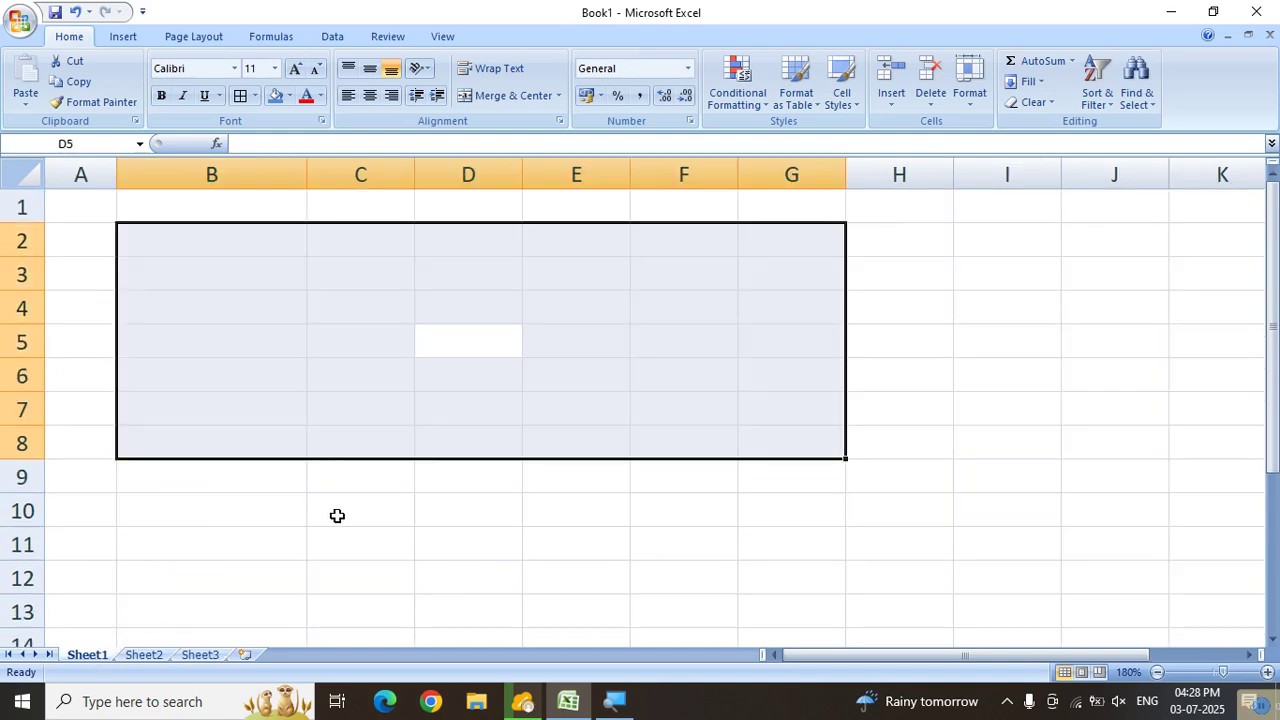
pyautogui.click(482, 529)
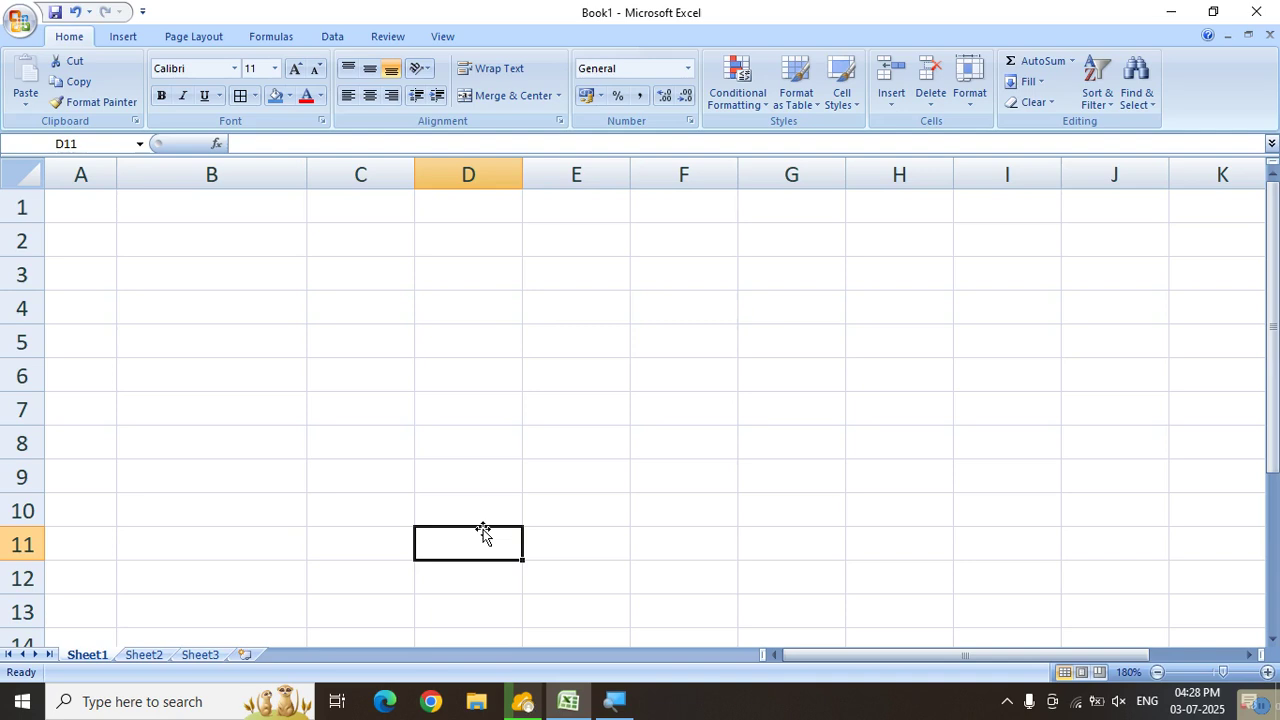
pyautogui.click(206, 657)
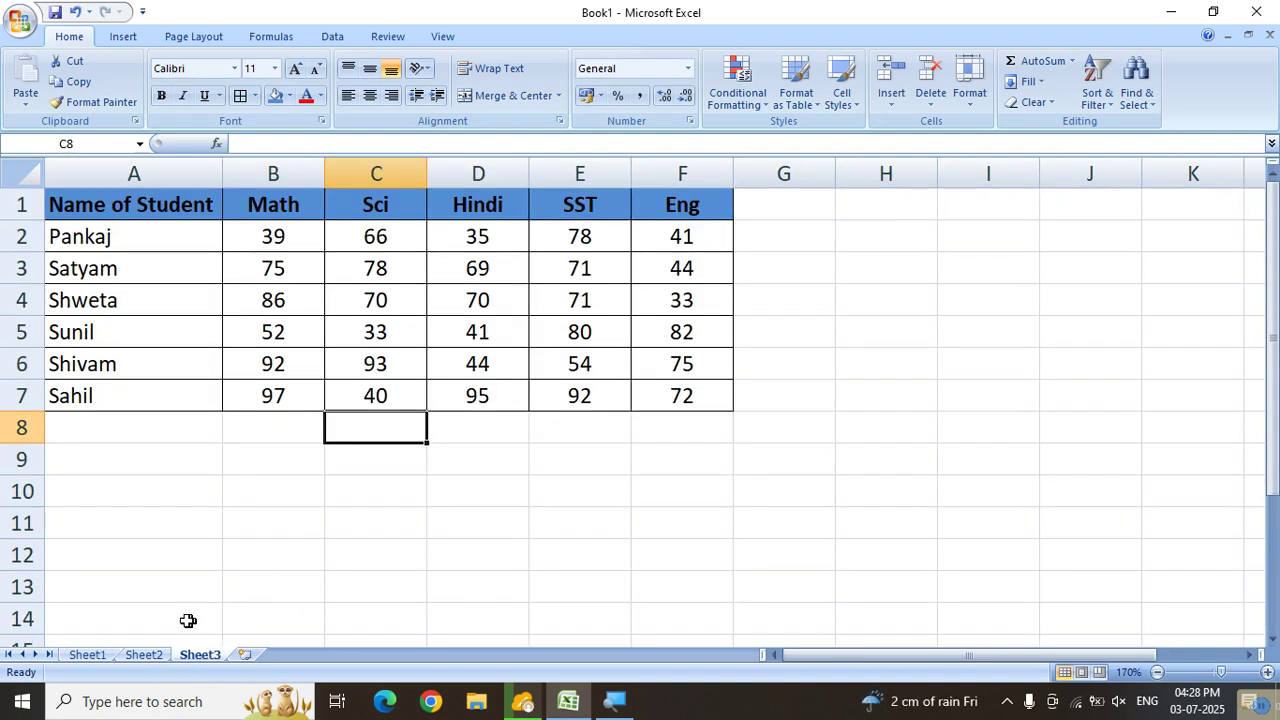
# Switch to Sheet2 and zoom its marks table in to 220%.
pyautogui.click(145, 657)
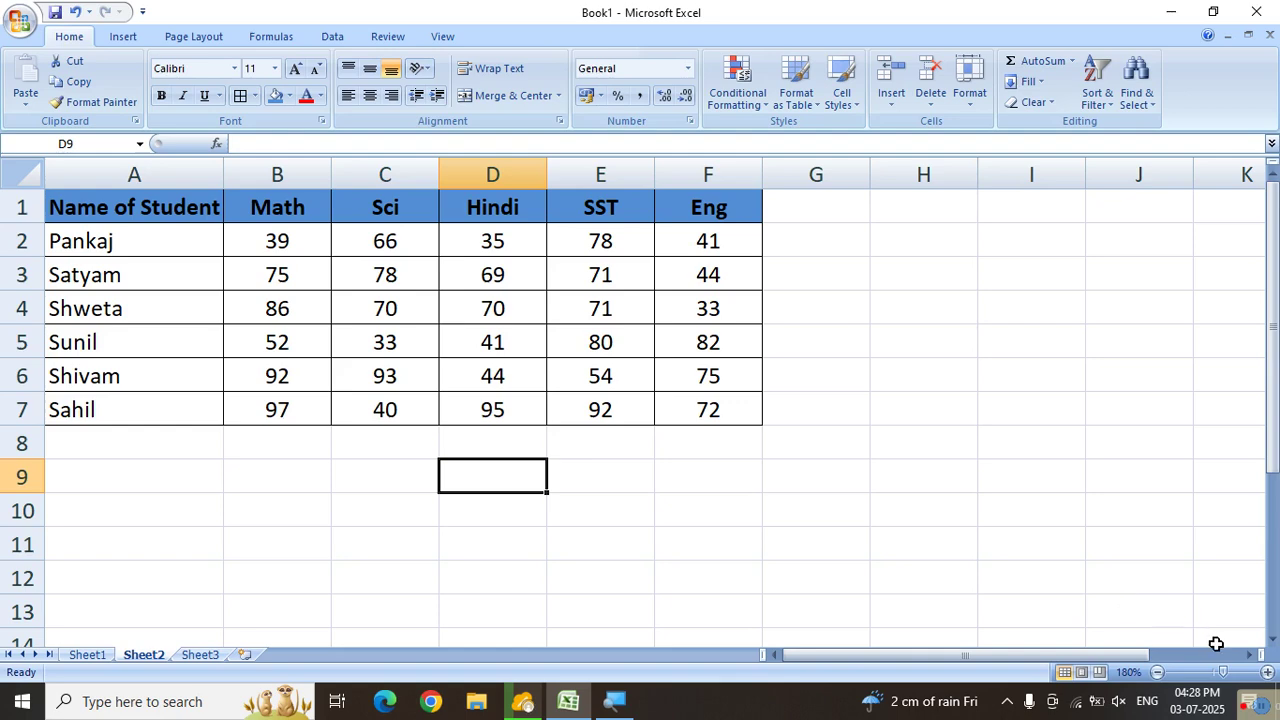
pyautogui.click(1267, 677)
pyautogui.click(1267, 677)
pyautogui.click(1267, 677)
pyautogui.click(1267, 677)
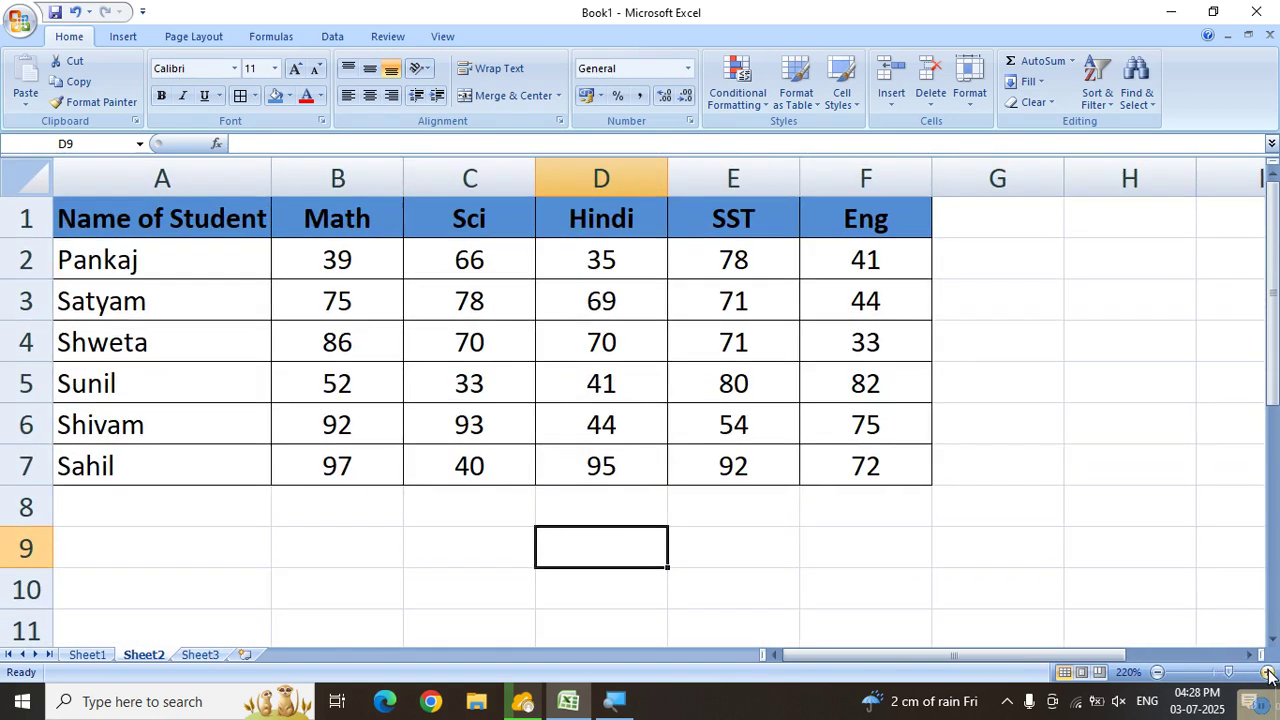
pyautogui.click(468, 394)
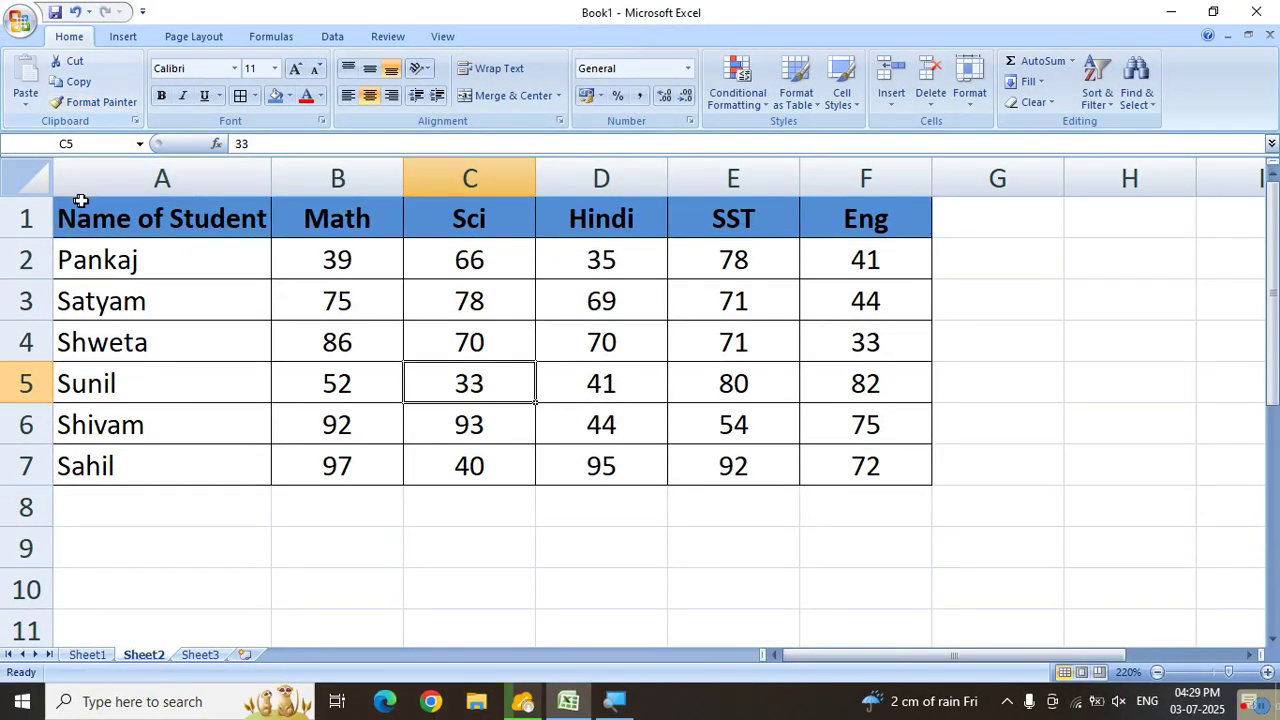
# Enter the sample text "vcvcx" in cell B9 of Sheet2 and clear it.
pyautogui.click(206, 520)
pyautogui.click(334, 556)
pyautogui.write('vcvcx')
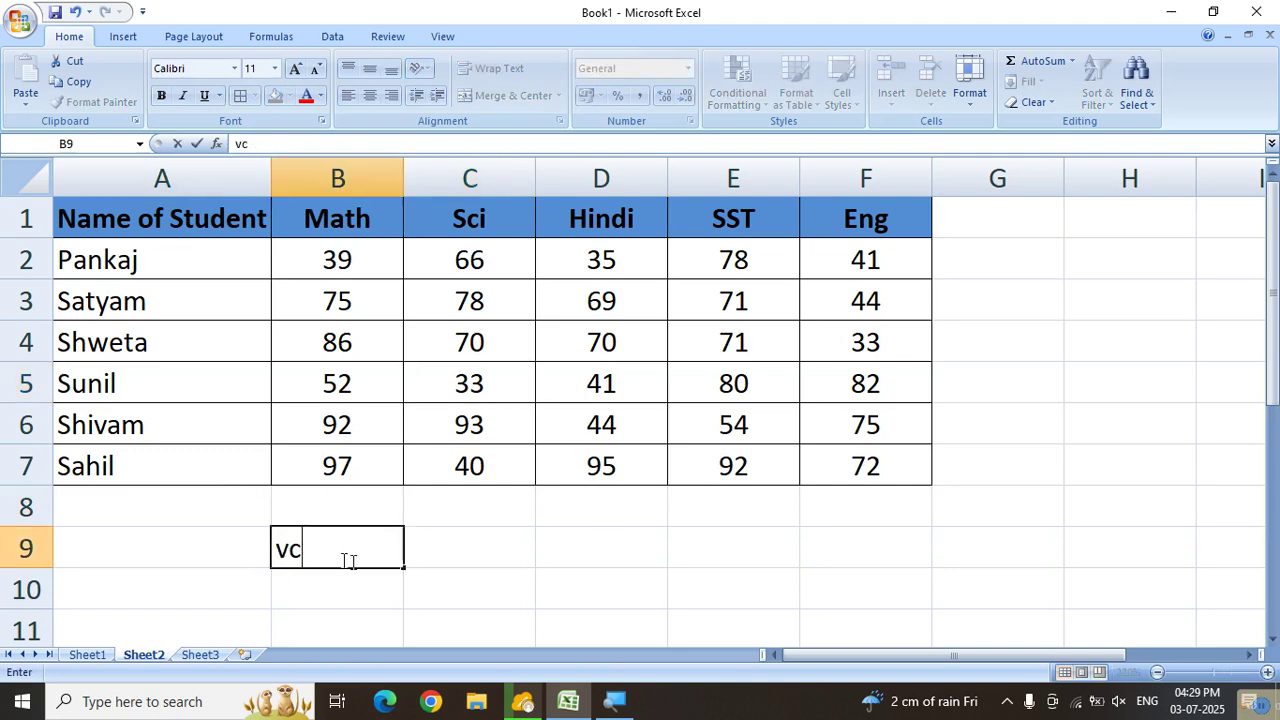
pyautogui.click(474, 547)
pyautogui.click(336, 551)
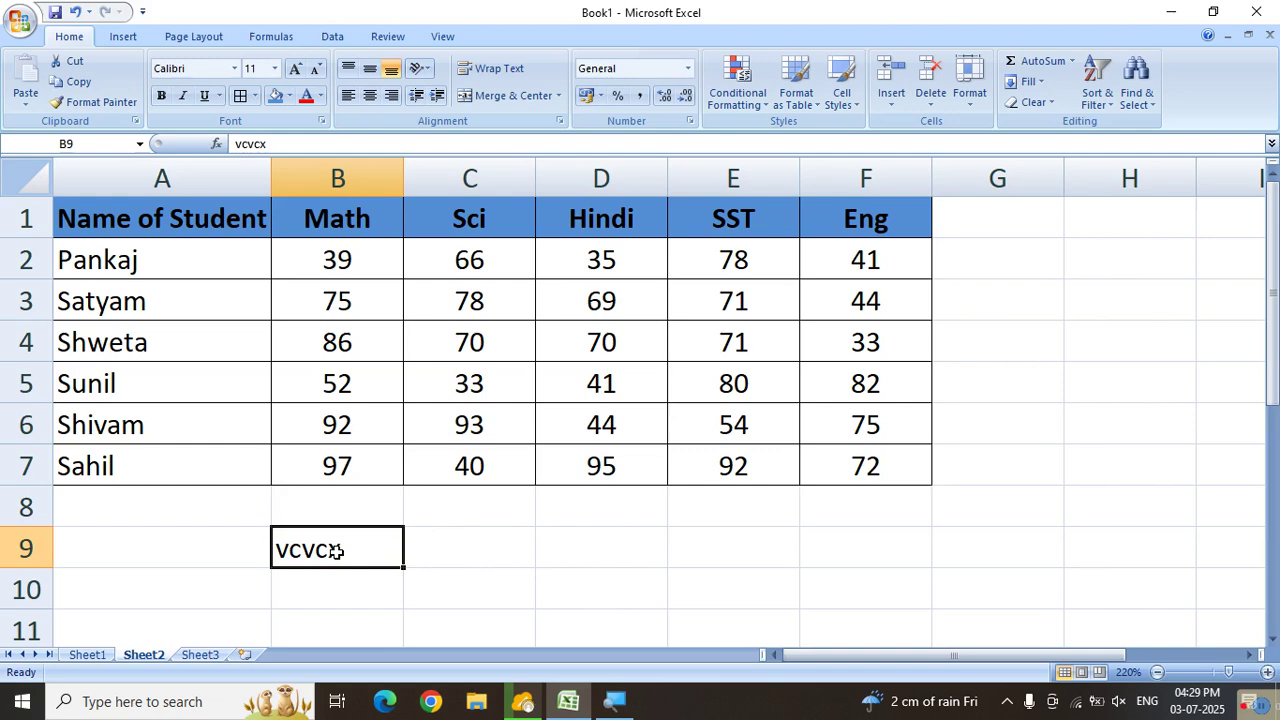
pyautogui.click(503, 545)
pyautogui.click(371, 557)
pyautogui.press('Delete')
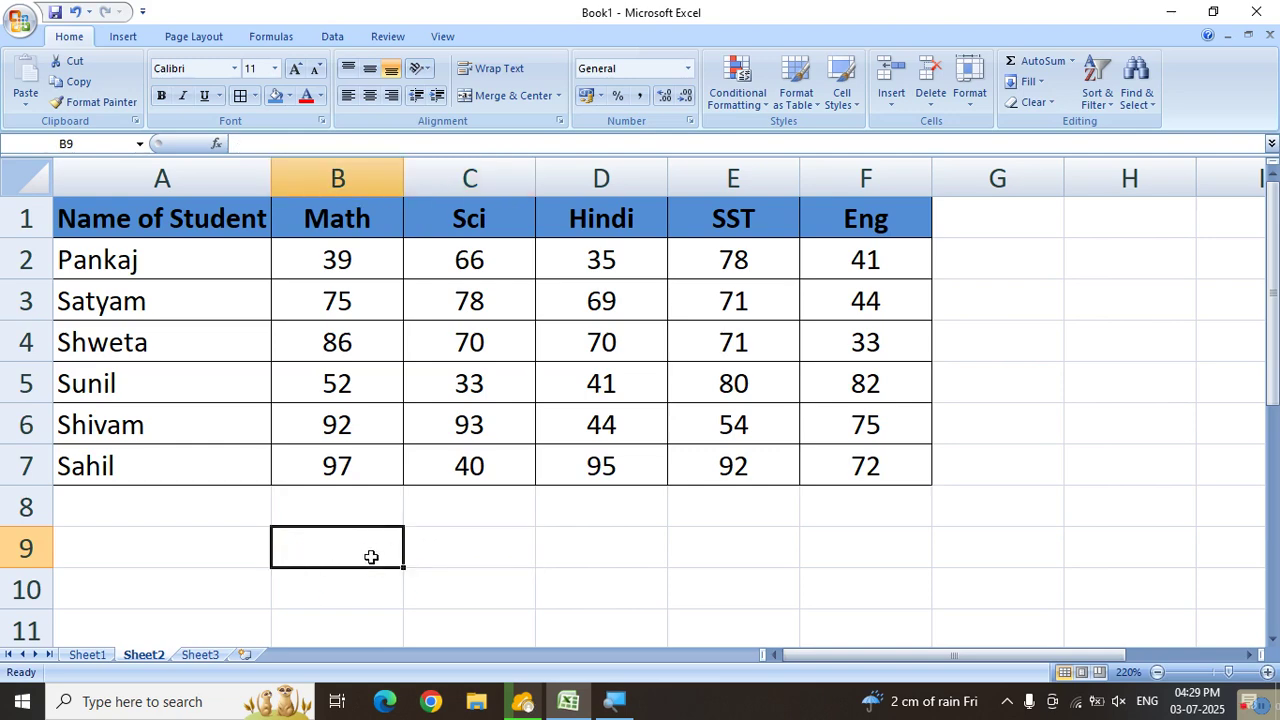
pyautogui.click(133, 220)
pyautogui.click(291, 214)
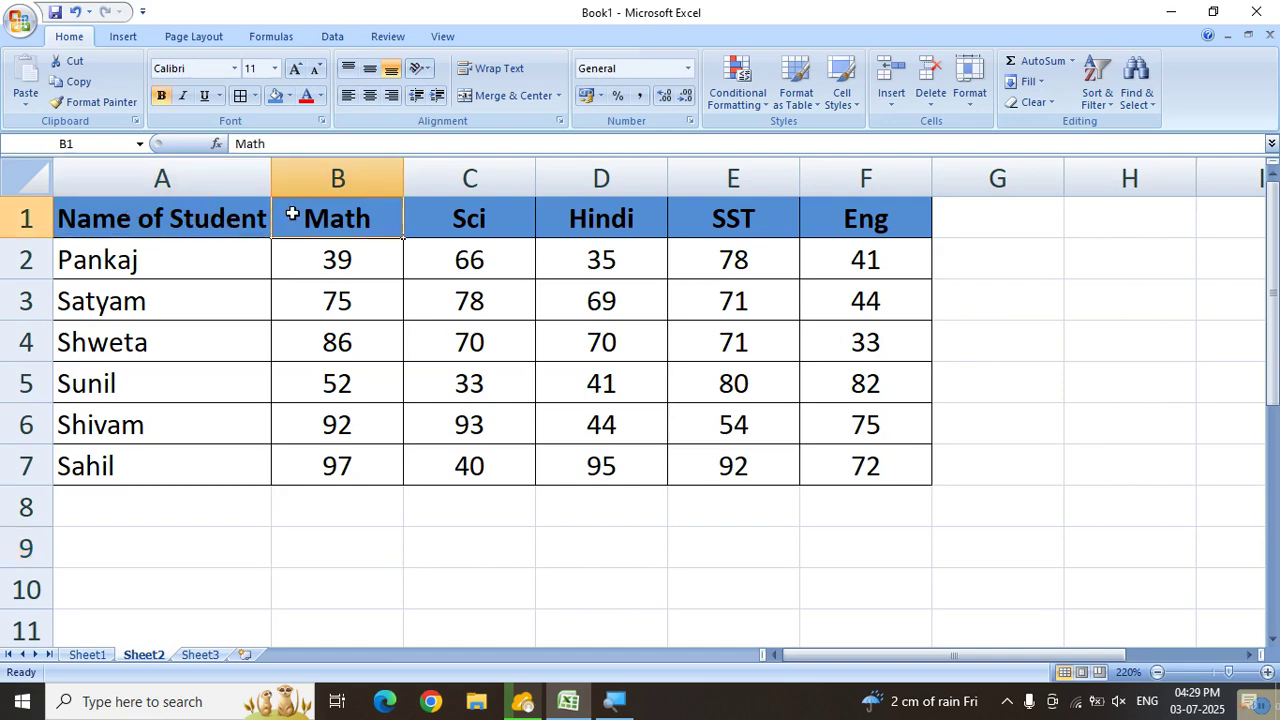
pyautogui.click(431, 218)
pyautogui.click(170, 216)
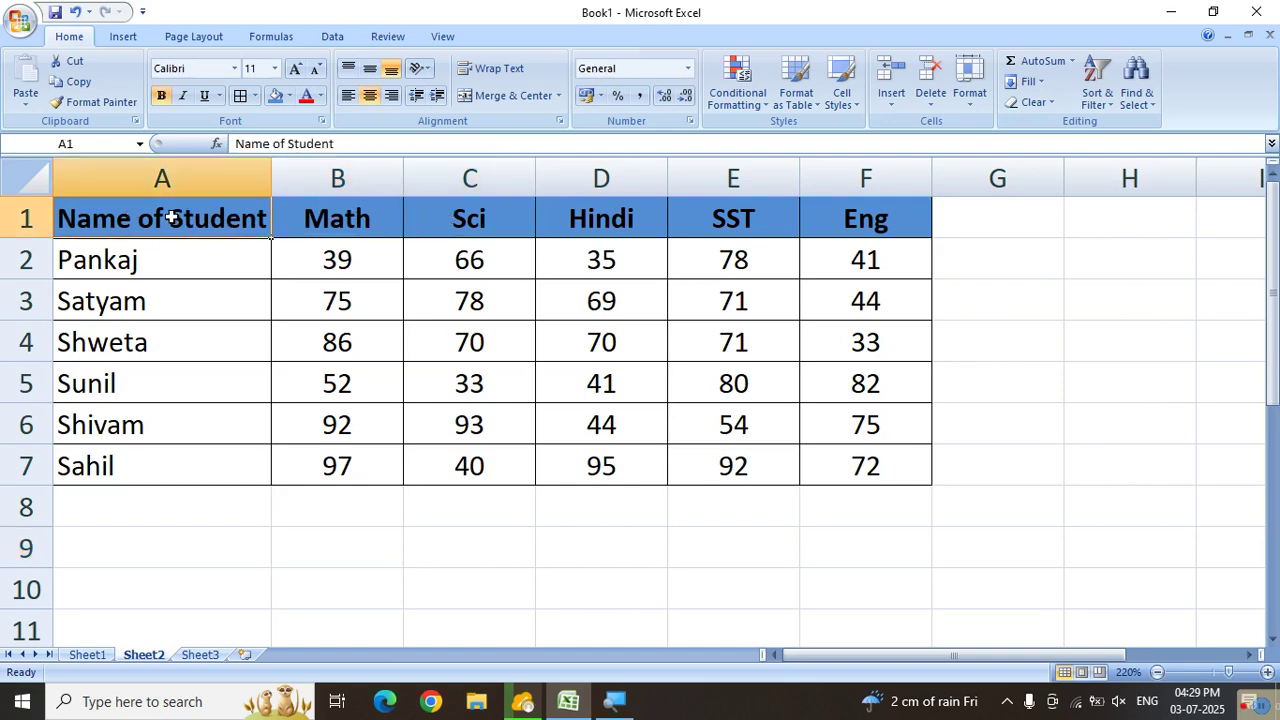
# Set the font of the header row A1:F1 to Algerian and autofit column A to its heading.
pyautogui.moveTo(268, 217); pyautogui.dragTo(842, 216)
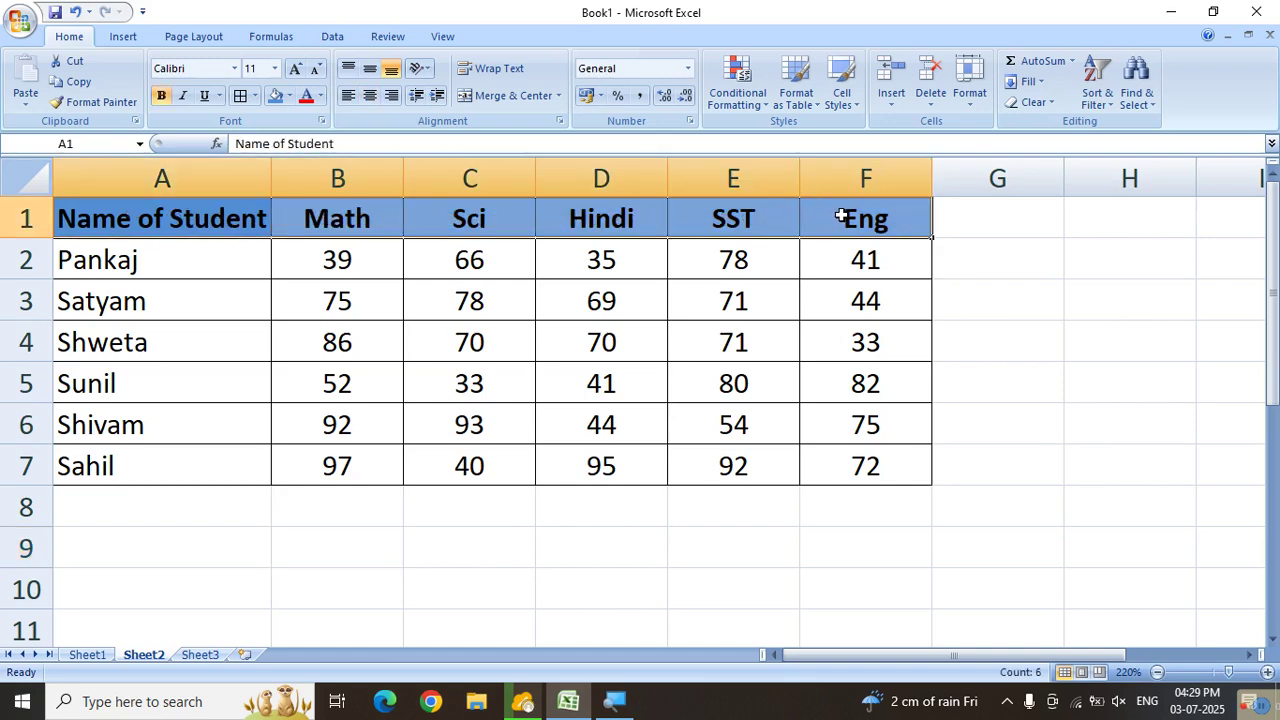
pyautogui.click(624, 394)
pyautogui.moveTo(62, 218); pyautogui.dragTo(817, 222)
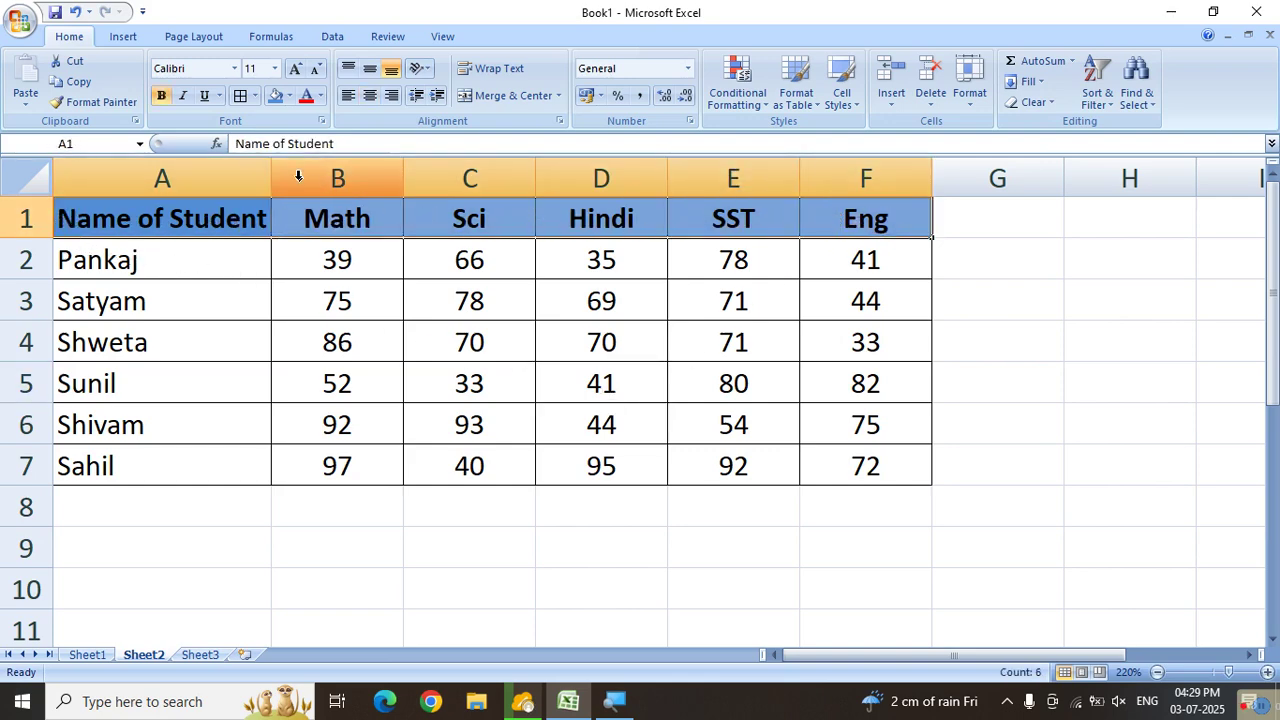
pyautogui.click(234, 68)
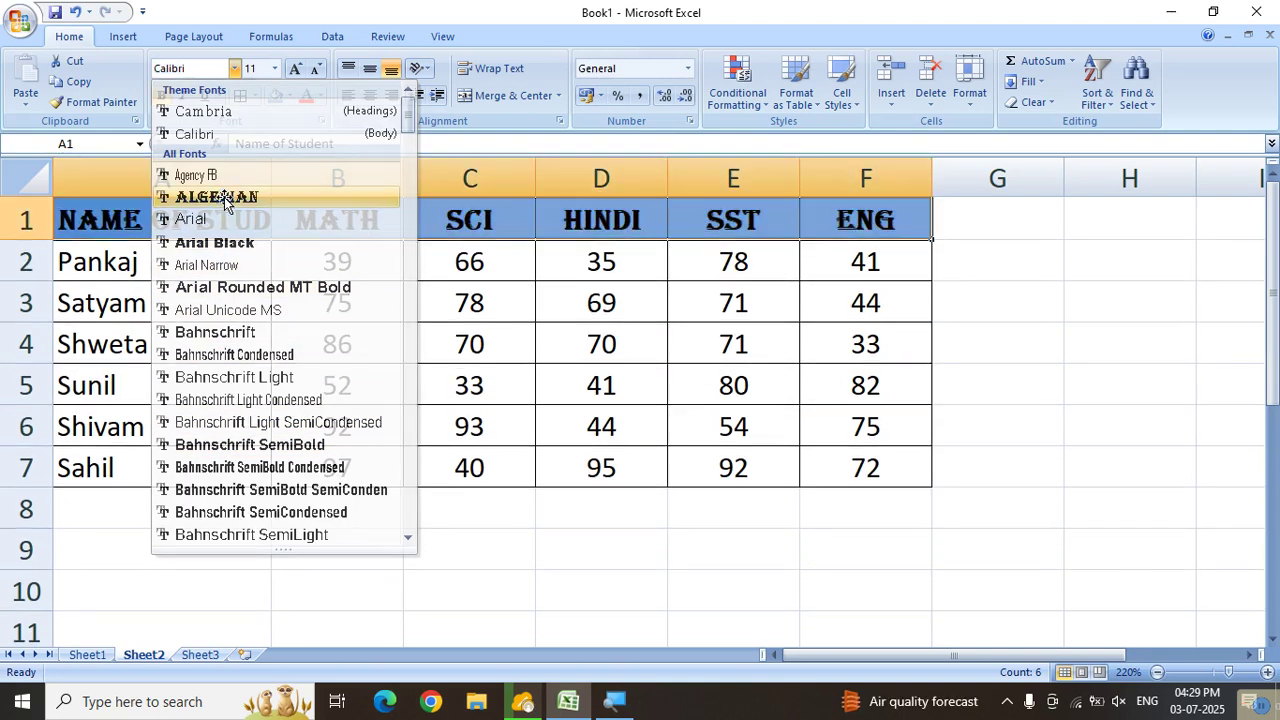
pyautogui.click(225, 199)
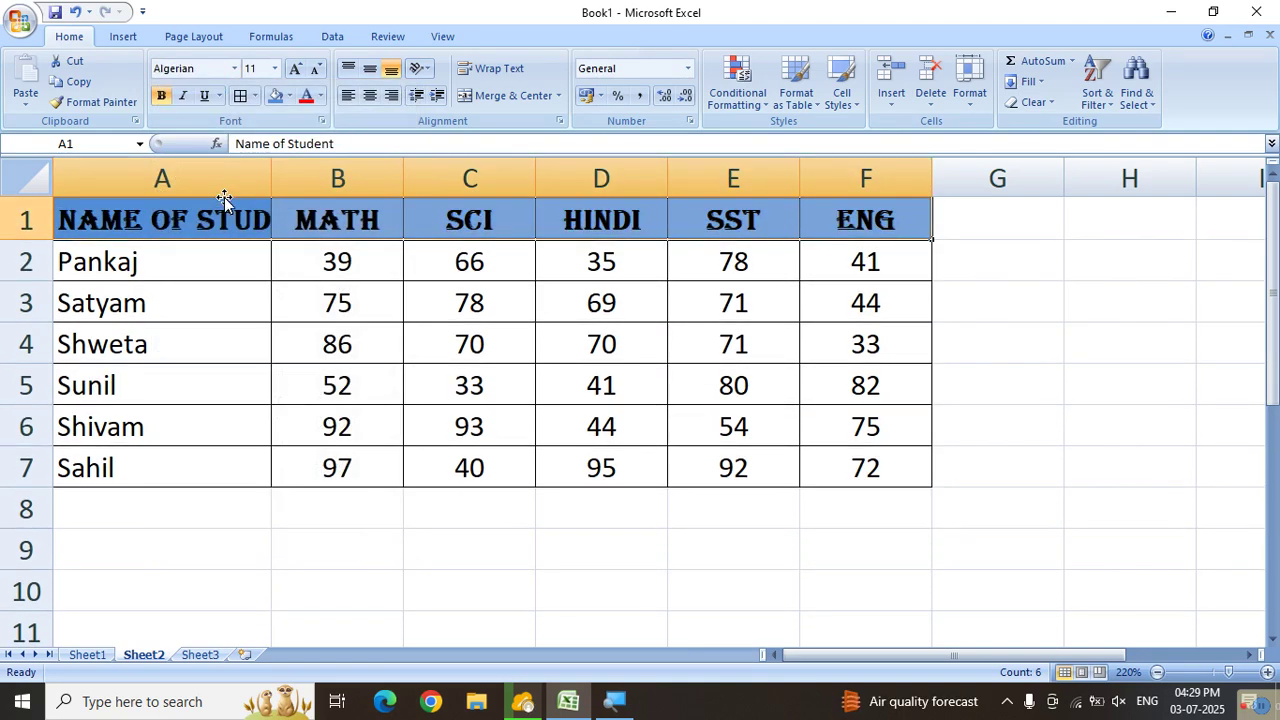
pyautogui.doubleClick(274, 178)
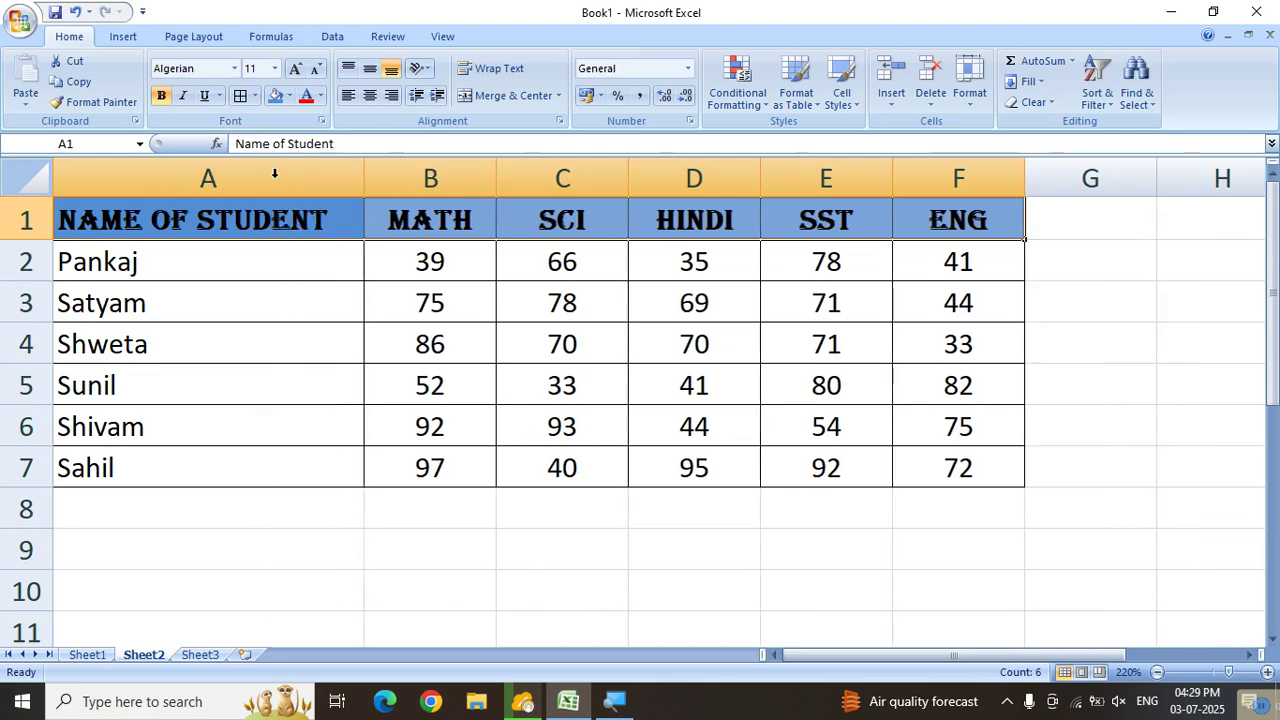
pyautogui.click(380, 535)
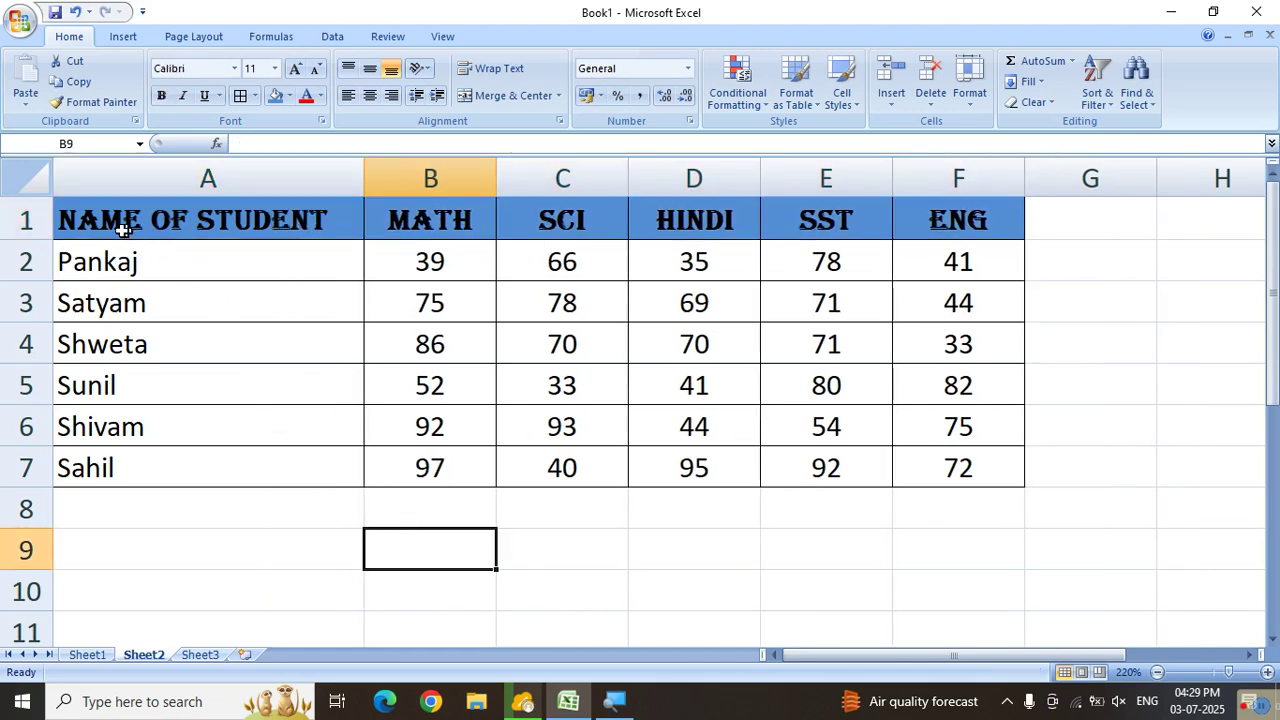
# Set the font color of the header row A1:F1 to white.
pyautogui.moveTo(65, 218); pyautogui.dragTo(950, 214)
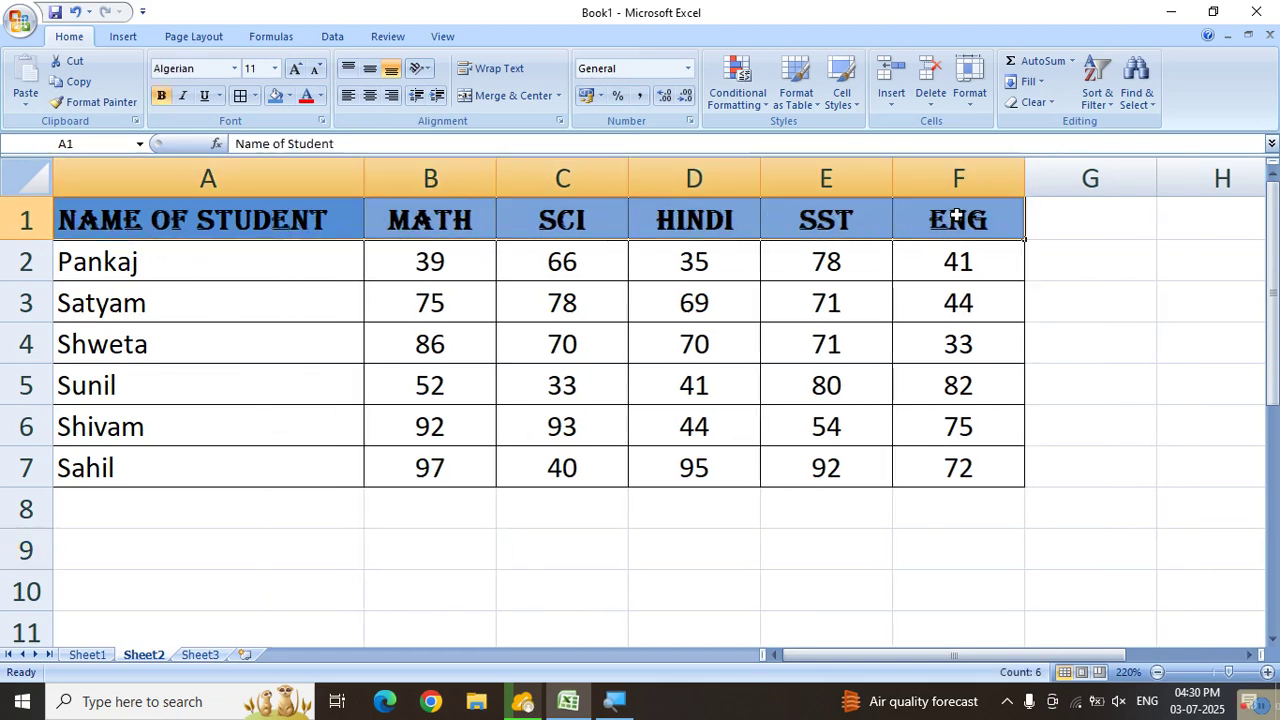
pyautogui.click(321, 96)
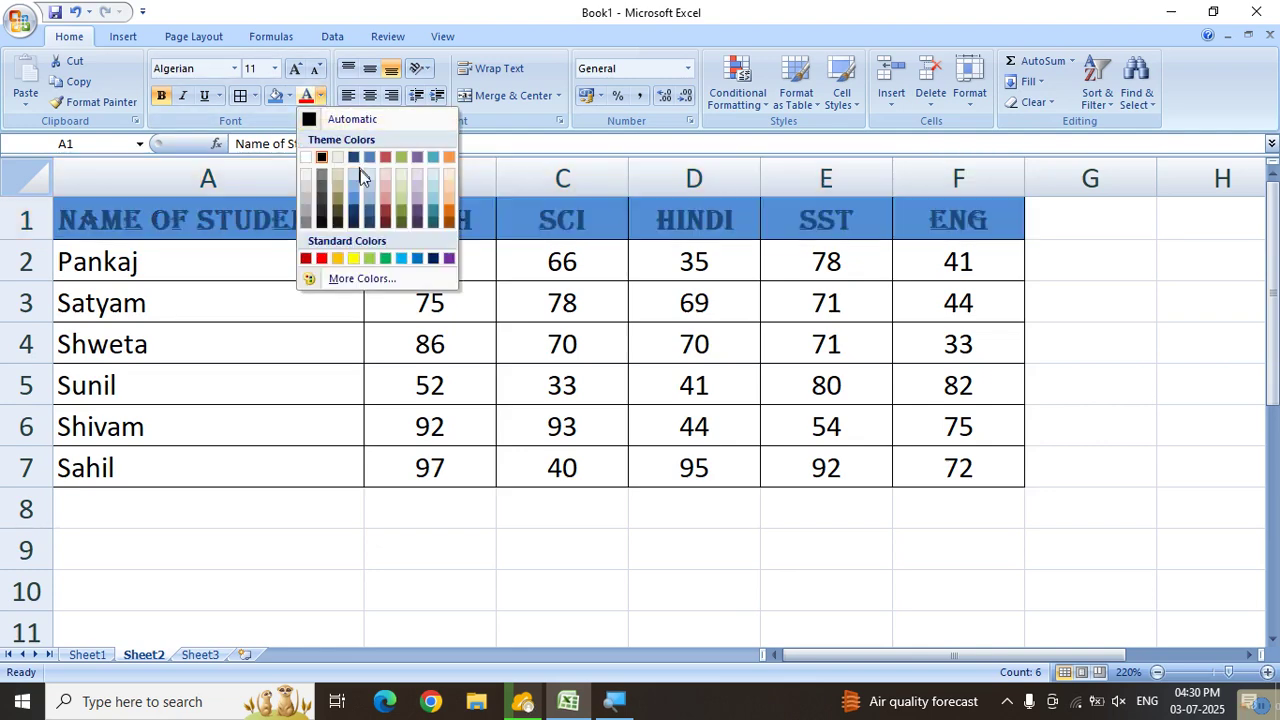
pyautogui.click(306, 162)
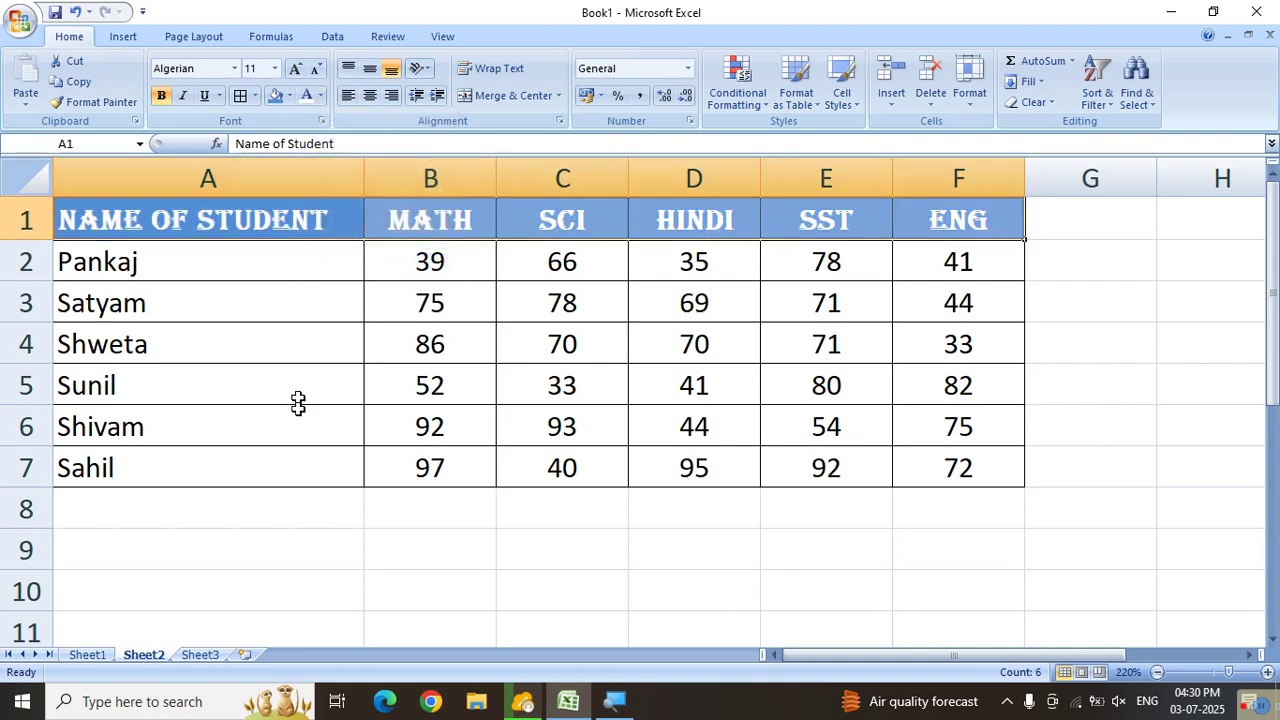
pyautogui.click(297, 566)
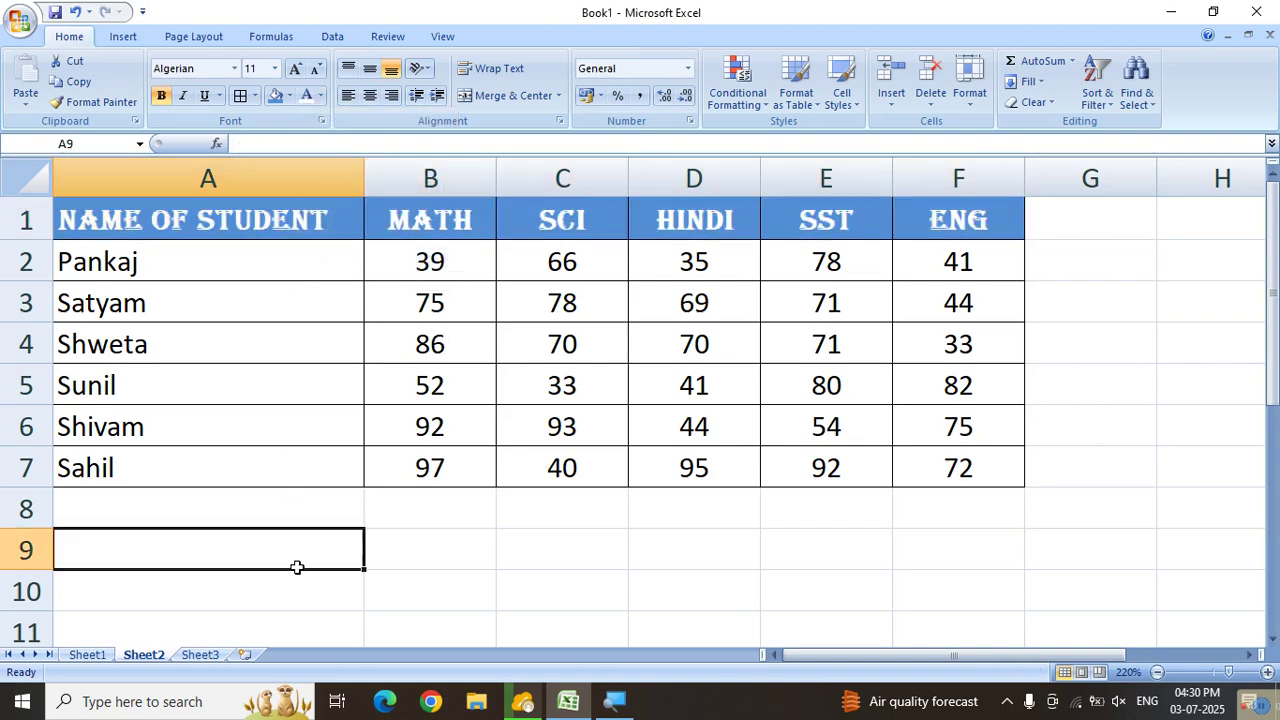
# Compare the formatting of the A1 heading with that of the student names in A2:A7.
pyautogui.click(120, 222)
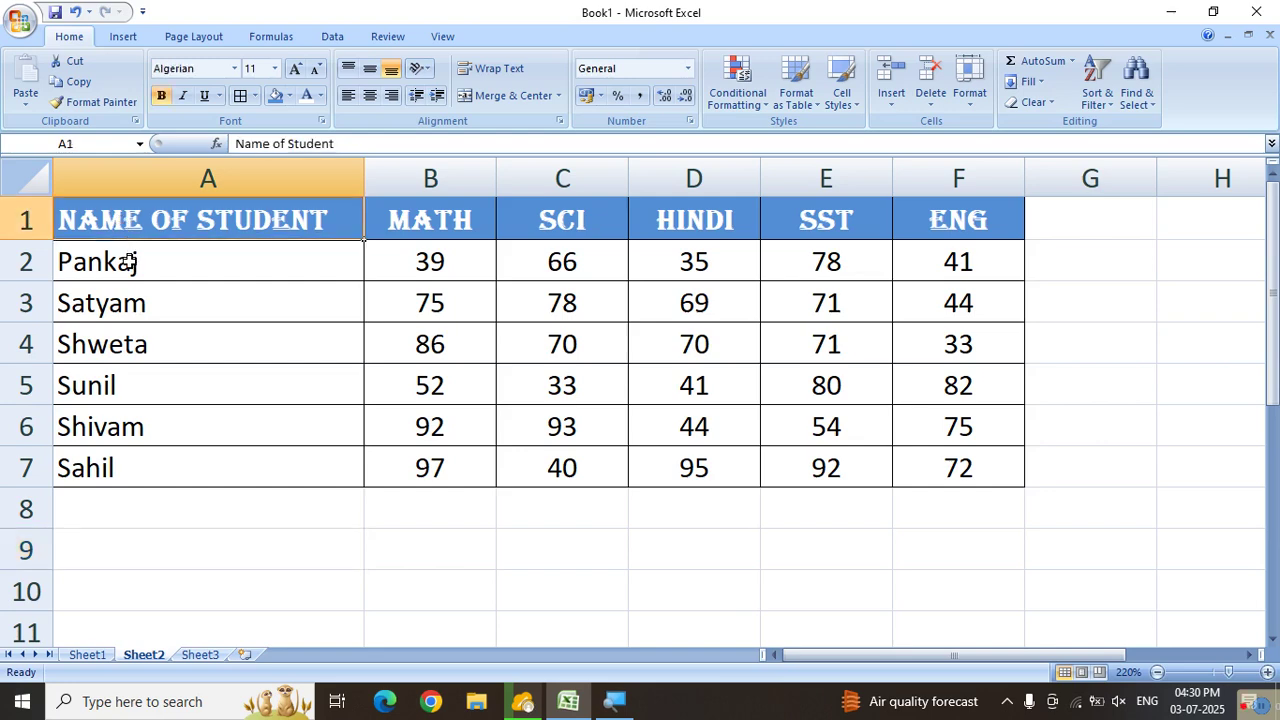
pyautogui.moveTo(134, 252); pyautogui.dragTo(137, 477)
pyautogui.moveTo(300, 220); pyautogui.dragTo(430, 222)
pyautogui.moveTo(191, 263); pyautogui.dragTo(165, 460)
pyautogui.click(262, 543)
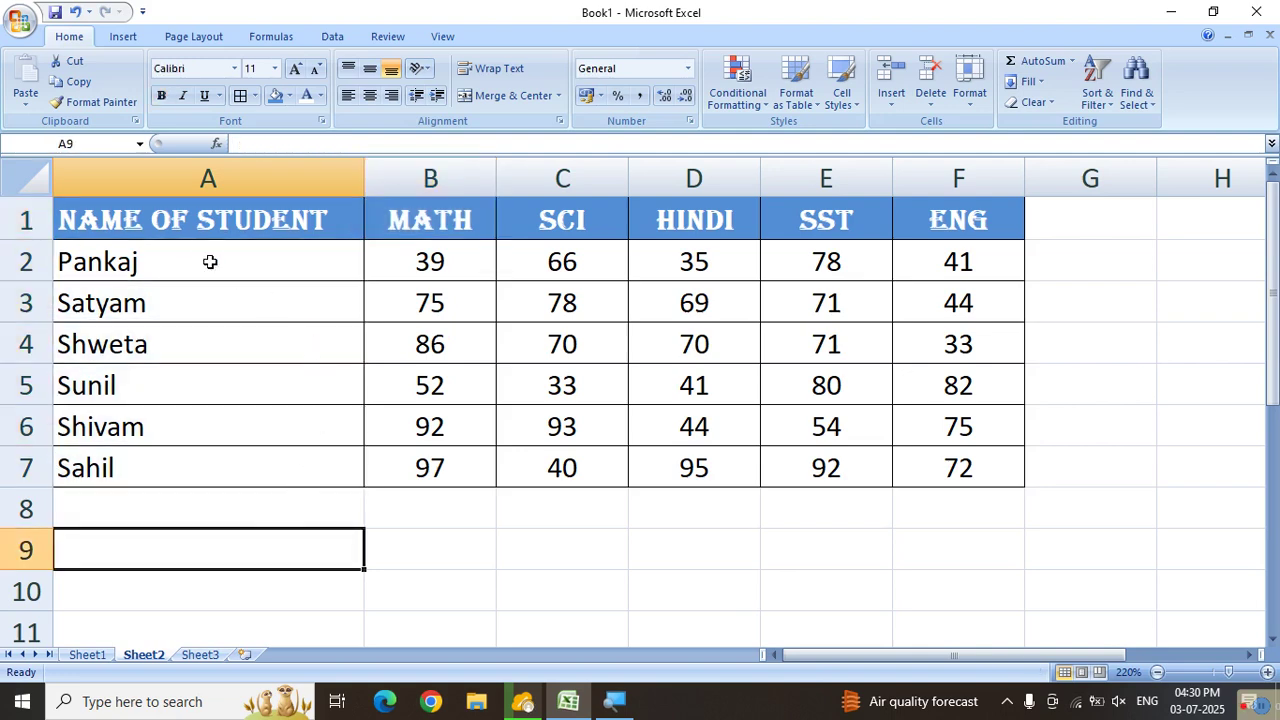
pyautogui.click(158, 227)
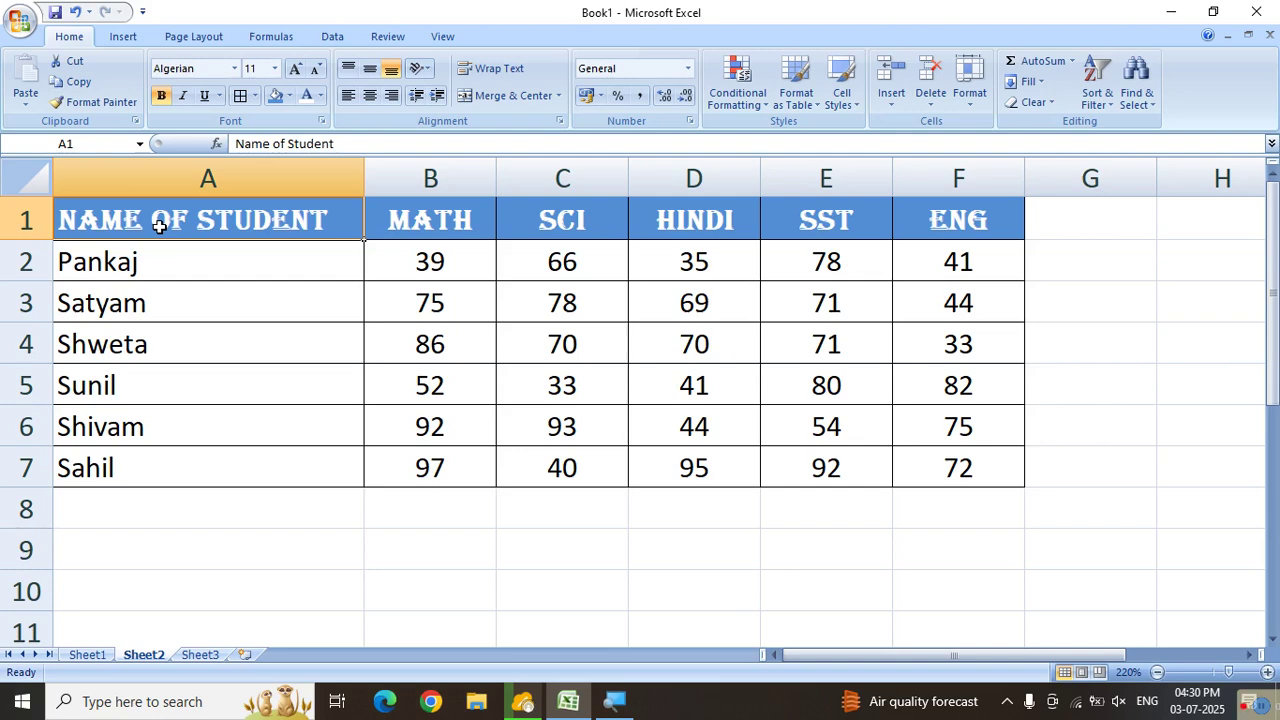
pyautogui.moveTo(132, 264); pyautogui.dragTo(133, 476)
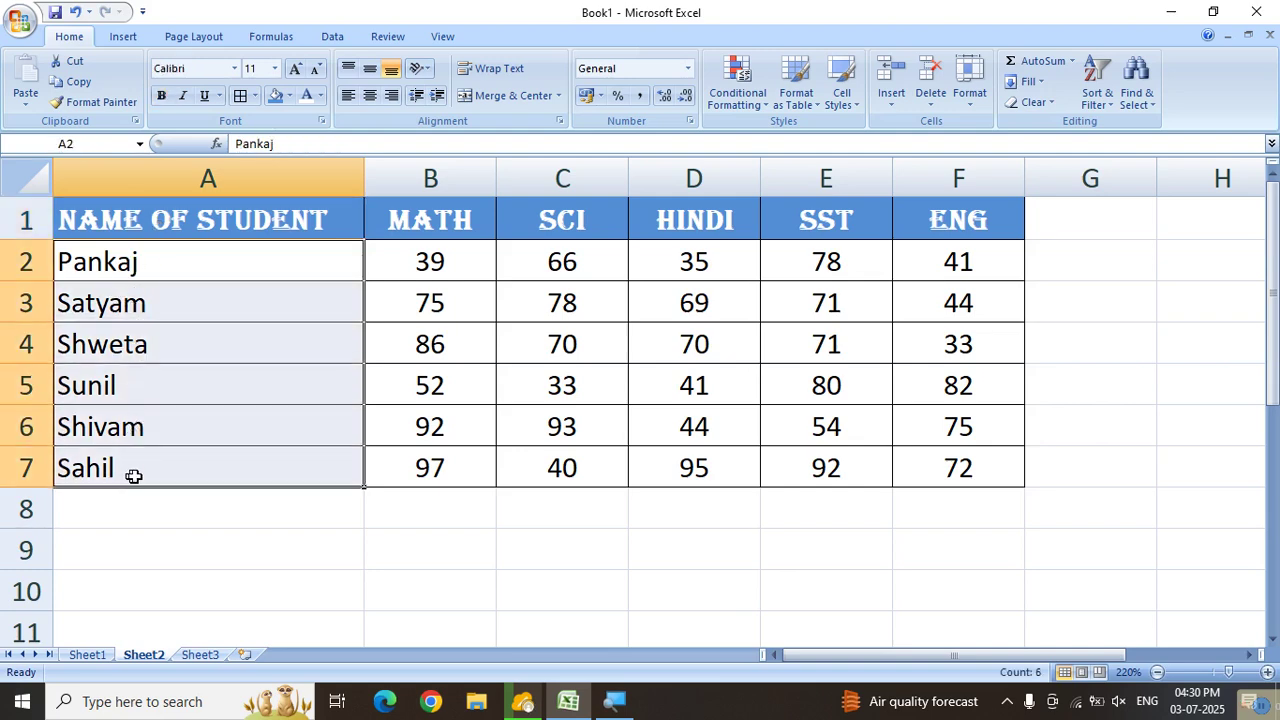
pyautogui.click(250, 553)
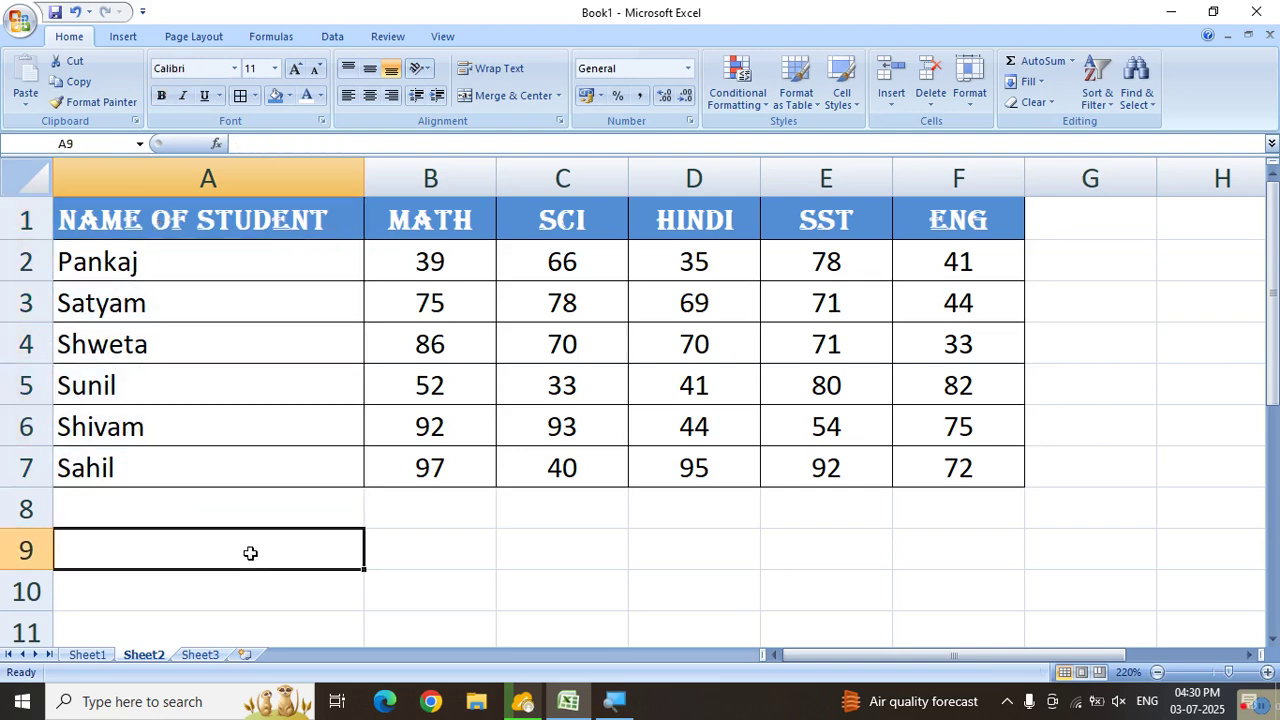
# Copy the A1 heading's formatting onto the student names in A2:A7 with Format Painter.
pyautogui.click(133, 220)
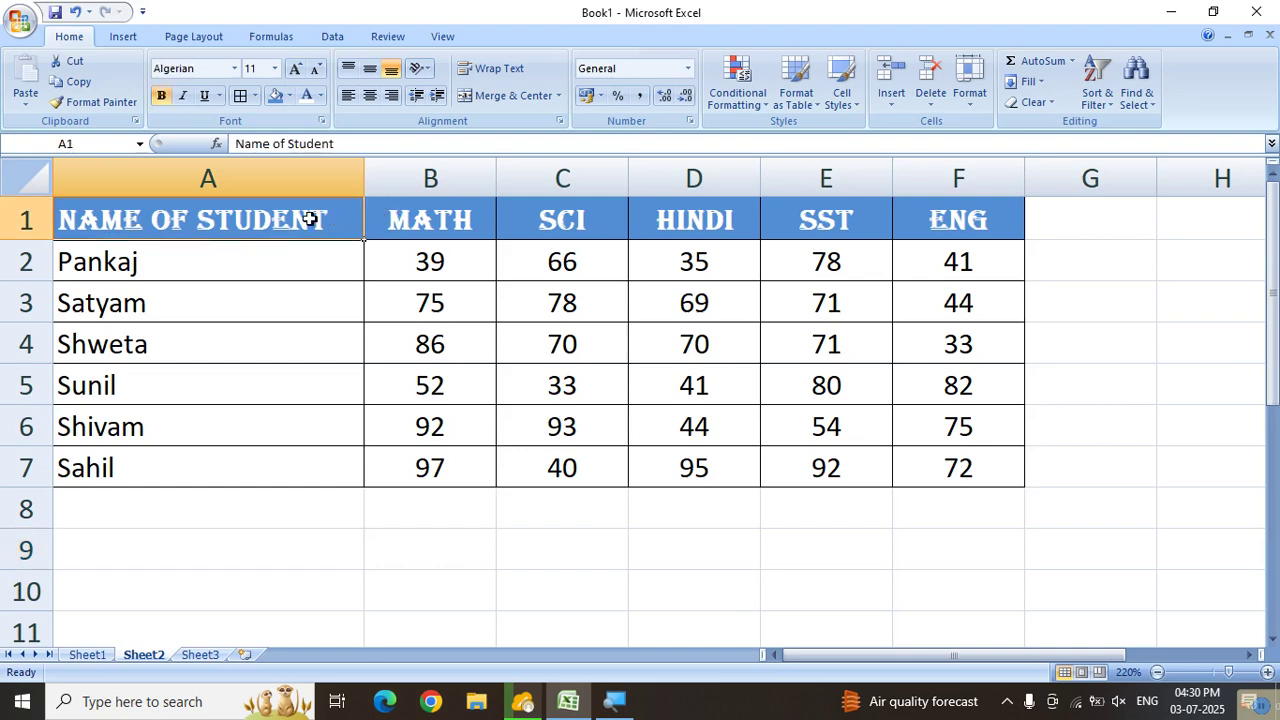
pyautogui.moveTo(274, 221); pyautogui.dragTo(300, 222)
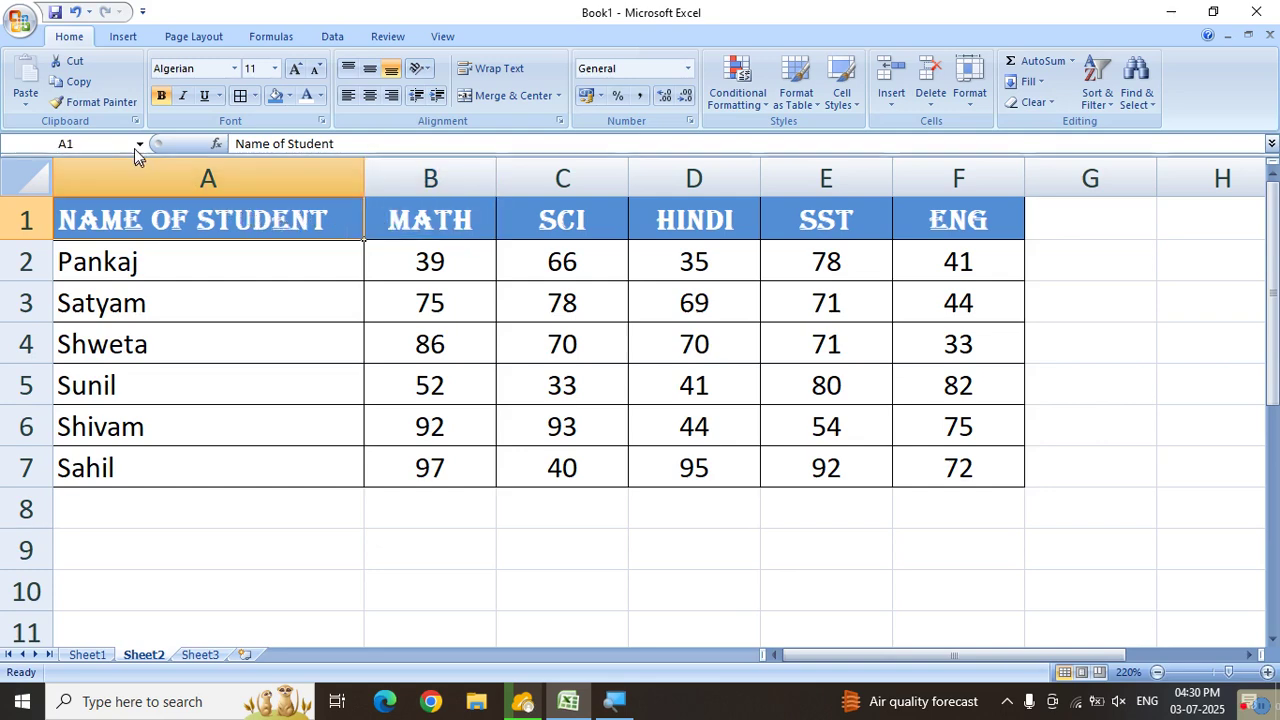
pyautogui.click(96, 104)
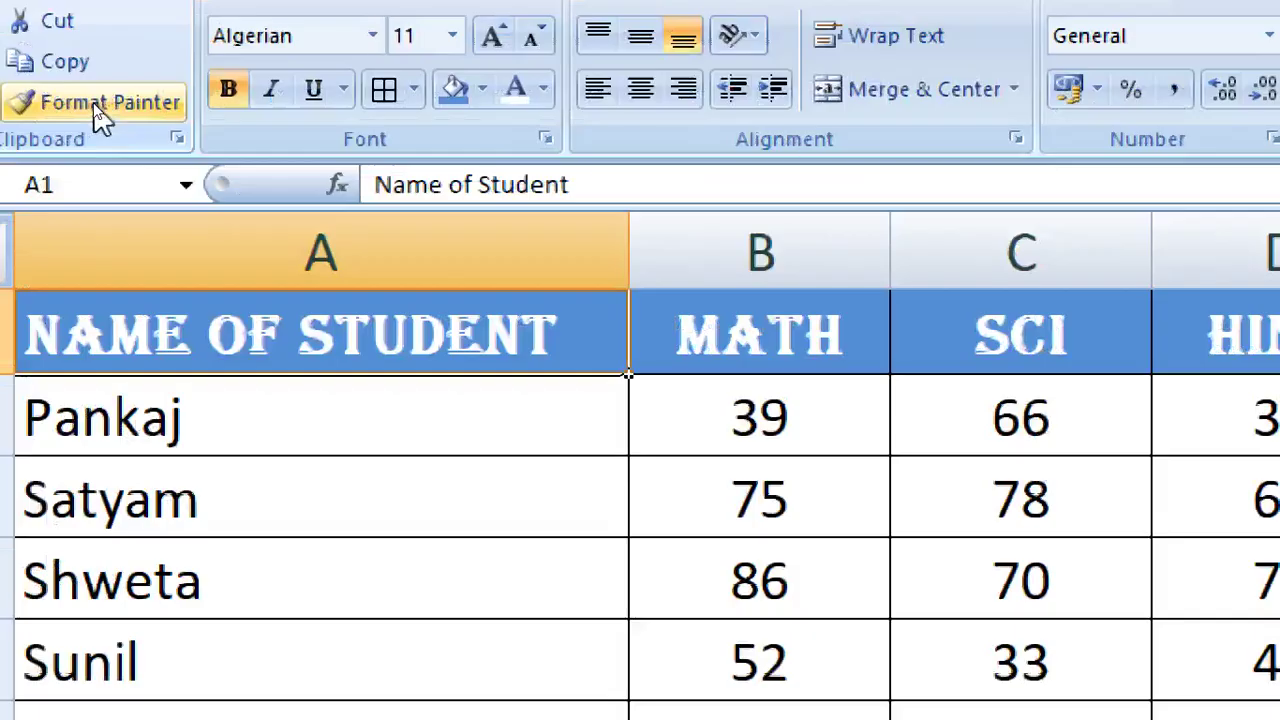
pyautogui.click(100, 110)
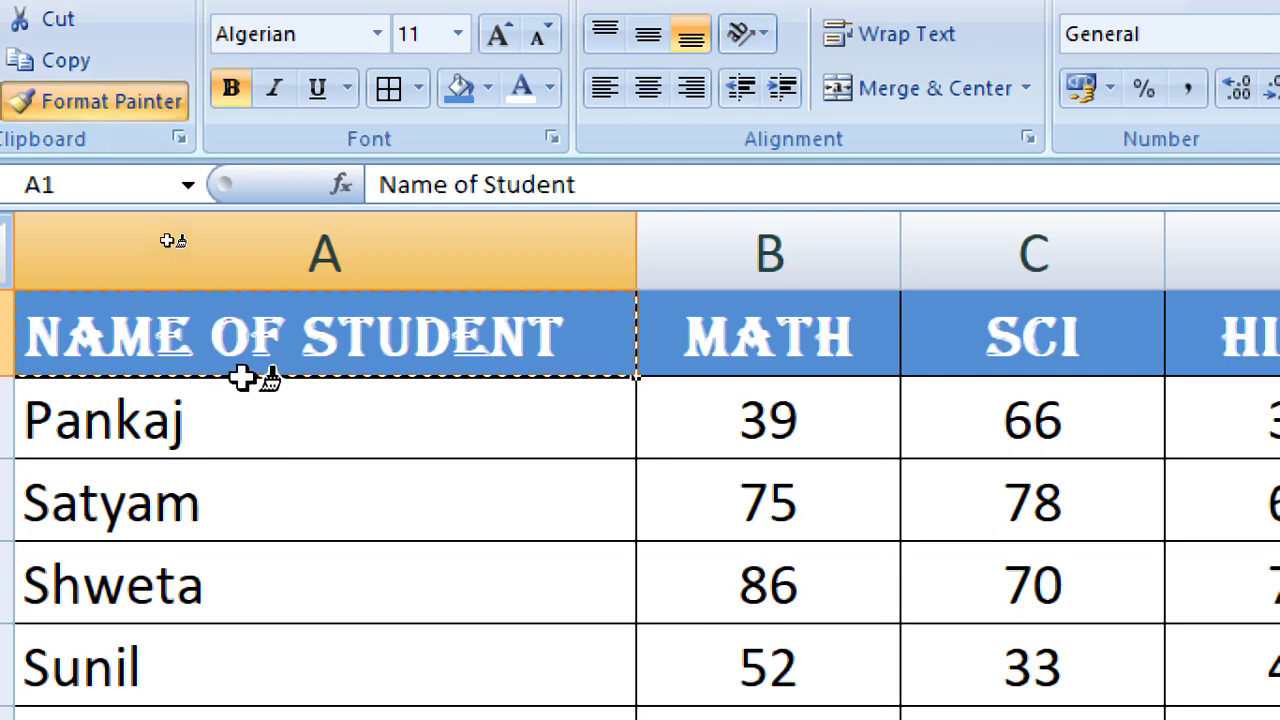
pyautogui.hotkey('ctrl', '4')
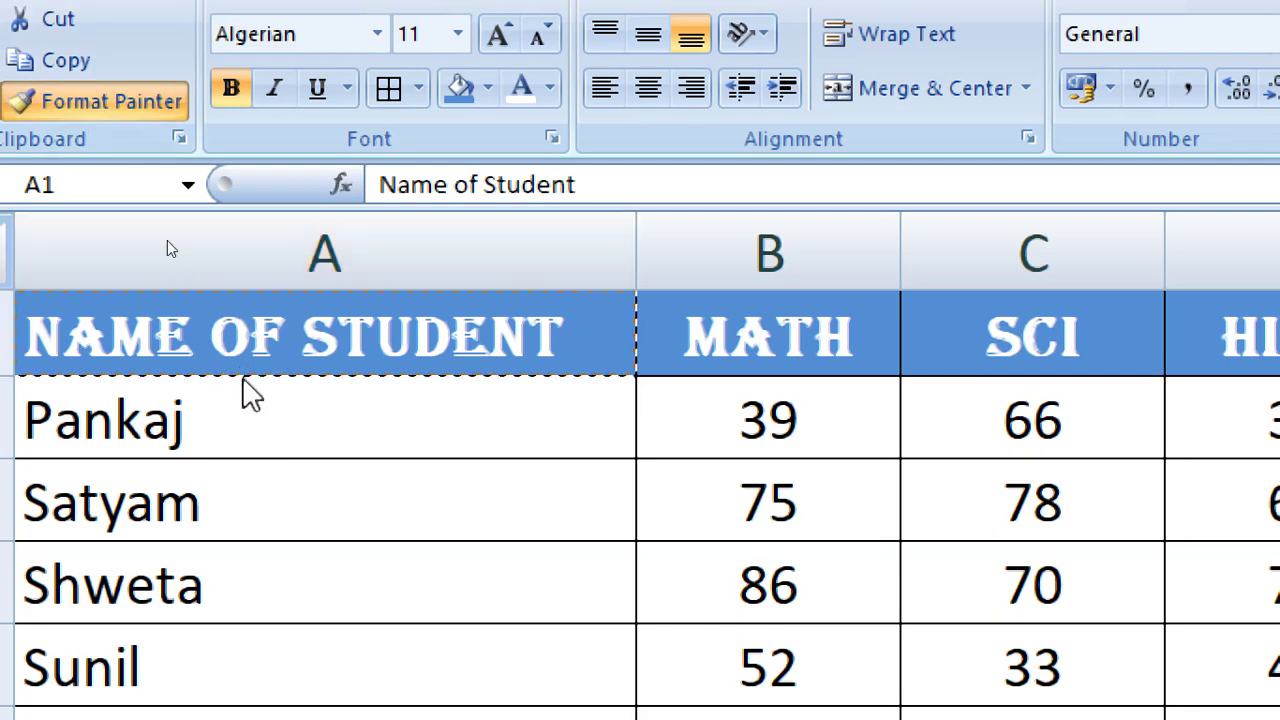
pyautogui.press('super')
pyautogui.press('Escape')
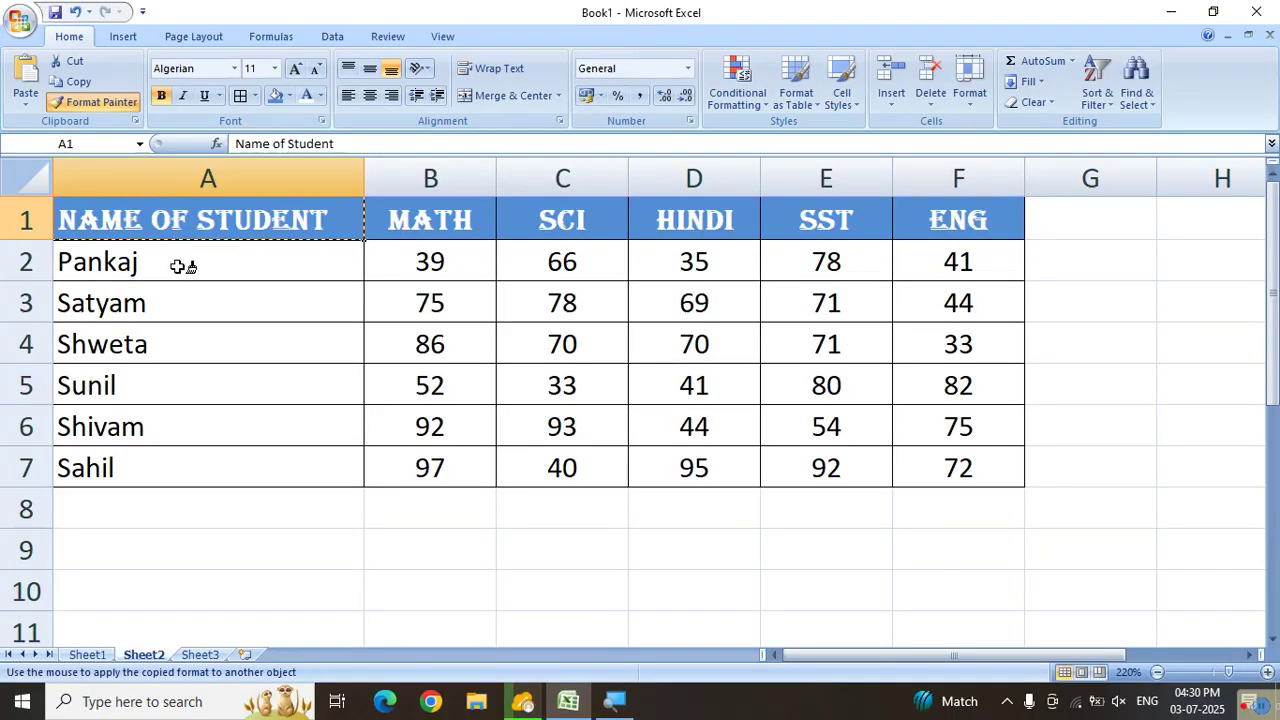
pyautogui.moveTo(177, 266); pyautogui.dragTo(163, 467)
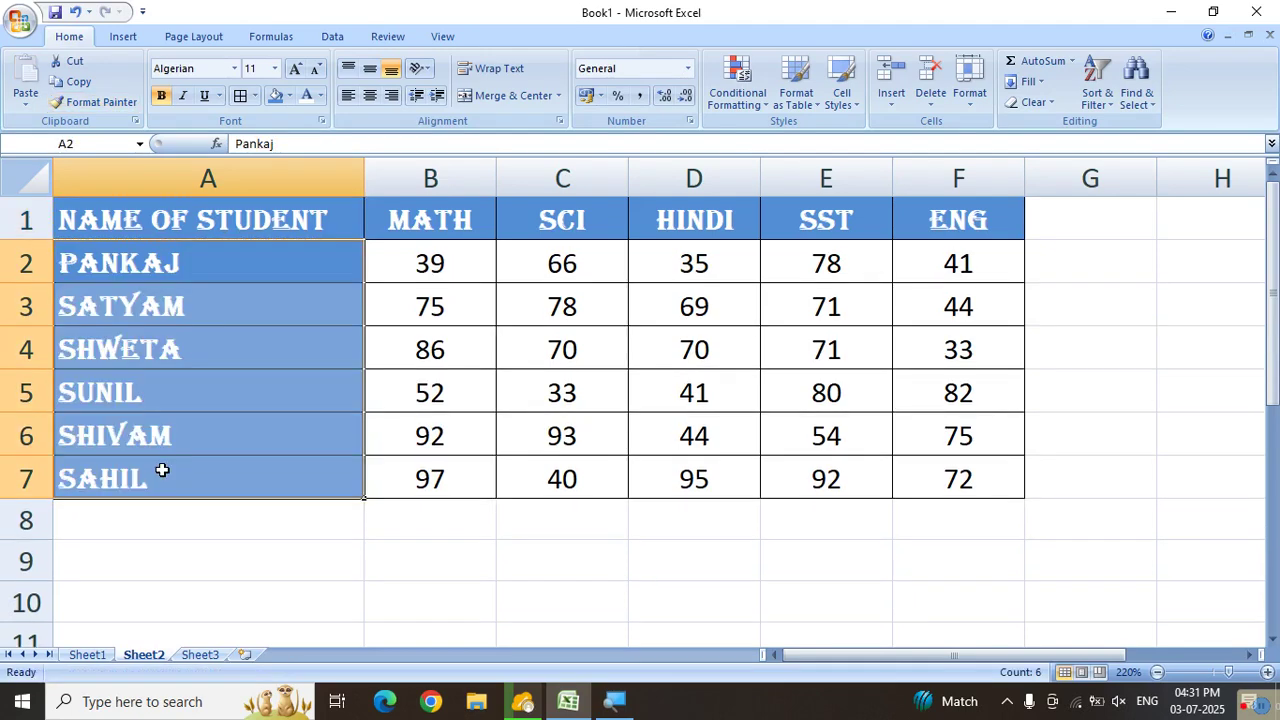
pyautogui.click(316, 560)
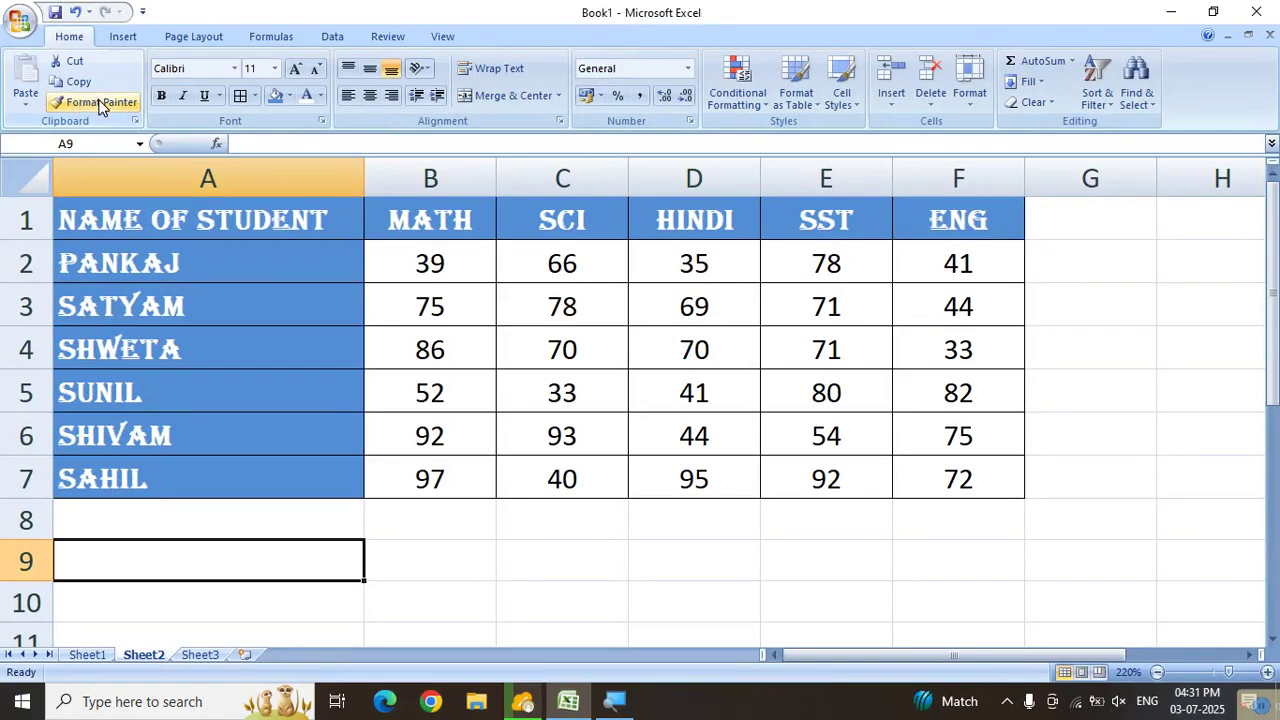
pyautogui.click(479, 351)
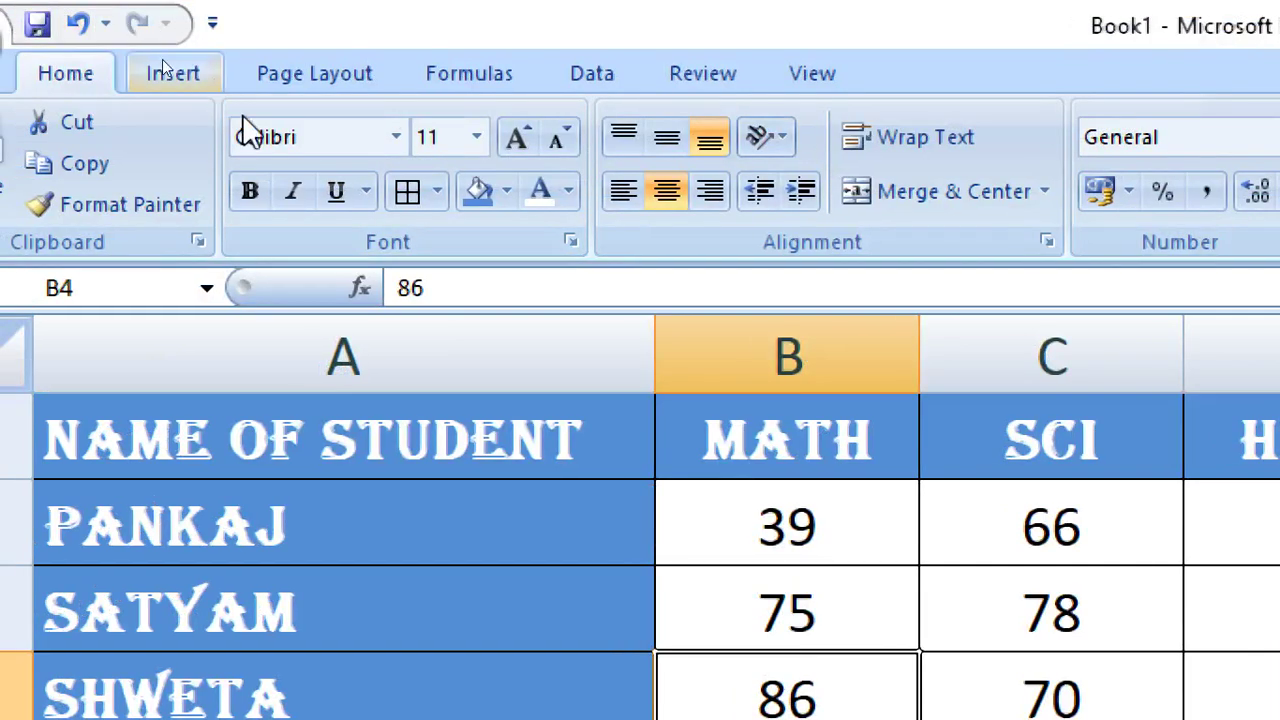
pyautogui.click(396, 137)
pyautogui.click(396, 137)
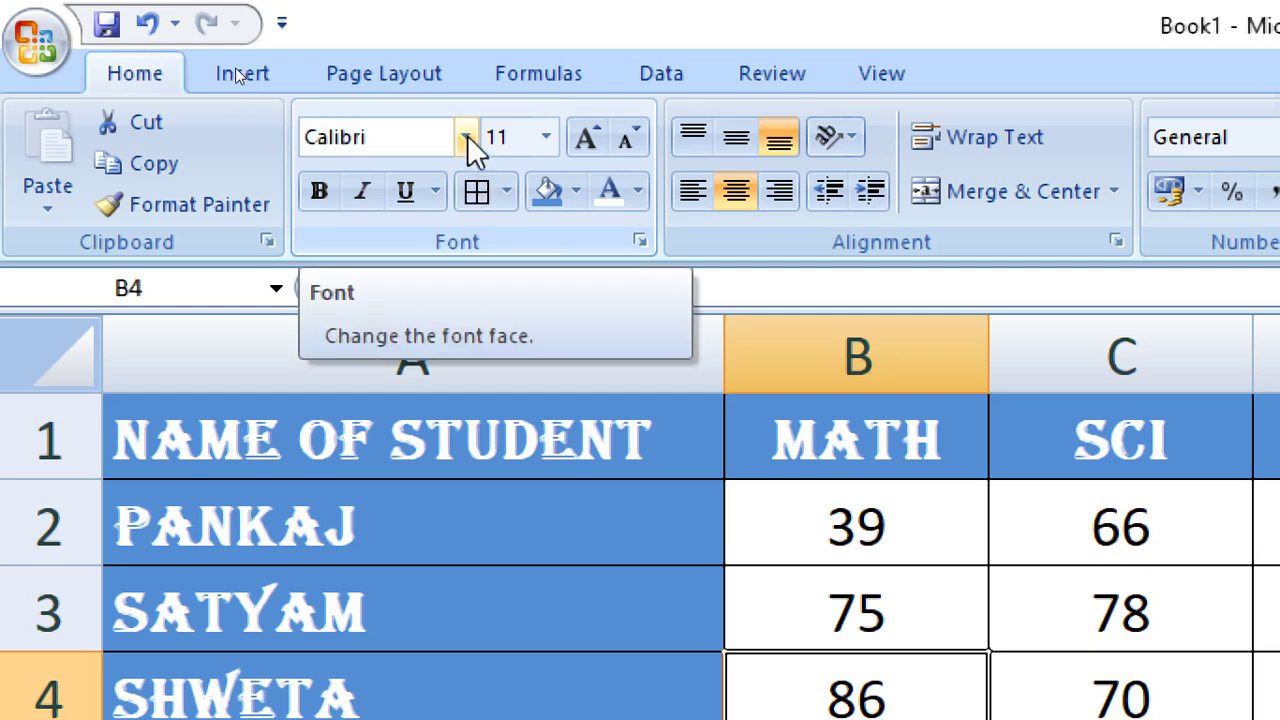
pyautogui.click(547, 138)
pyautogui.click(547, 138)
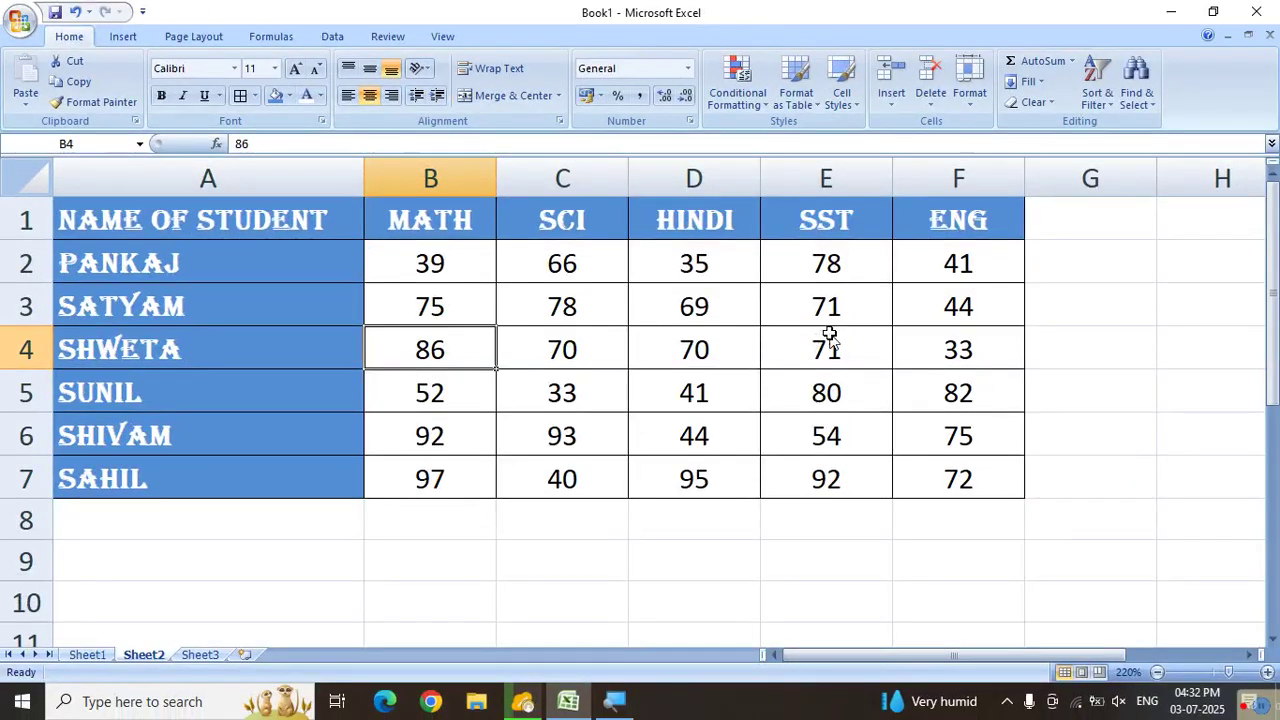
# Undo the Format Painter formatting applied to the student names in A2:A7.
pyautogui.moveTo(147, 263); pyautogui.dragTo(145, 478)
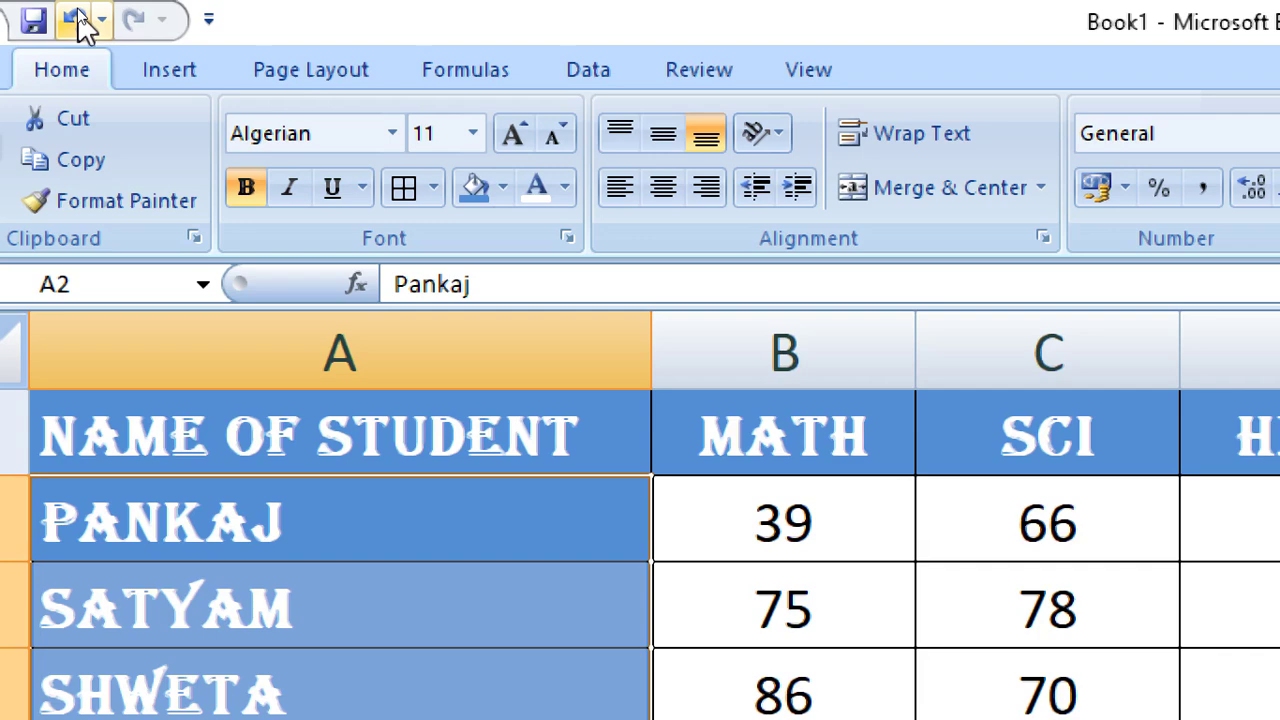
pyautogui.click(78, 20)
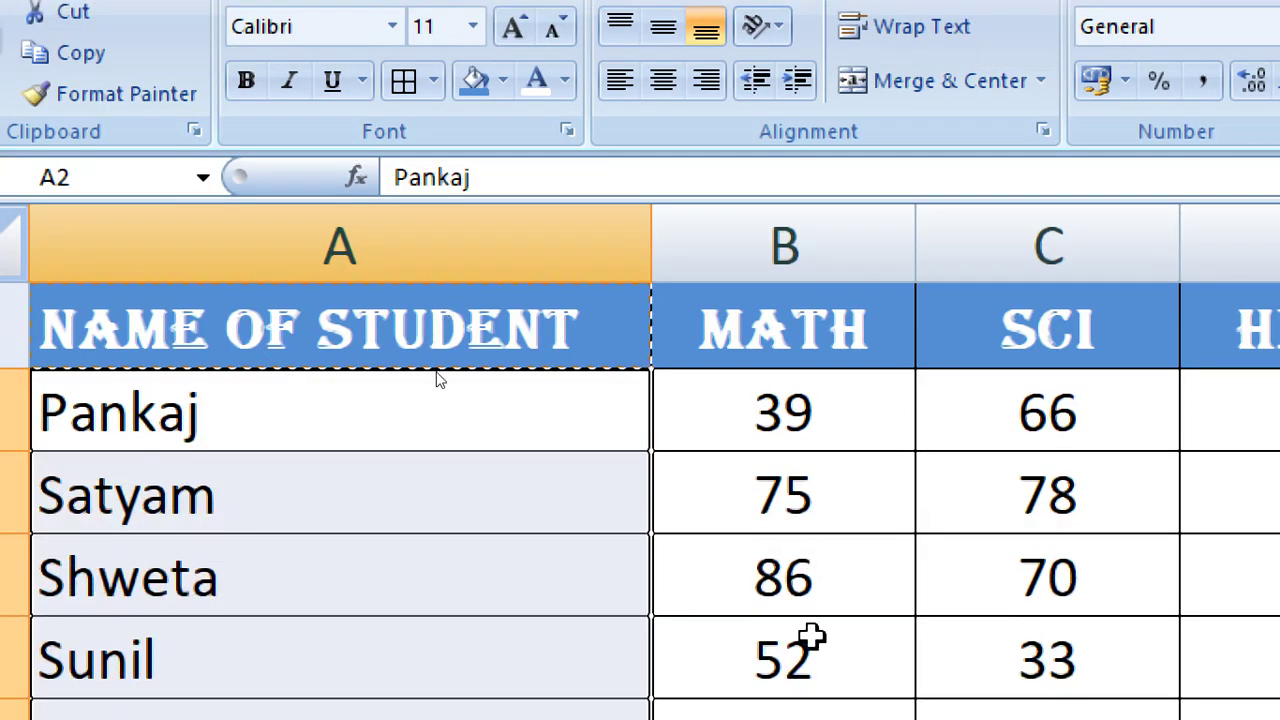
pyautogui.click(60, 330)
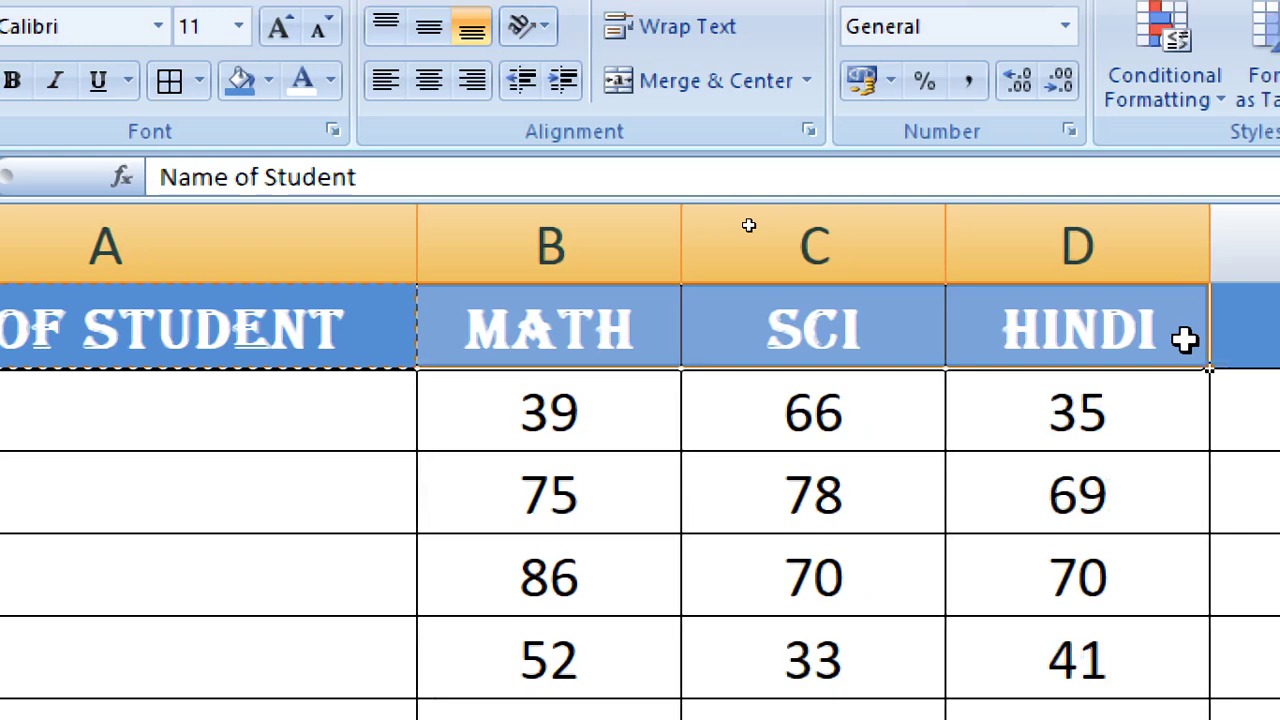
pyautogui.click(217, 487)
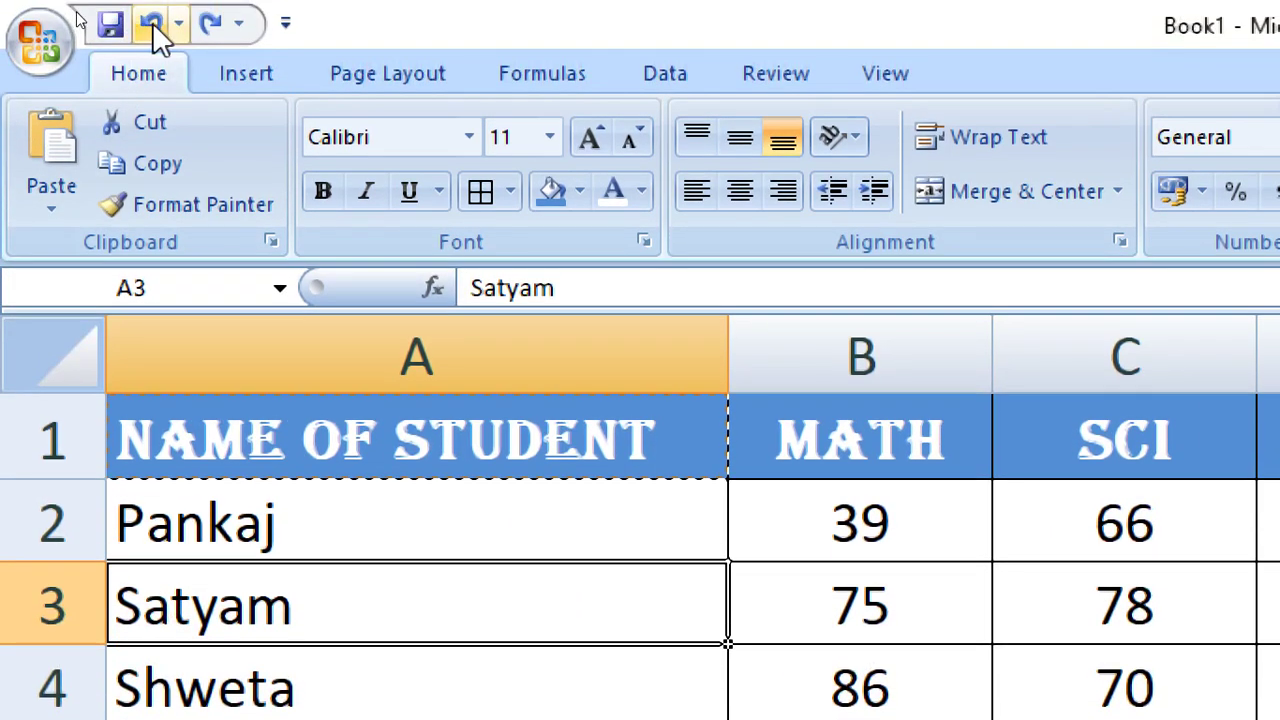
# Undo the header row's white font color and Algerian font together with the widening of column A.
pyautogui.click(151, 1)
pyautogui.click(152, 22)
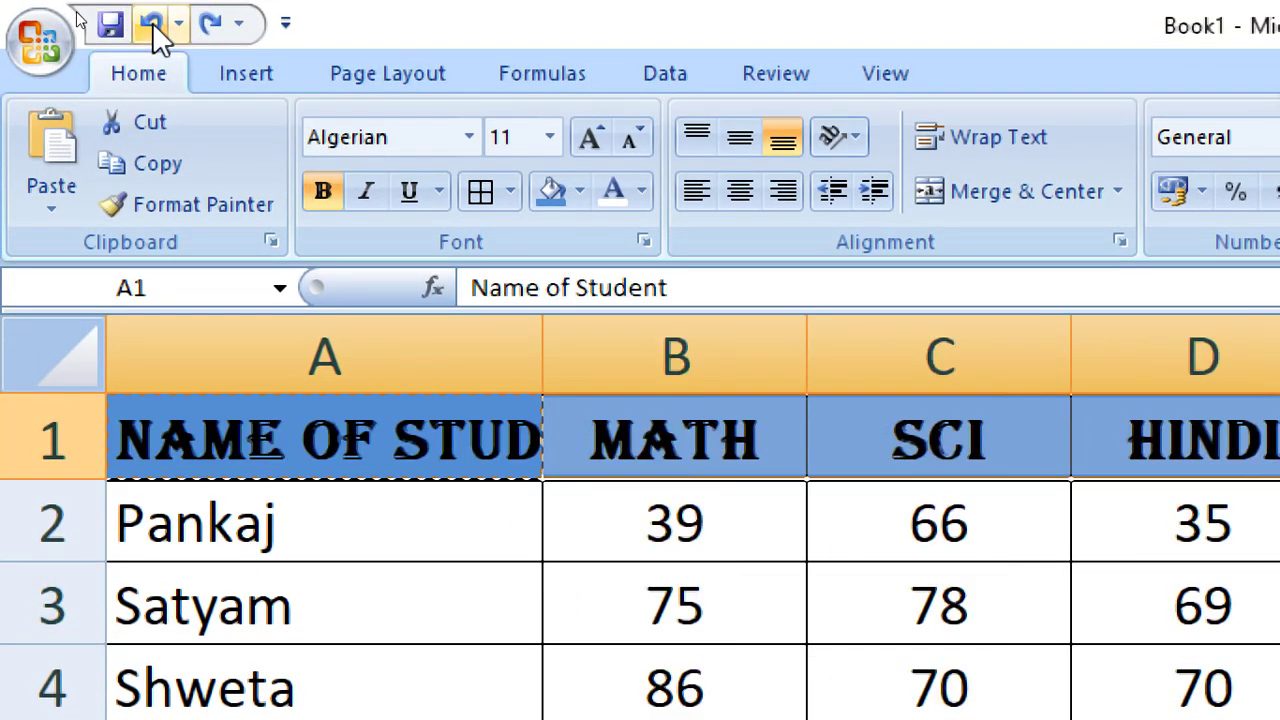
pyautogui.click(152, 22)
pyautogui.scroll(-3, 700, 585)
pyautogui.scroll(3, 706, 571)
pyautogui.scroll(-2, 706, 571)
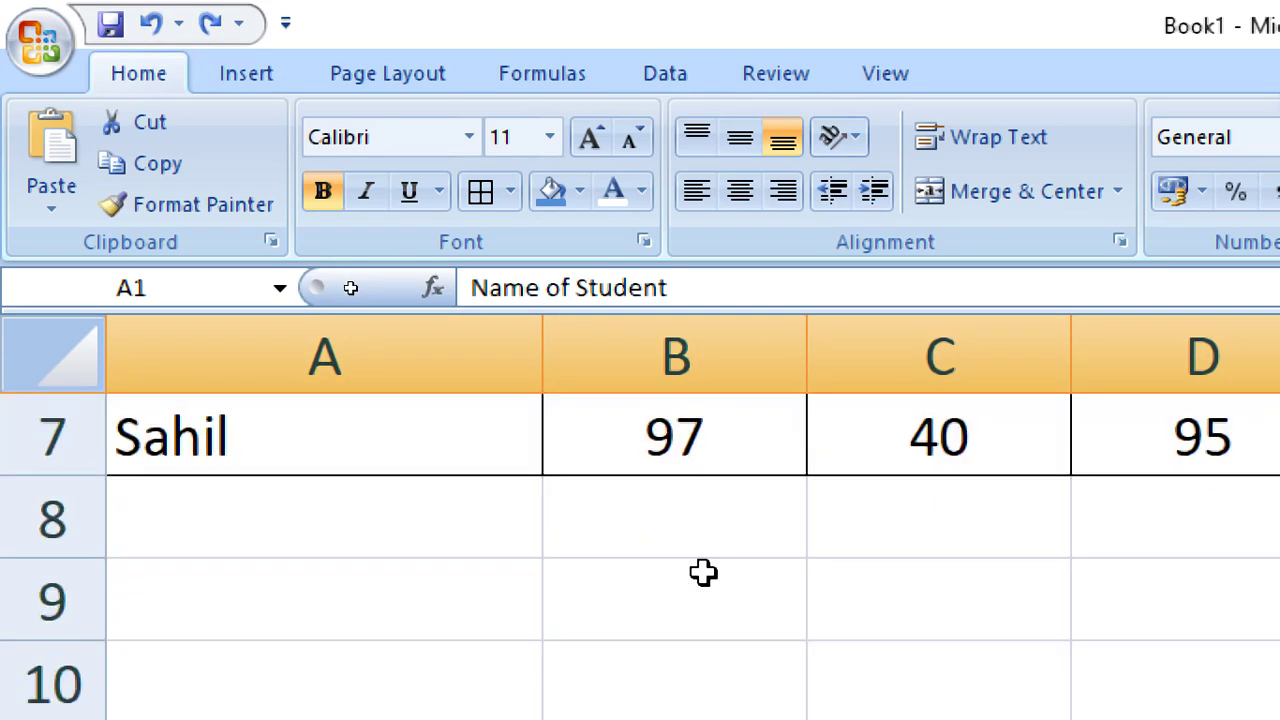
pyautogui.click(608, 586)
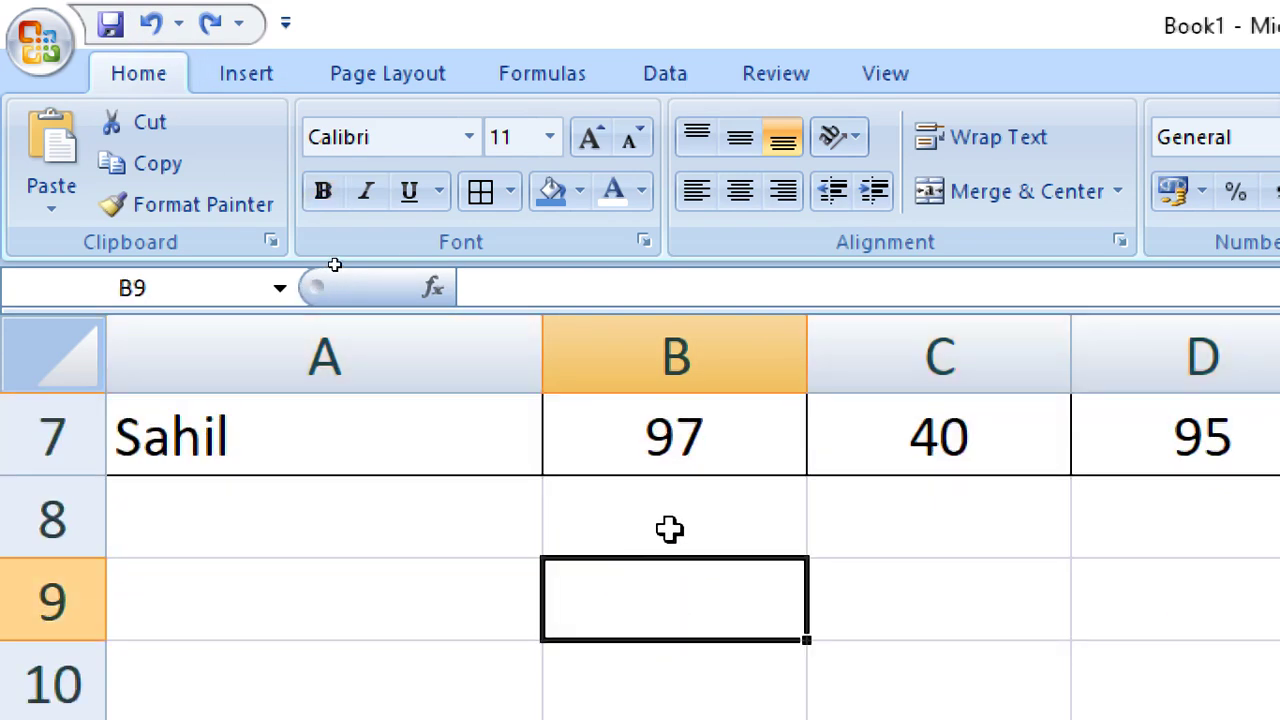
pyautogui.click(899, 342)
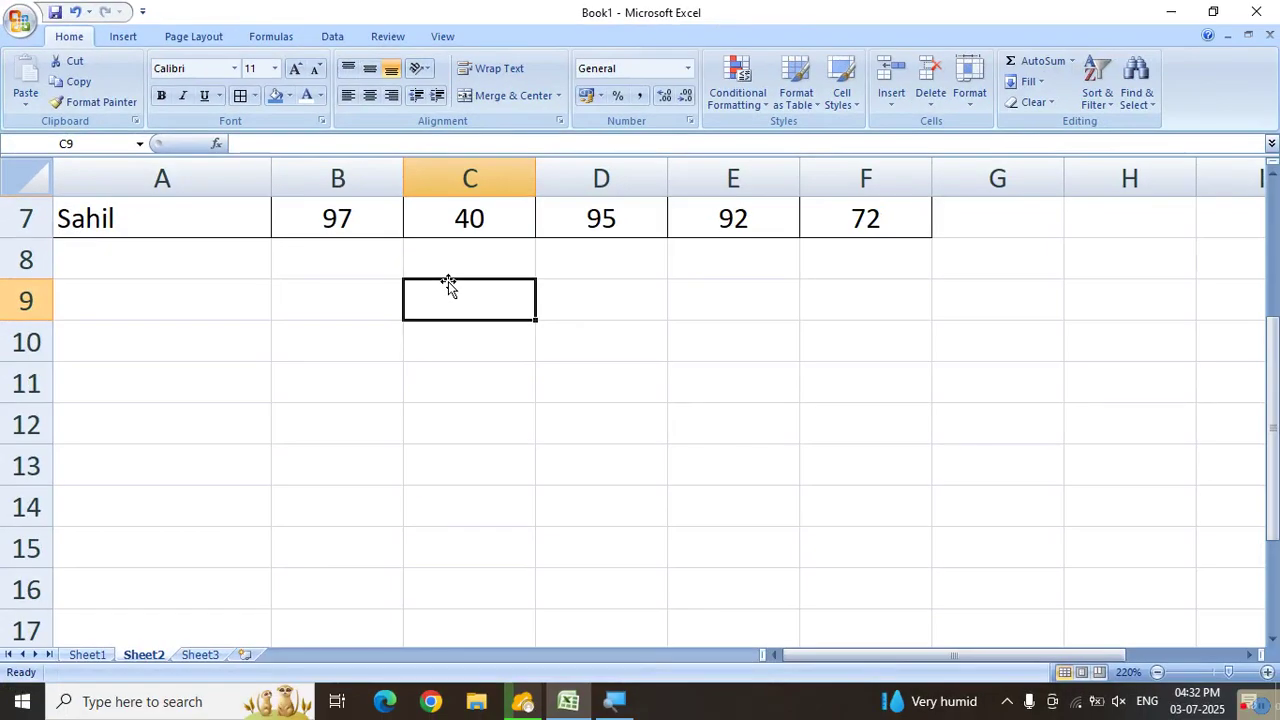
pyautogui.scroll(2, 898, 345)
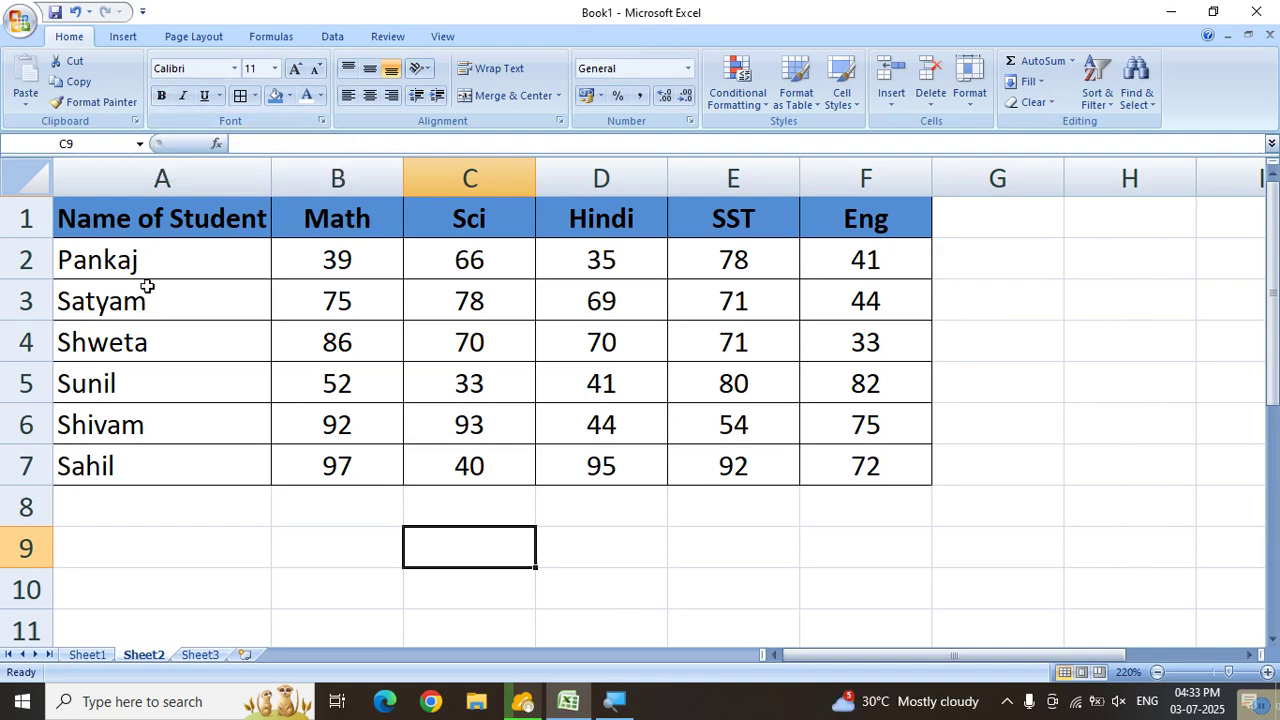
# Make the student name in A5 bold and the student name in A4 italic.
pyautogui.click(112, 344)
pyautogui.click(106, 382)
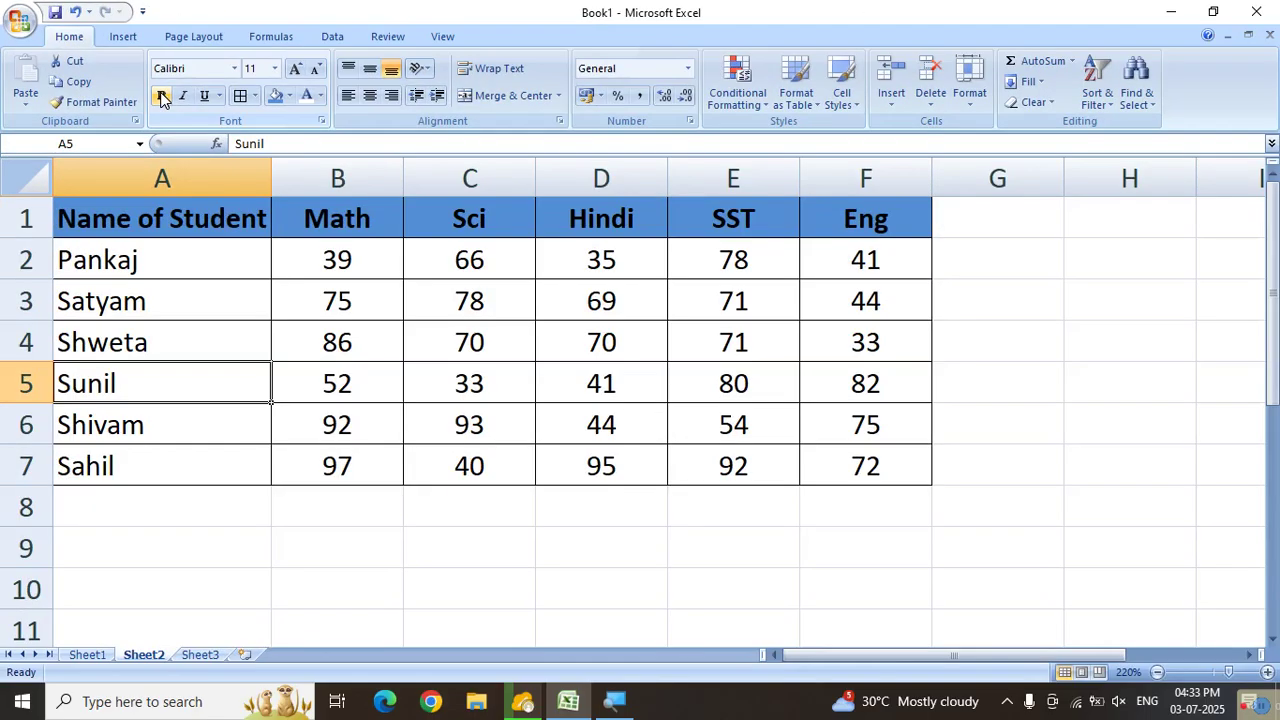
pyautogui.click(323, 192)
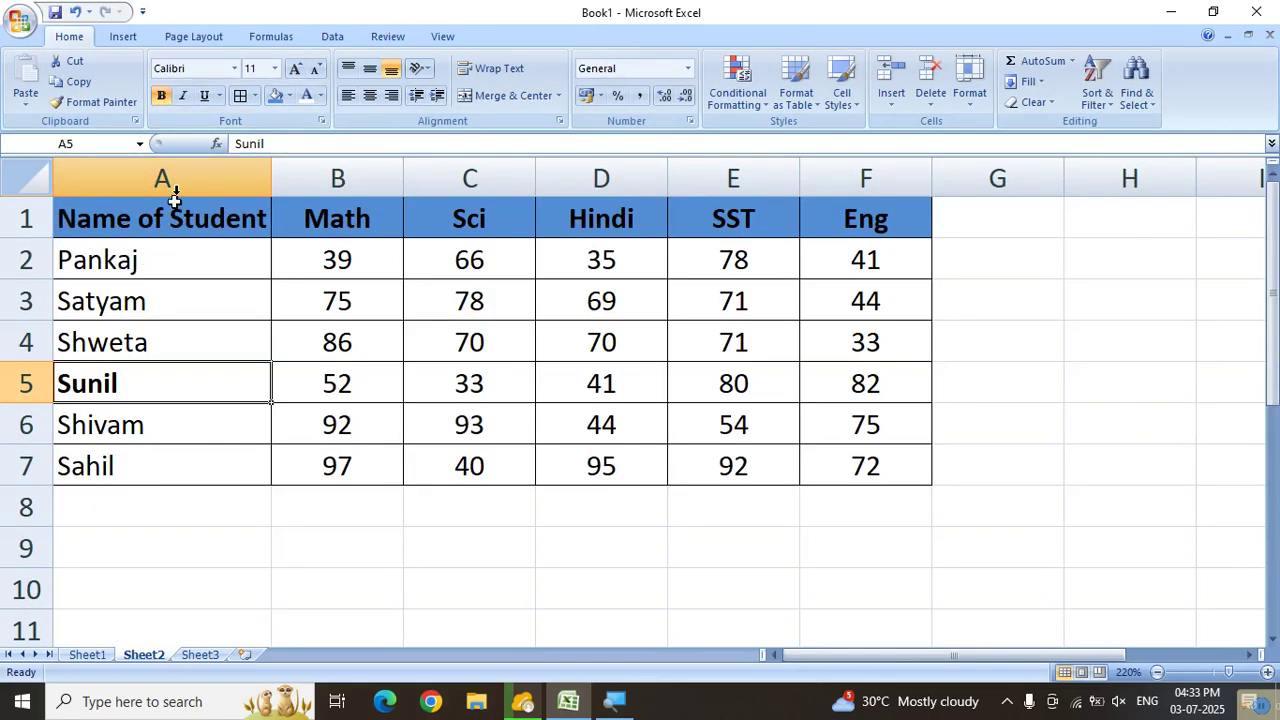
pyautogui.click(115, 342)
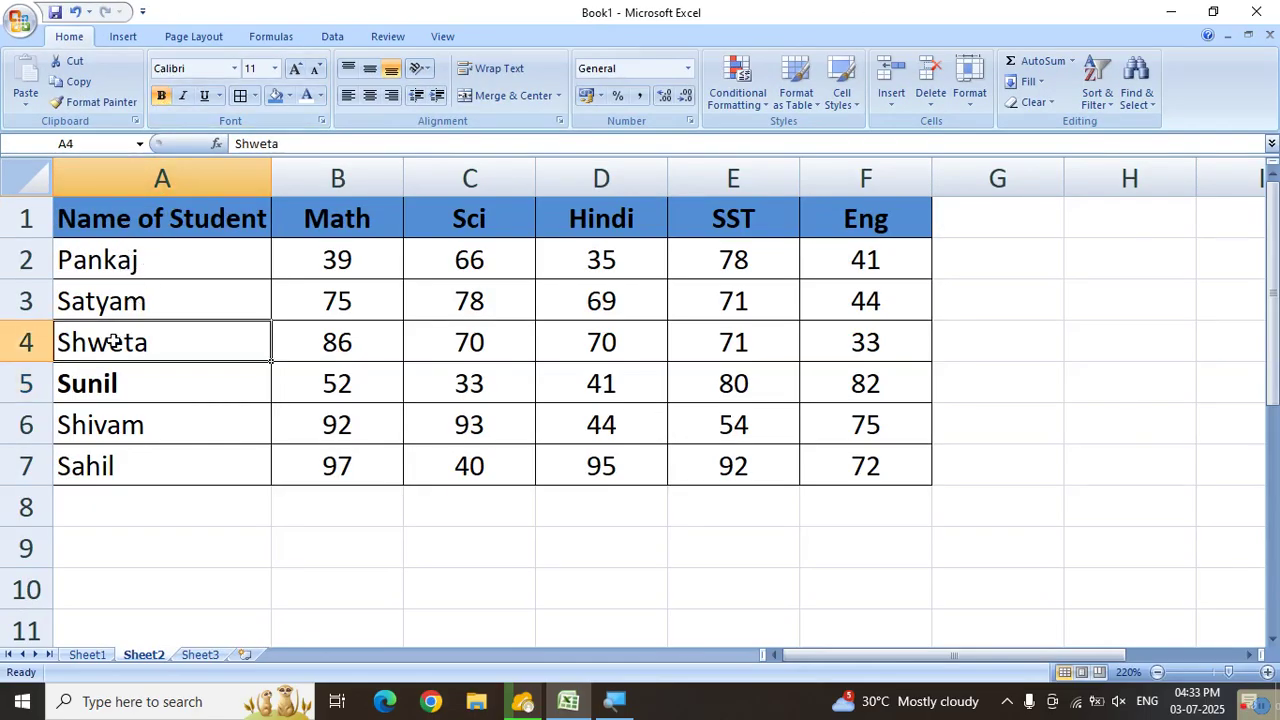
pyautogui.click(183, 97)
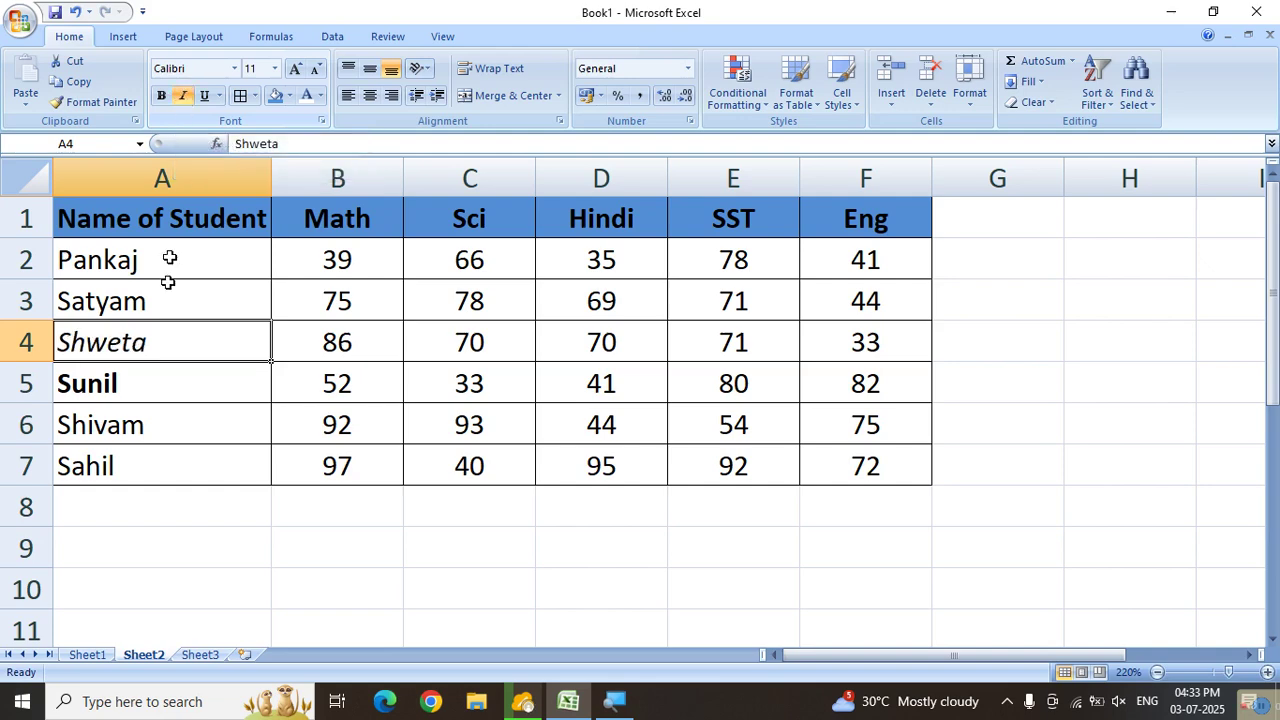
# Underline the student name in A7 and change its underline style to Double Underline.
pyautogui.click(119, 430)
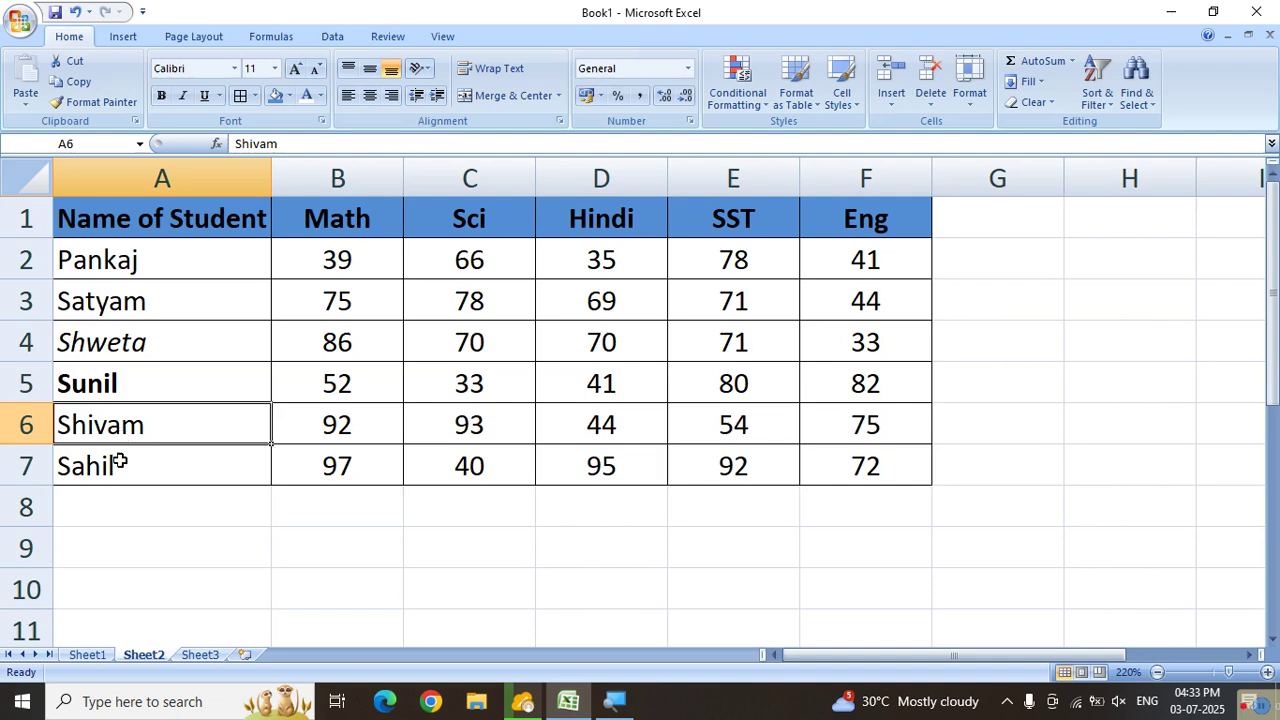
pyautogui.click(120, 455)
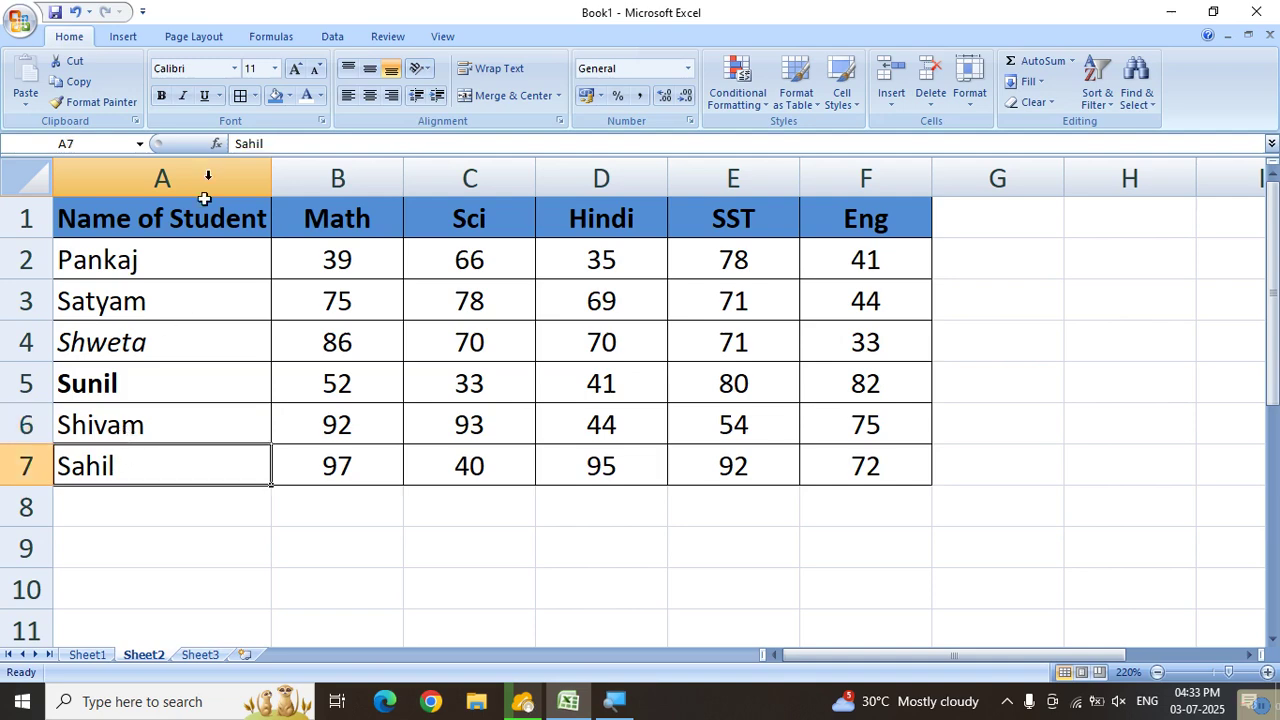
pyautogui.click(205, 95)
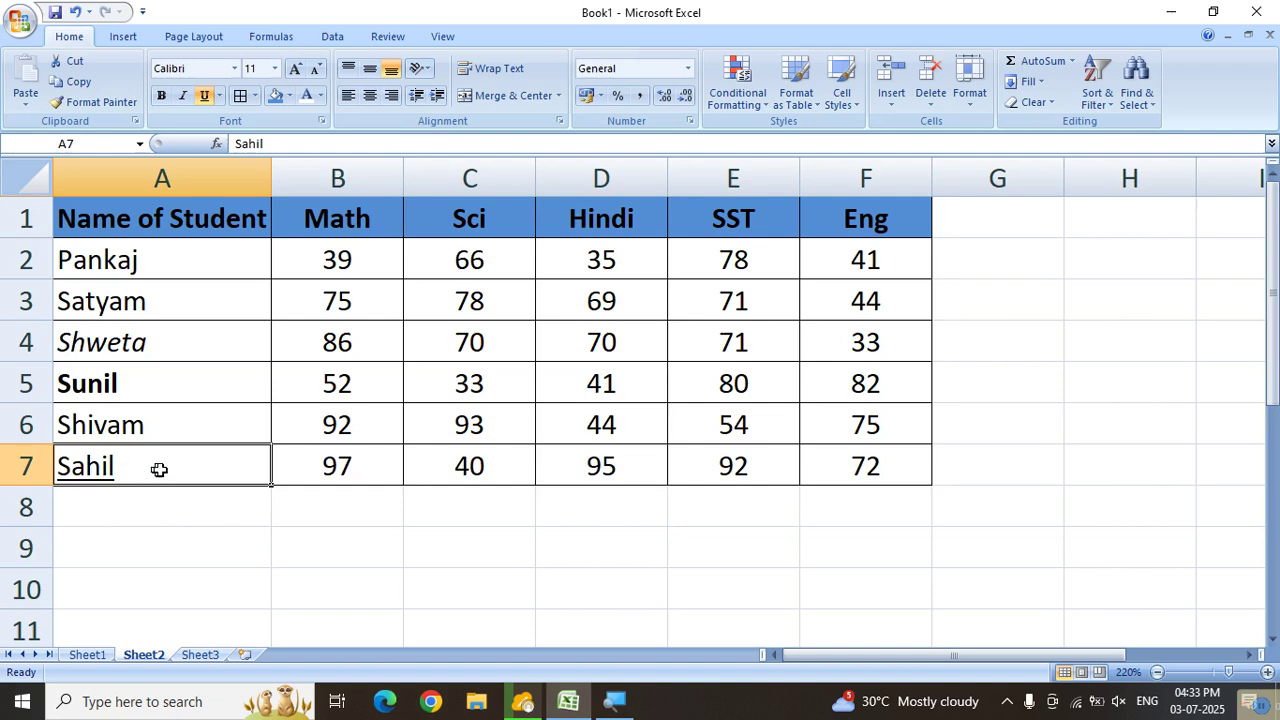
pyautogui.click(221, 97)
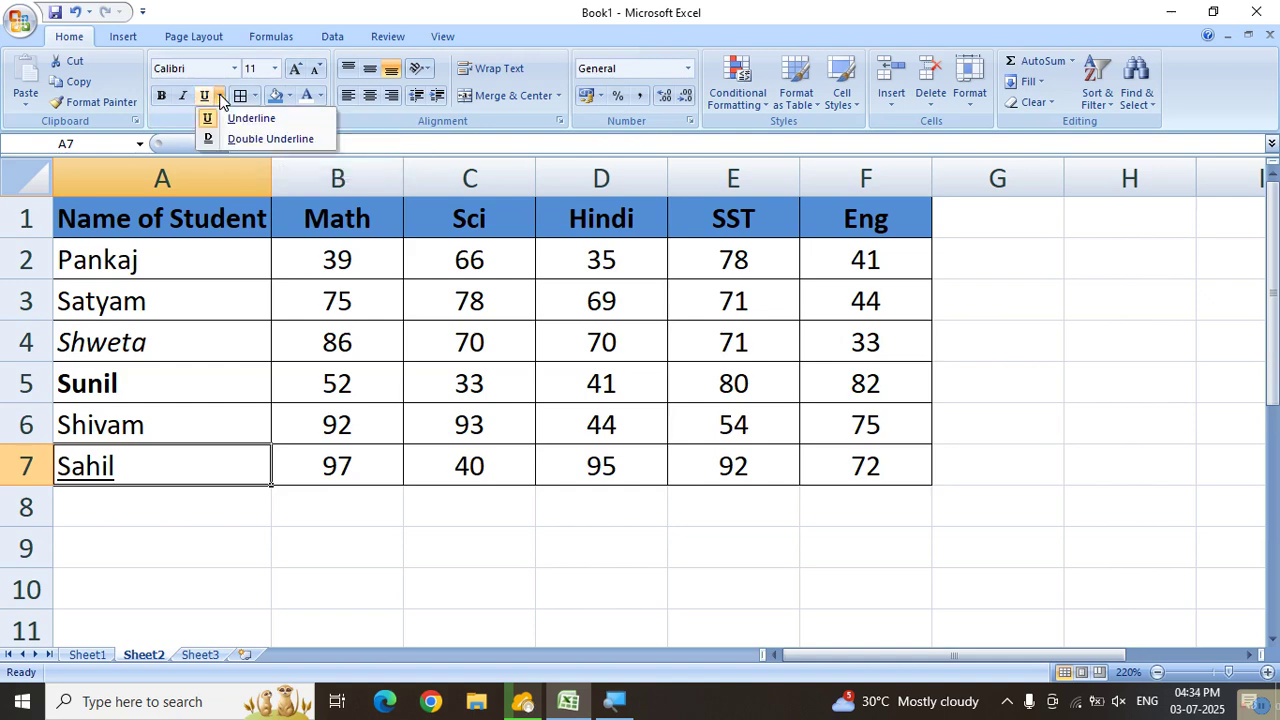
pyautogui.click(253, 140)
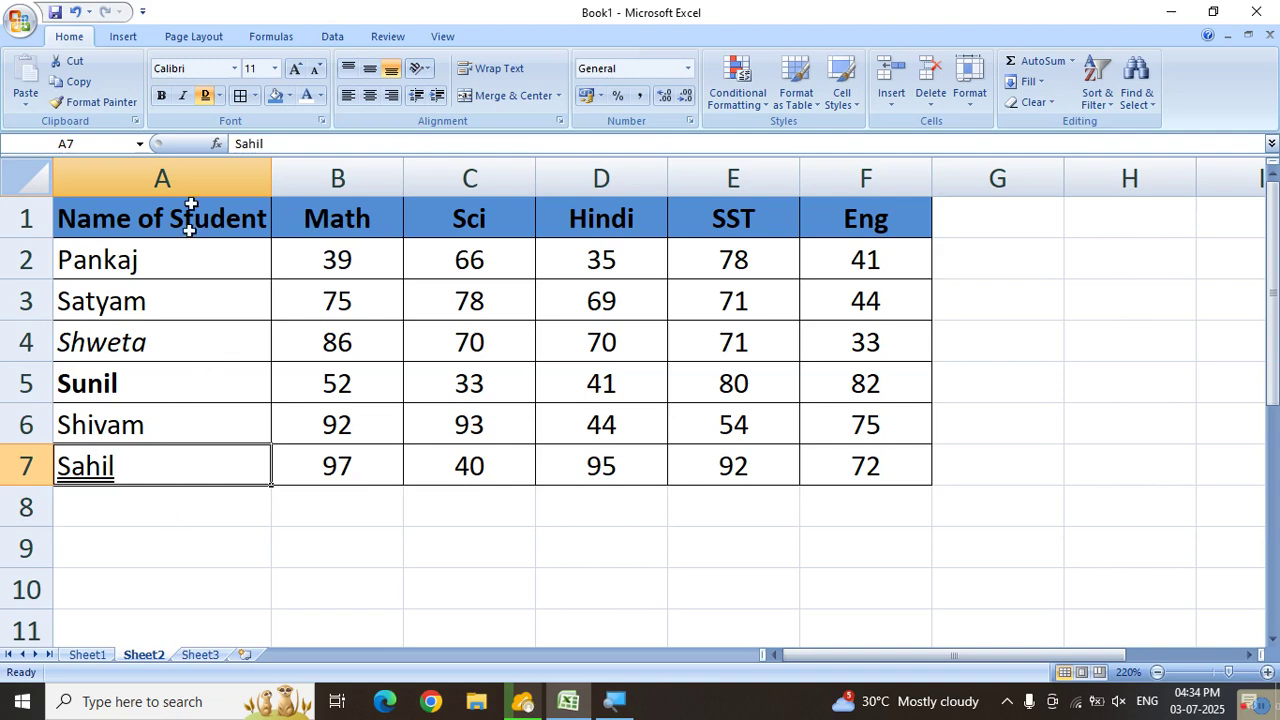
# Switch the student name in A7 back to a single underline and remove the underline completely.
pyautogui.click(219, 97)
pyautogui.click(228, 121)
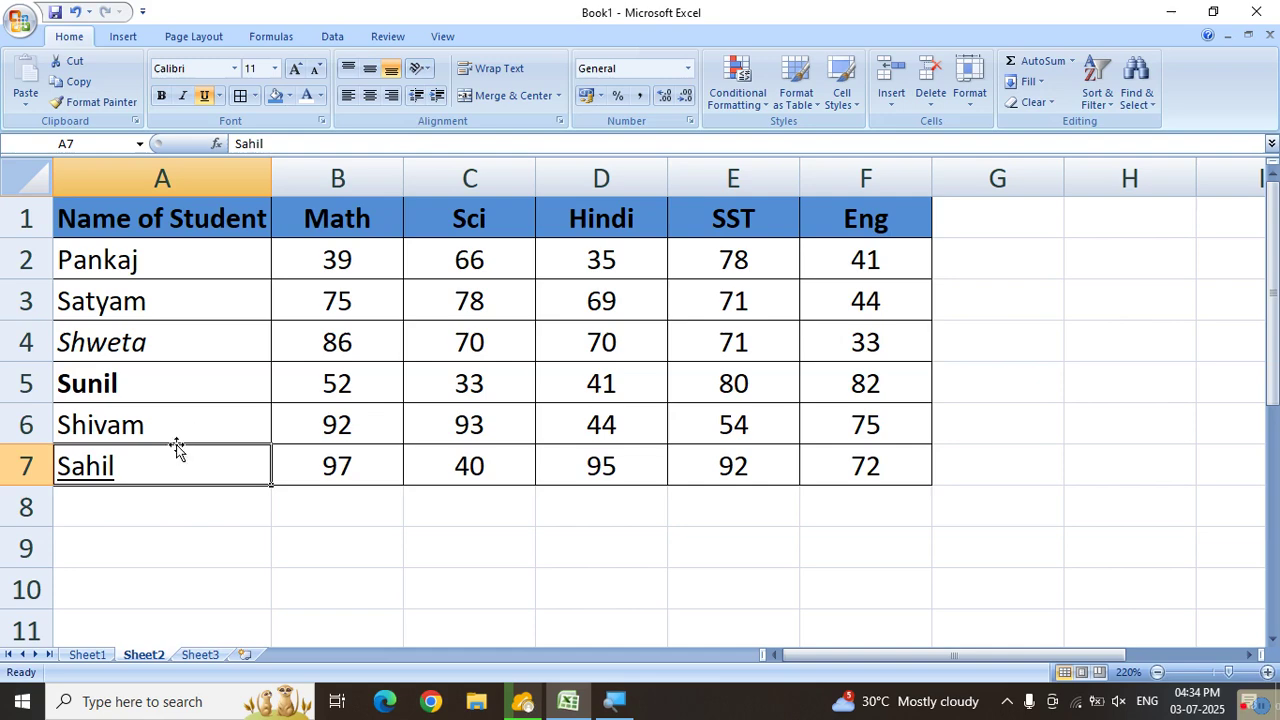
pyautogui.click(205, 96)
pyautogui.click(204, 590)
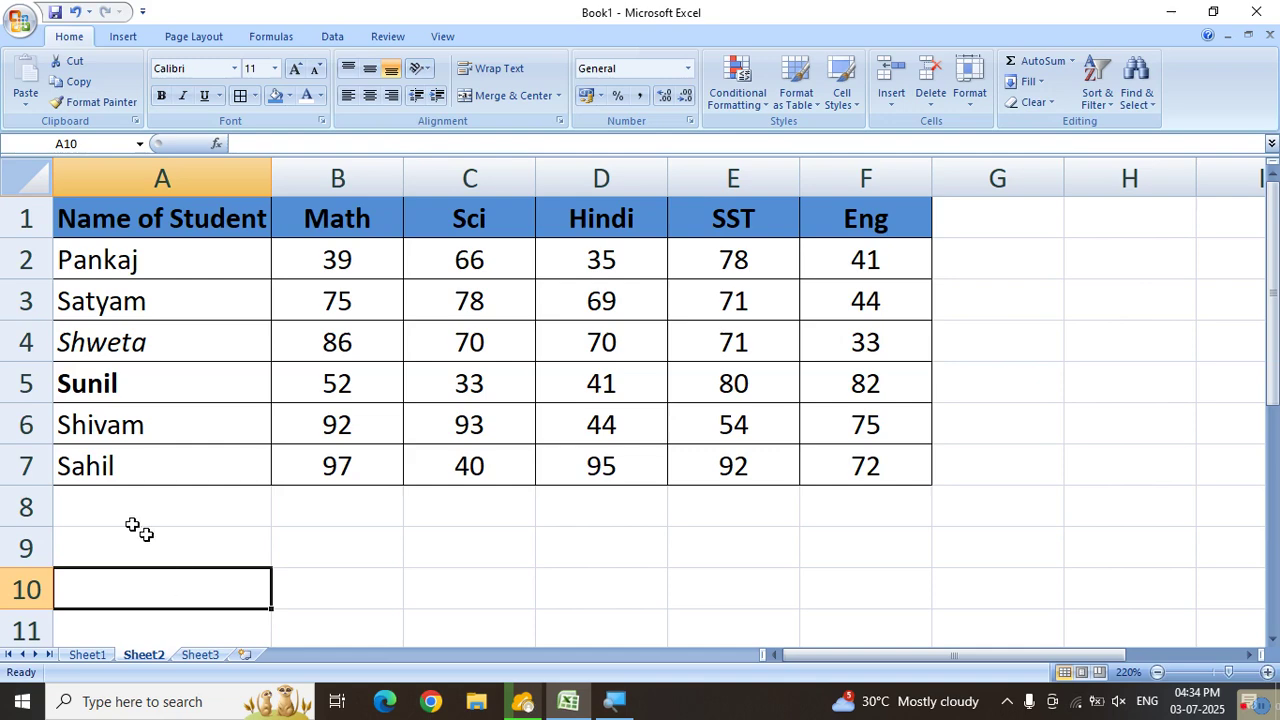
# Apply bold, italic and underline to the student name in A6.
pyautogui.click(133, 426)
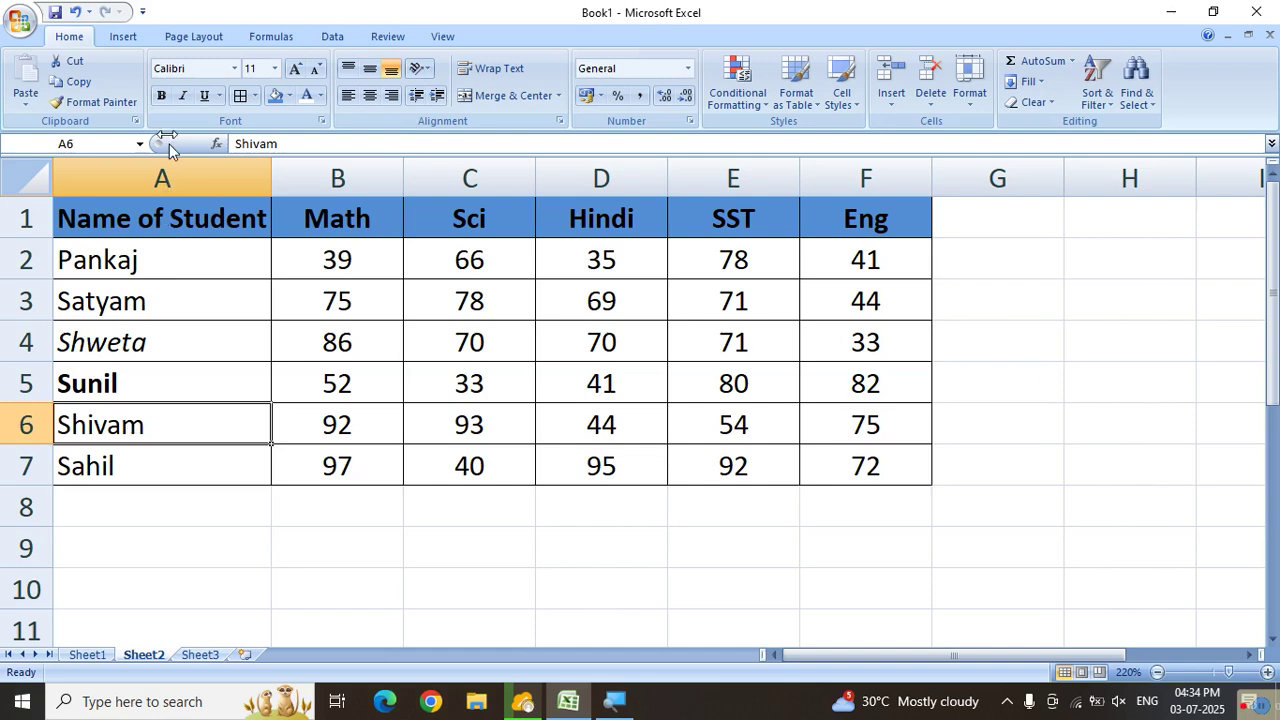
pyautogui.click(161, 95)
pyautogui.click(183, 96)
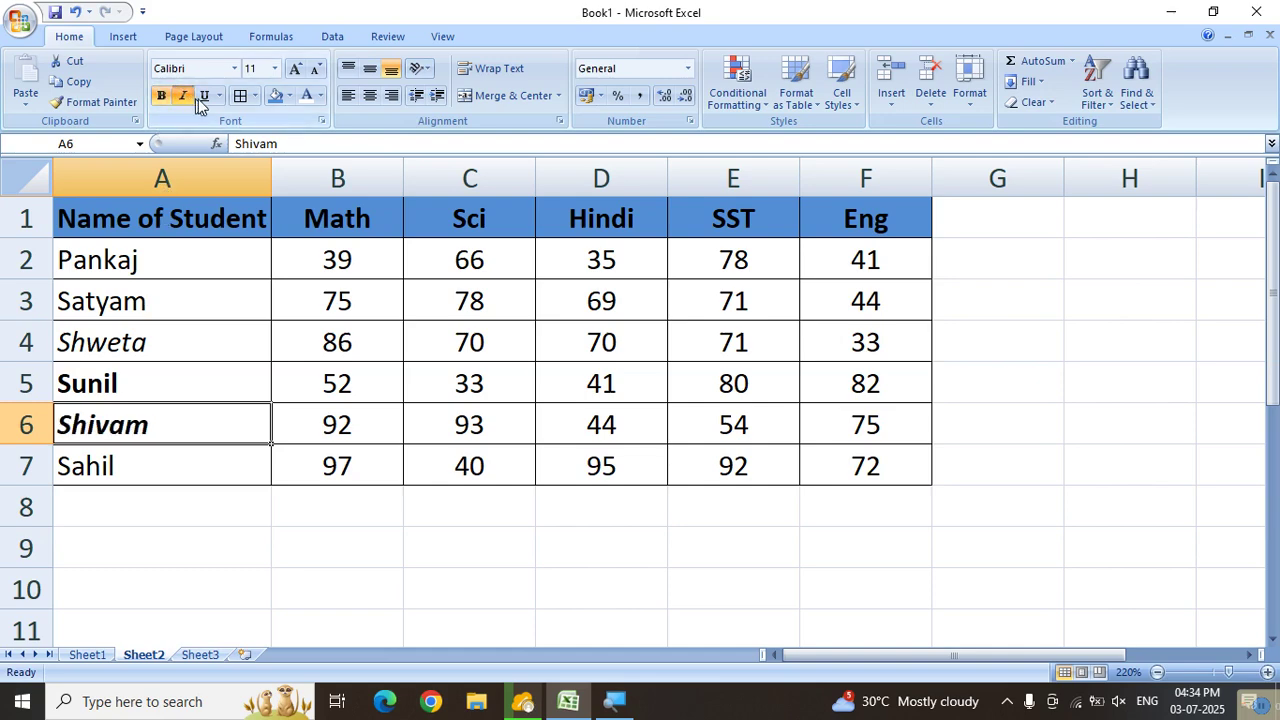
pyautogui.click(205, 97)
pyautogui.click(240, 558)
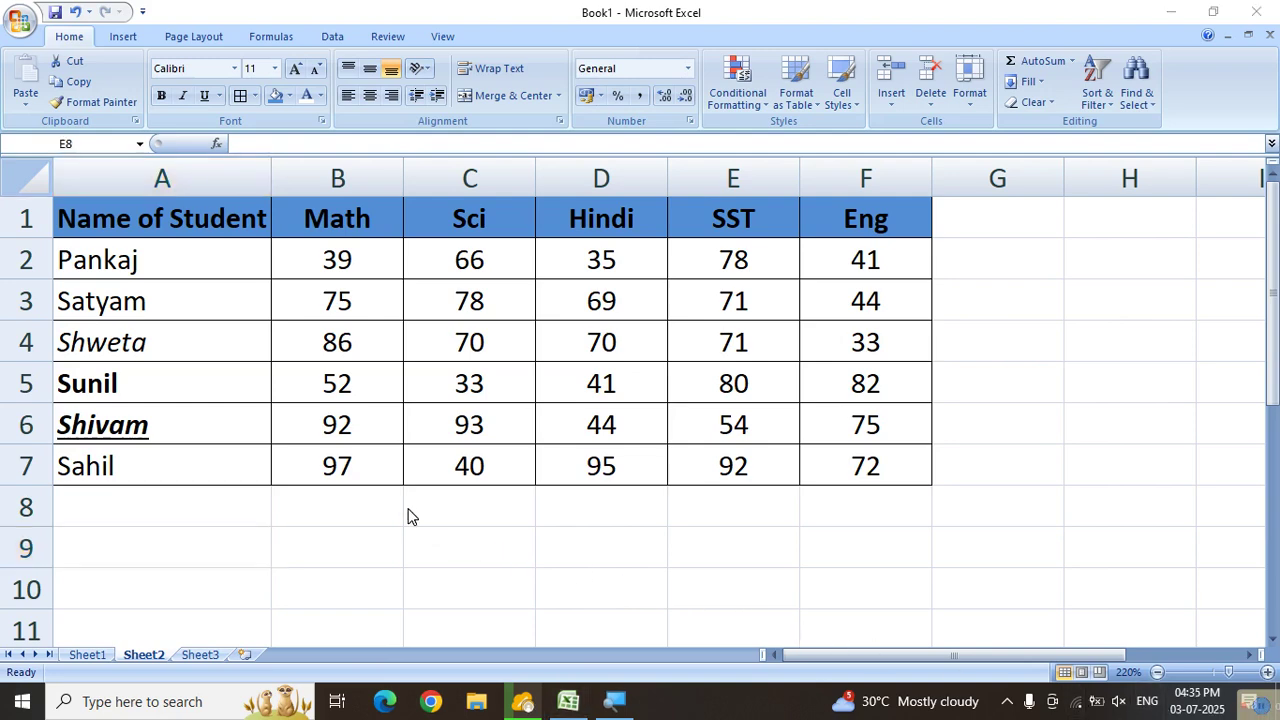
# Set the font of the student names in A2:A7 to Bodoni MT Black.
pyautogui.click(411, 503)
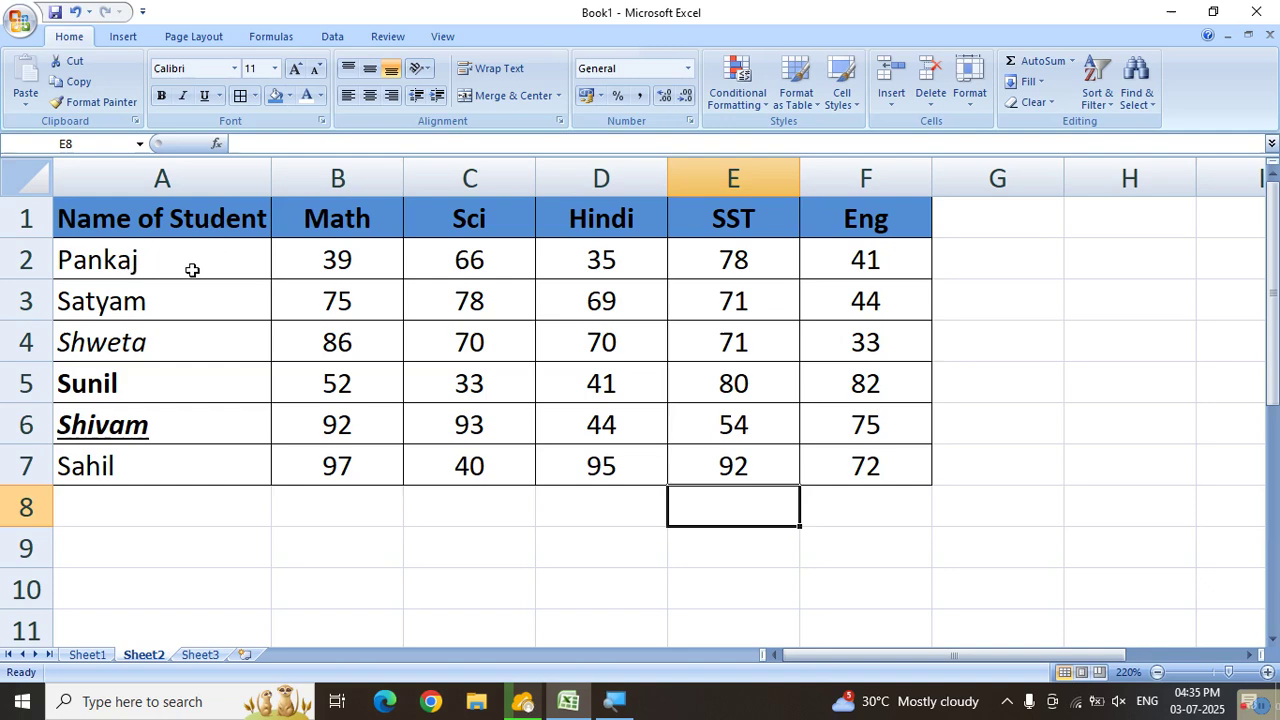
pyautogui.moveTo(166, 262); pyautogui.dragTo(149, 466)
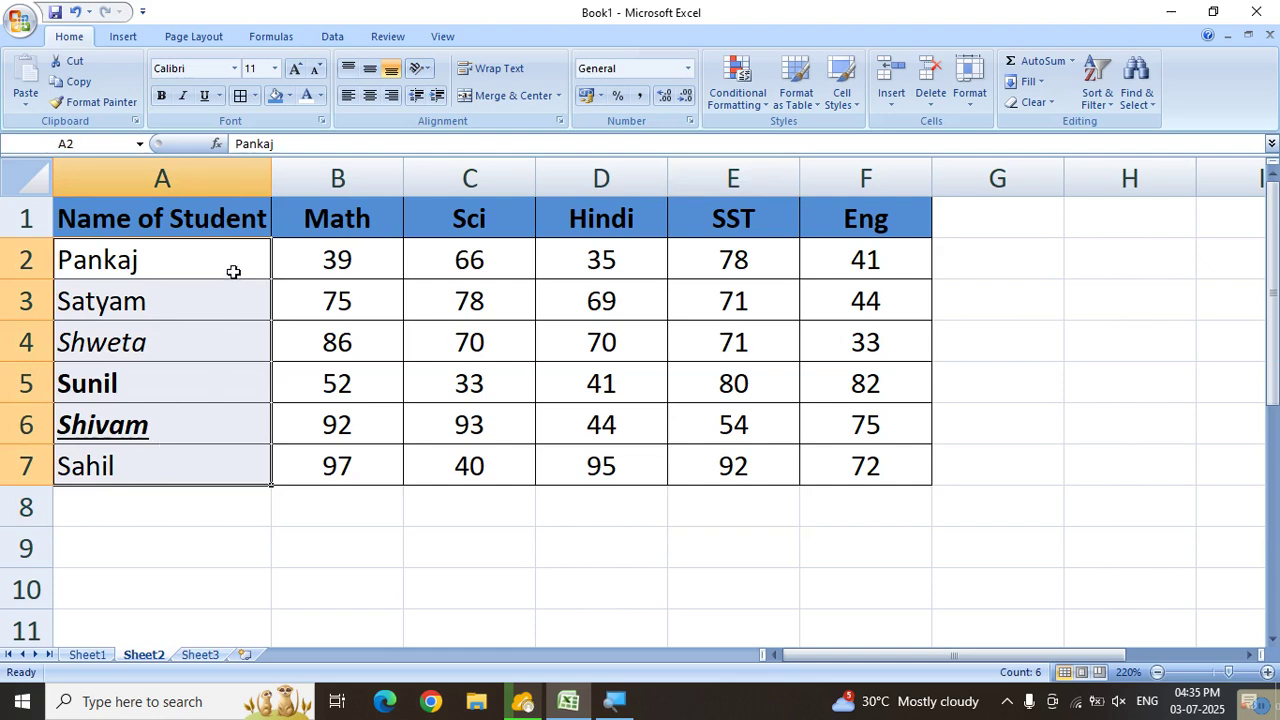
pyautogui.click(236, 69)
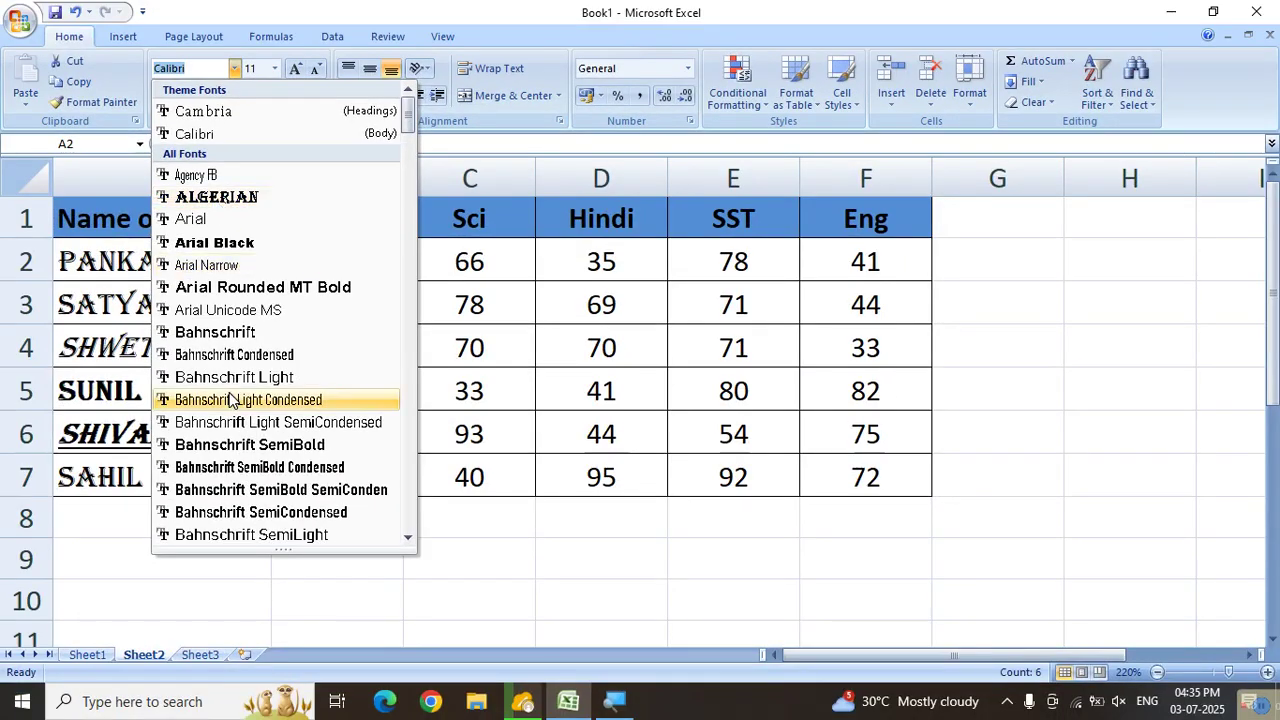
pyautogui.scroll(-7, 225, 400)
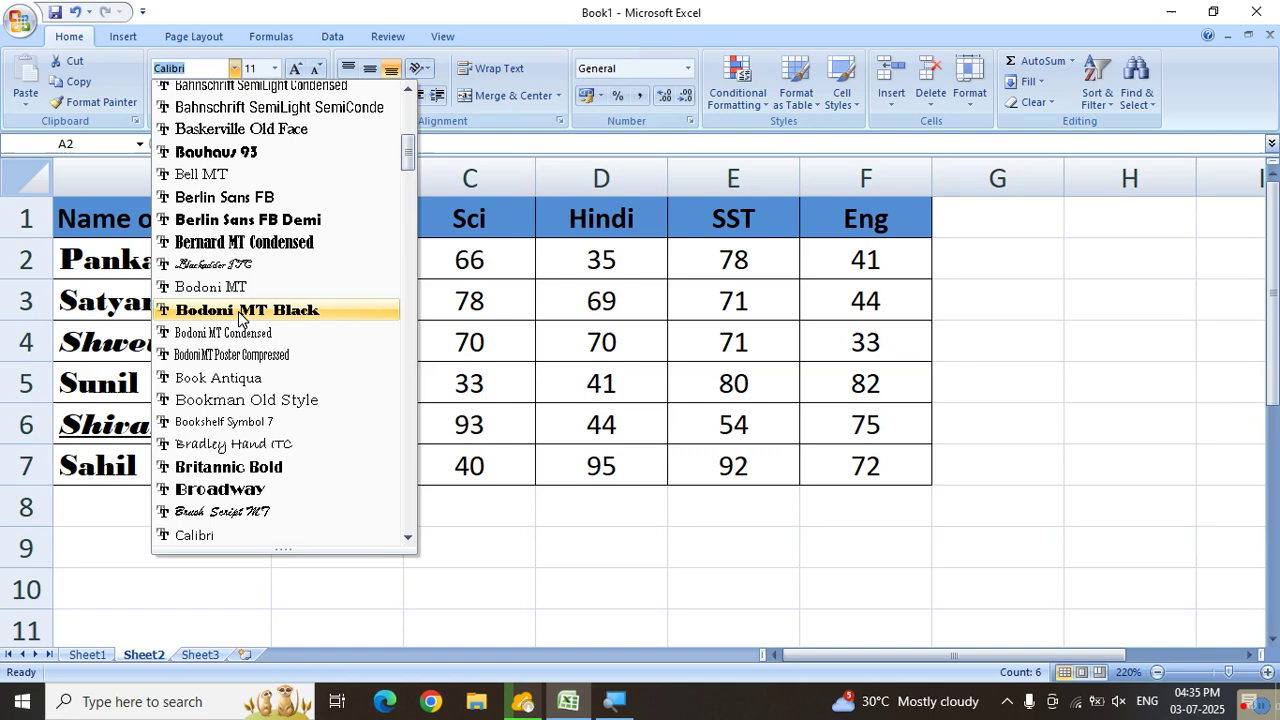
pyautogui.click(240, 316)
pyautogui.click(243, 515)
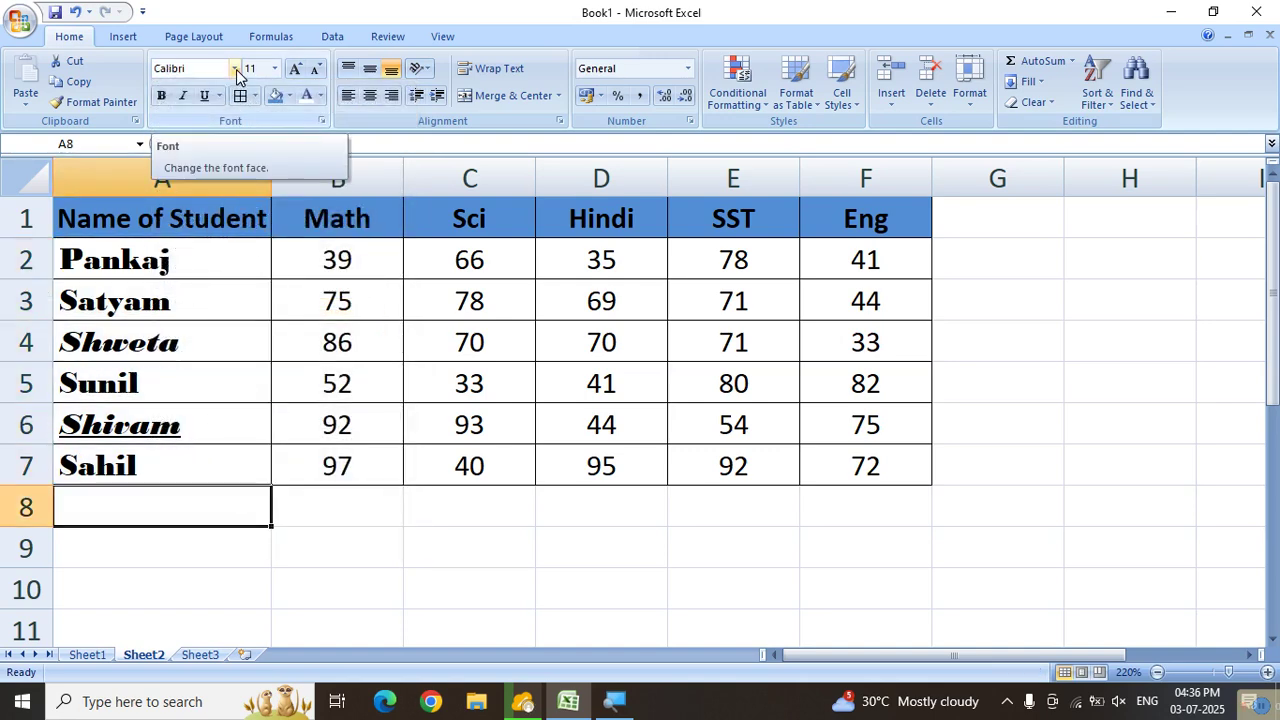
pyautogui.click(426, 397)
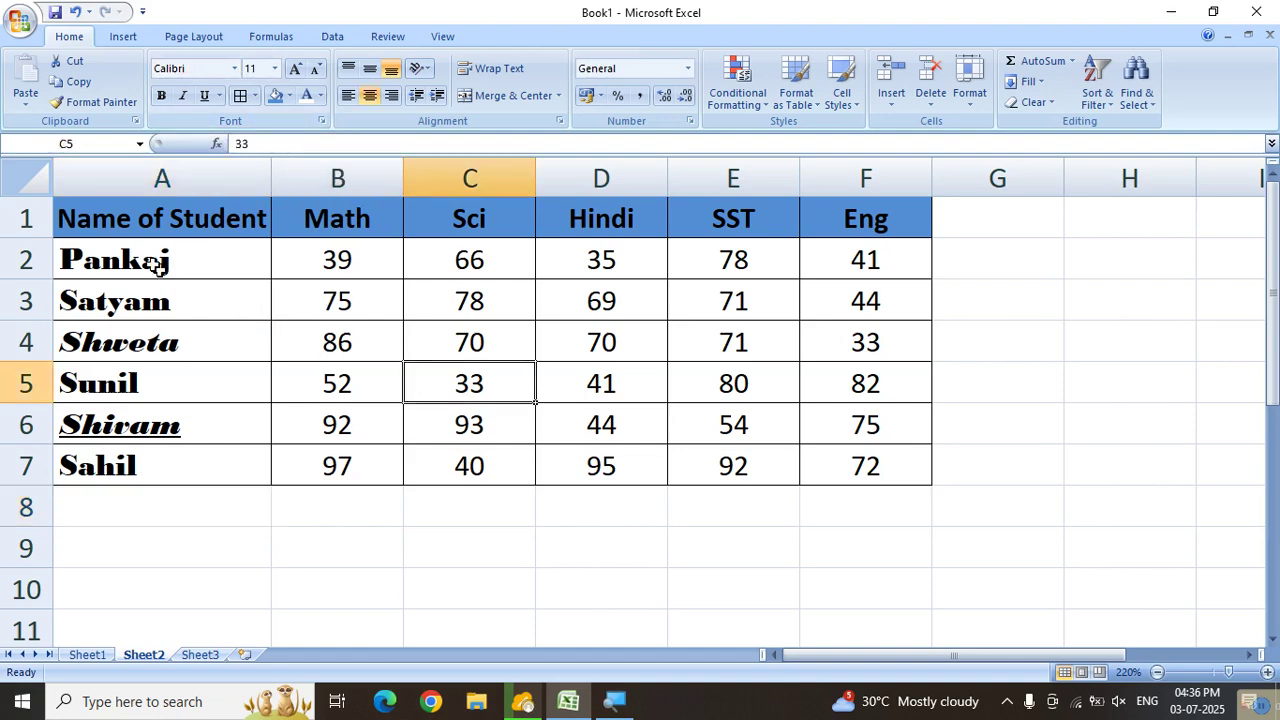
# Set the header row A1:F1 to font size 18 and increase it stepwise to 26.
pyautogui.moveTo(73, 222); pyautogui.dragTo(840, 223)
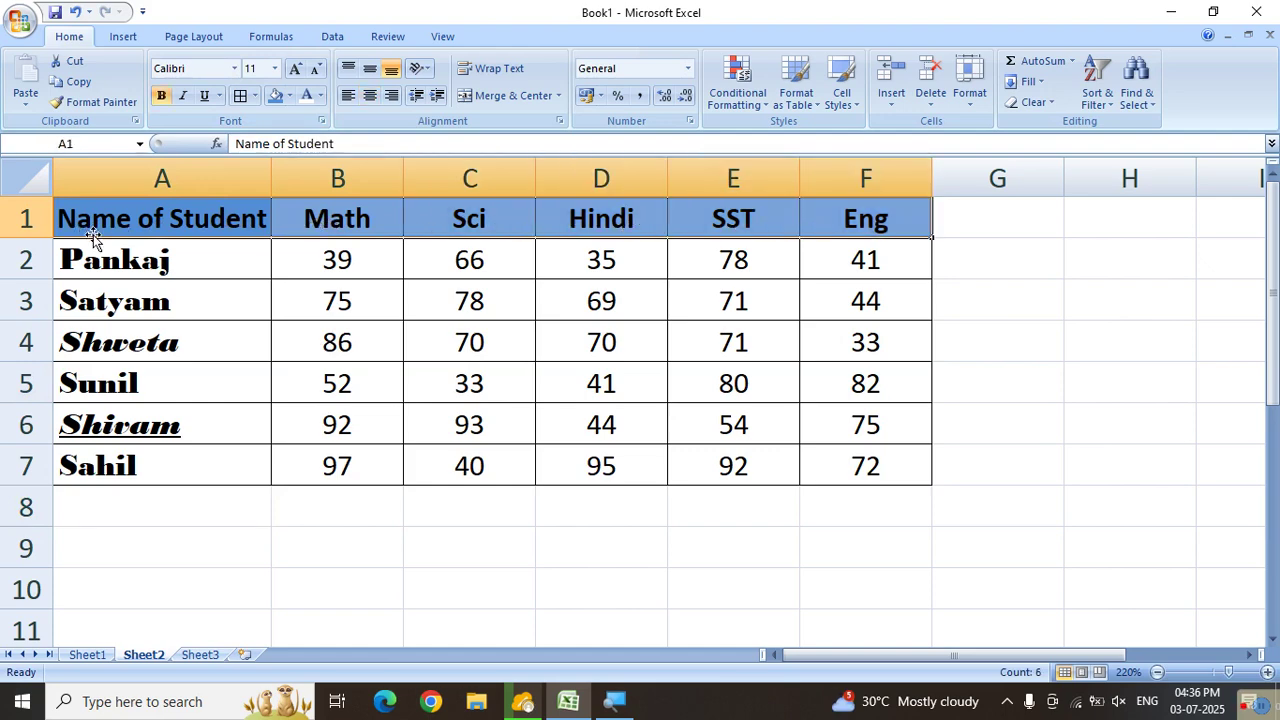
pyautogui.click(275, 69)
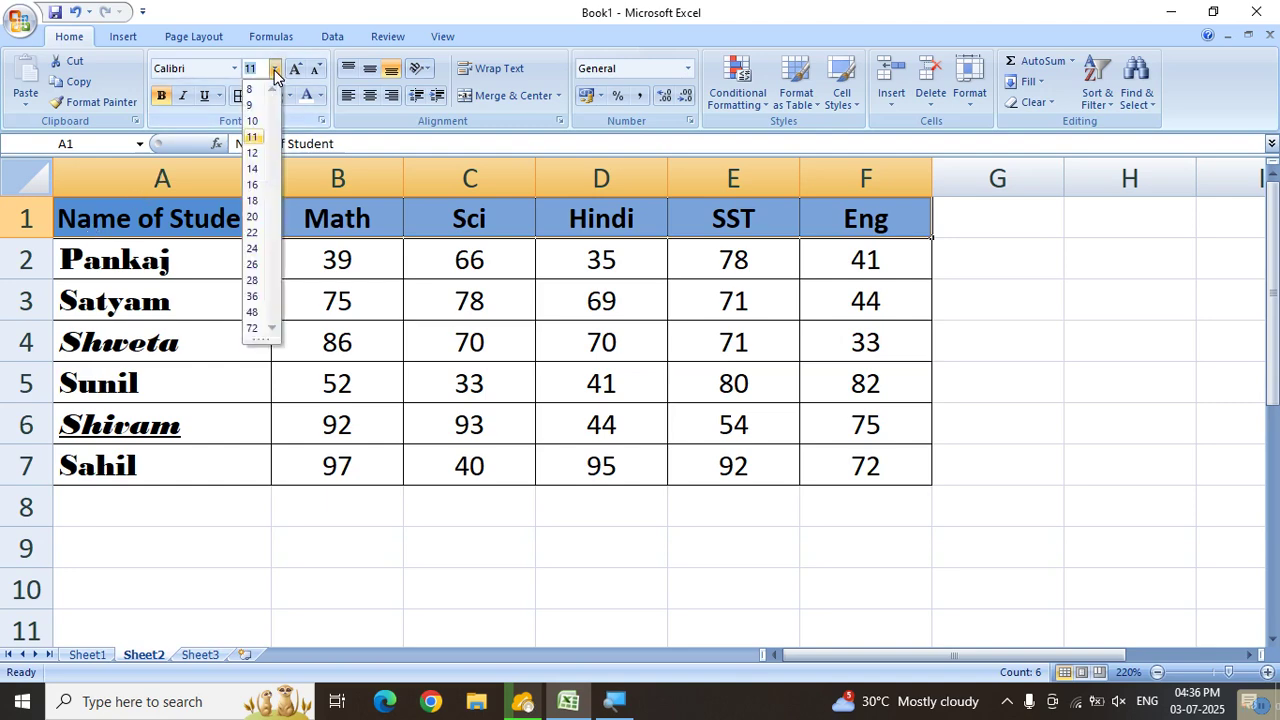
pyautogui.click(252, 200)
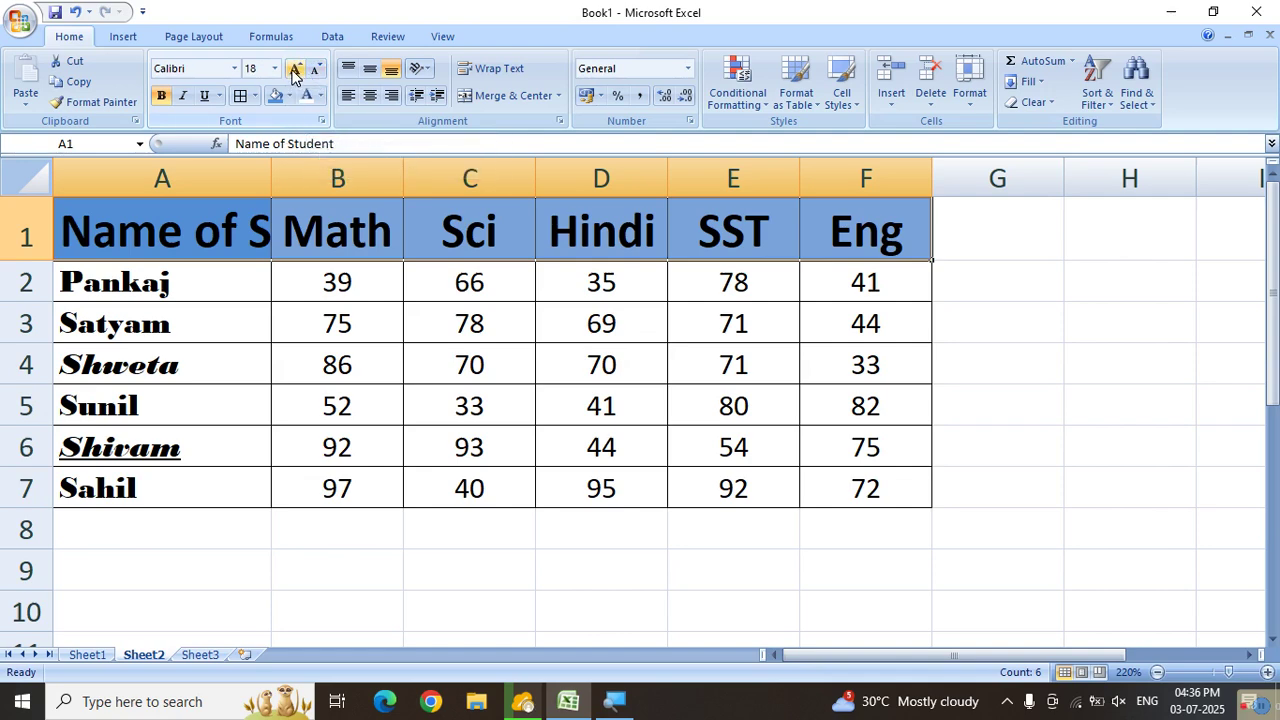
pyautogui.click(296, 70)
pyautogui.click(296, 70)
pyautogui.click(296, 70)
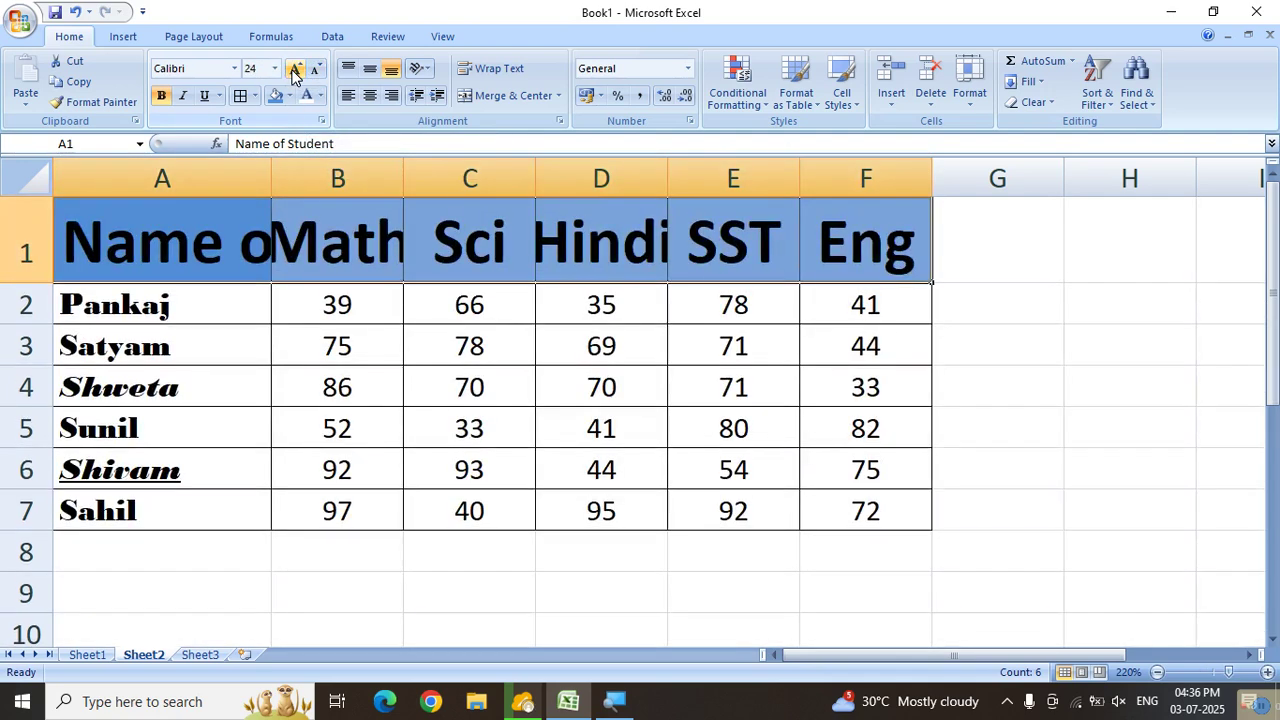
pyautogui.click(296, 70)
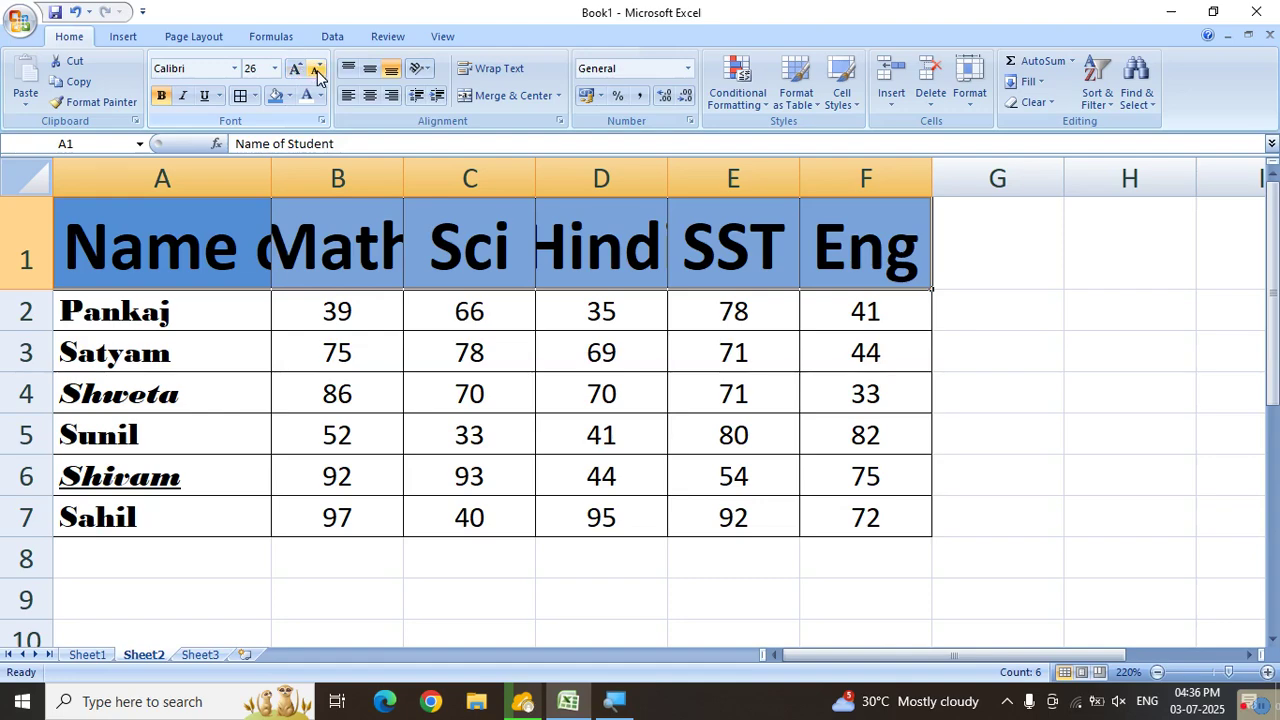
# Decrease the header row's font size stepwise to 11.
pyautogui.click(316, 70)
pyautogui.click(316, 70)
pyautogui.click(316, 70)
pyautogui.click(316, 70)
pyautogui.click(316, 70)
pyautogui.click(316, 70)
pyautogui.click(316, 70)
pyautogui.click(316, 70)
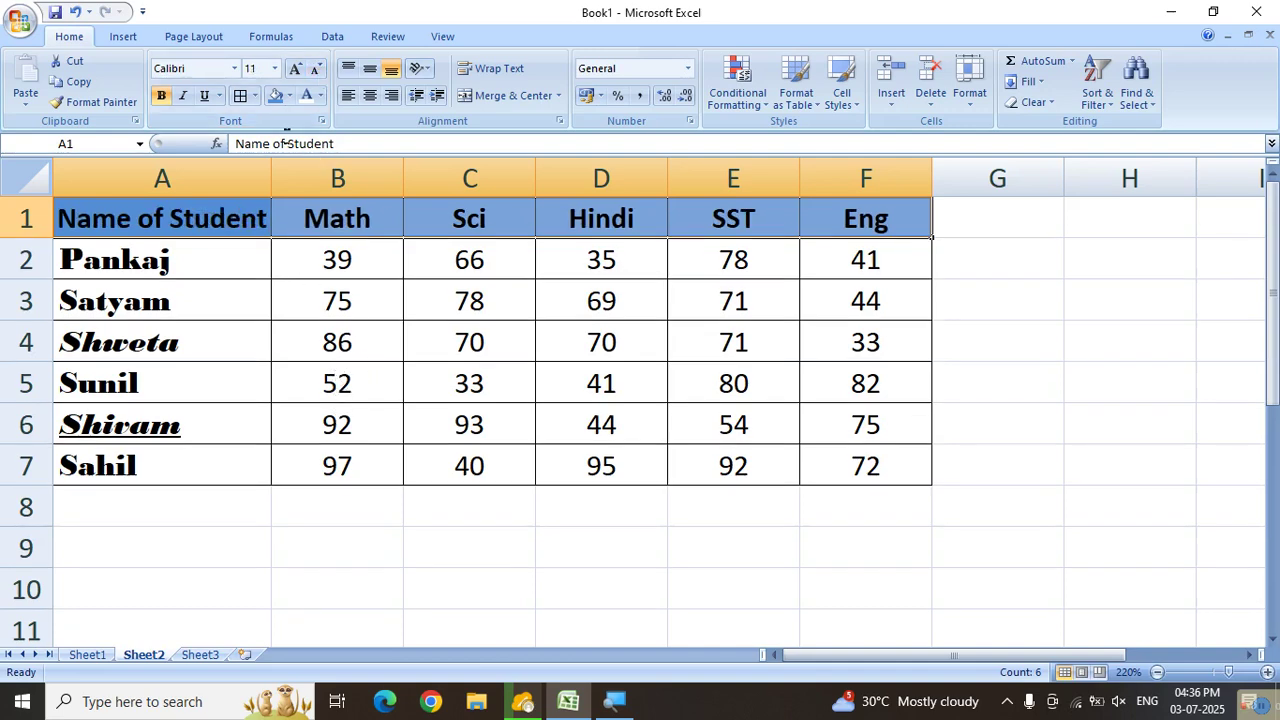
pyautogui.click(291, 96)
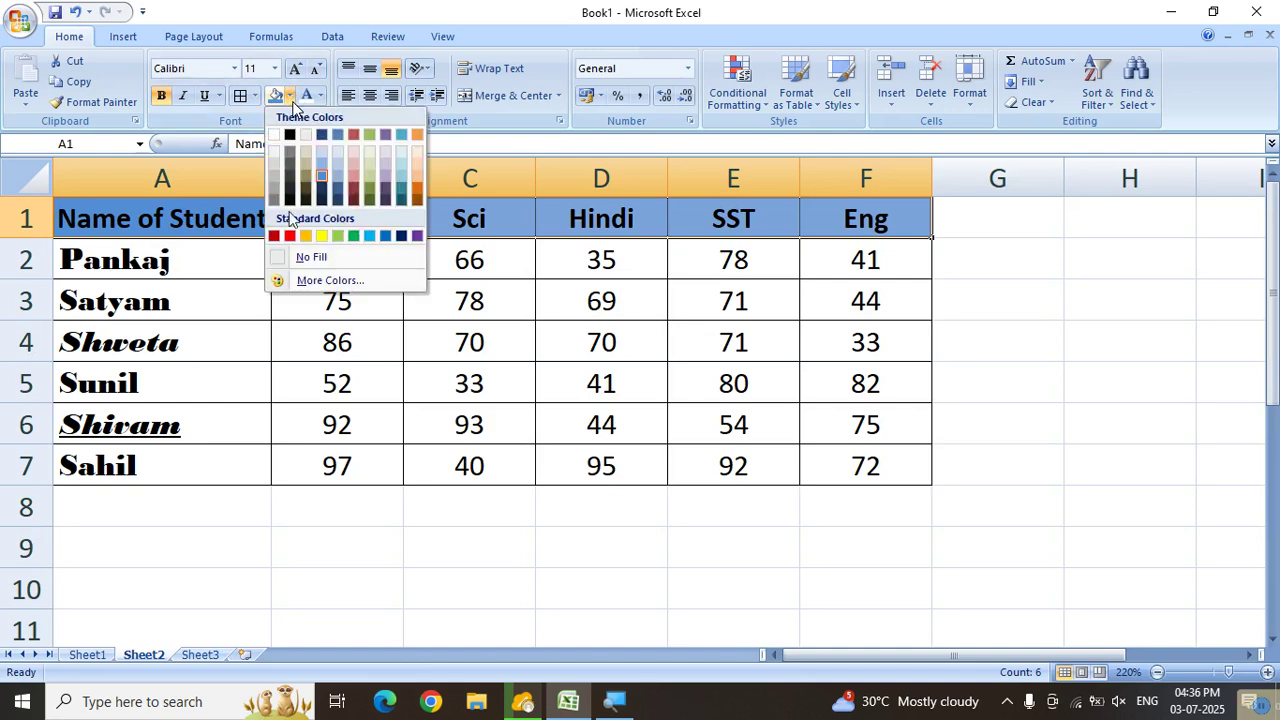
pyautogui.click(289, 449)
pyautogui.moveTo(143, 255); pyautogui.dragTo(126, 457)
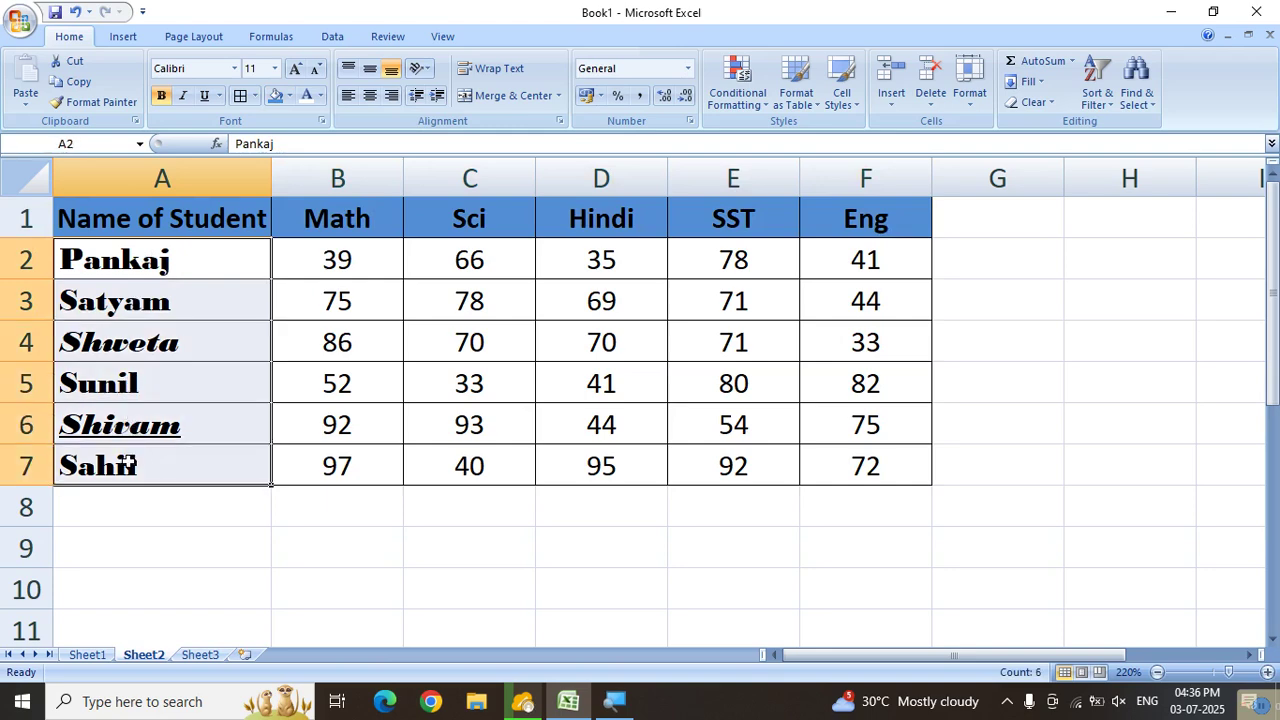
pyautogui.click(289, 96)
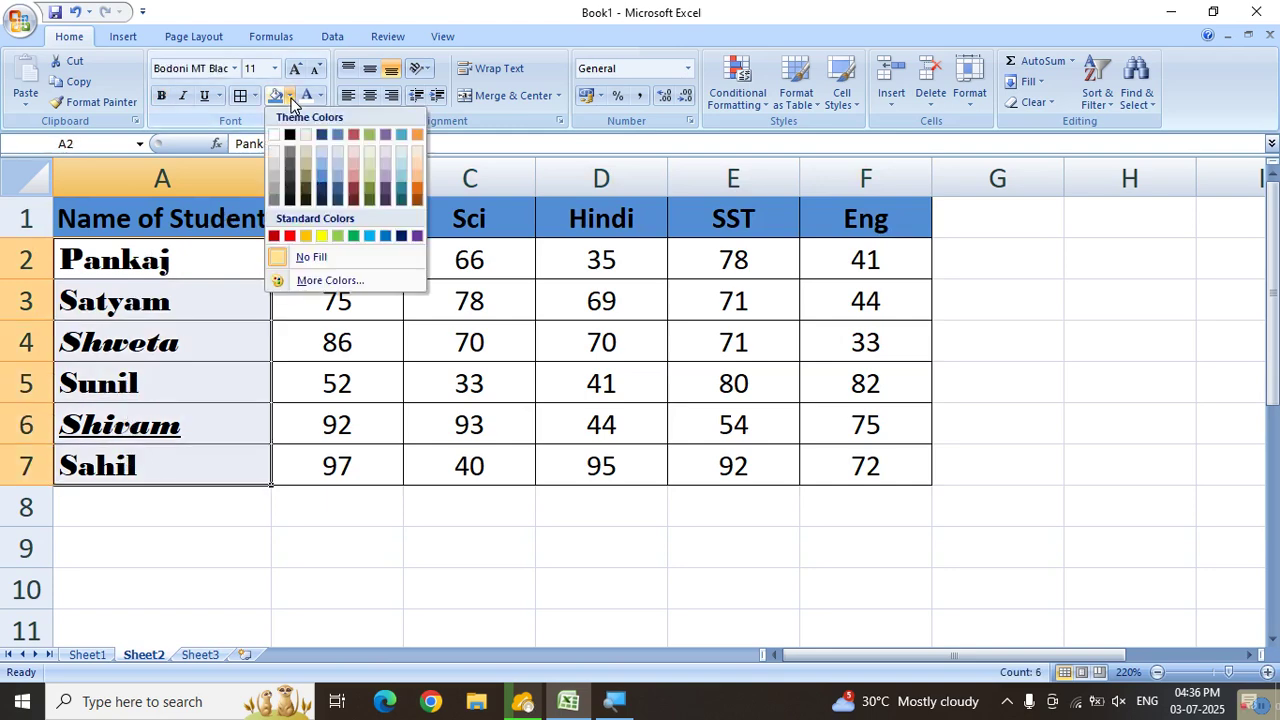
pyautogui.click(230, 547)
pyautogui.click(229, 546)
pyautogui.click(322, 538)
pyautogui.click(300, 507)
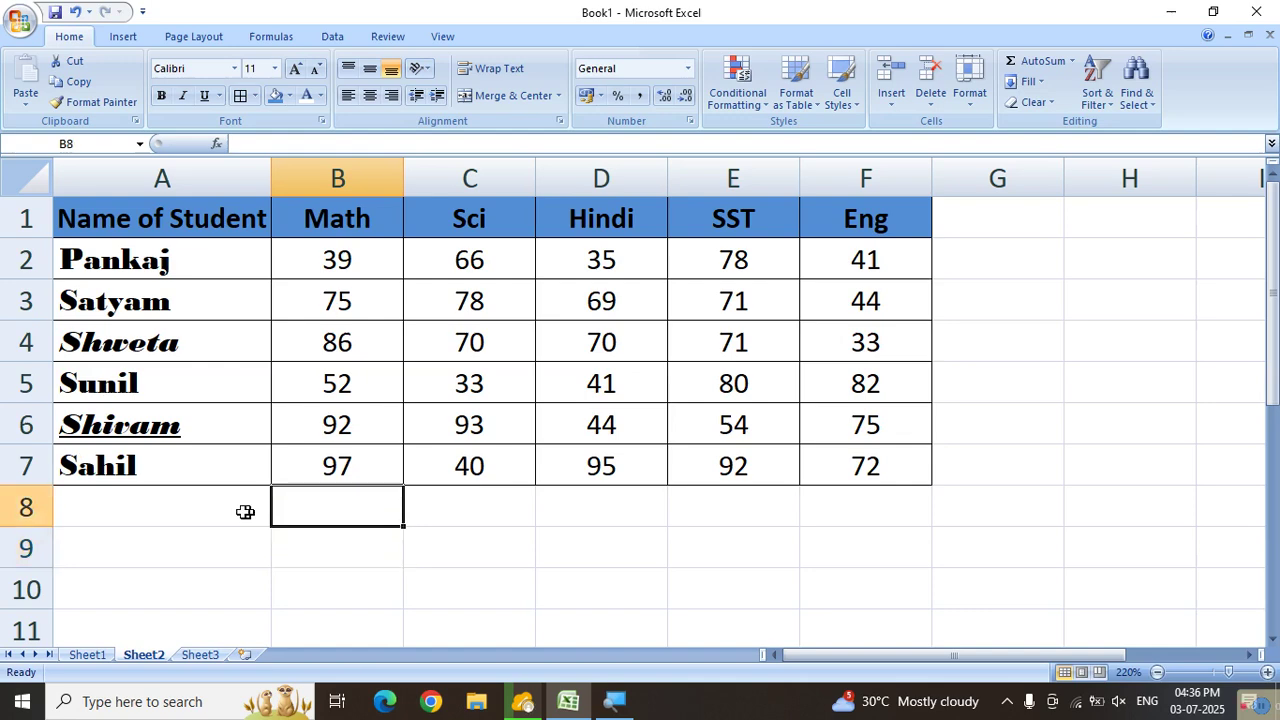
pyautogui.click(238, 512)
pyautogui.click(205, 449)
pyautogui.click(205, 420)
# Fill the student name cells A2:A7 with a light orange theme color.
pyautogui.moveTo(184, 258); pyautogui.dragTo(191, 469)
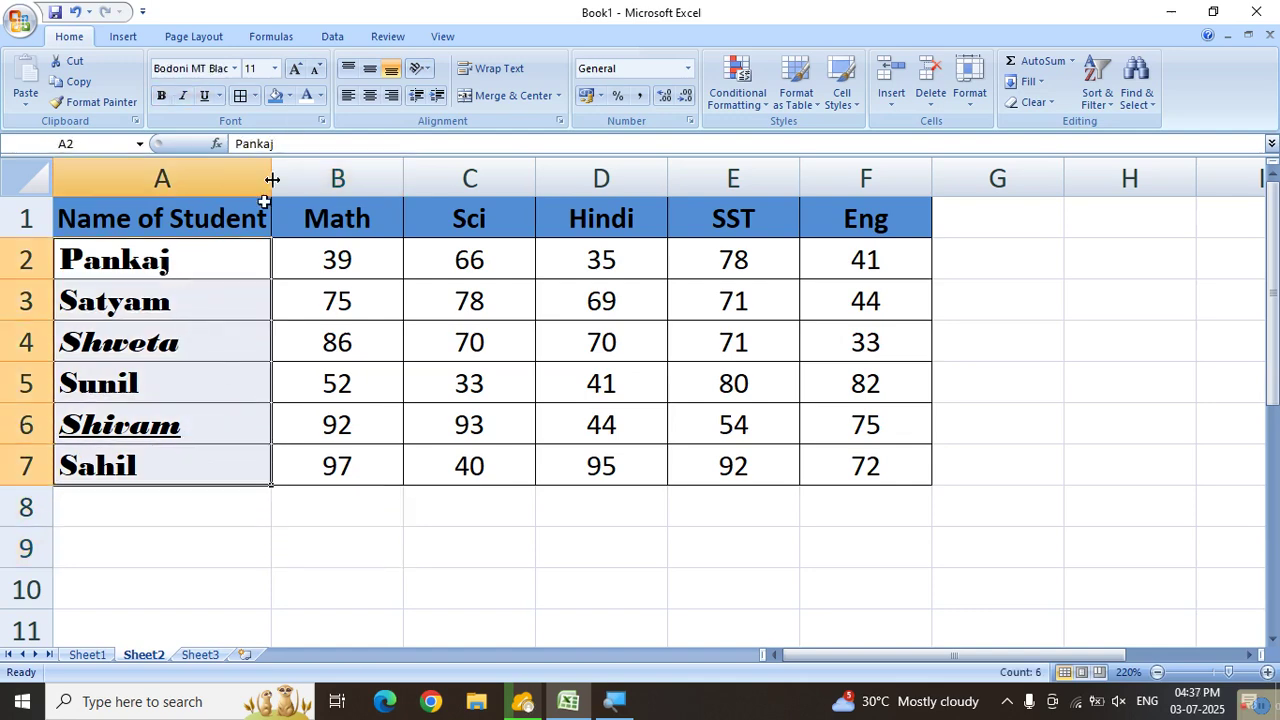
pyautogui.click(289, 95)
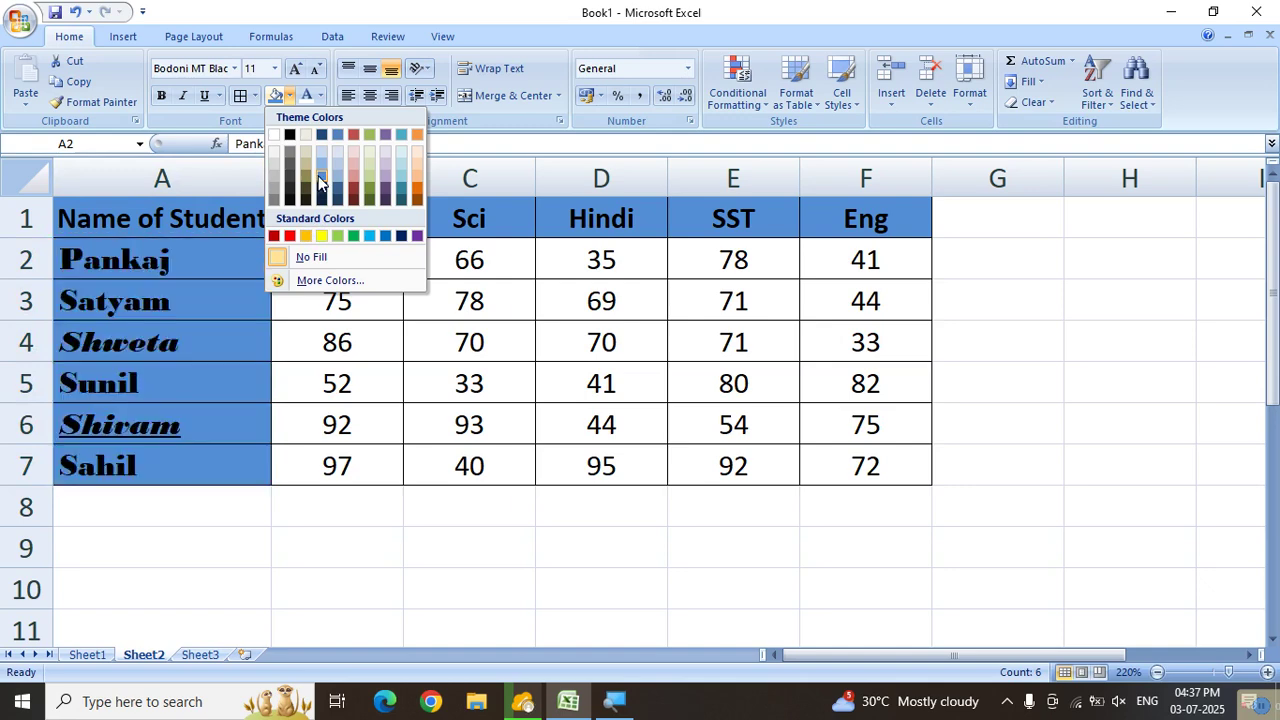
pyautogui.click(416, 180)
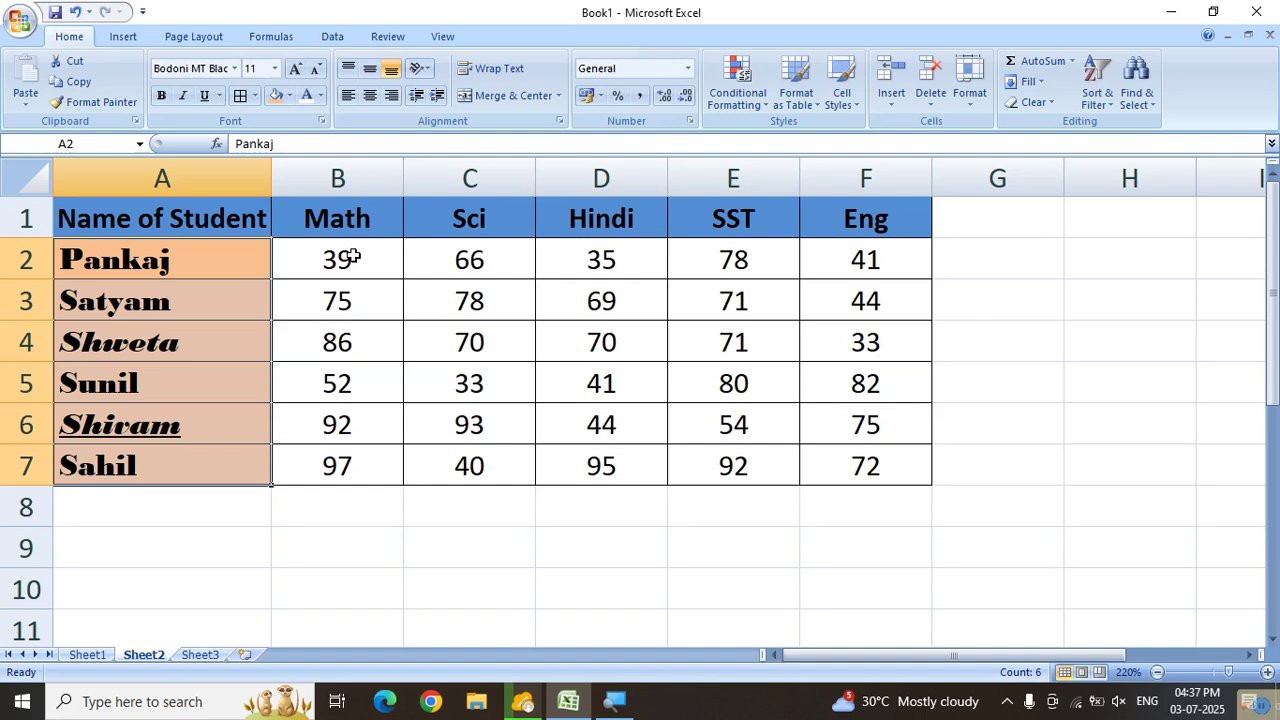
pyautogui.click(392, 390)
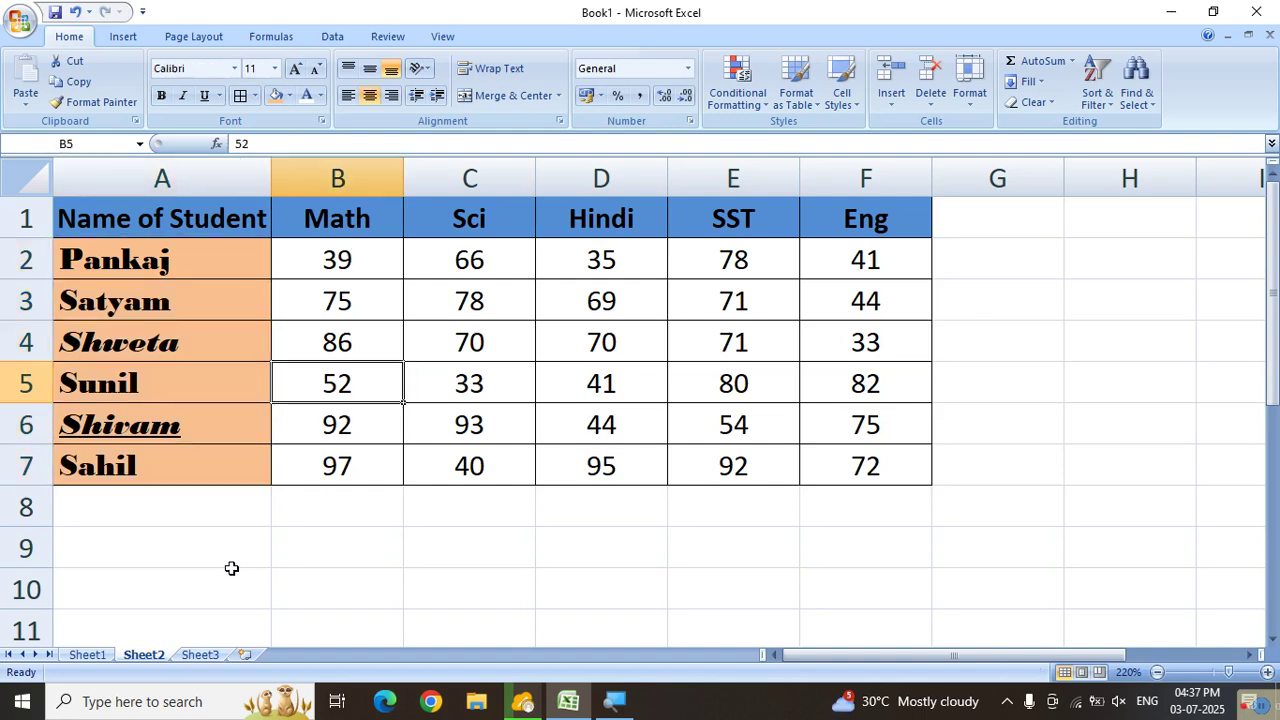
# Fill the student name cells A2:A7 with a custom darker orange, RGB 243, 116, 11.
pyautogui.moveTo(207, 268); pyautogui.dragTo(208, 467)
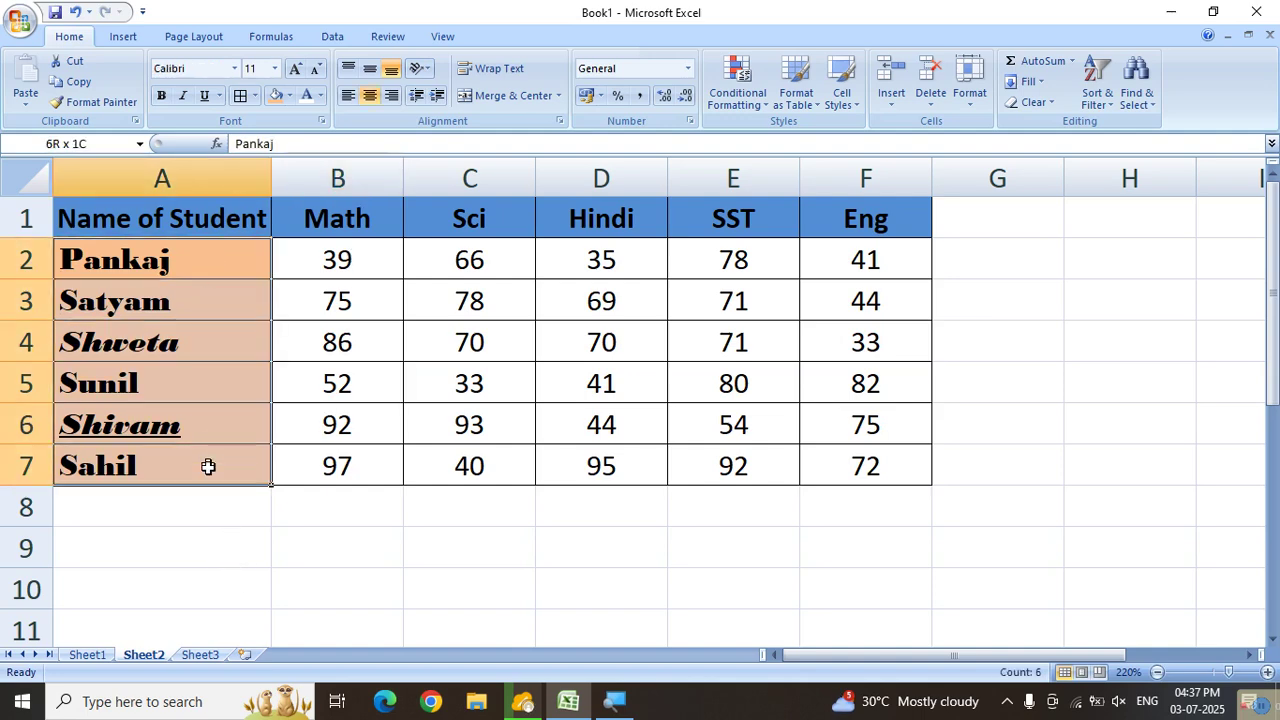
pyautogui.click(290, 100)
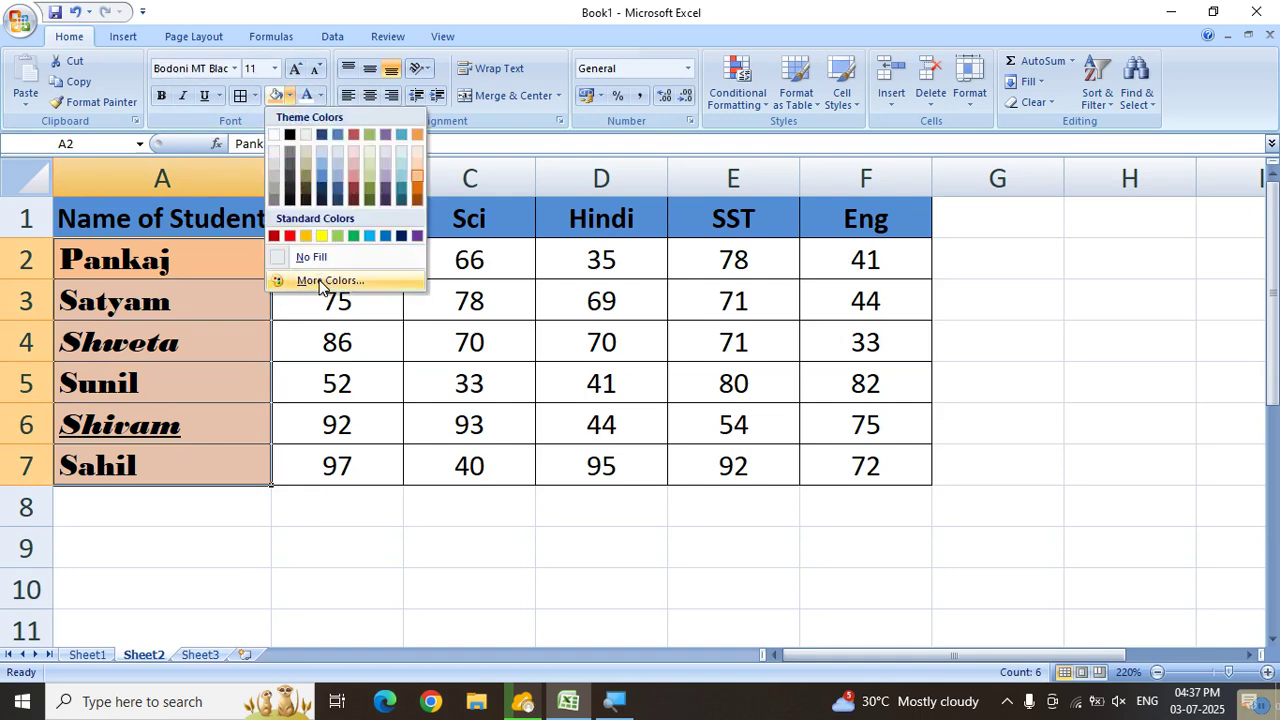
pyautogui.click(320, 282)
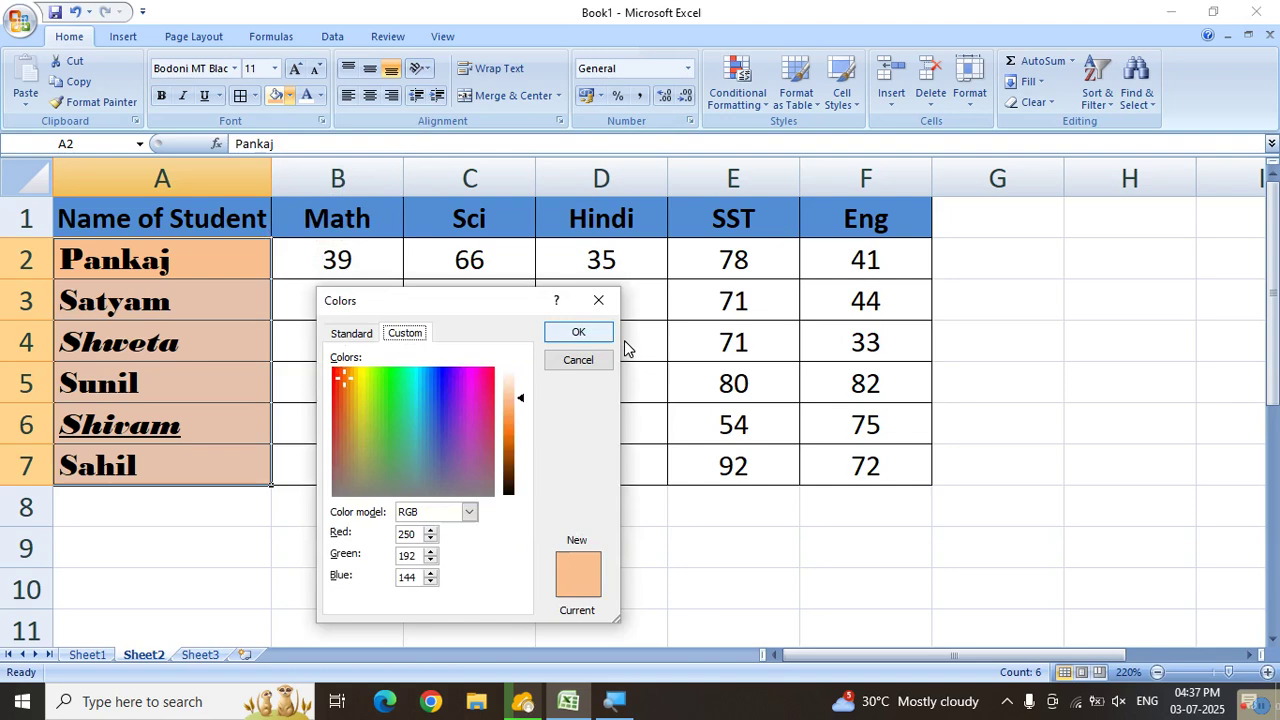
pyautogui.click(358, 336)
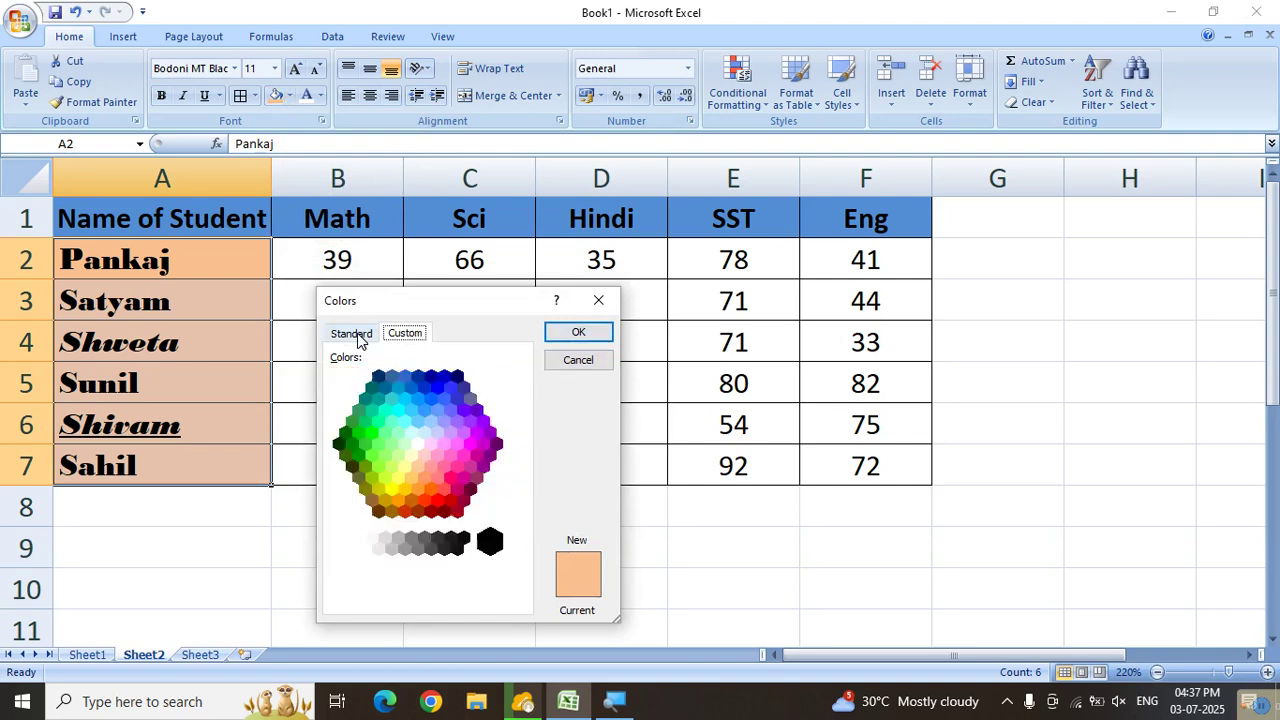
pyautogui.click(397, 335)
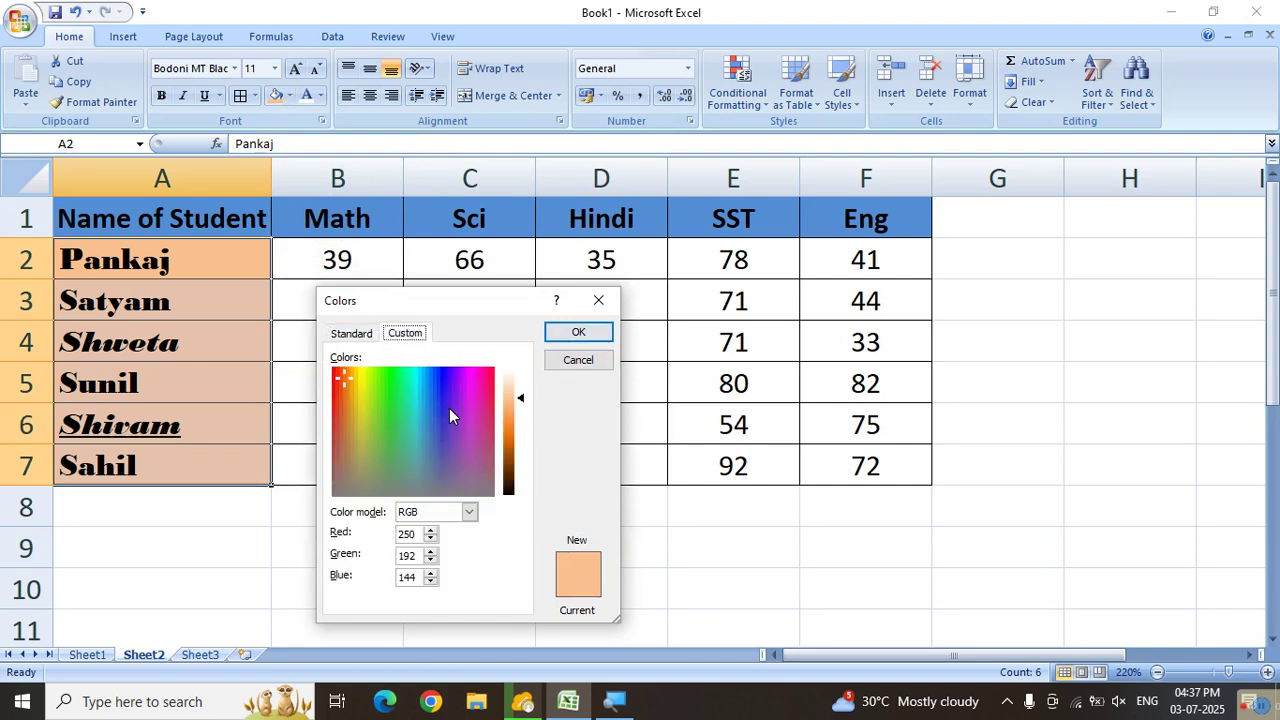
pyautogui.moveTo(519, 403); pyautogui.dragTo(519, 430)
pyautogui.moveTo(519, 431); pyautogui.dragTo(519, 433)
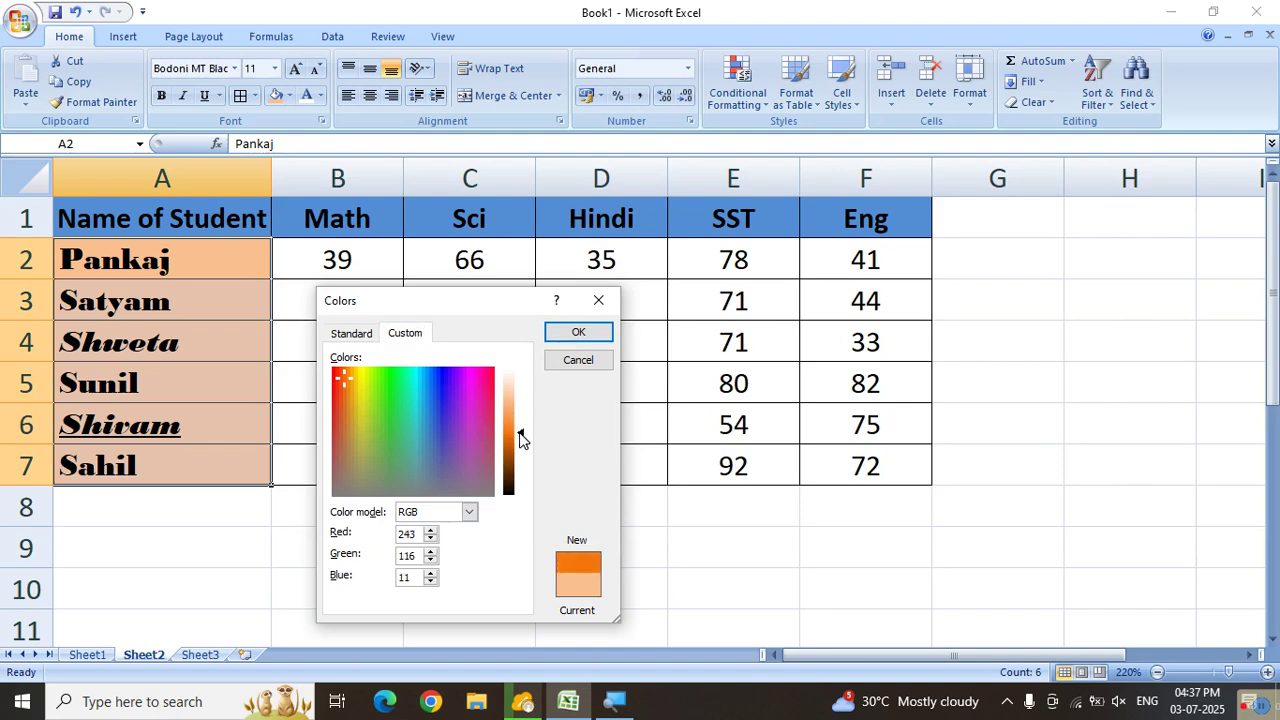
pyautogui.click(580, 331)
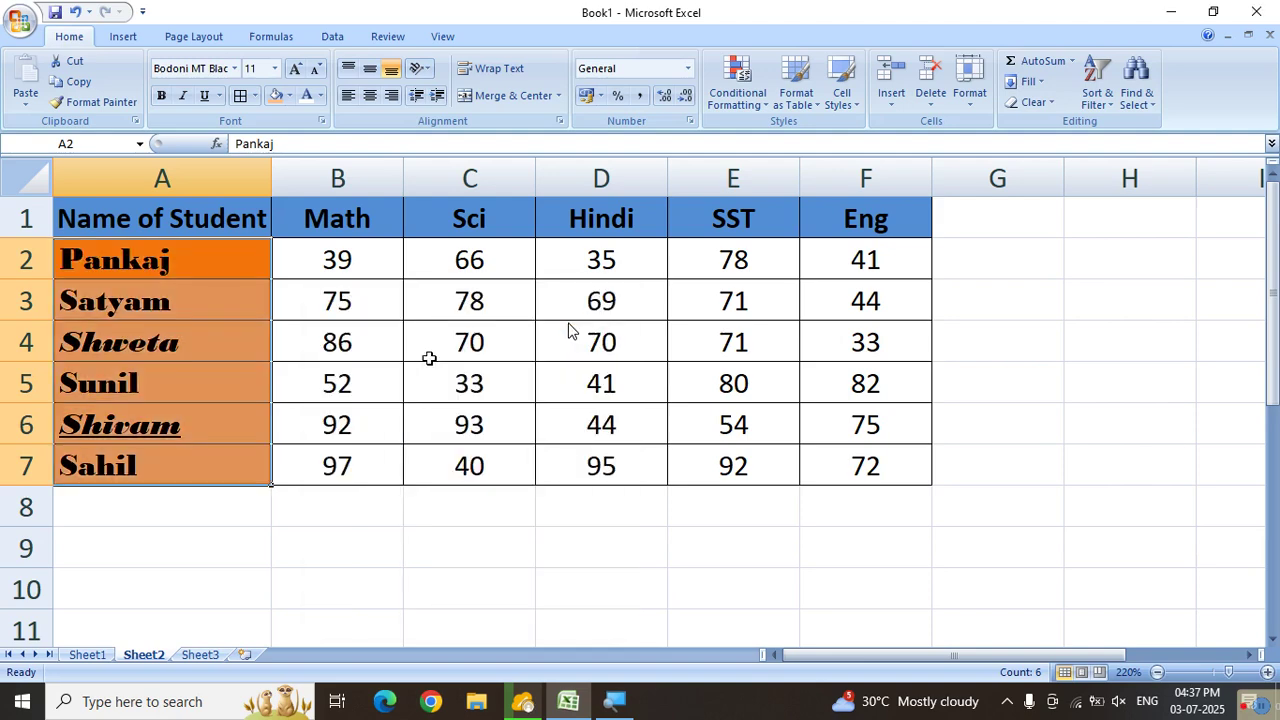
pyautogui.click(378, 370)
# Remove the fill color from the student name cells A2:A7.
pyautogui.moveTo(166, 260); pyautogui.dragTo(171, 471)
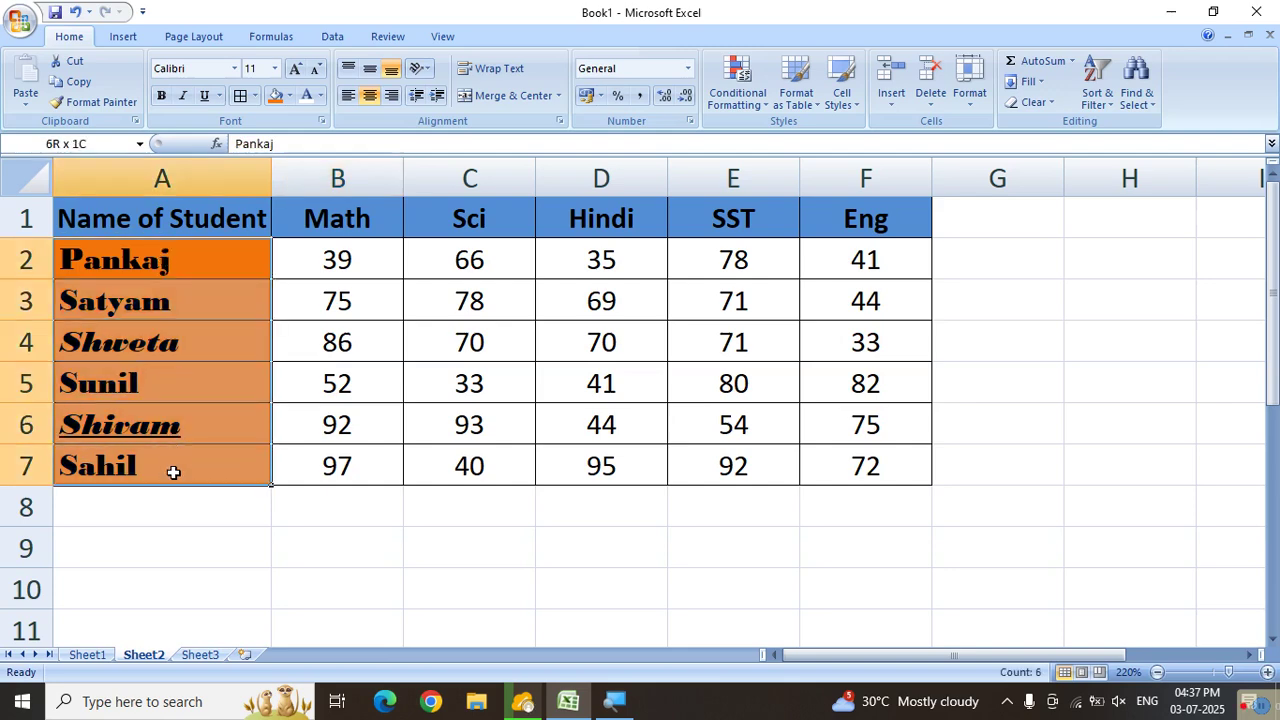
pyautogui.click(289, 99)
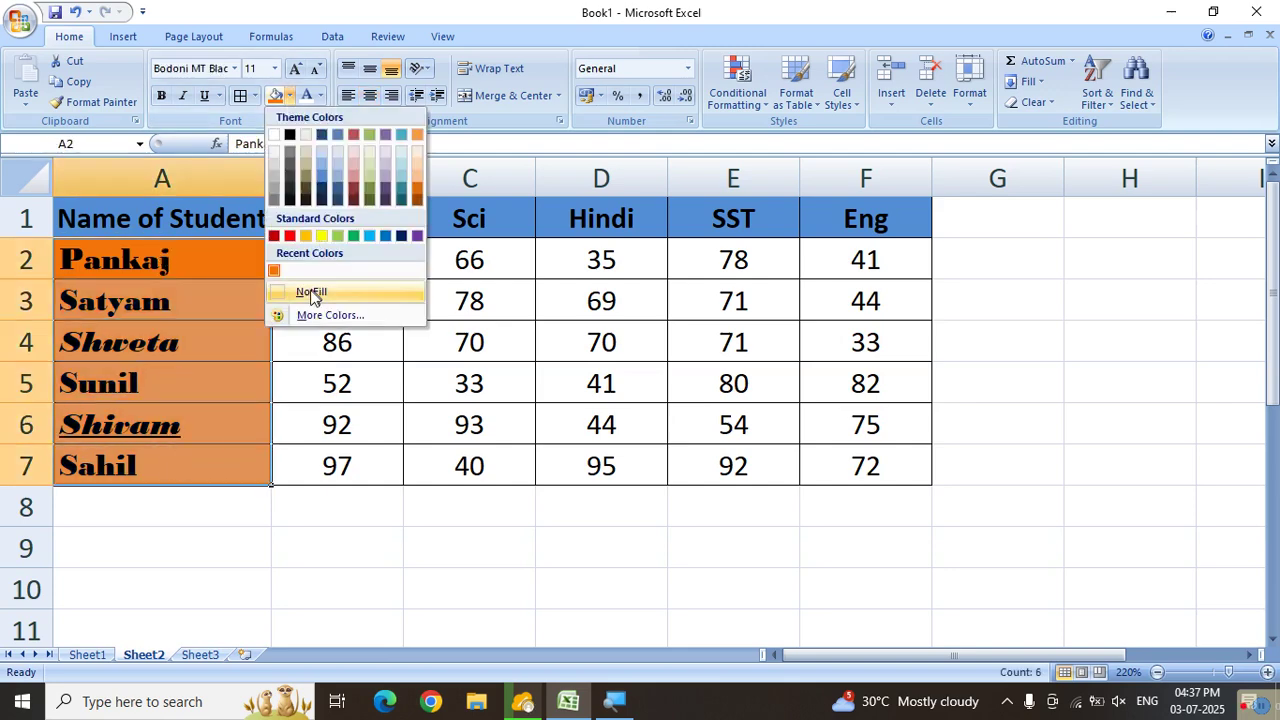
pyautogui.click(310, 293)
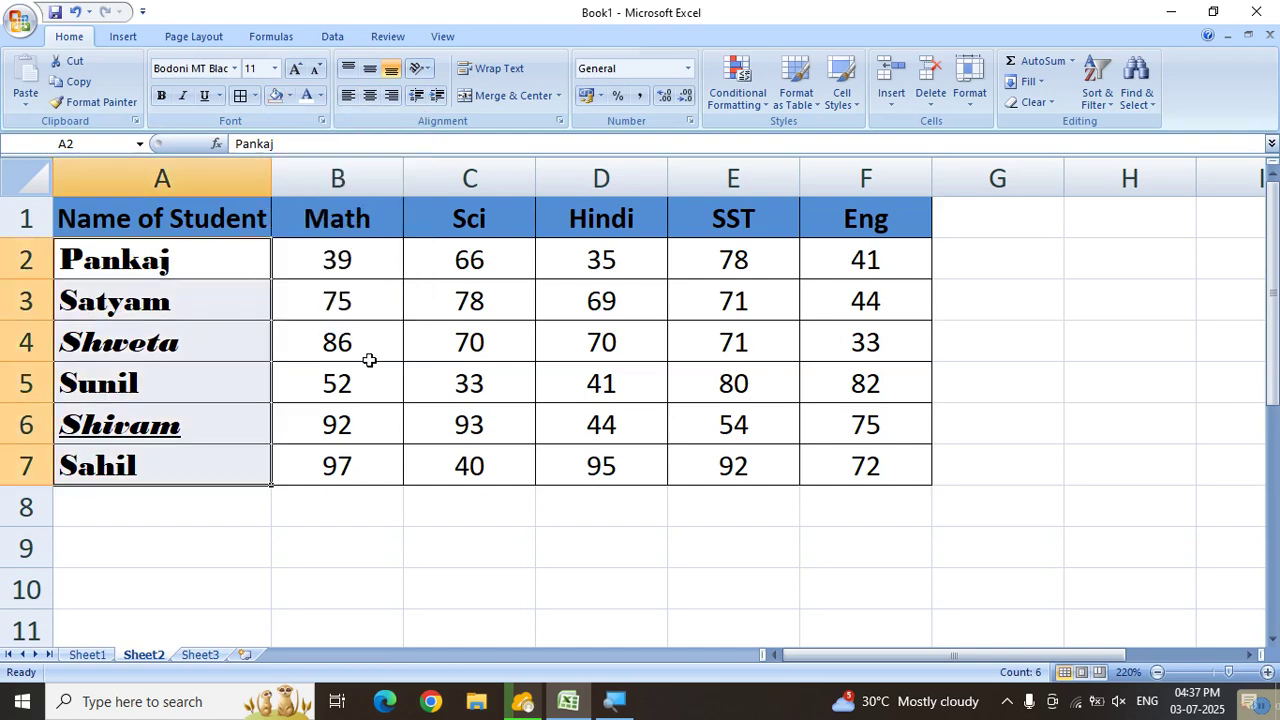
pyautogui.click(369, 359)
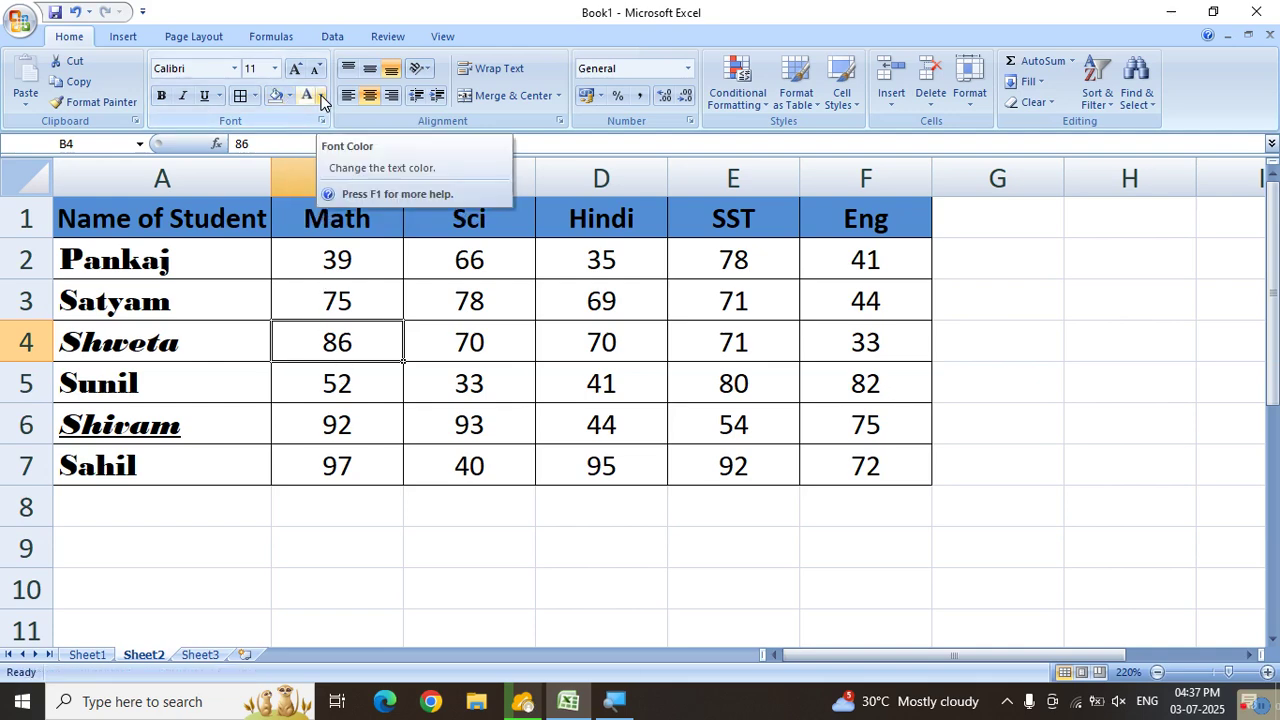
# Set the font color of the marks in B2:F7 to the standard dark red.
pyautogui.click(330, 382)
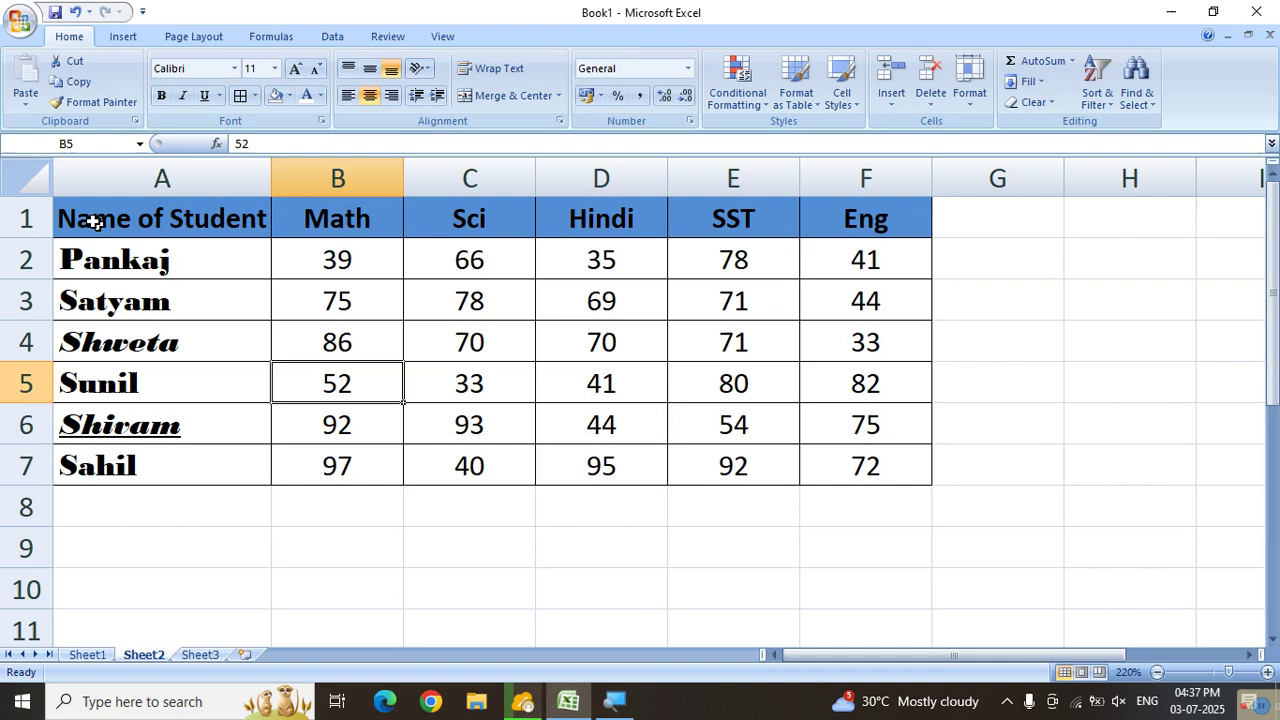
pyautogui.click(88, 217)
pyautogui.moveTo(86, 217); pyautogui.dragTo(816, 218)
pyautogui.click(344, 336)
pyautogui.moveTo(332, 262); pyautogui.dragTo(852, 458)
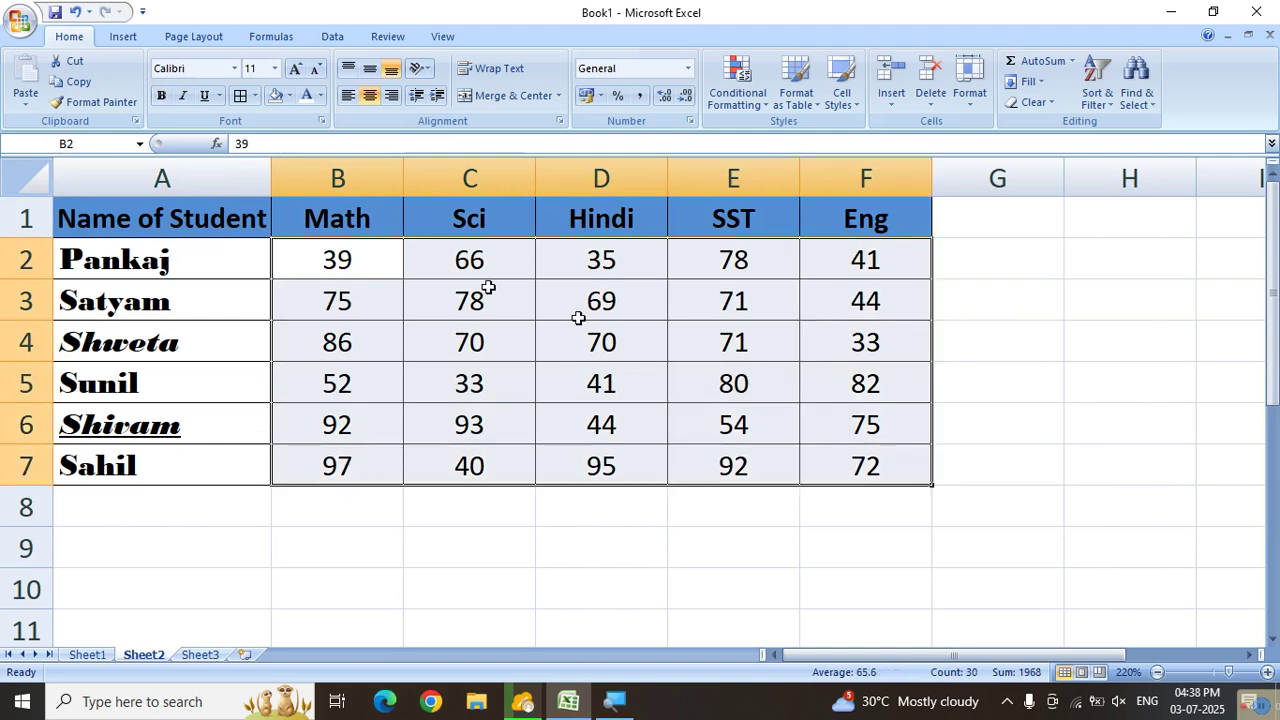
pyautogui.click(320, 96)
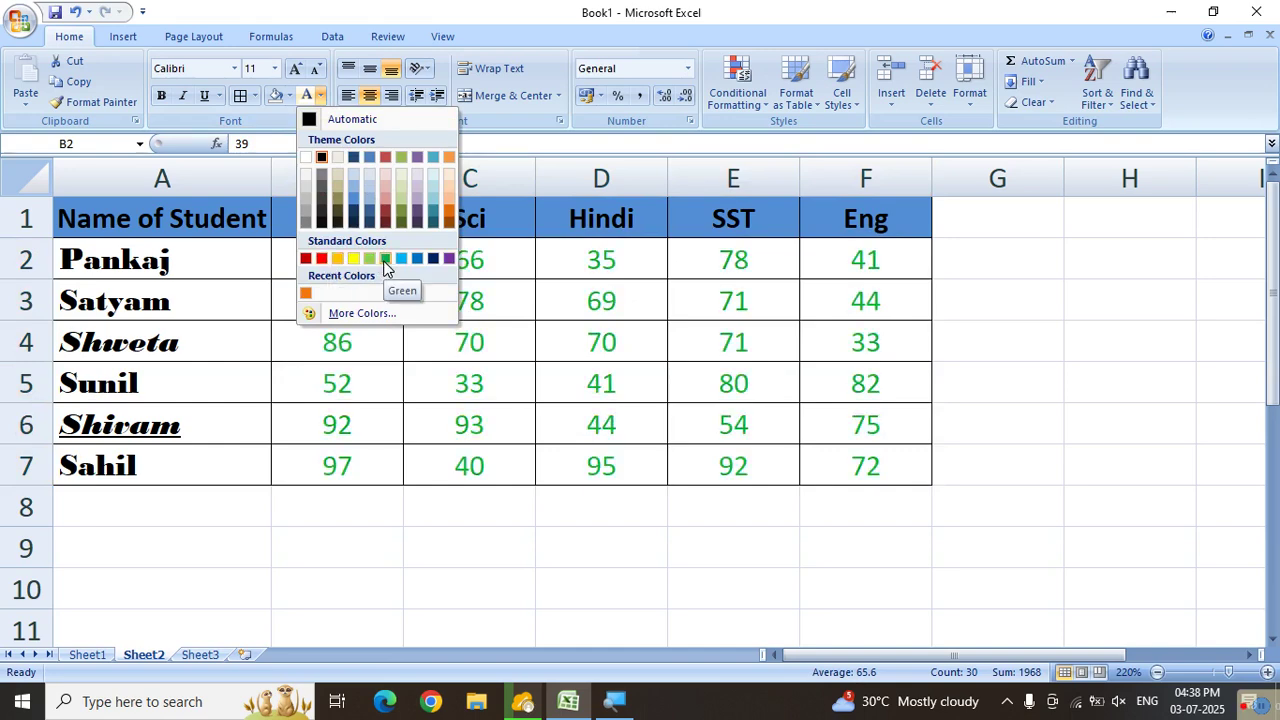
pyautogui.click(306, 259)
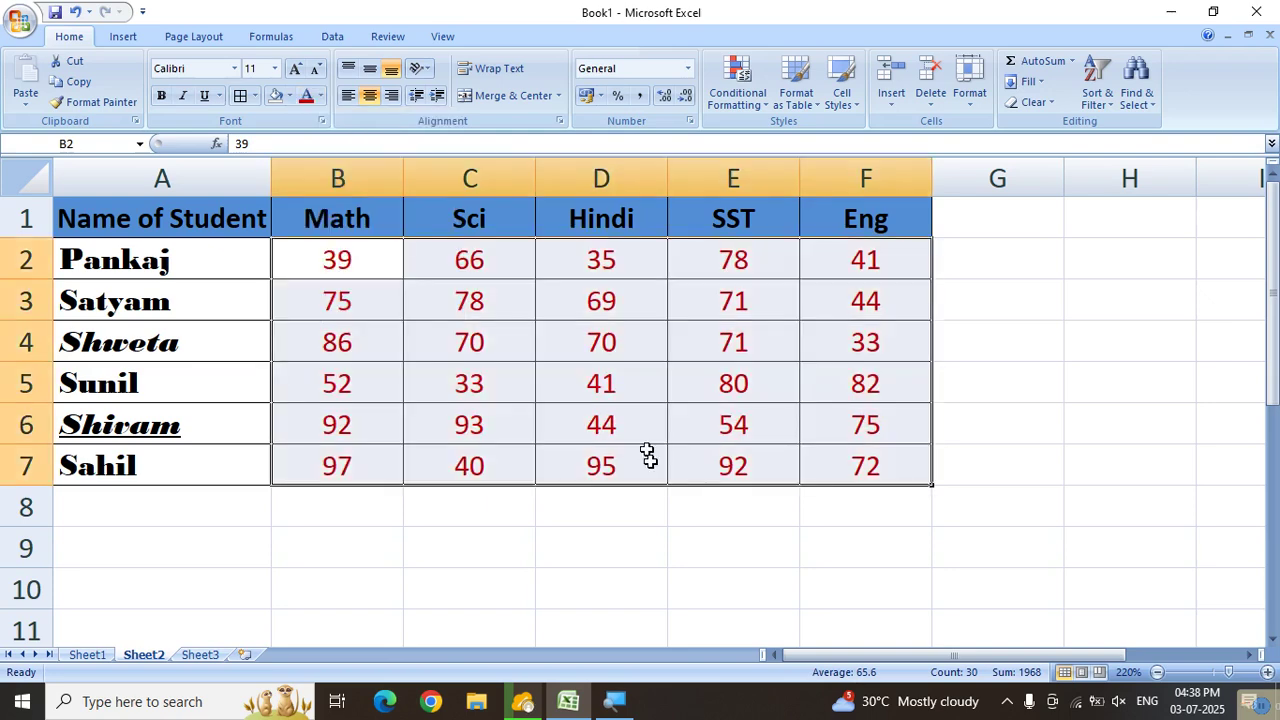
pyautogui.click(490, 556)
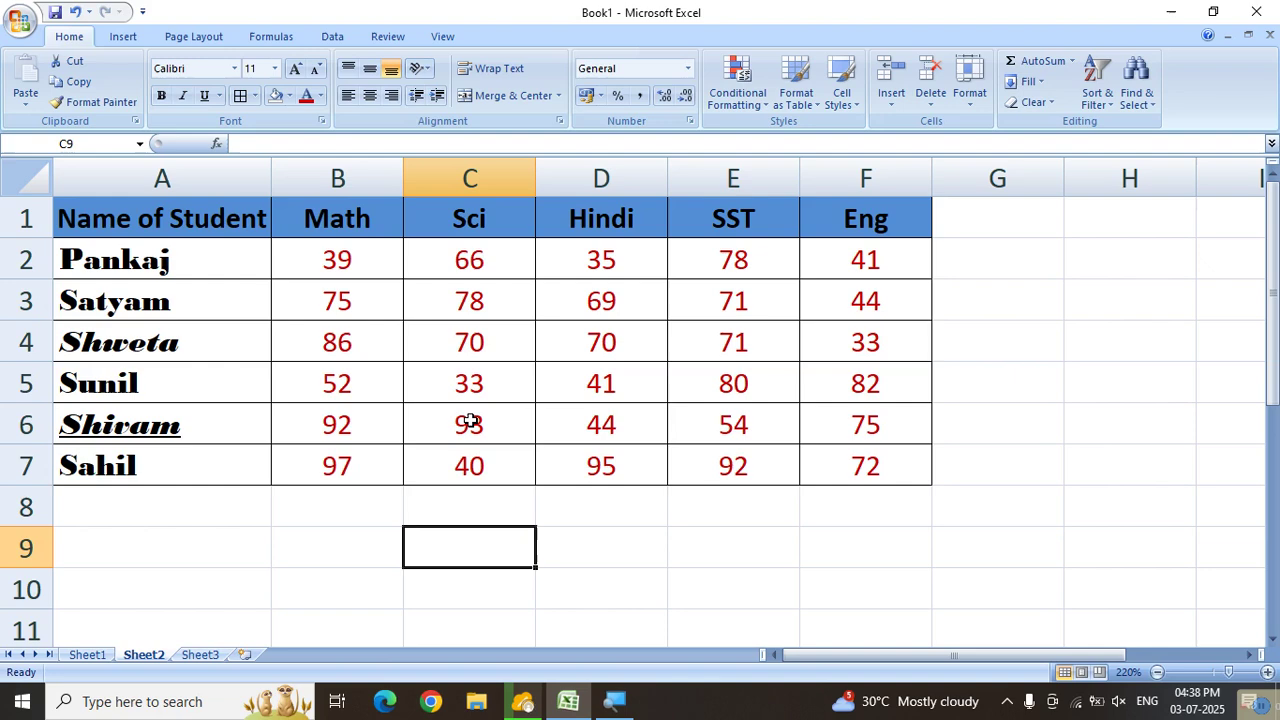
pyautogui.click(600, 542)
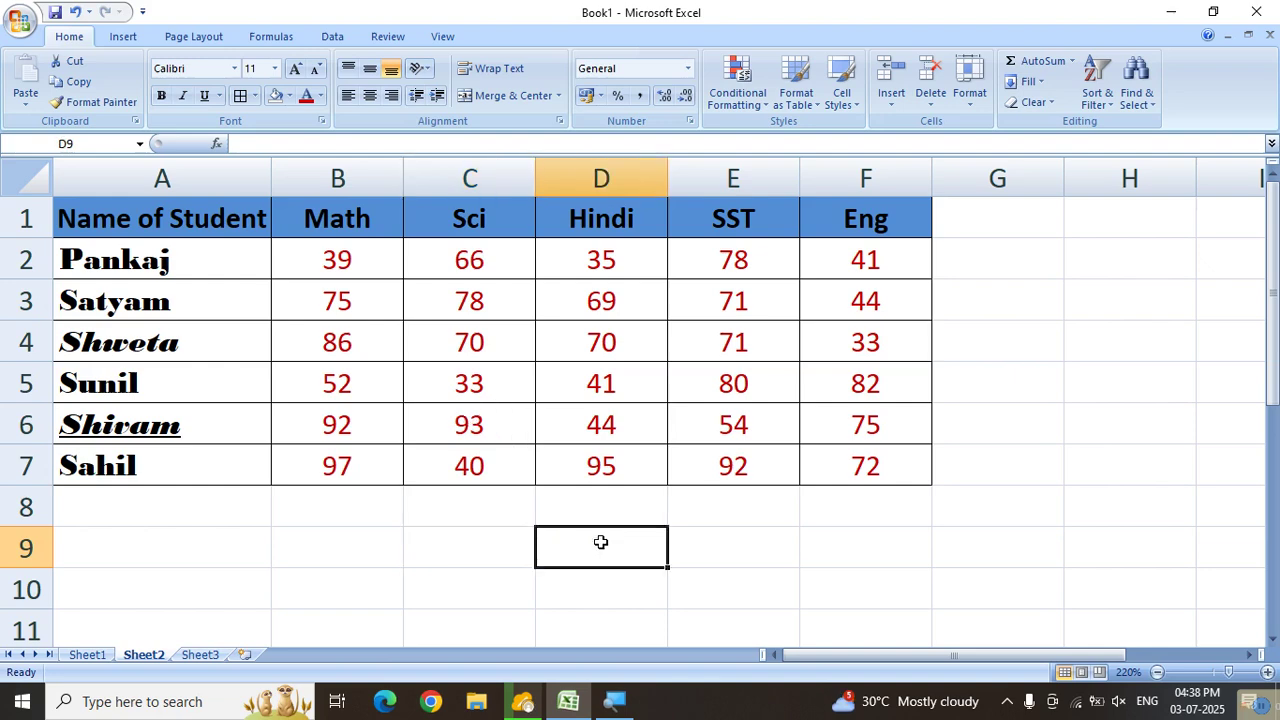
pyautogui.click(257, 96)
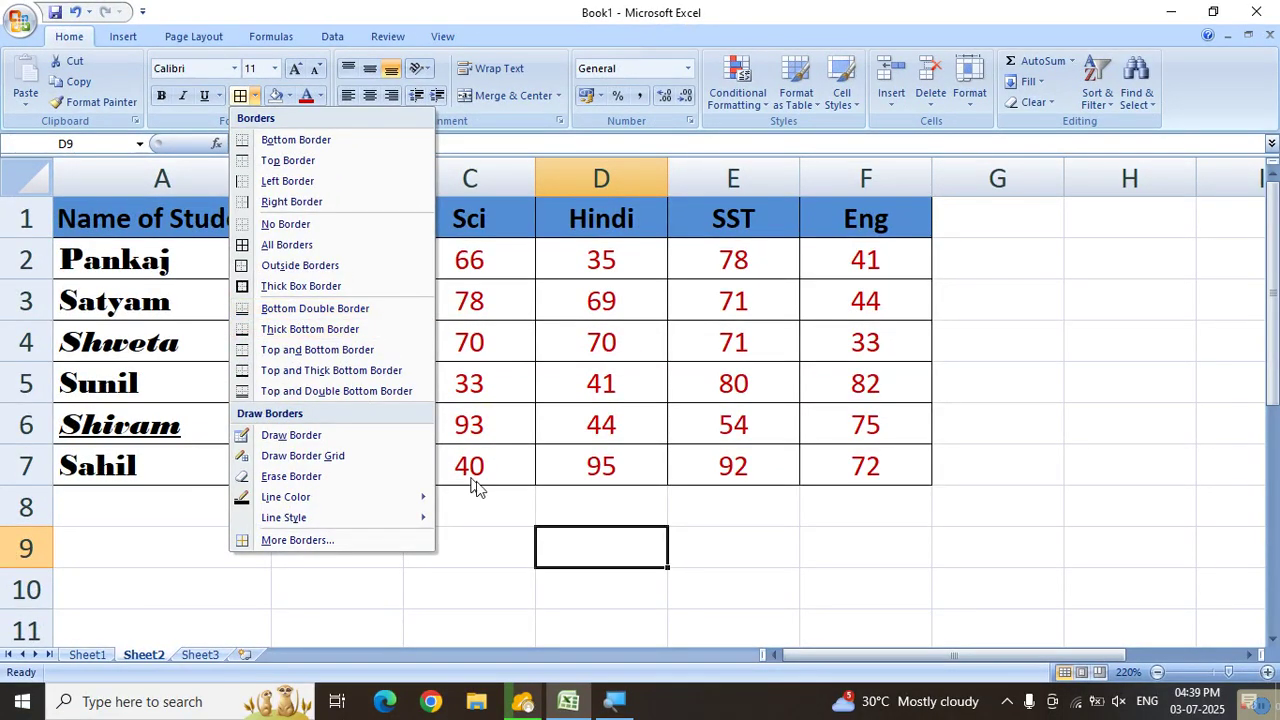
pyautogui.click(494, 509)
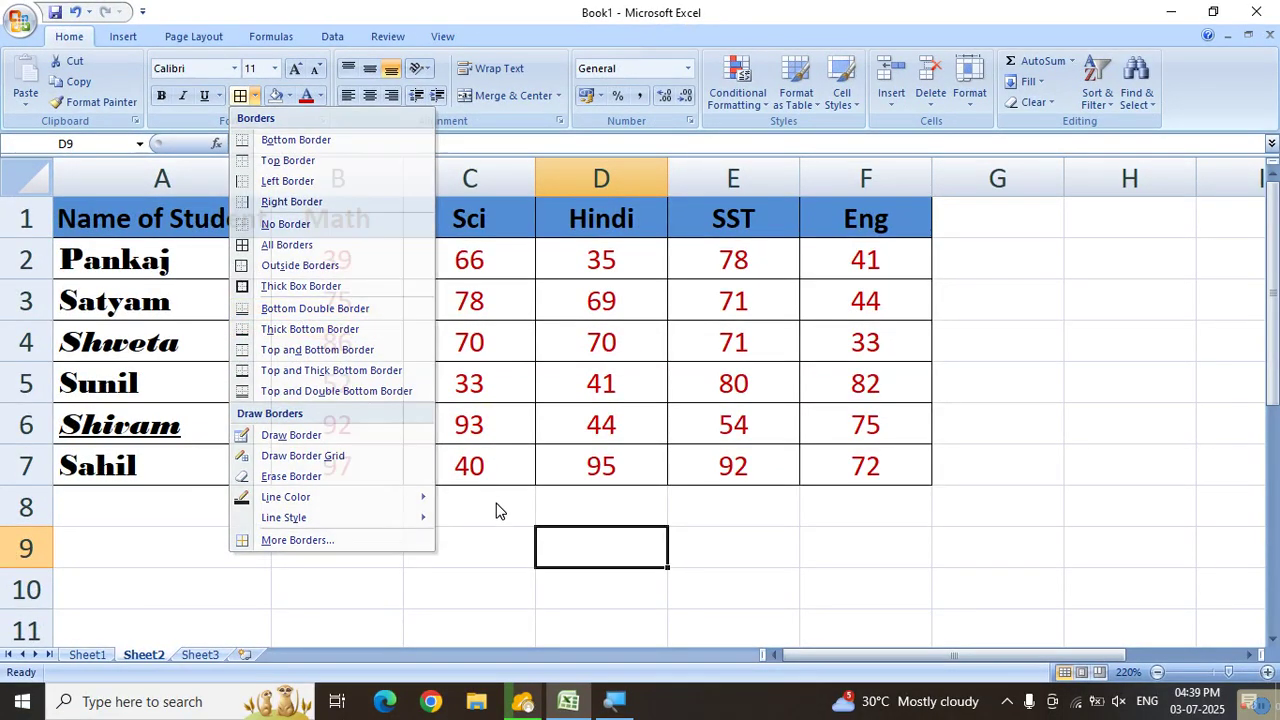
pyautogui.click(419, 529)
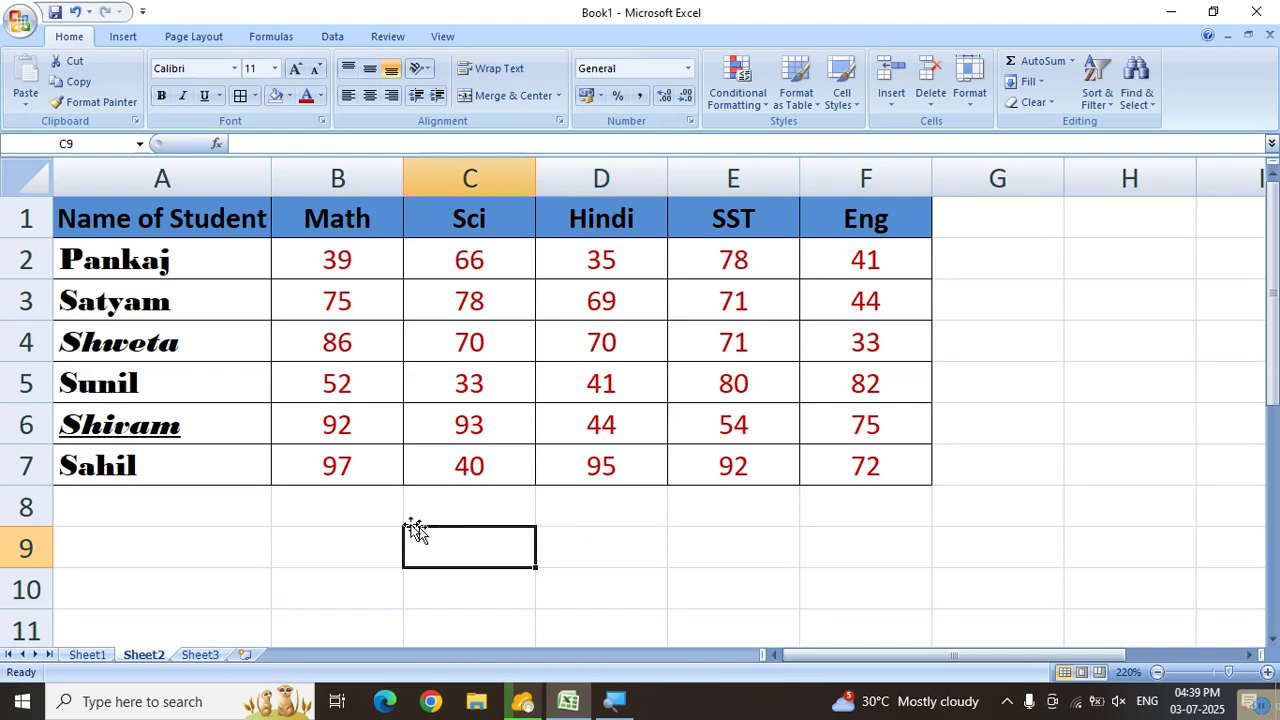
pyautogui.click(305, 431)
pyautogui.moveTo(305, 431); pyautogui.dragTo(837, 466)
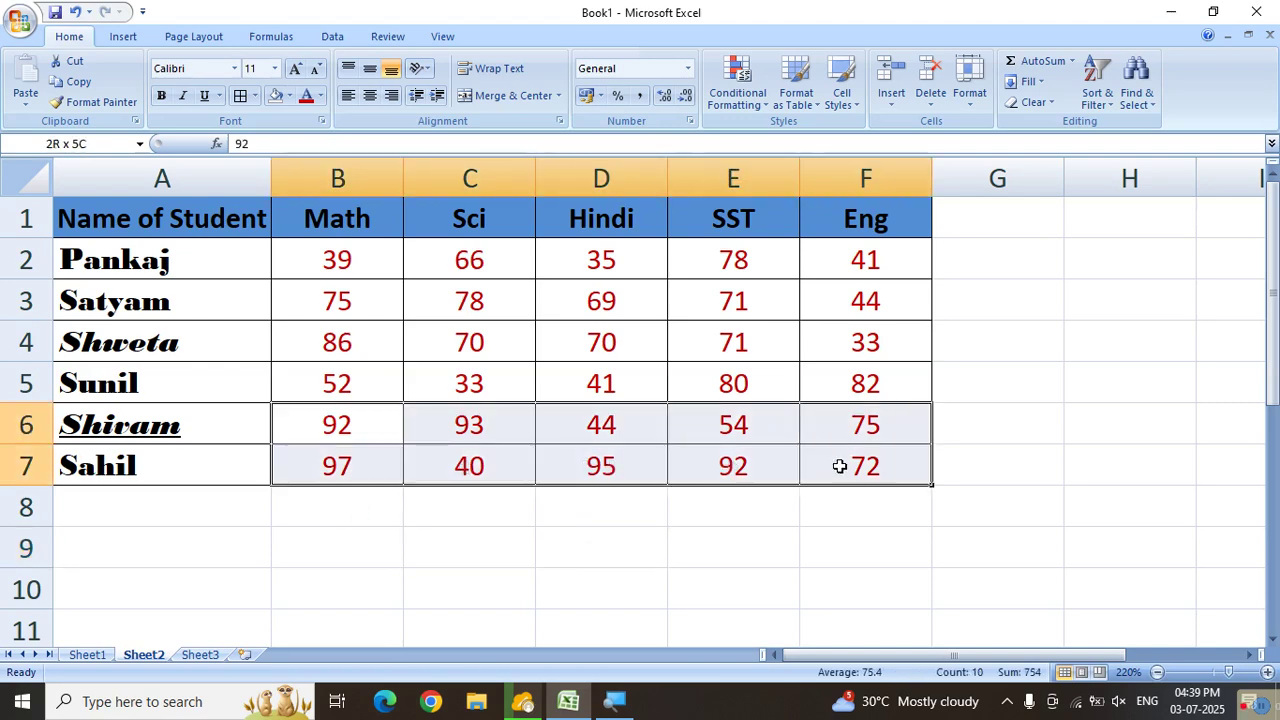
pyautogui.click(255, 95)
pyautogui.click(560, 477)
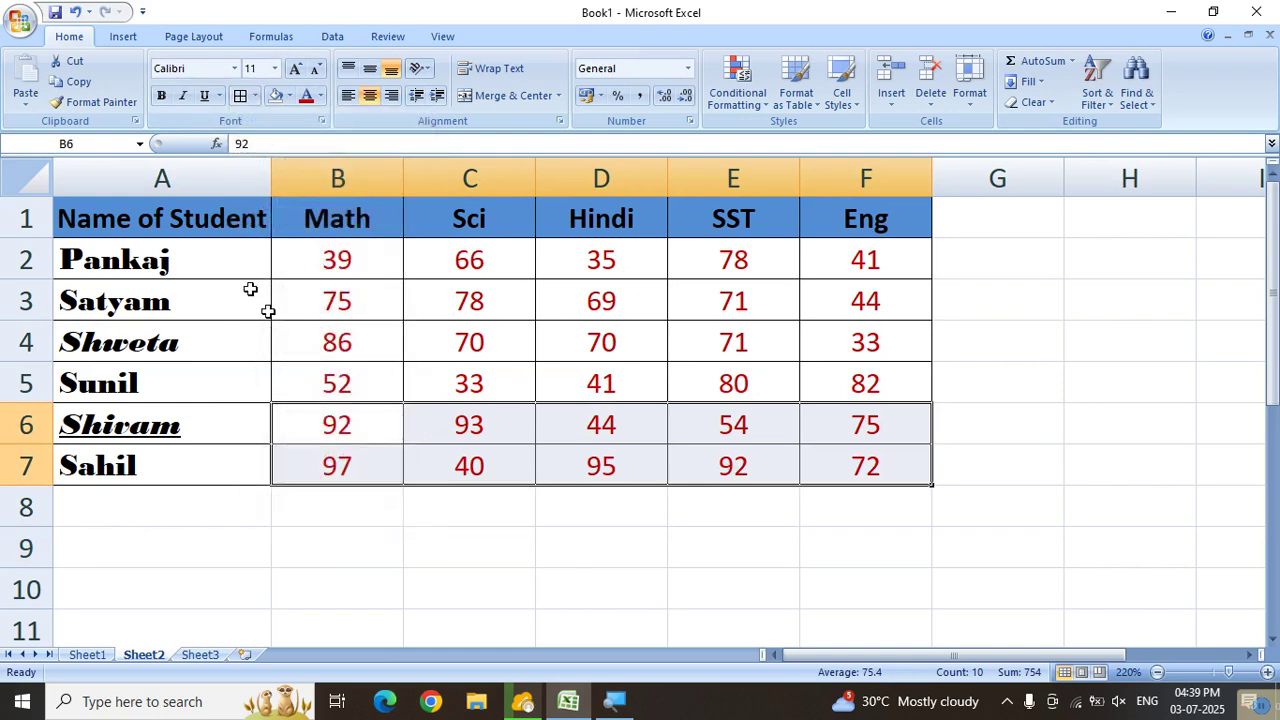
# Remove all borders from the whole marks table, A1:F7.
pyautogui.moveTo(191, 211); pyautogui.dragTo(872, 479)
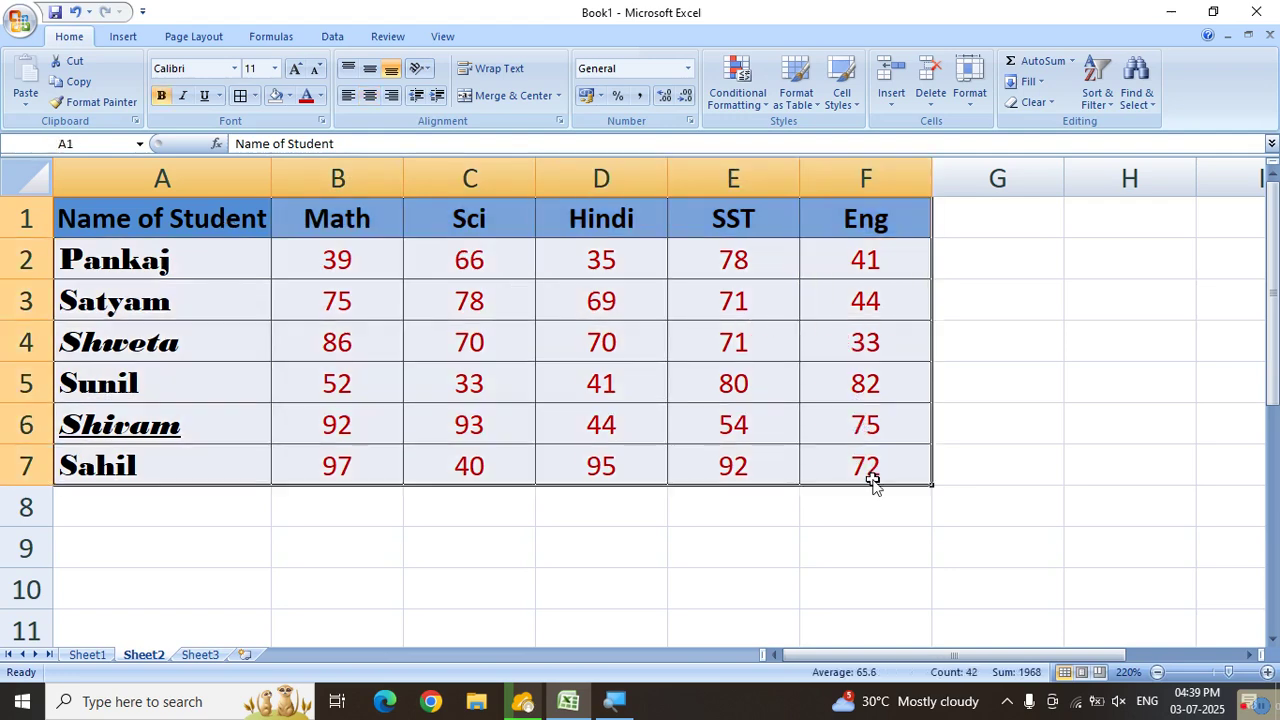
pyautogui.click(255, 96)
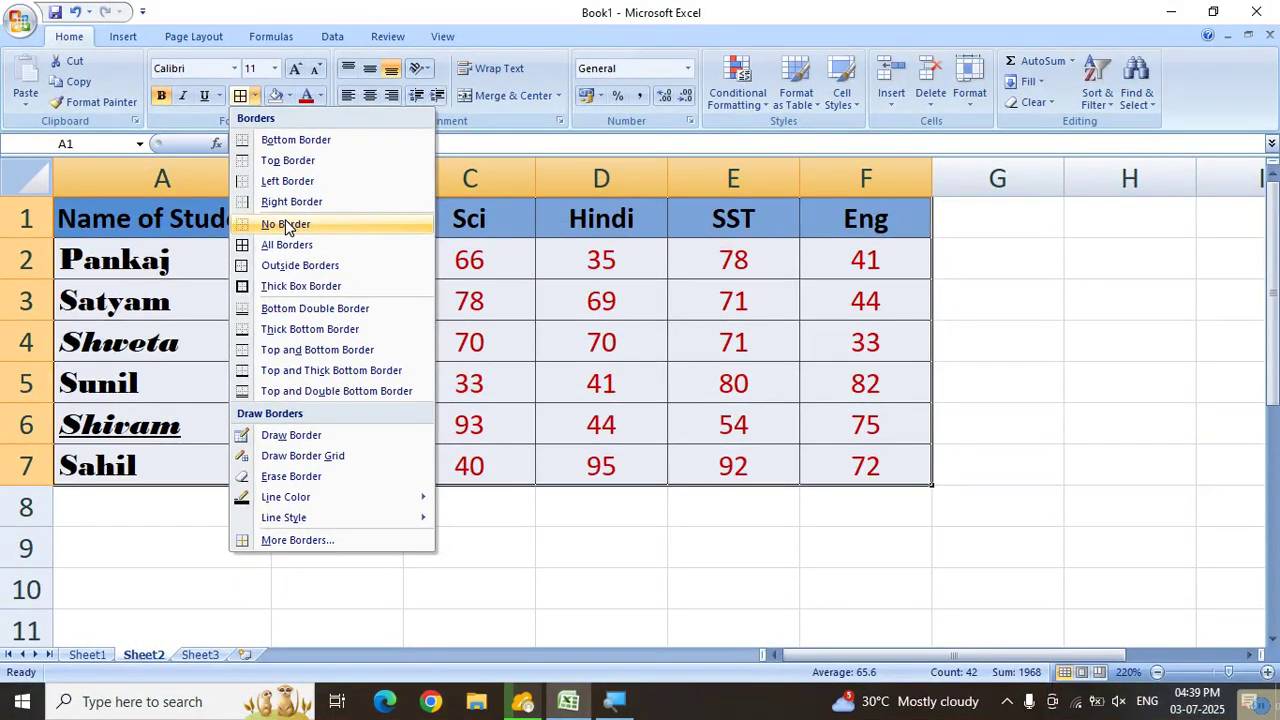
pyautogui.click(286, 225)
pyautogui.click(451, 373)
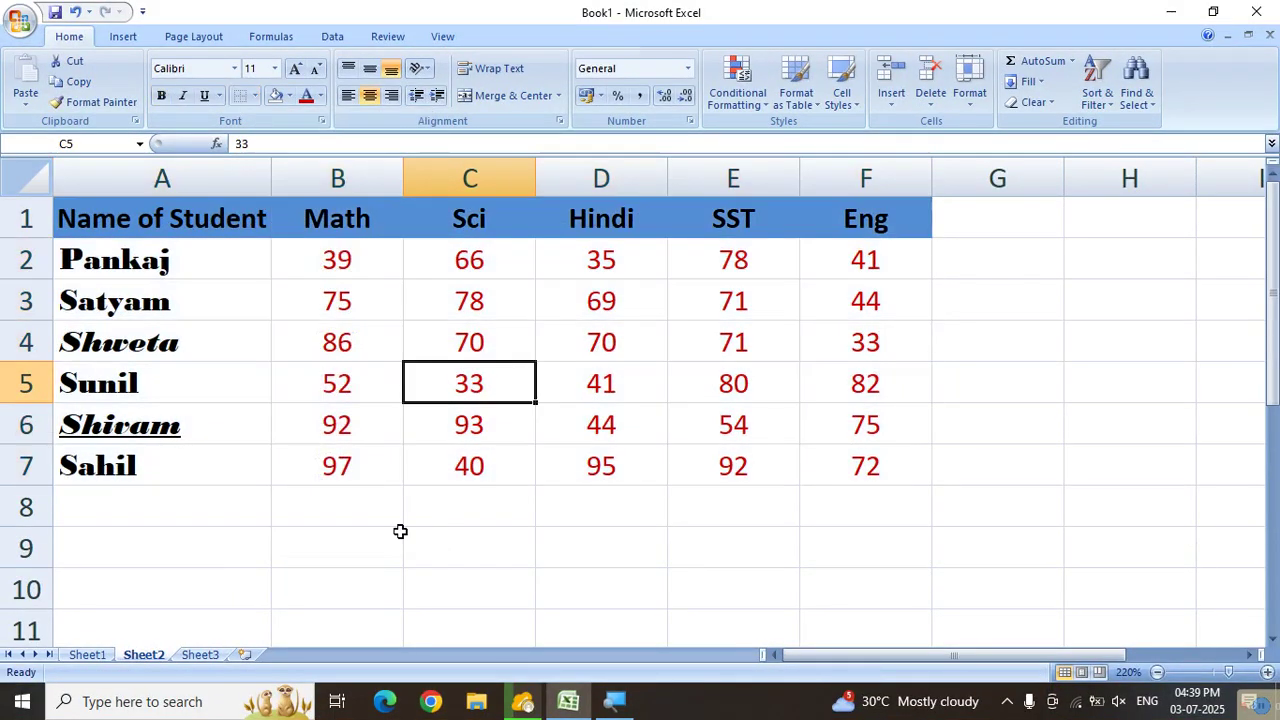
pyautogui.moveTo(182, 218); pyautogui.dragTo(826, 443)
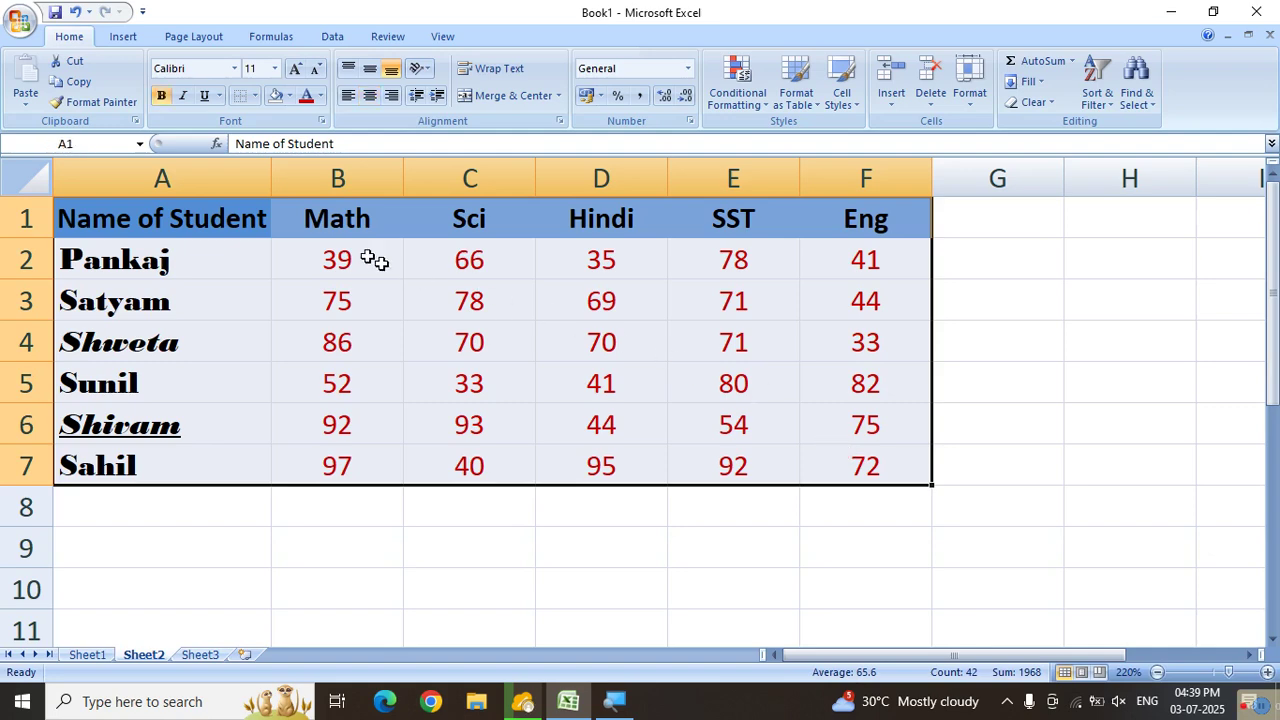
pyautogui.click(515, 437)
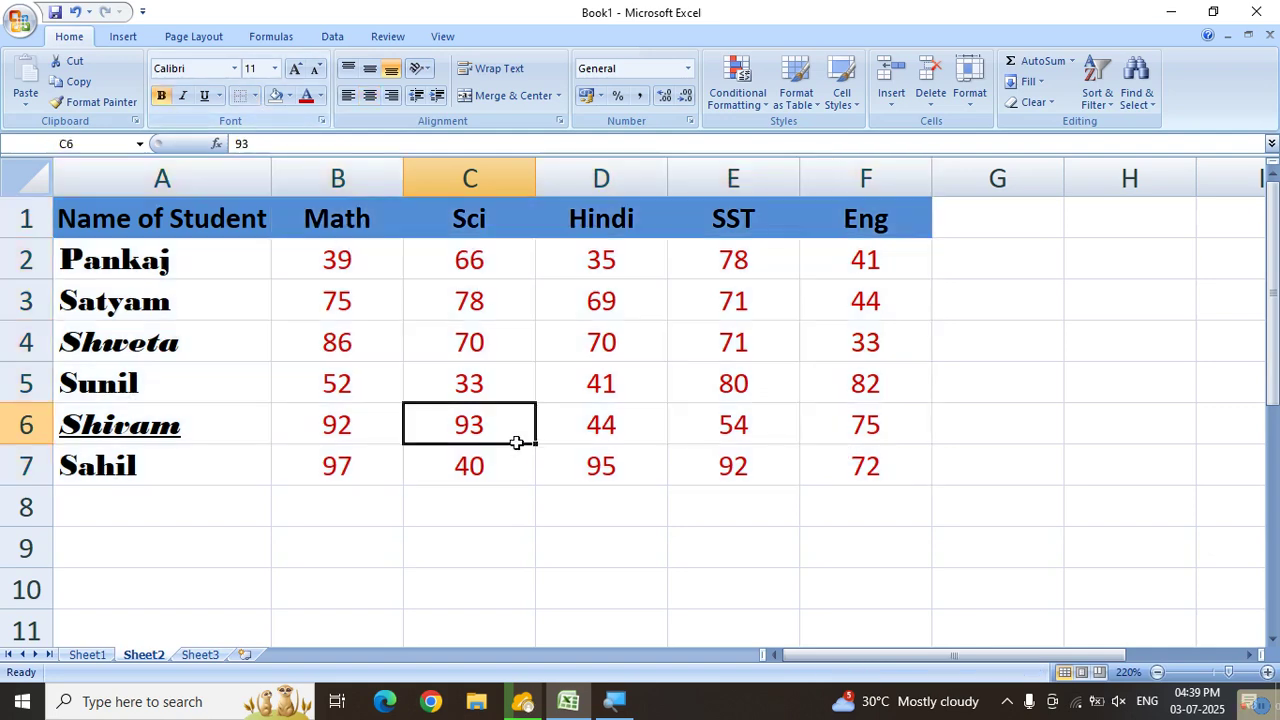
# Apply a bottom border to the last three student rows, A5:F7.
pyautogui.moveTo(178, 395); pyautogui.dragTo(831, 472)
pyautogui.click(257, 95)
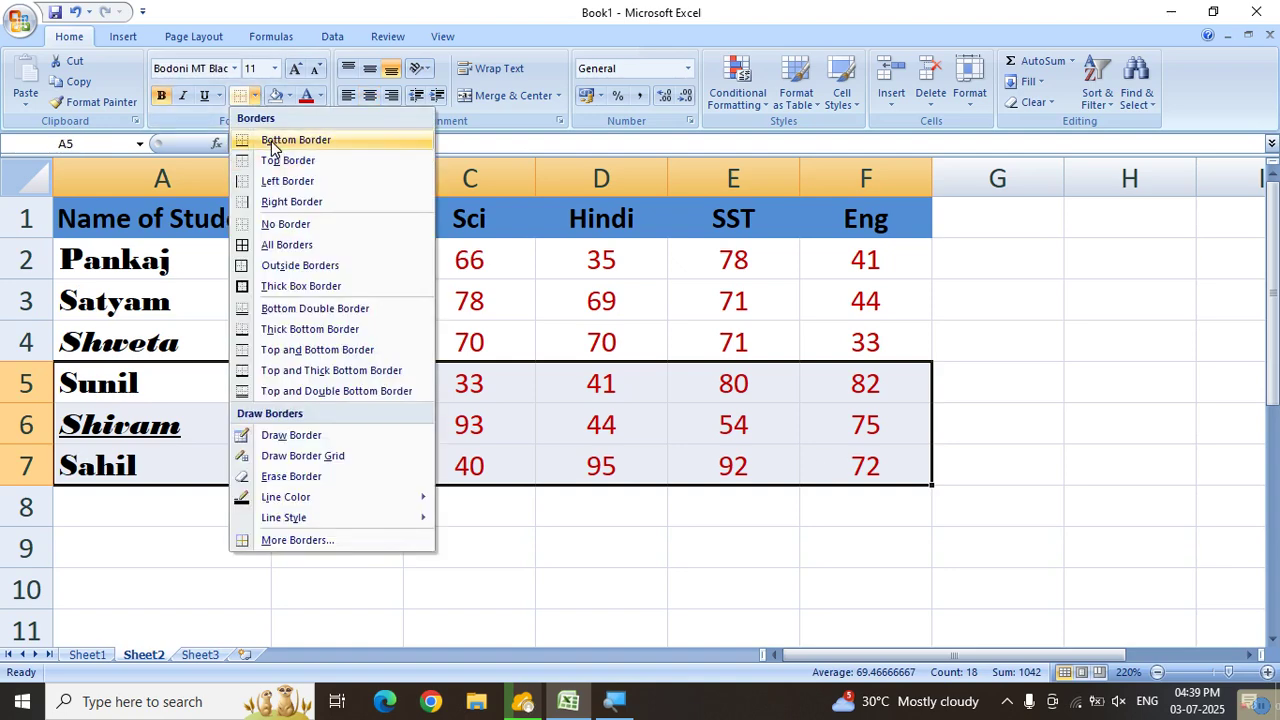
pyautogui.click(273, 140)
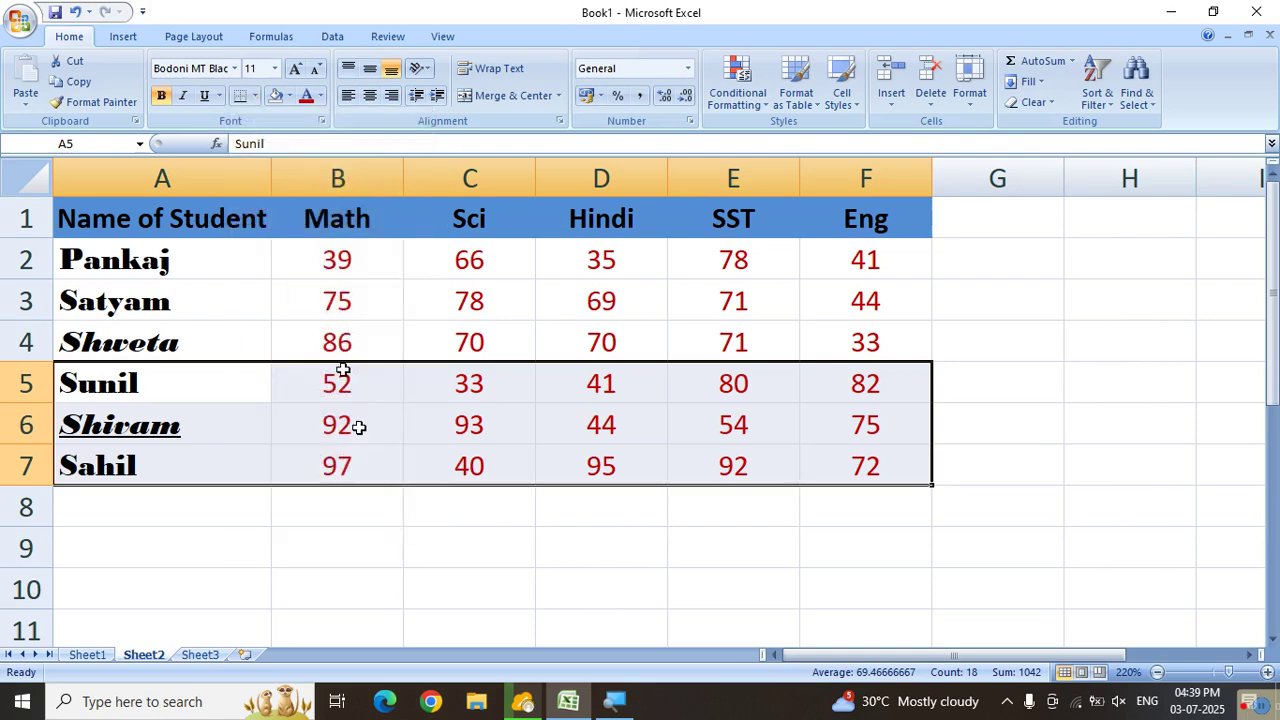
pyautogui.click(374, 577)
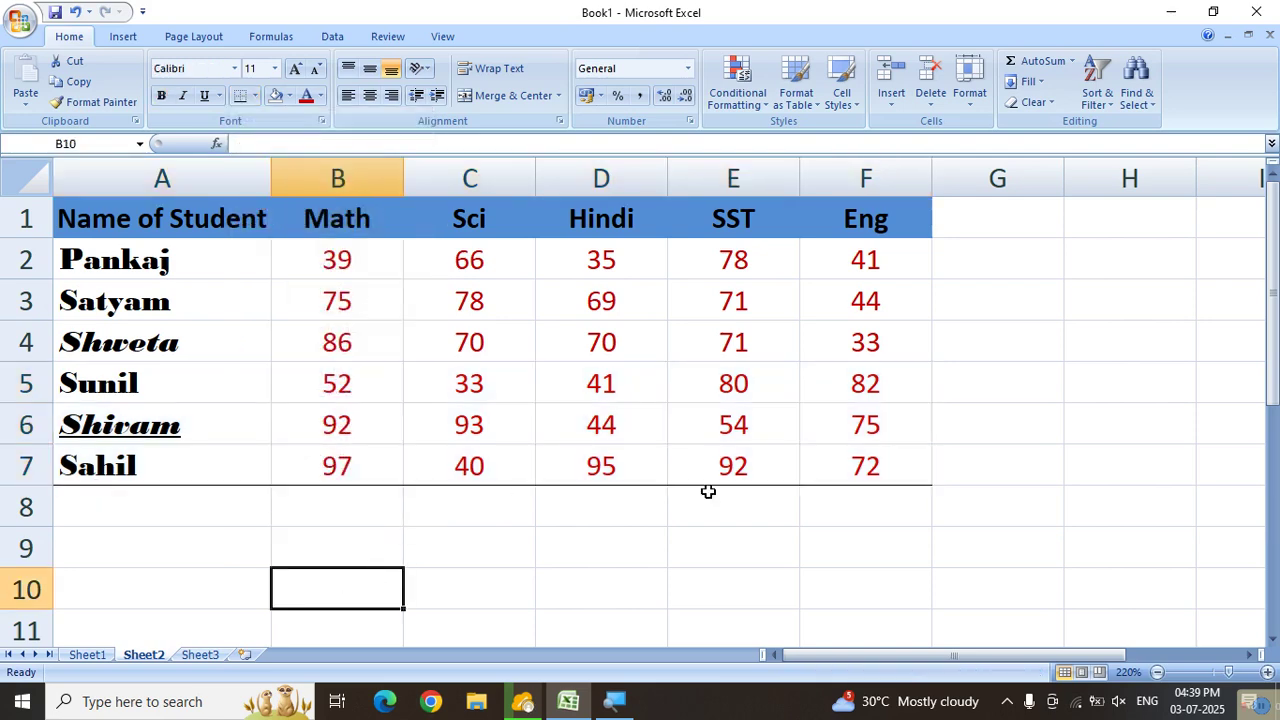
# Add a top border to the range A5:F7.
pyautogui.click(191, 384)
pyautogui.moveTo(191, 382)
pyautogui.mouseDown()
pyautogui.moveTo(700, 494)
pyautogui.moveTo(826, 474)
pyautogui.mouseUp()
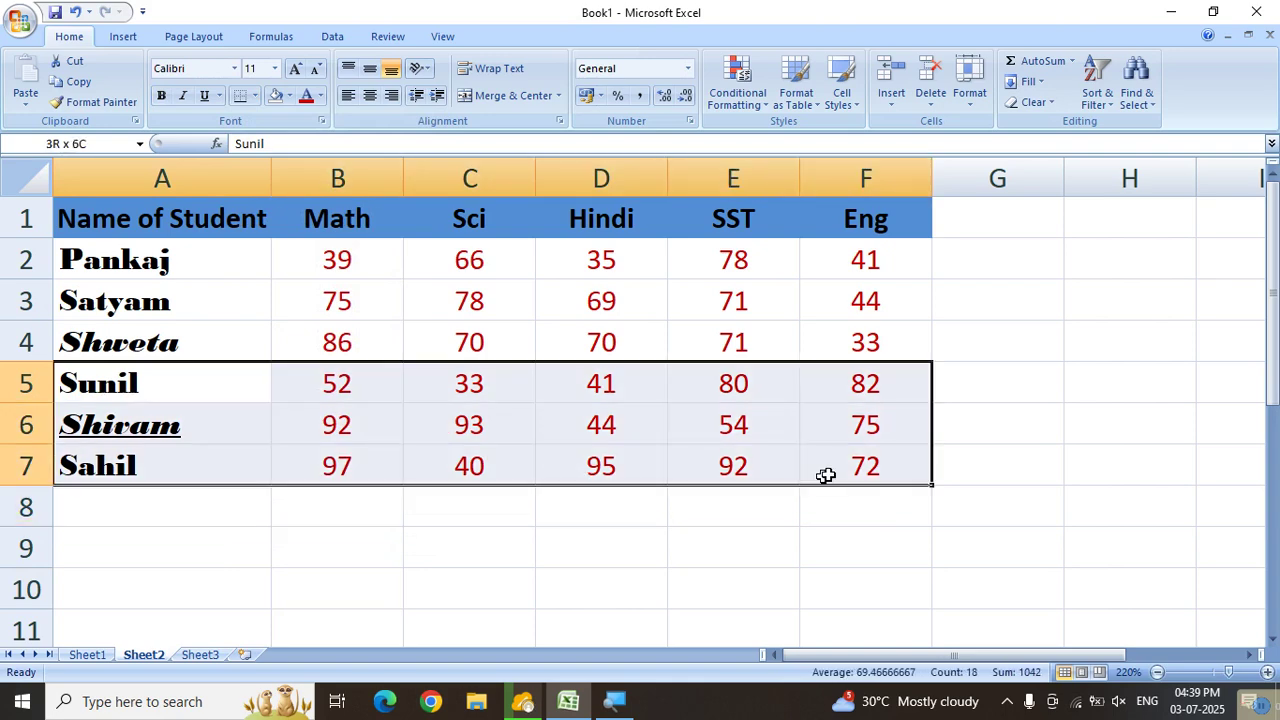
pyautogui.click(255, 97)
pyautogui.click(275, 160)
pyautogui.click(400, 549)
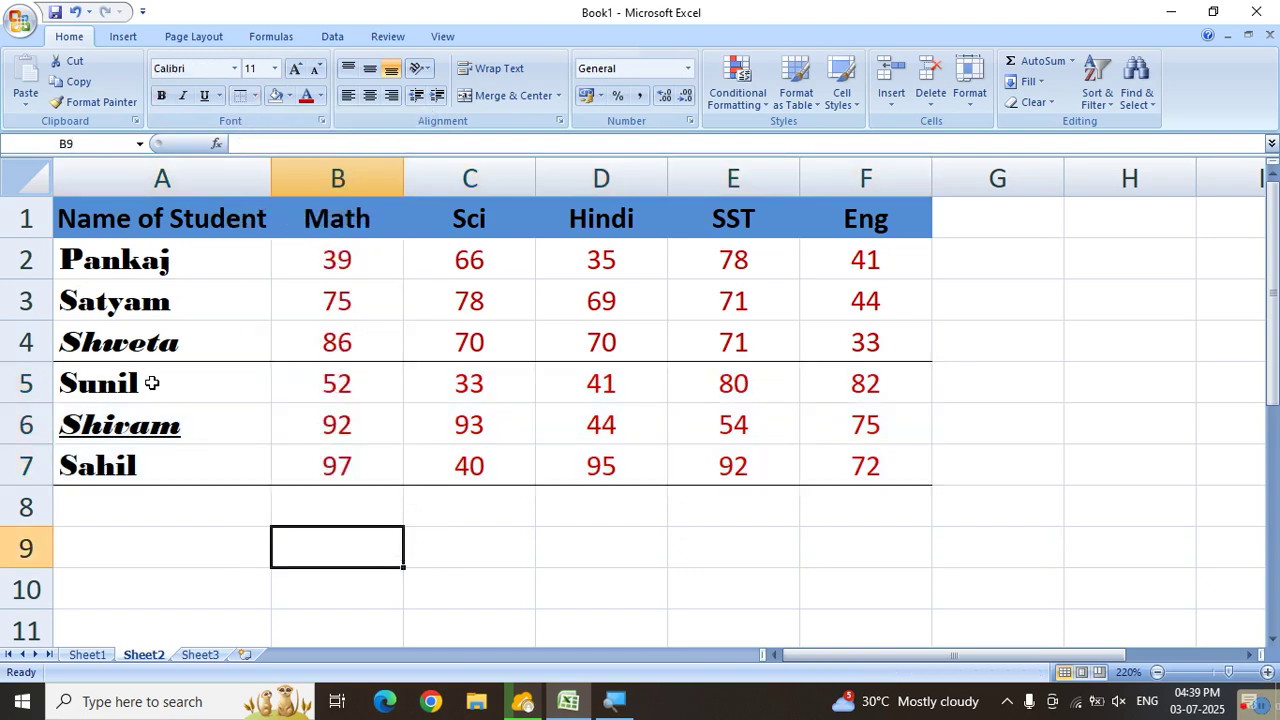
# Add a left border to the last three student rows, A5:F7.
pyautogui.click(257, 97)
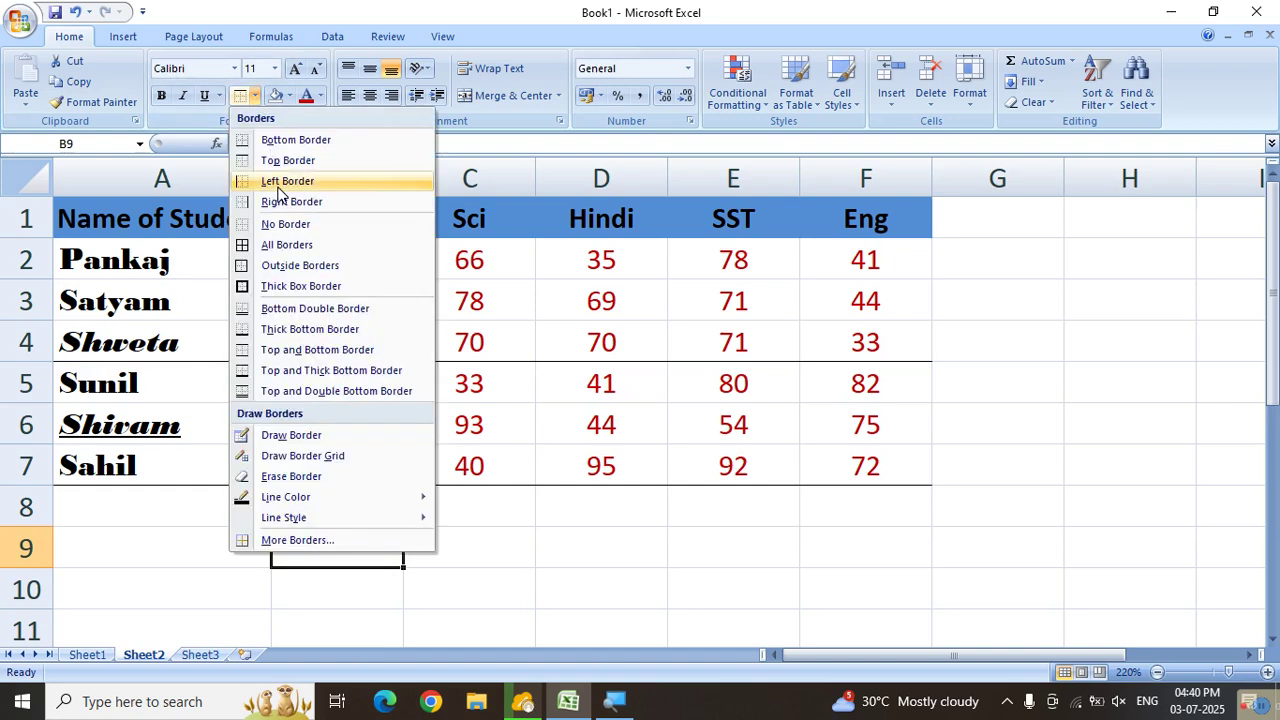
pyautogui.click(516, 618)
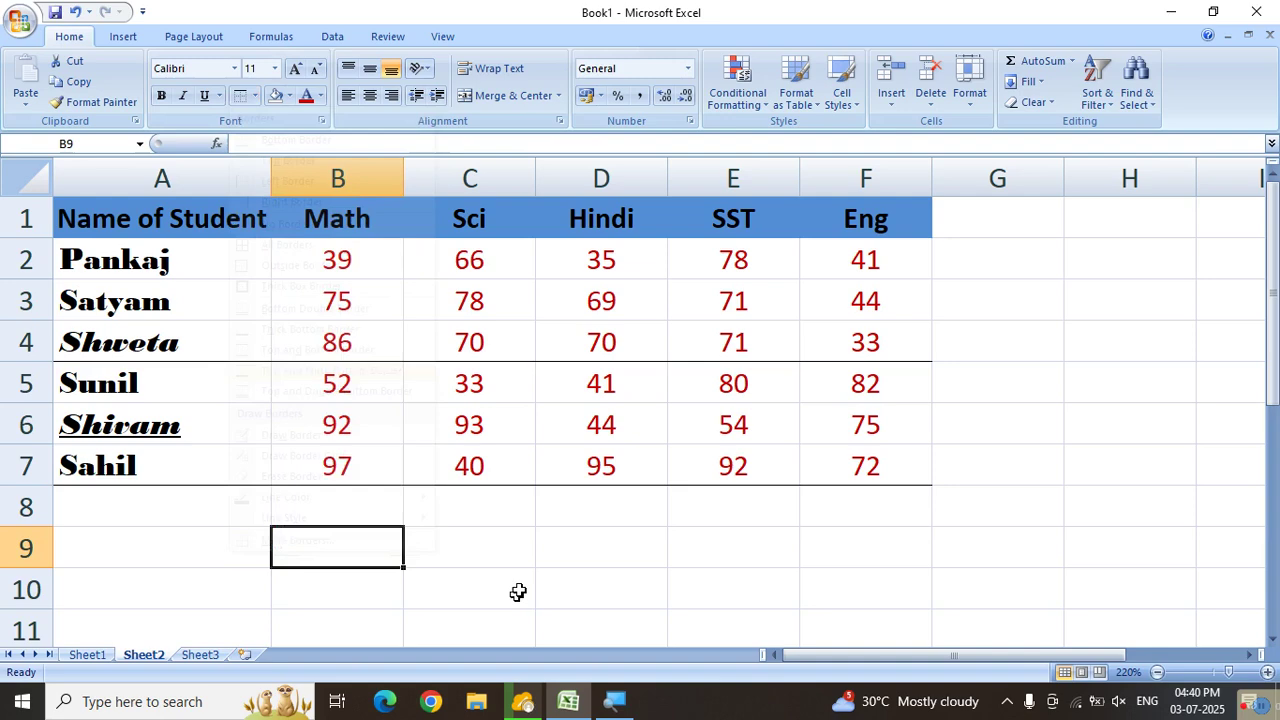
pyautogui.moveTo(118, 383); pyautogui.dragTo(803, 462)
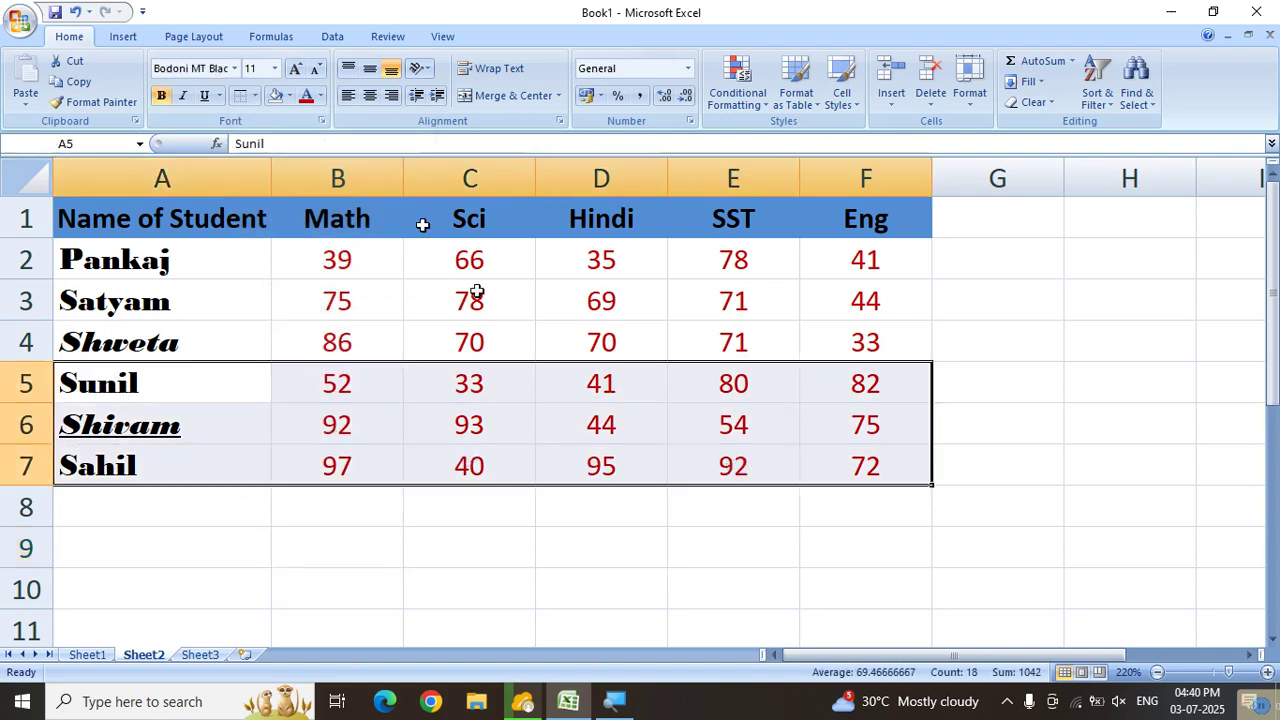
pyautogui.click(256, 97)
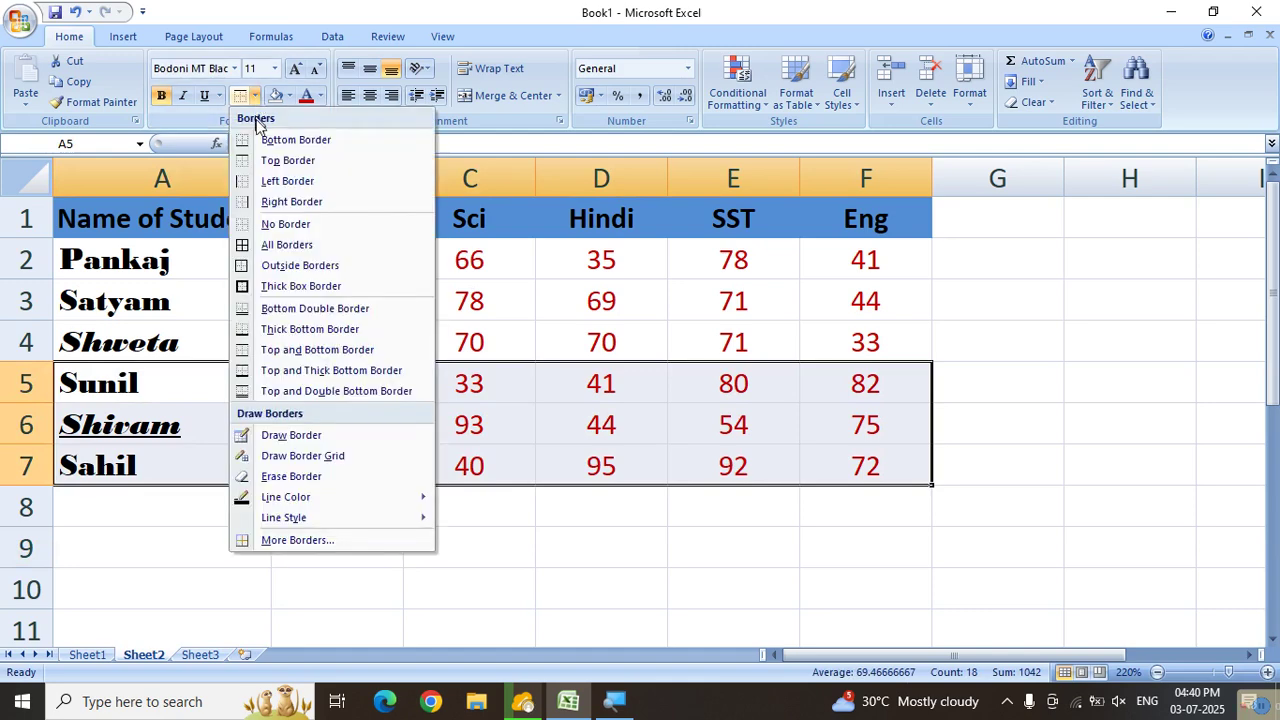
pyautogui.click(285, 182)
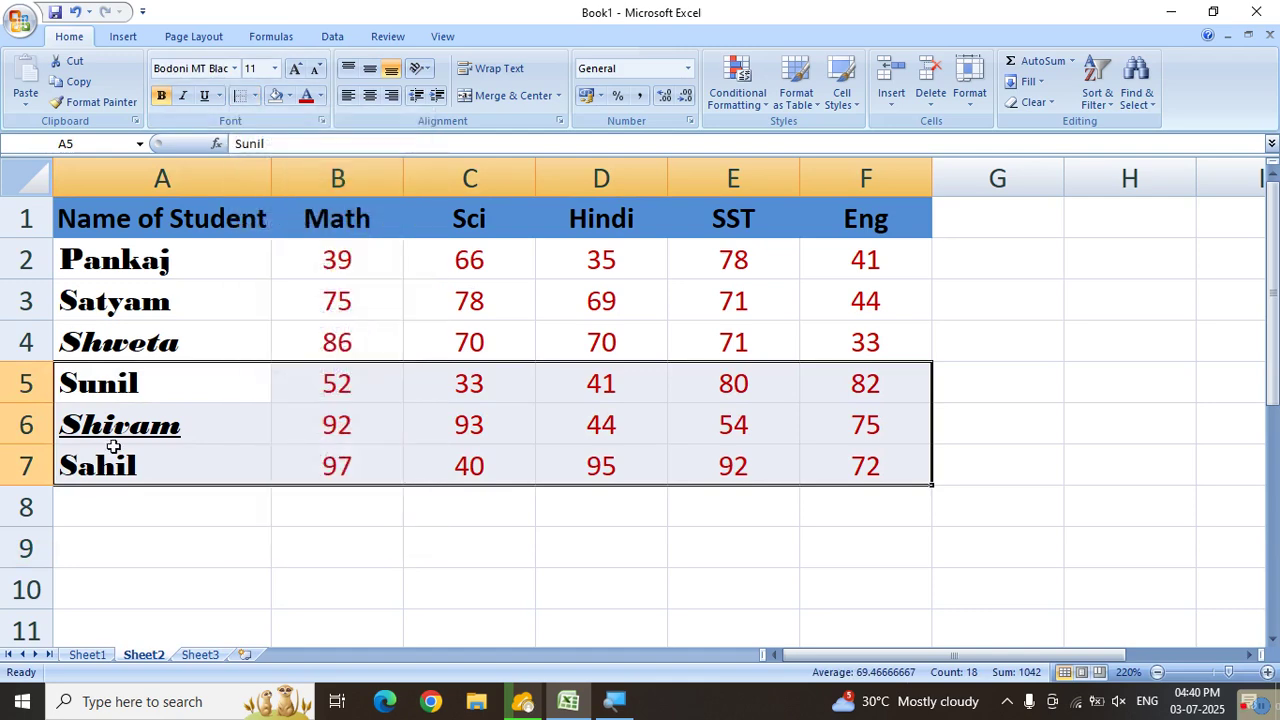
pyautogui.click(113, 447)
pyautogui.click(105, 394)
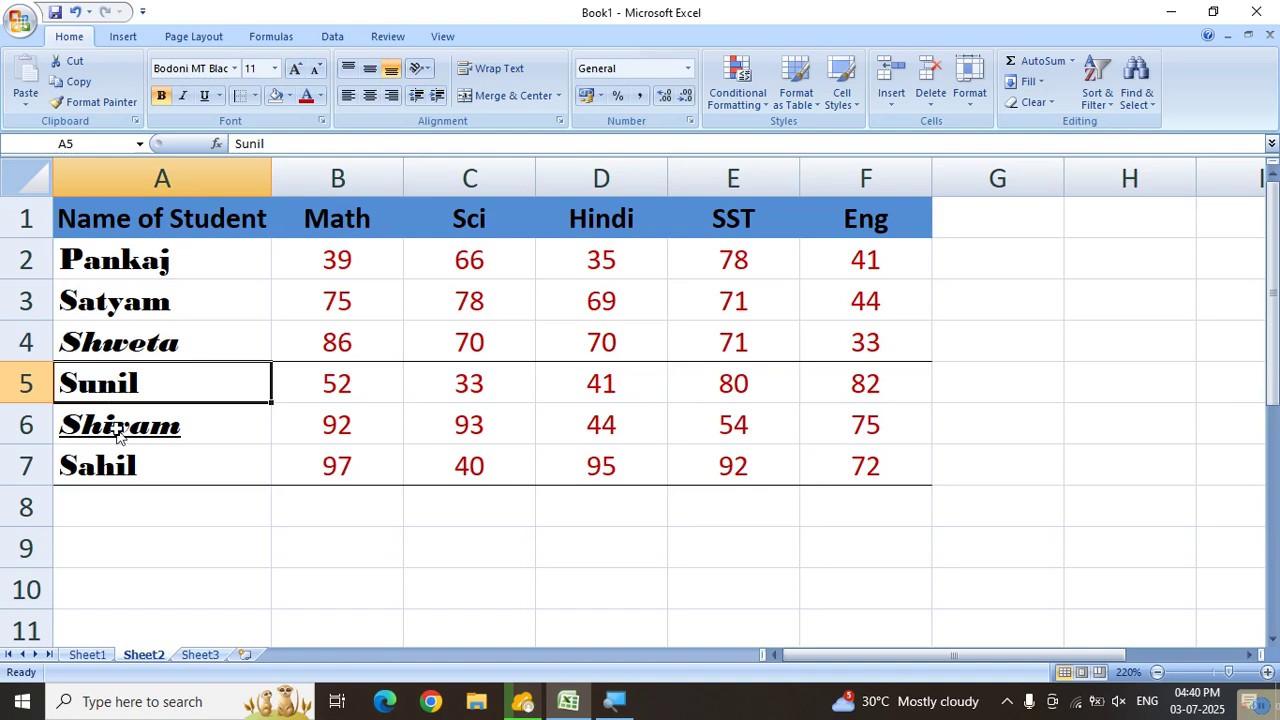
pyautogui.click(118, 430)
pyautogui.click(117, 464)
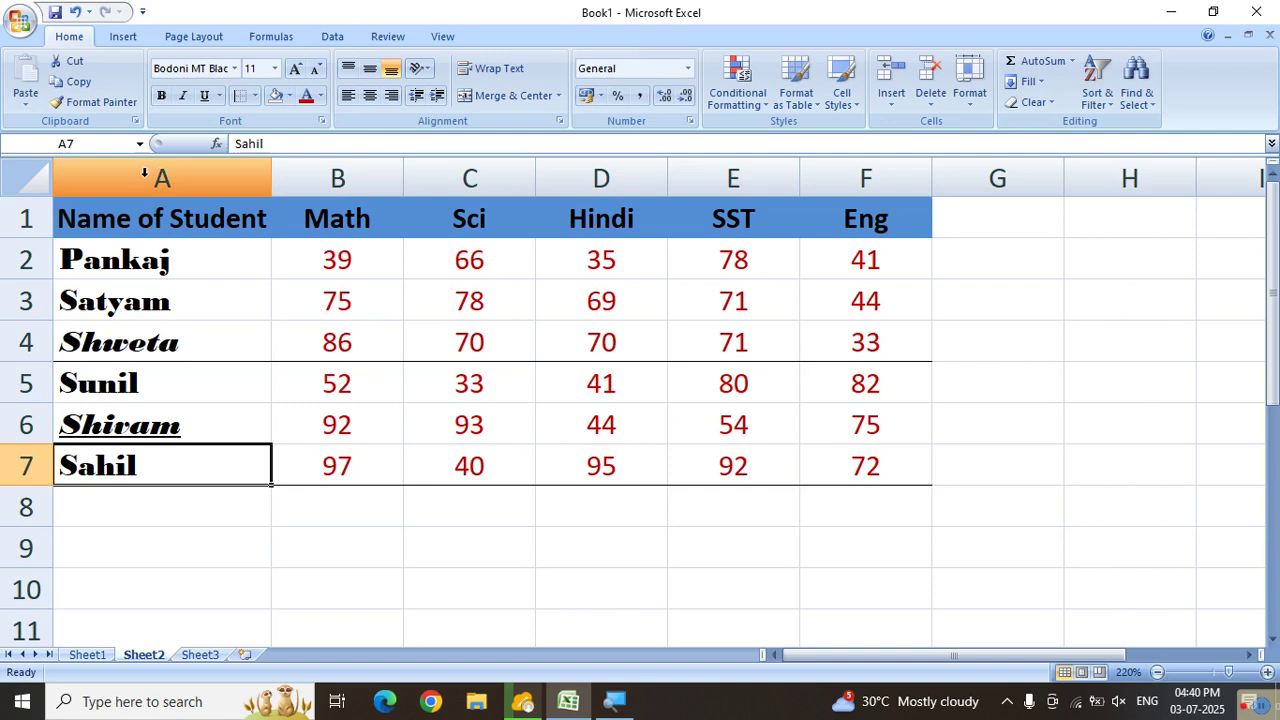
# Insert a blank column before the student names so the left edge of the marks table can be seen.
pyautogui.click(144, 175)
pyautogui.rightClick(145, 178)
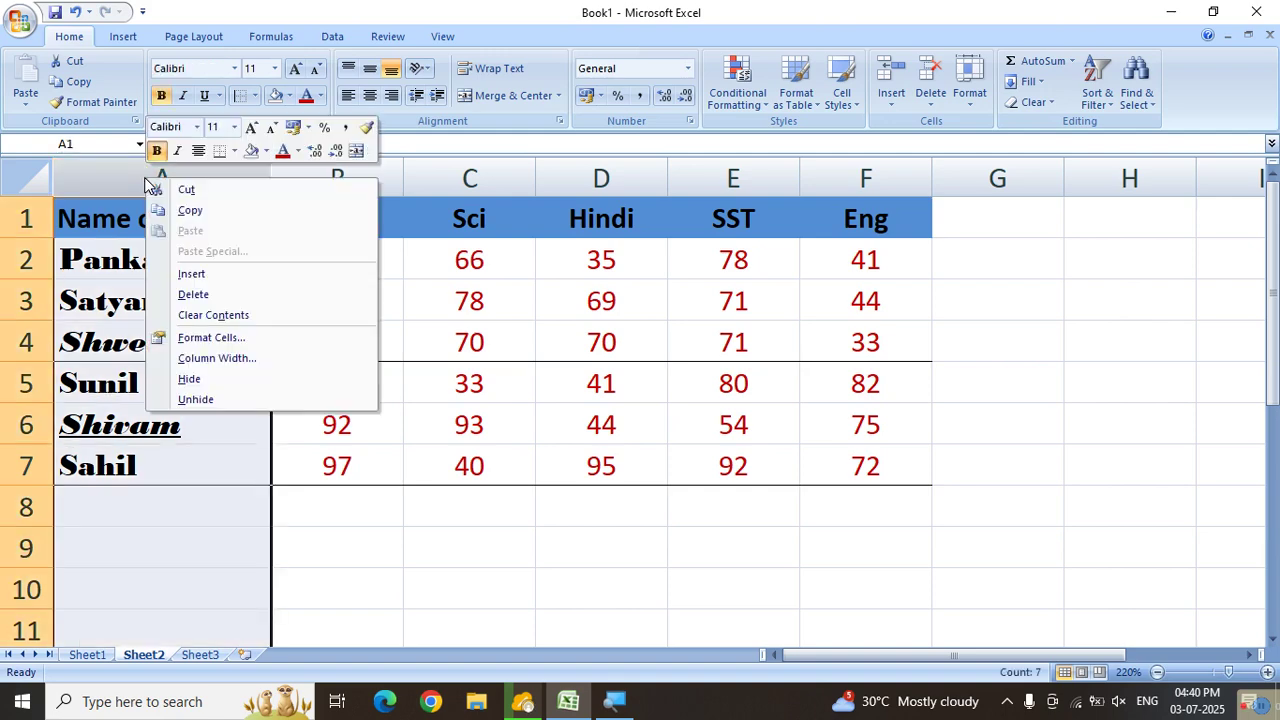
pyautogui.click(192, 276)
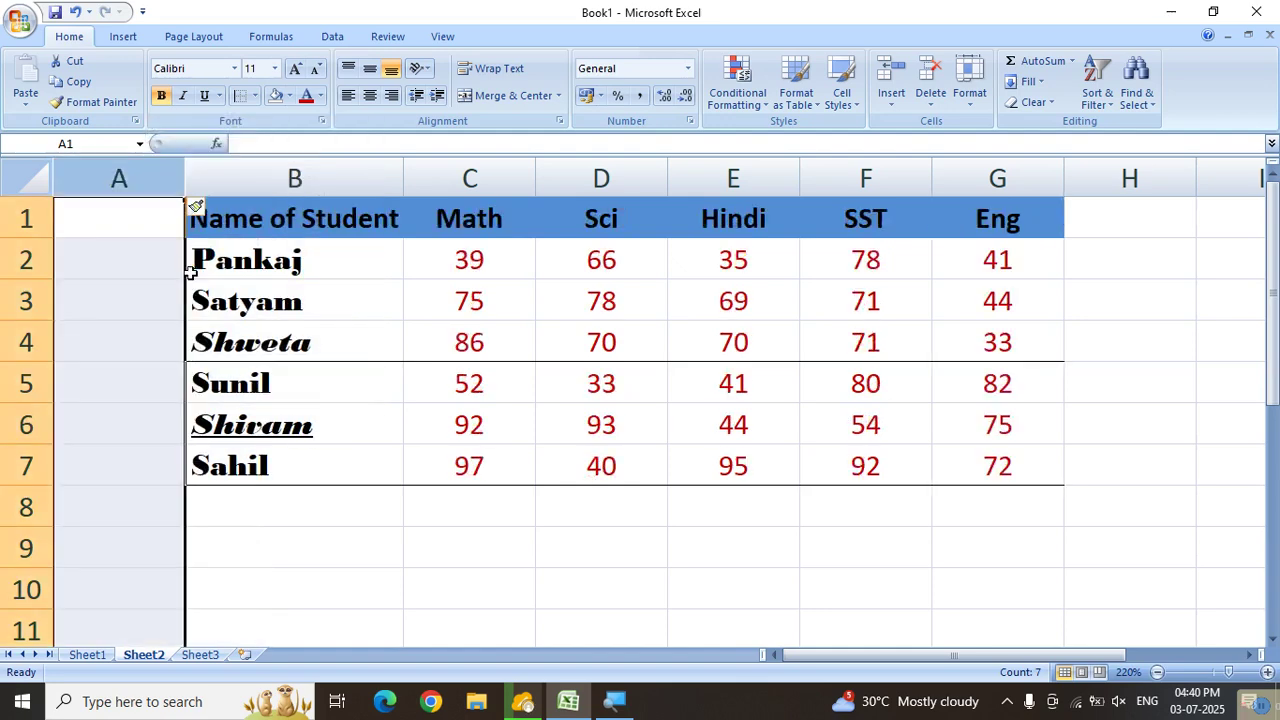
pyautogui.click(152, 284)
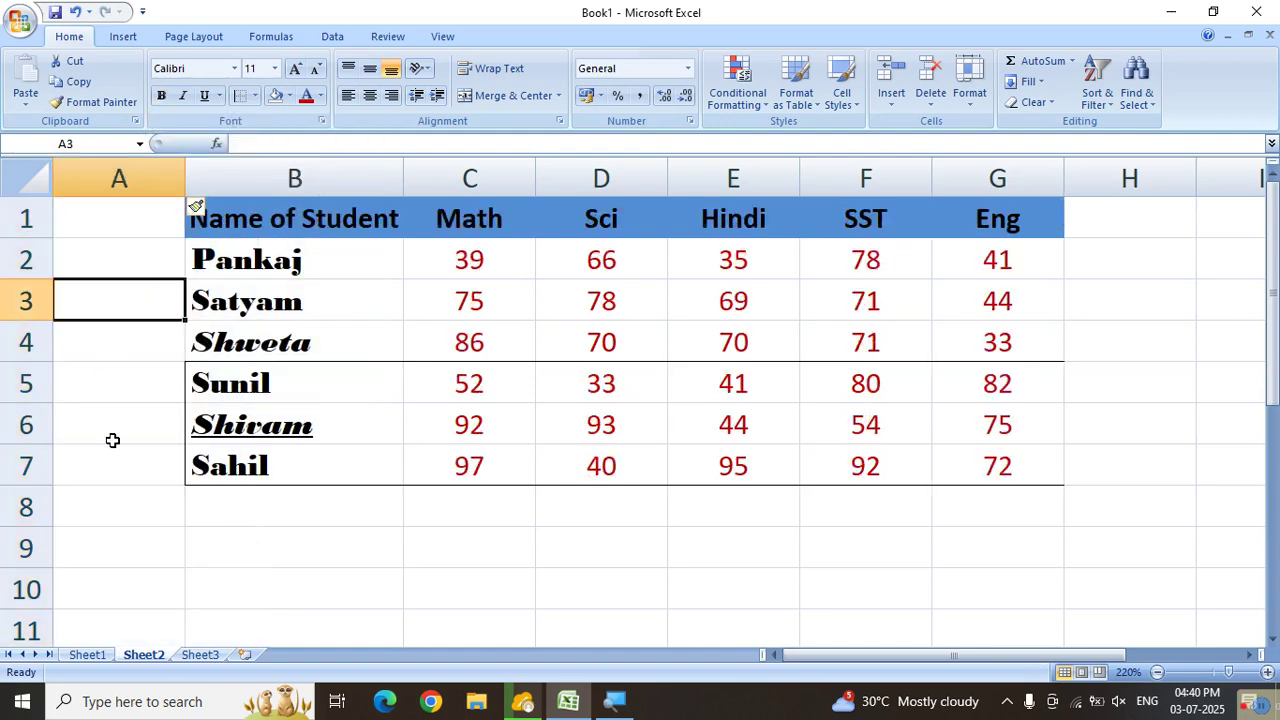
pyautogui.click(112, 441)
pyautogui.click(228, 387)
pyautogui.click(227, 426)
pyautogui.click(222, 465)
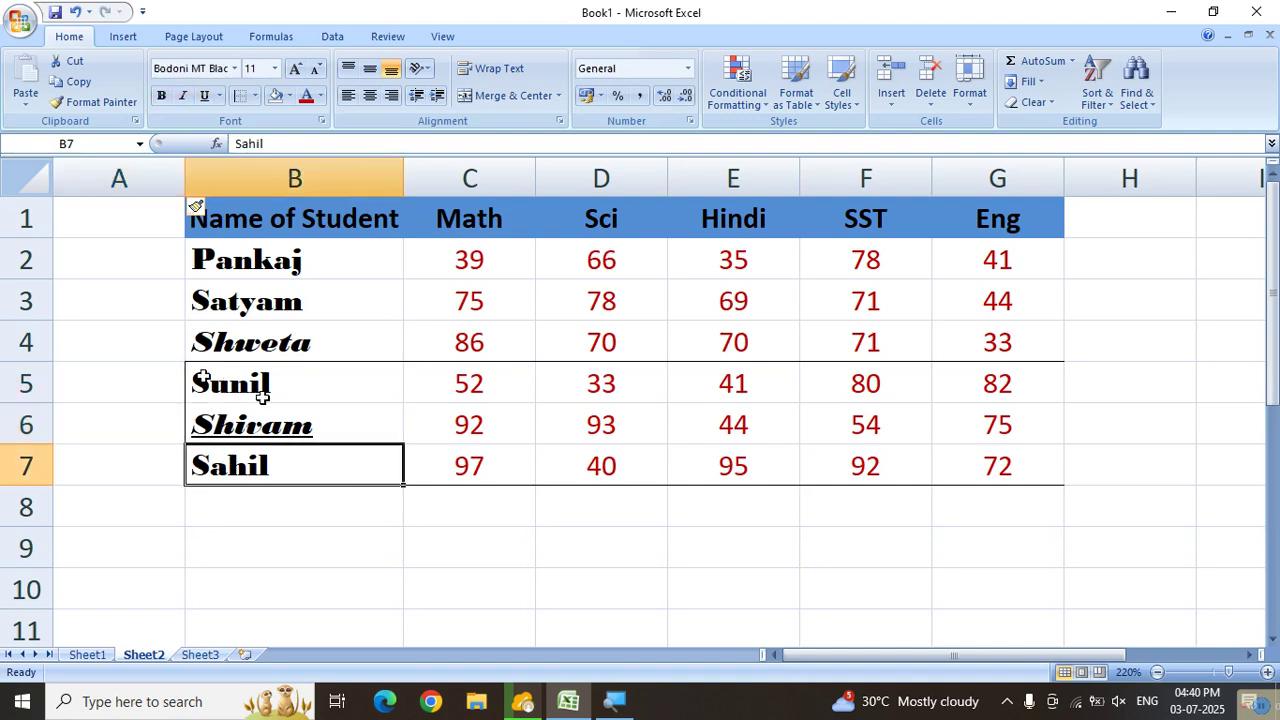
# Add a right border to the last three student rows, B5:G7.
pyautogui.moveTo(224, 382); pyautogui.dragTo(917, 461)
pyautogui.moveTo(943, 460); pyautogui.dragTo(943, 460)
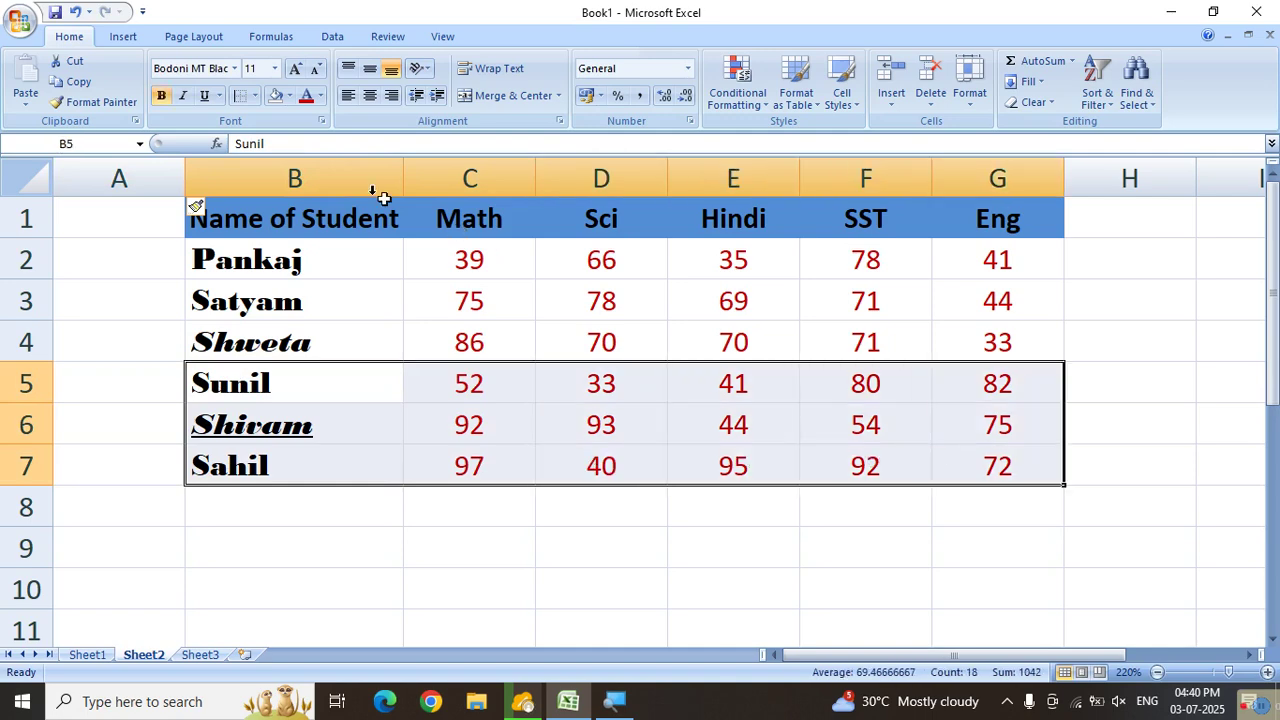
pyautogui.click(256, 97)
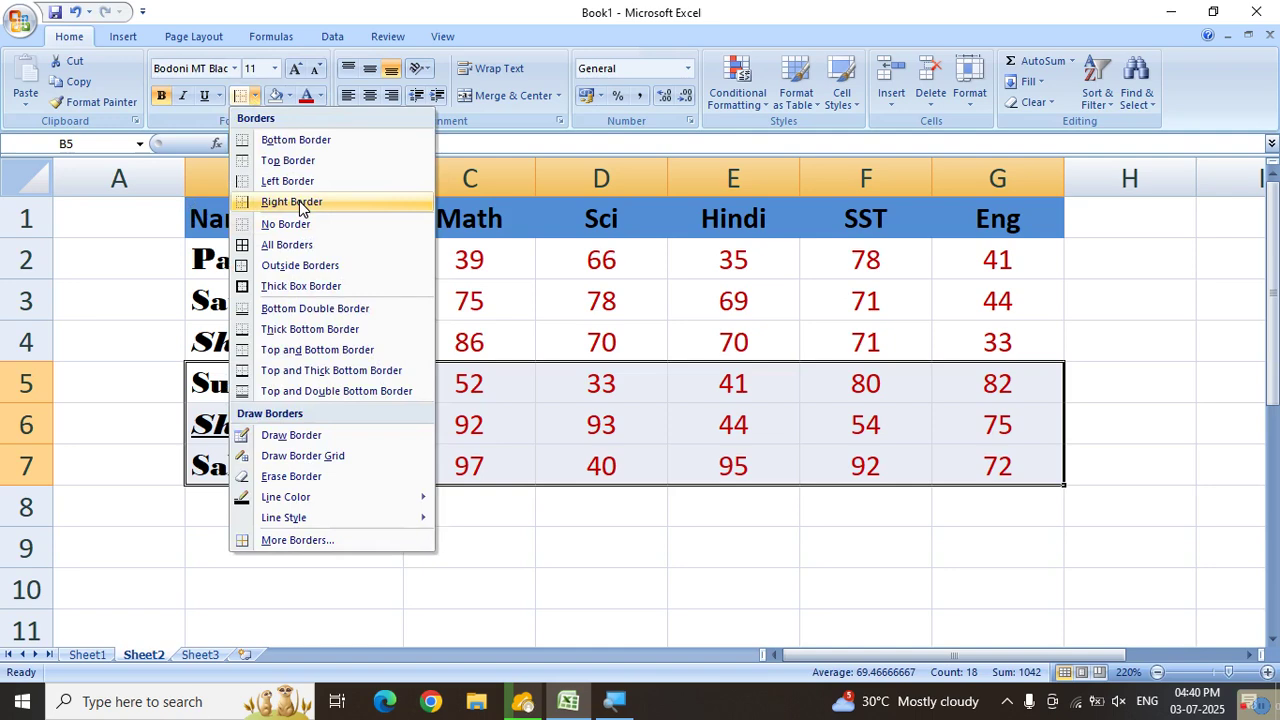
pyautogui.click(293, 202)
pyautogui.click(651, 579)
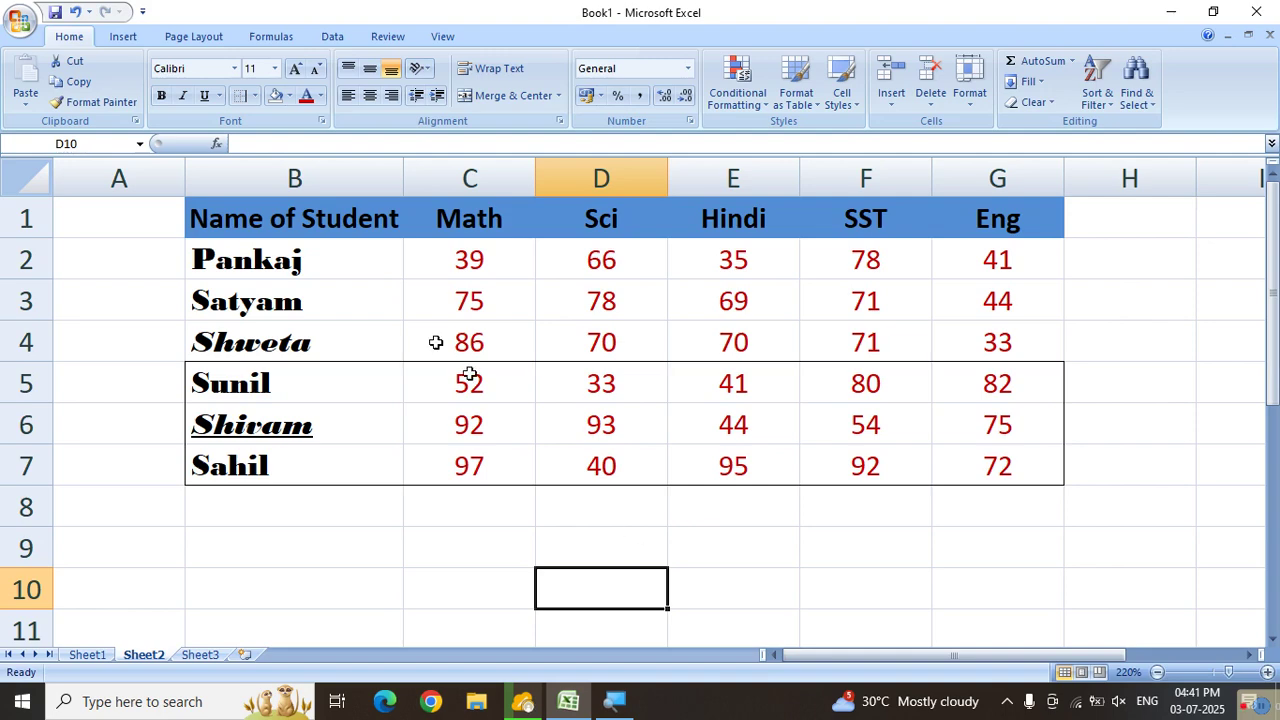
# Remove all borders from the last three student rows, B5:G7.
pyautogui.moveTo(297, 388); pyautogui.dragTo(946, 457)
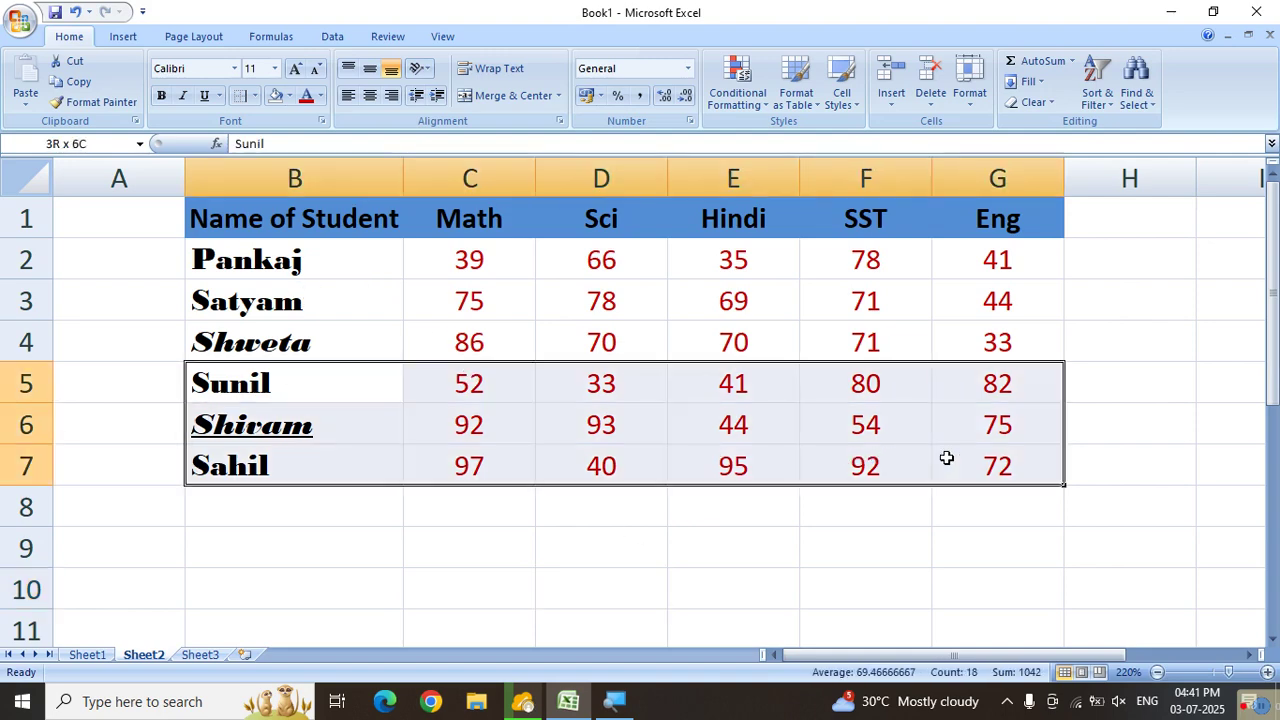
pyautogui.click(254, 96)
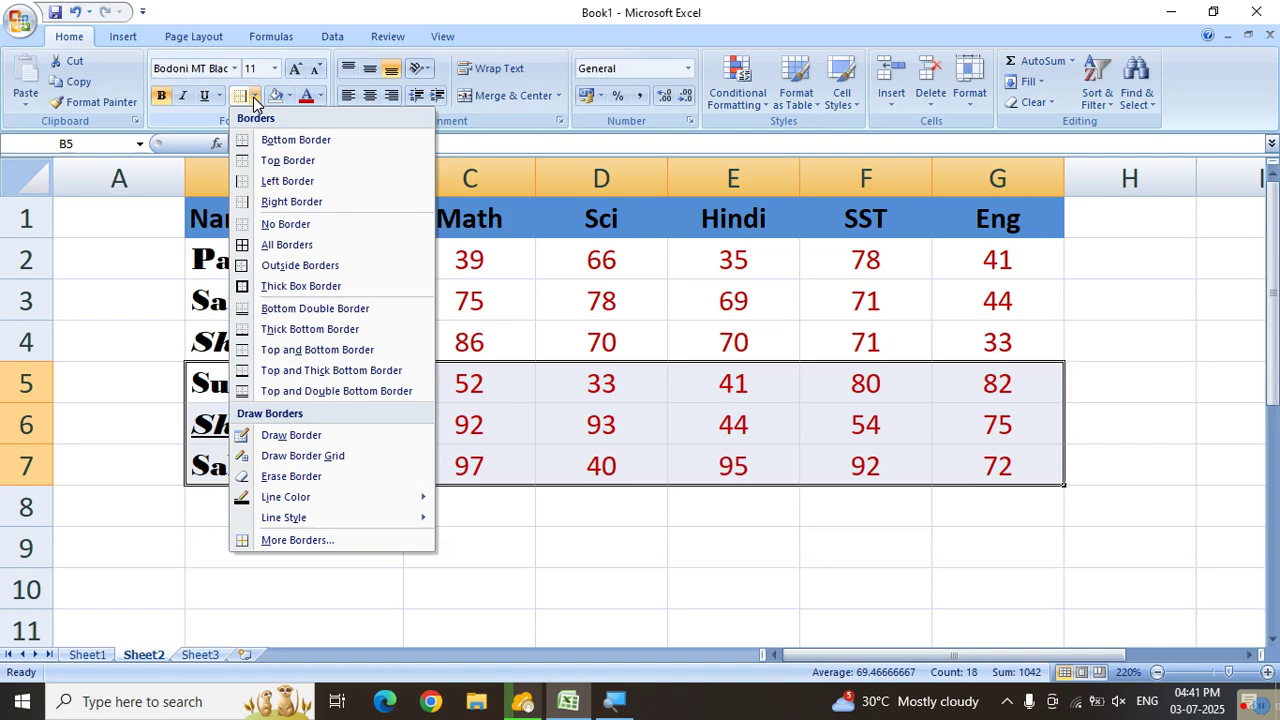
pyautogui.click(283, 226)
pyautogui.click(417, 556)
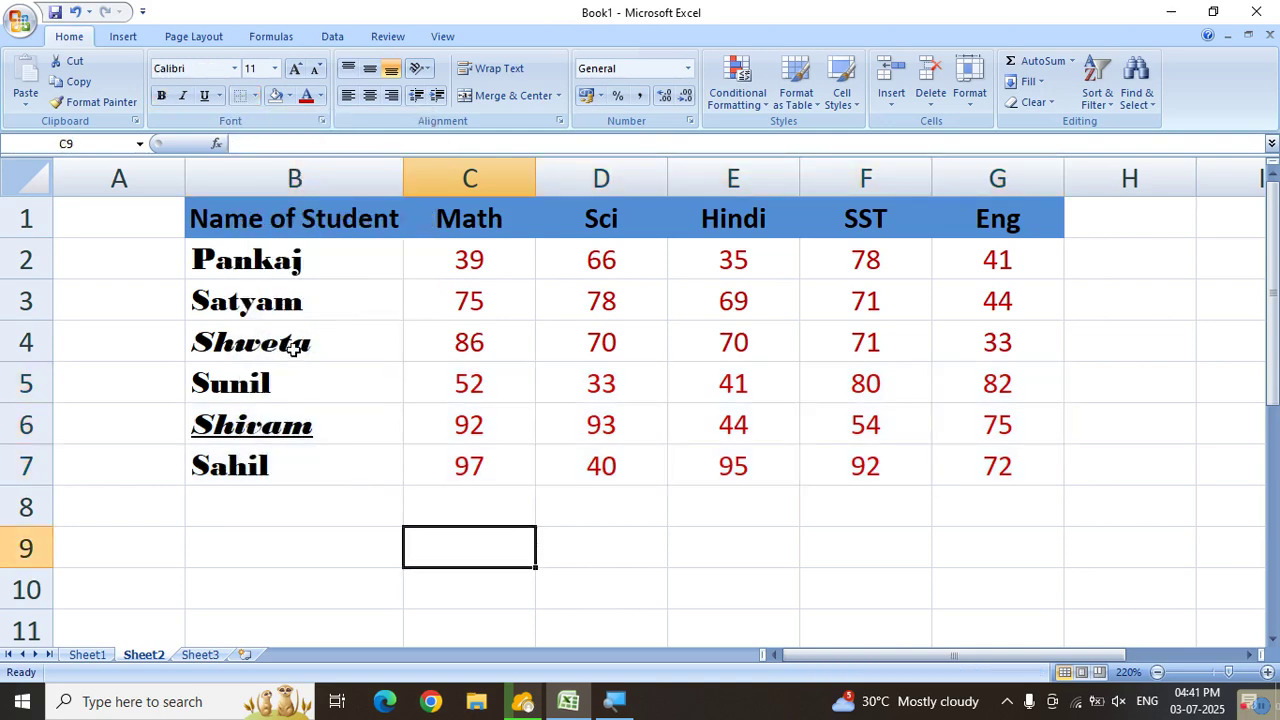
# Apply All Borders to the whole marks table, B1:G7.
pyautogui.moveTo(286, 216); pyautogui.dragTo(986, 463)
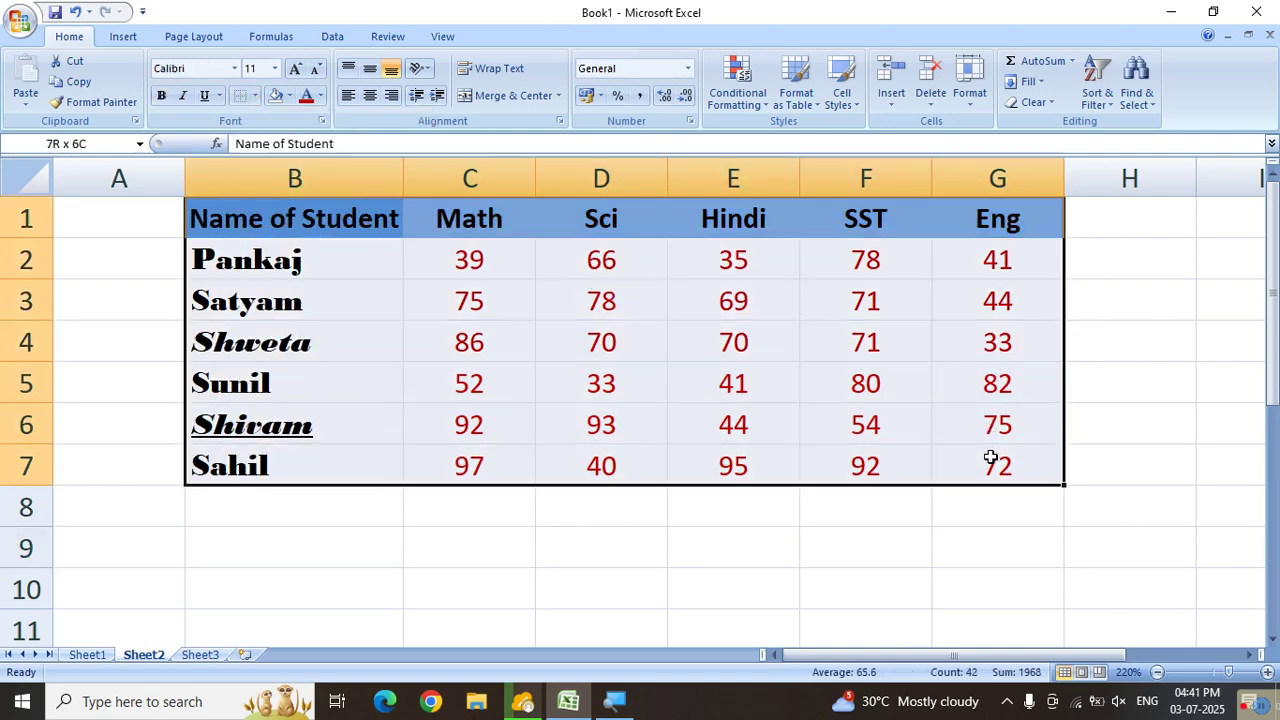
pyautogui.click(257, 99)
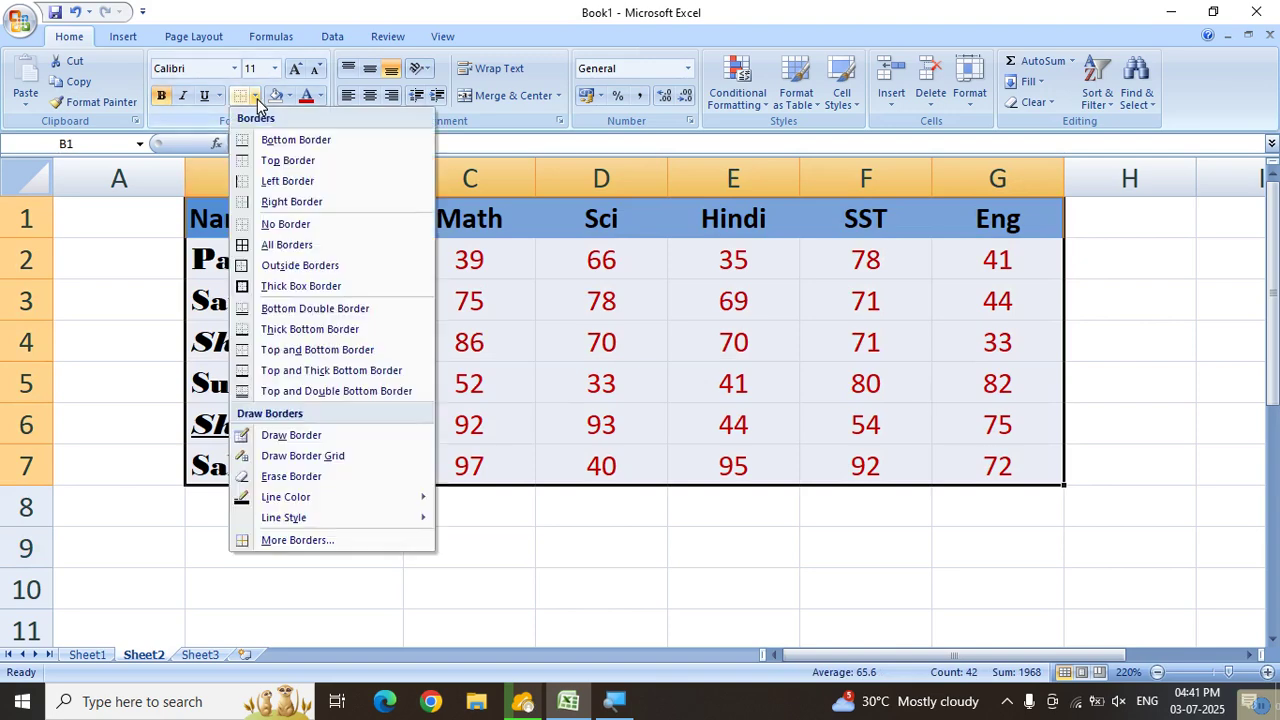
pyautogui.click(266, 254)
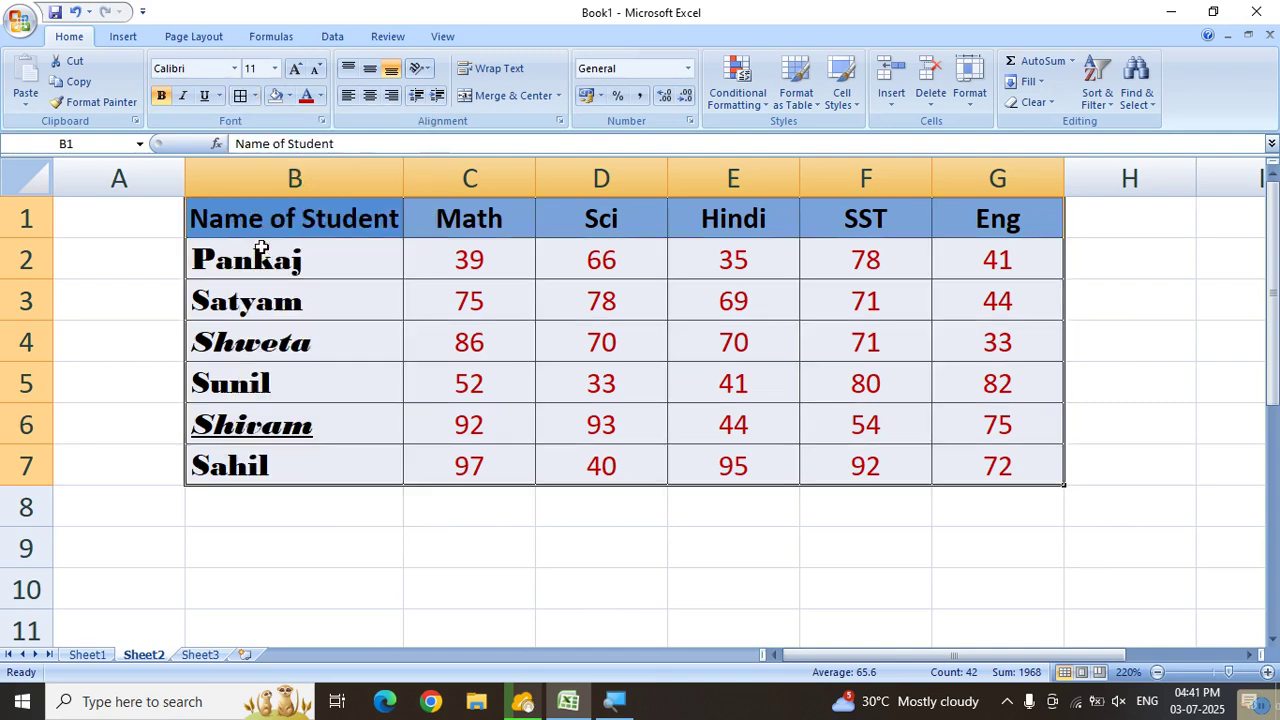
pyautogui.click(594, 400)
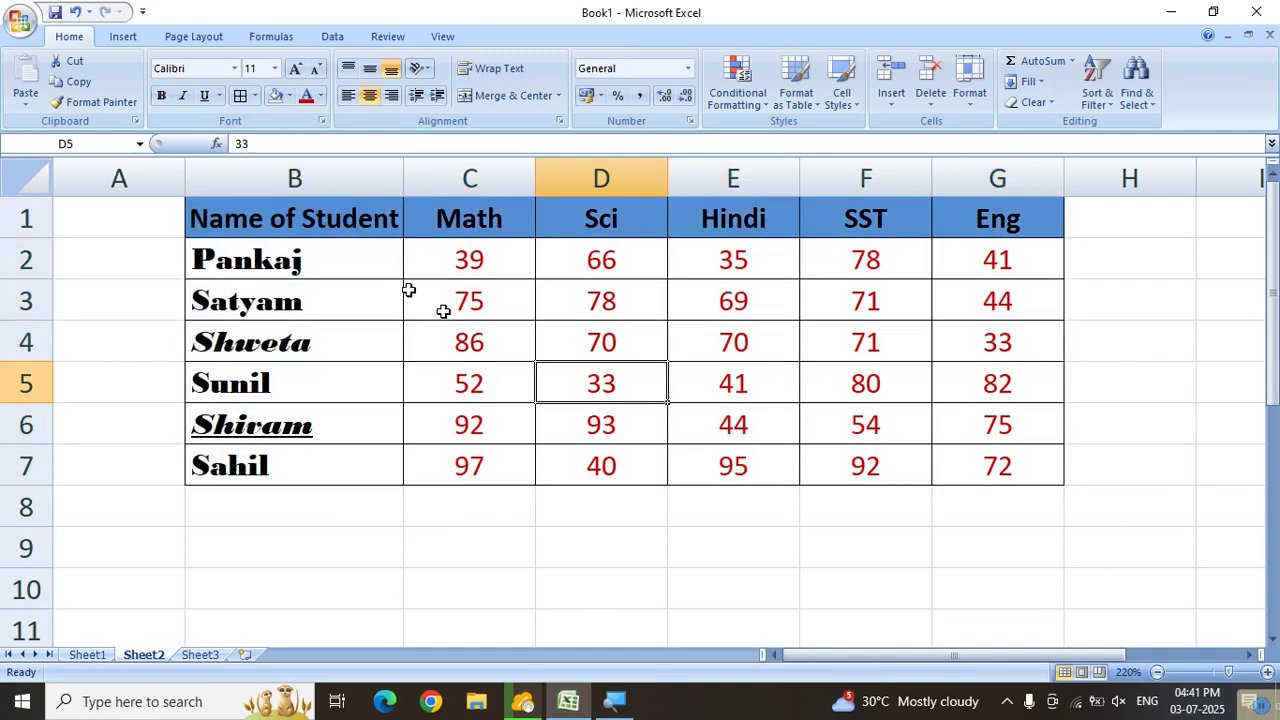
# Clear every border from the whole marks table, B1:G7.
pyautogui.moveTo(308, 220); pyautogui.dragTo(960, 454)
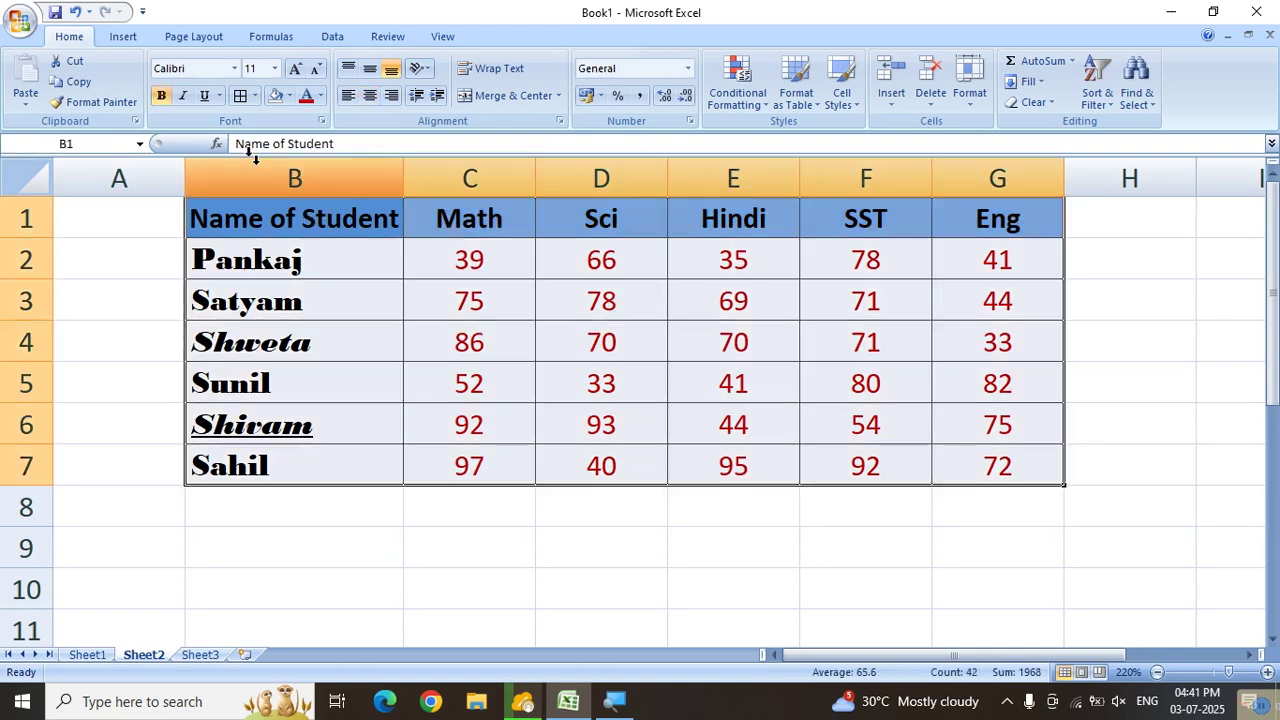
pyautogui.click(256, 96)
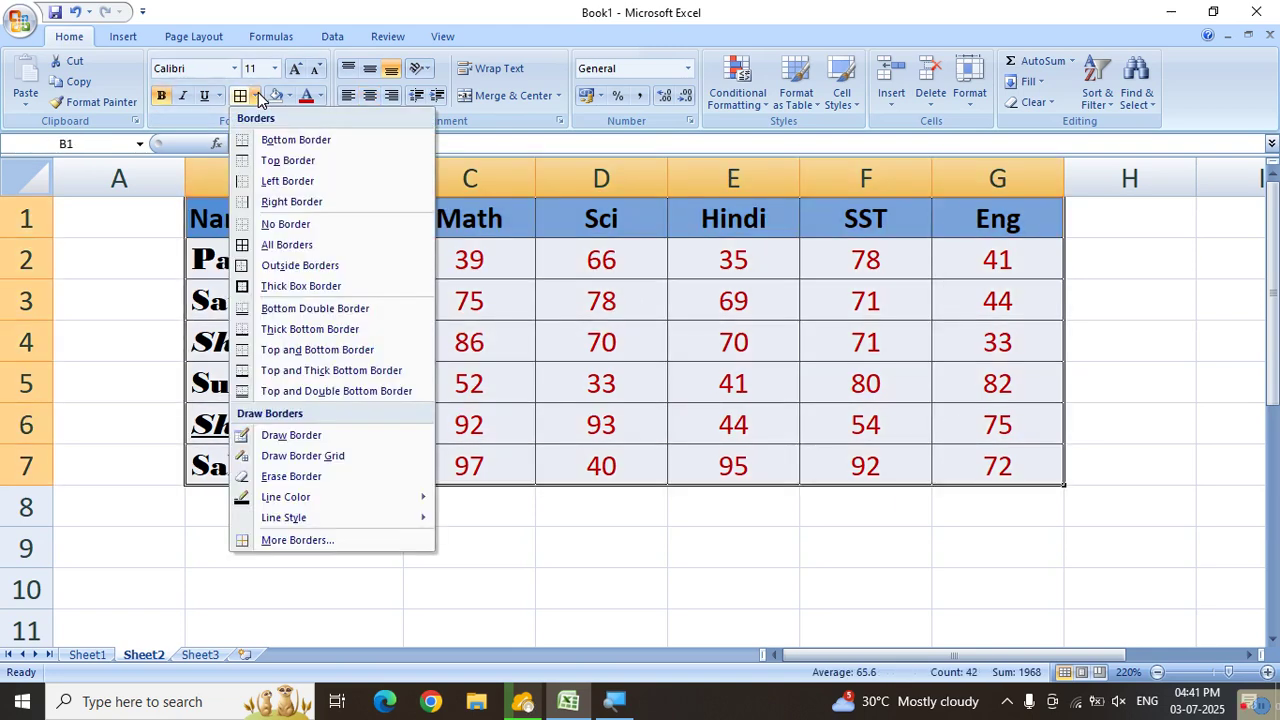
pyautogui.click(281, 226)
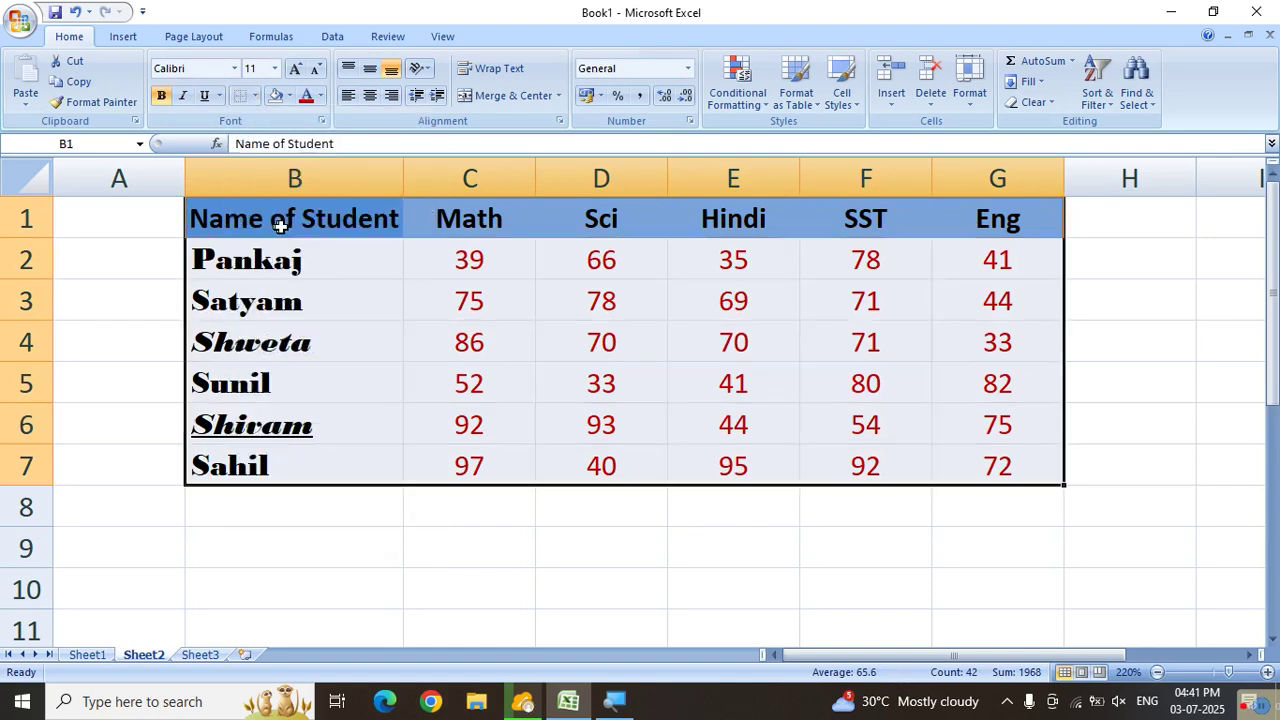
pyautogui.click(526, 548)
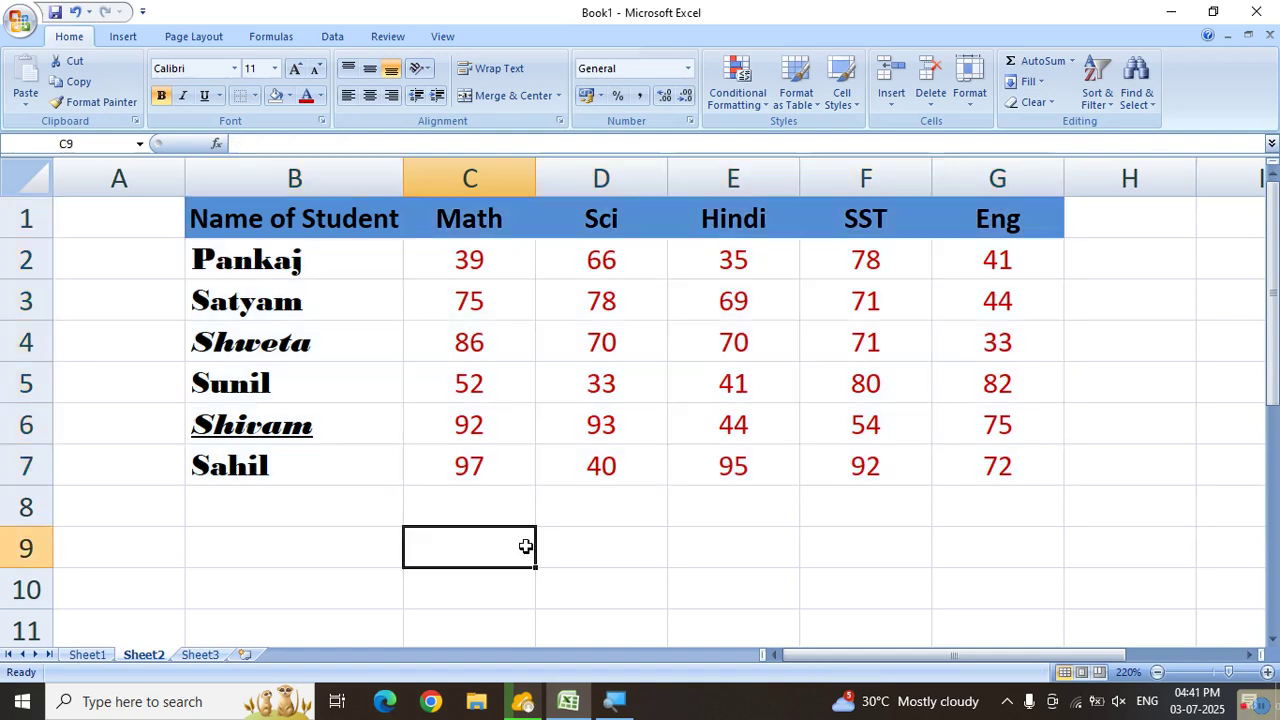
# Apply Outside Borders around the block of marks in C4:F6.
pyautogui.moveTo(245, 361); pyautogui.dragTo(951, 429)
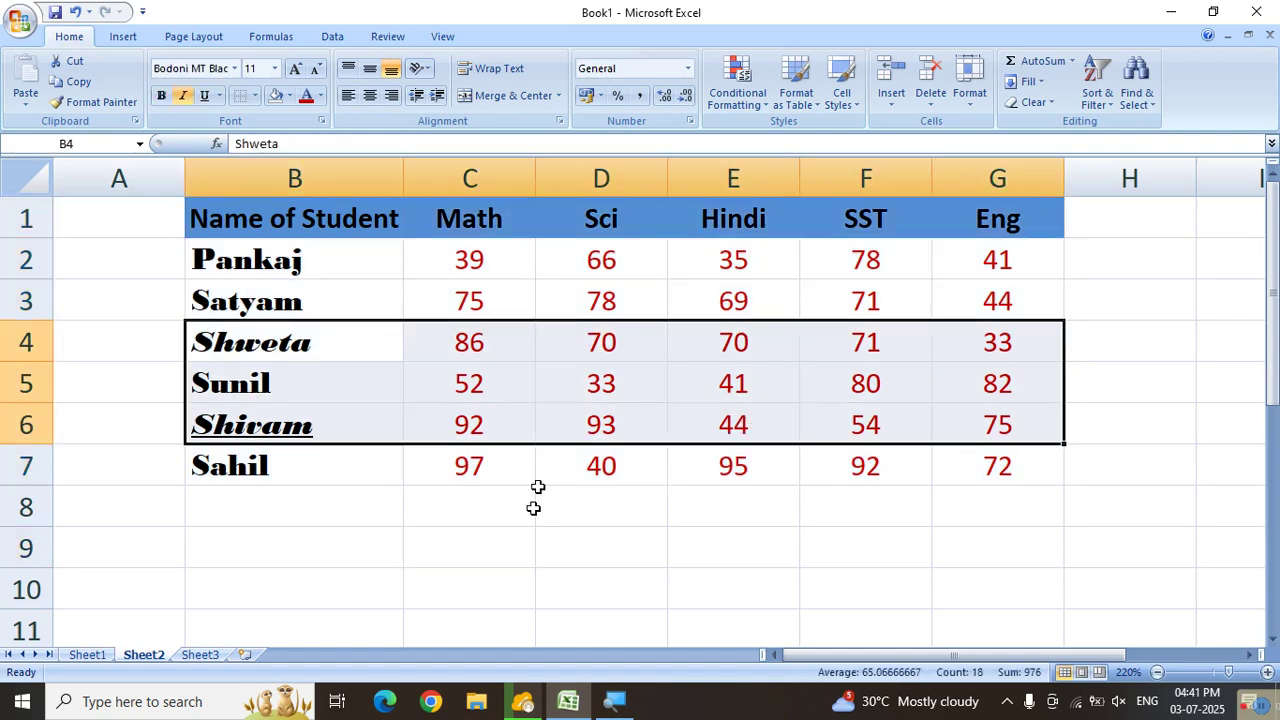
pyautogui.click(531, 508)
pyautogui.moveTo(469, 339); pyautogui.dragTo(863, 417)
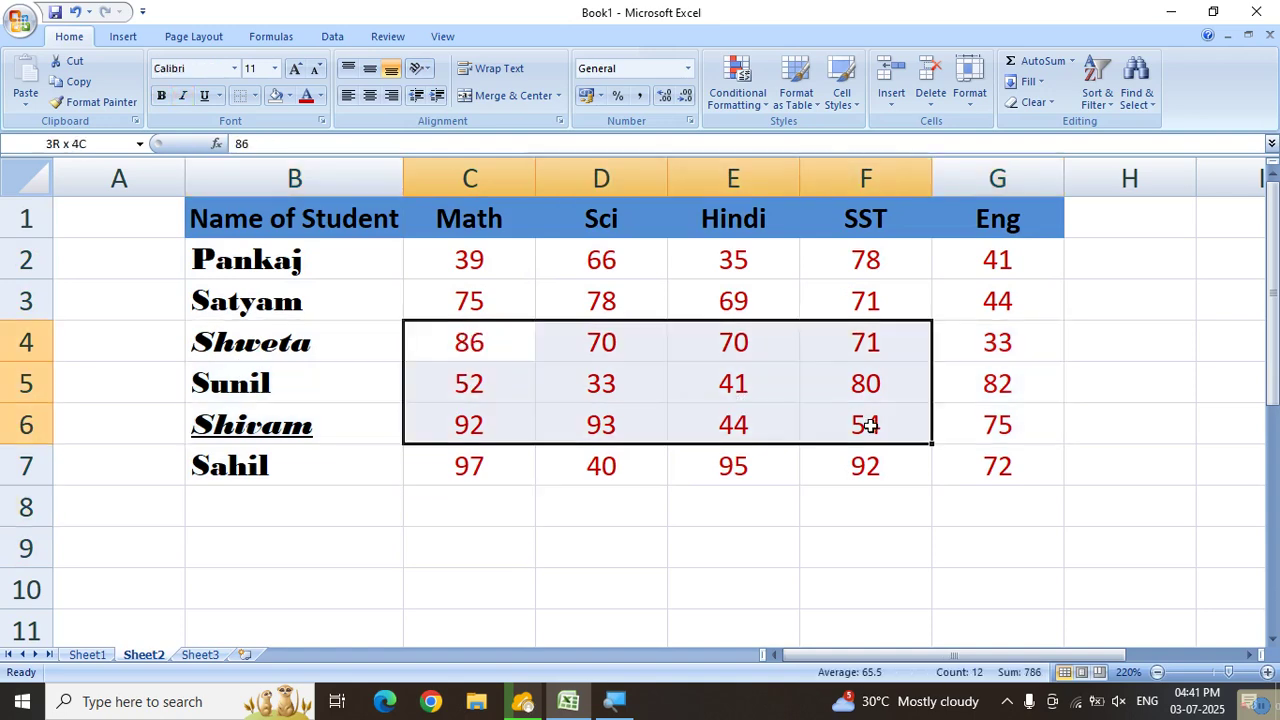
pyautogui.click(255, 96)
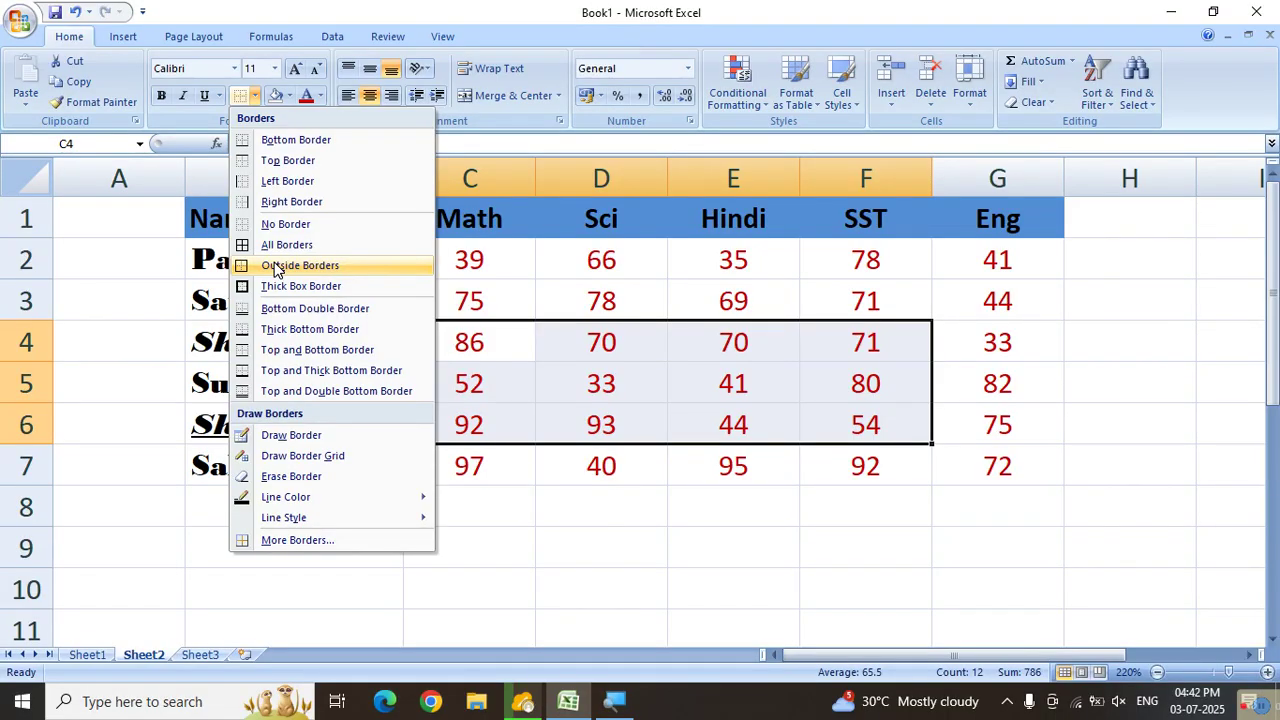
pyautogui.click(275, 266)
pyautogui.click(522, 588)
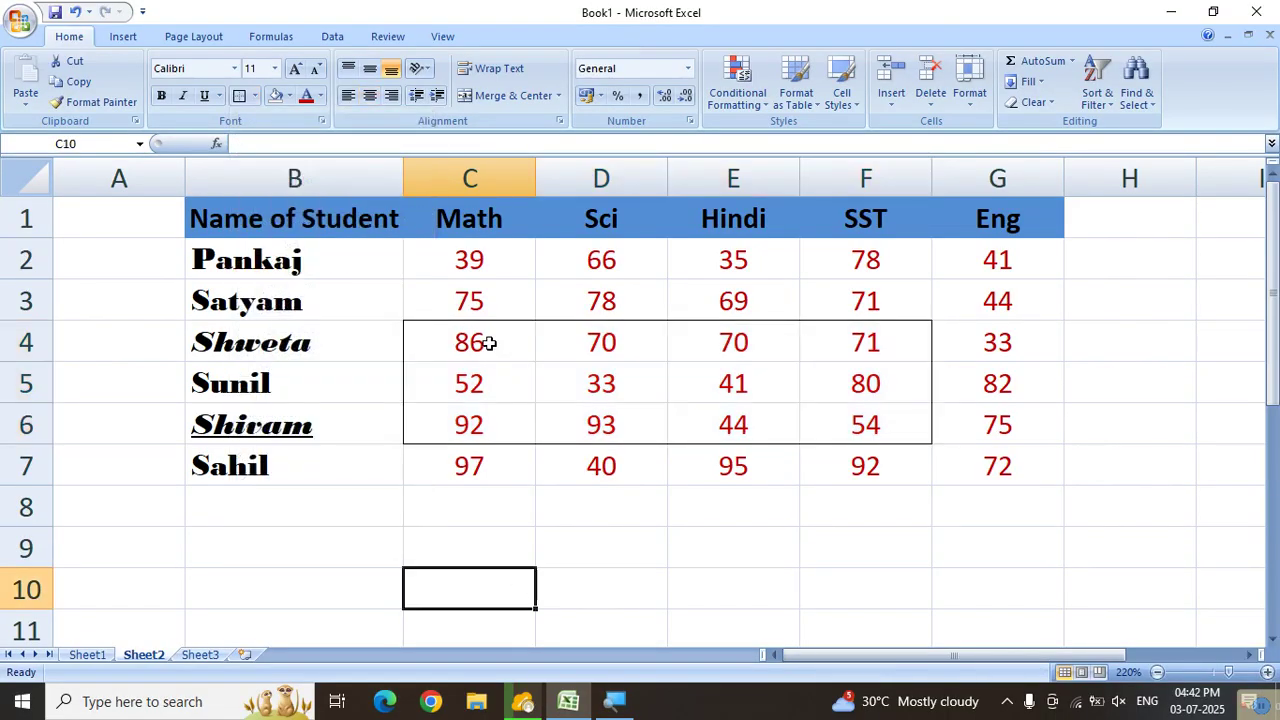
# Remove the borders from the block of marks in C4:F6.
pyautogui.moveTo(486, 342); pyautogui.dragTo(829, 423)
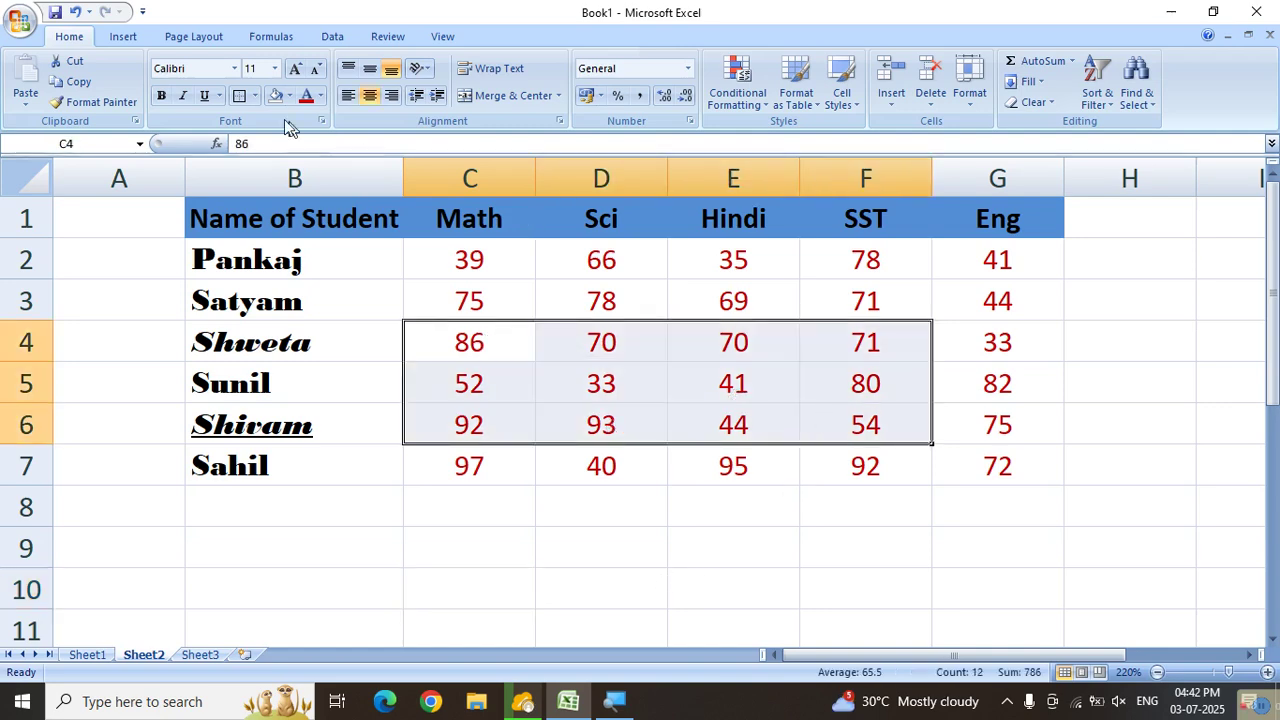
pyautogui.click(256, 96)
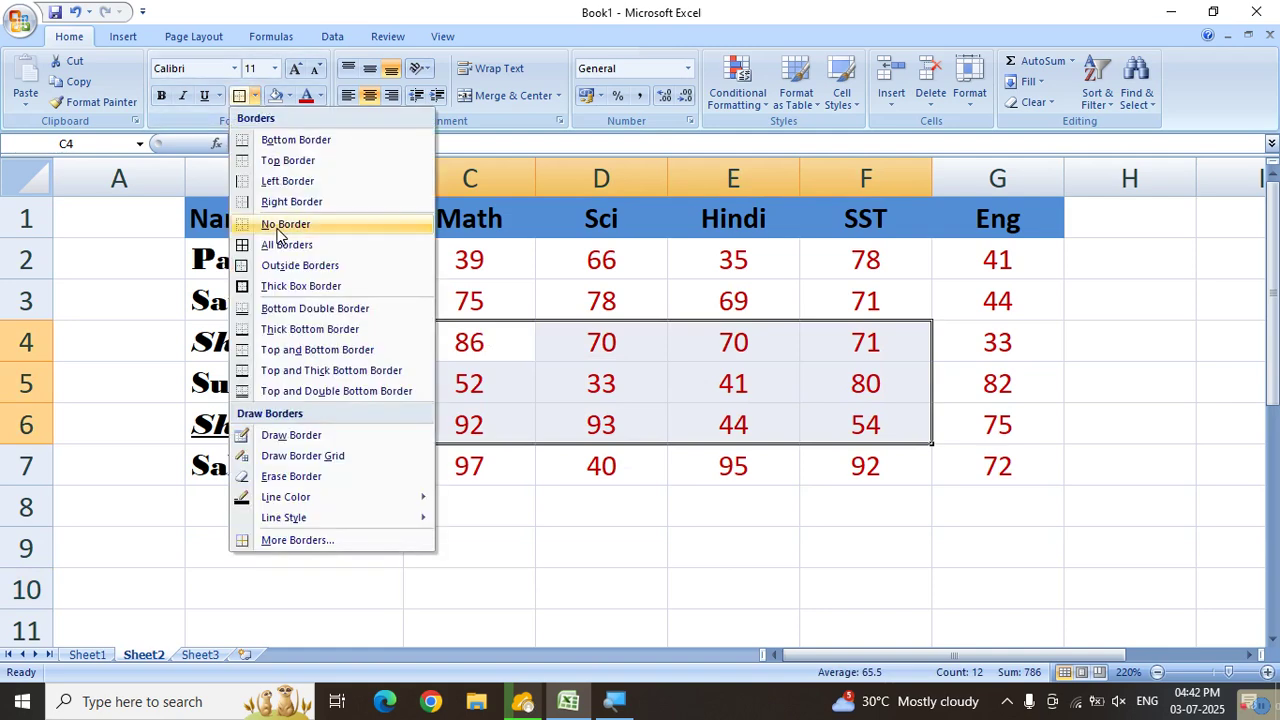
pyautogui.click(284, 224)
pyautogui.click(528, 549)
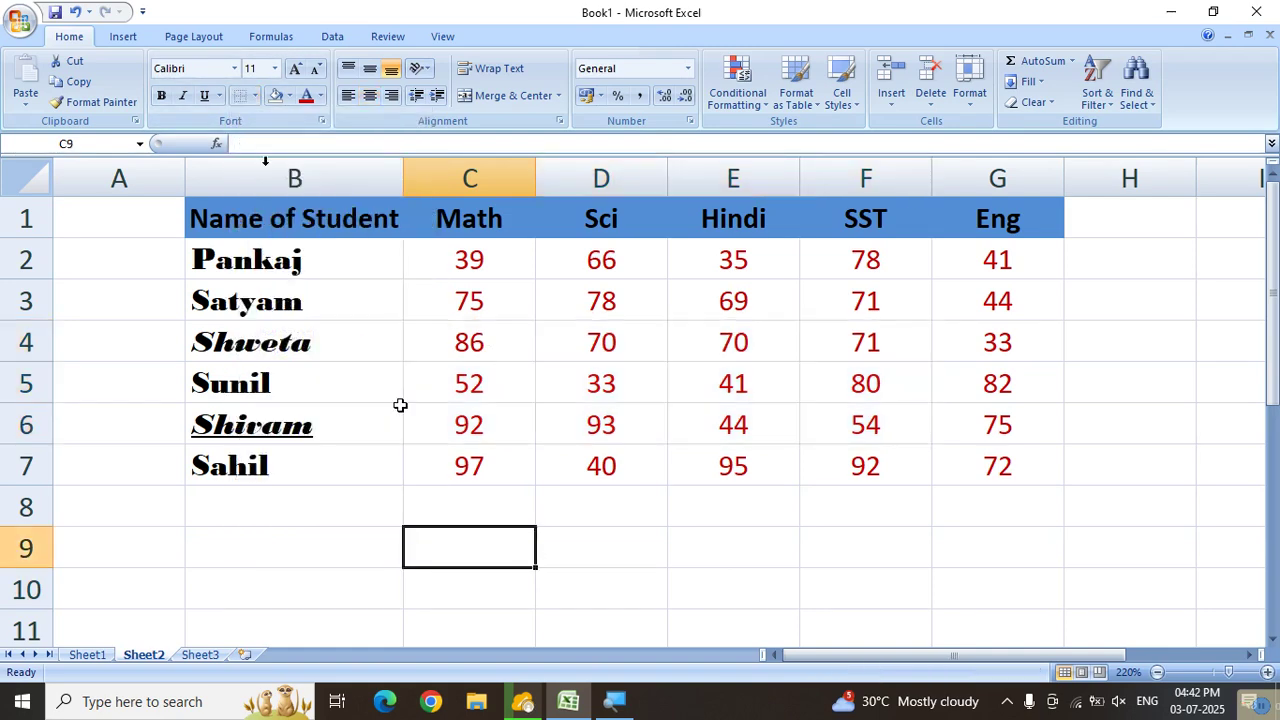
# Apply a Thick Box Border around the block of marks in C3:E5.
pyautogui.click(255, 98)
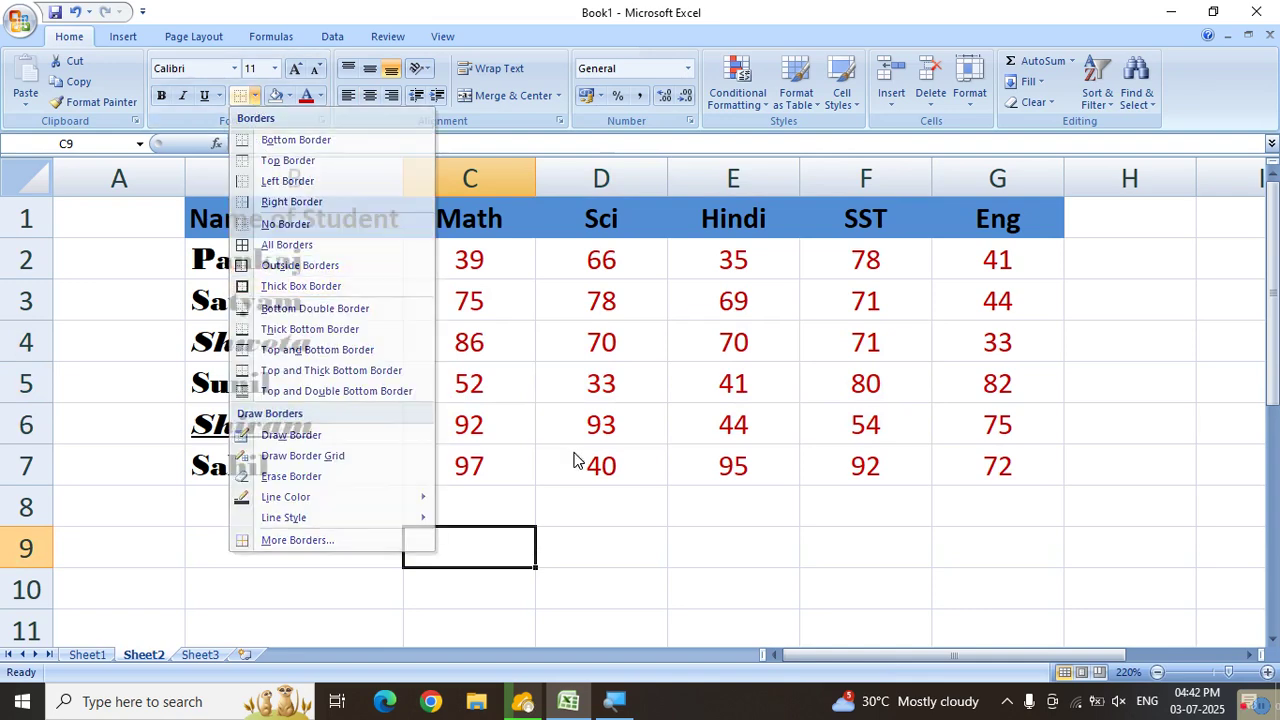
pyautogui.click(437, 333)
pyautogui.moveTo(471, 306); pyautogui.dragTo(762, 387)
pyautogui.click(256, 99)
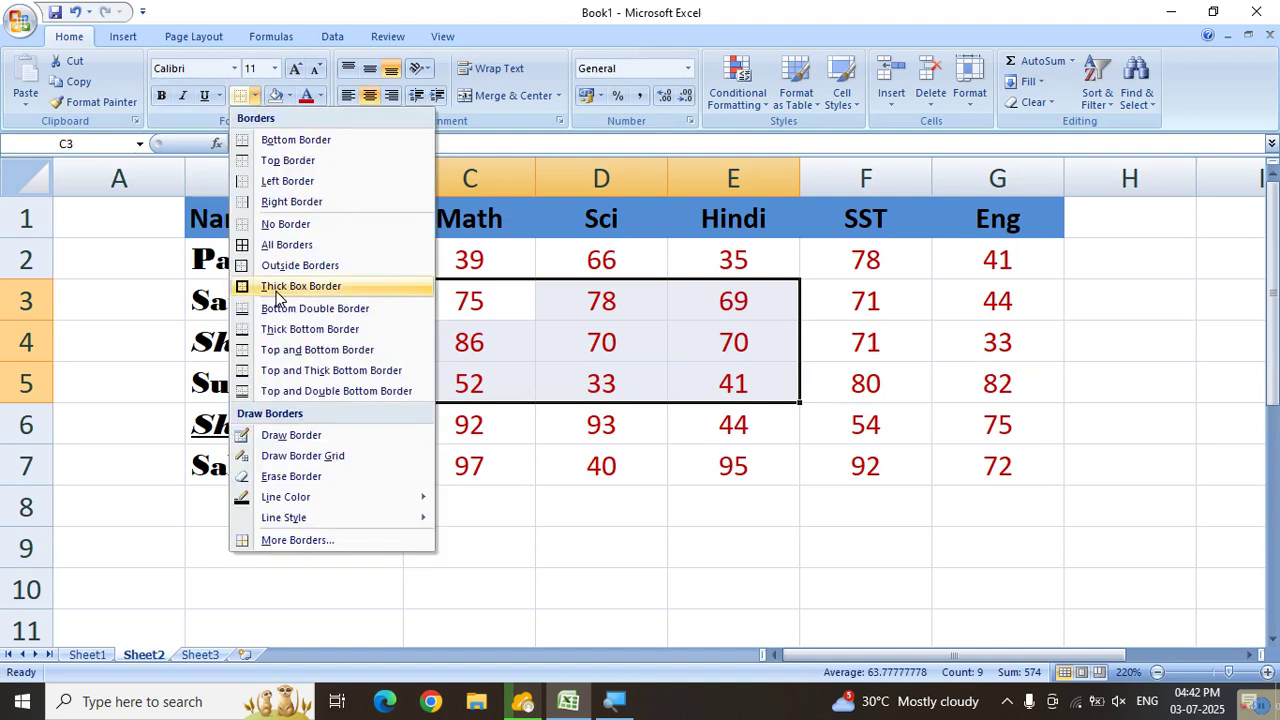
pyautogui.click(280, 296)
pyautogui.click(494, 574)
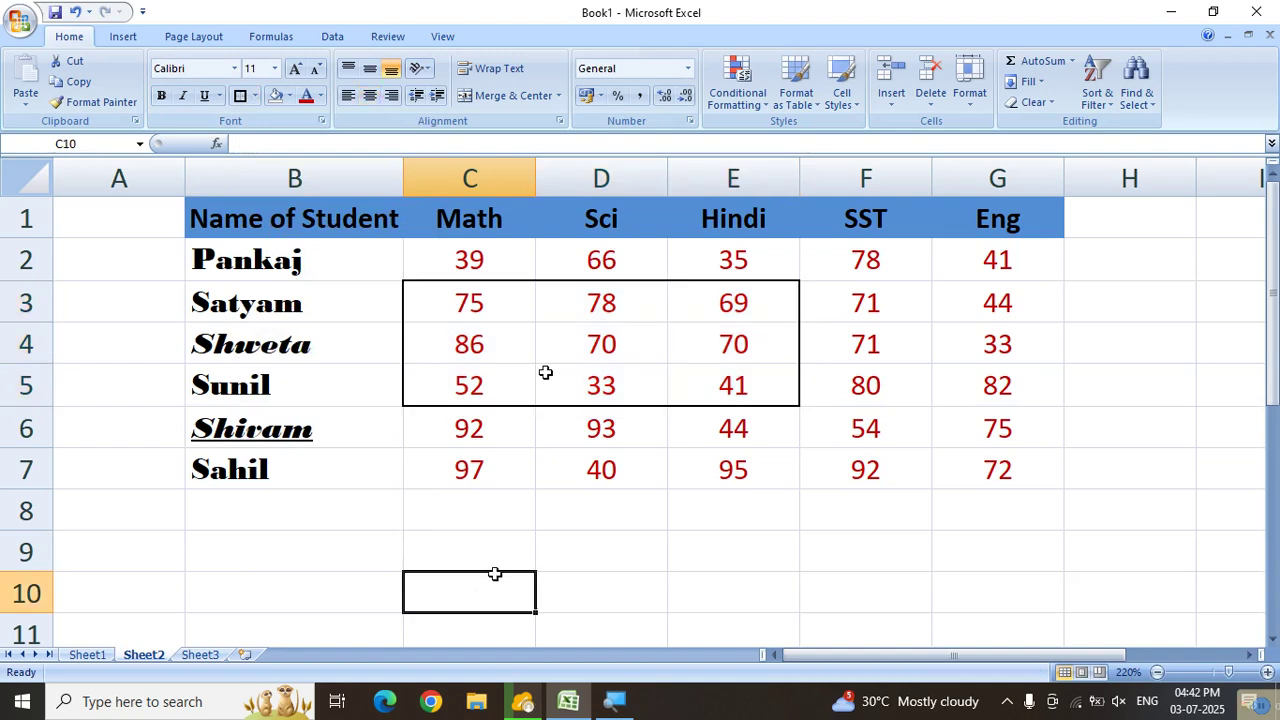
# Remove the box border from the block of marks in C3:E5.
pyautogui.click(548, 352)
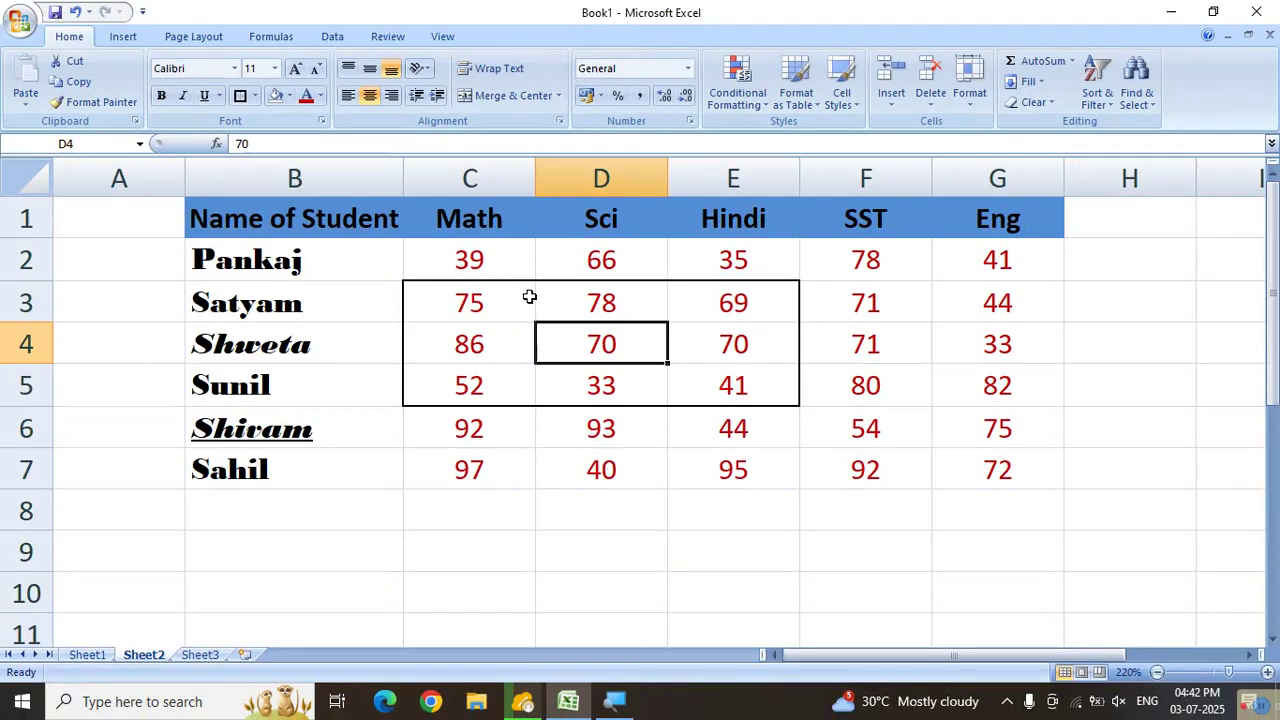
pyautogui.moveTo(435, 288); pyautogui.dragTo(693, 371)
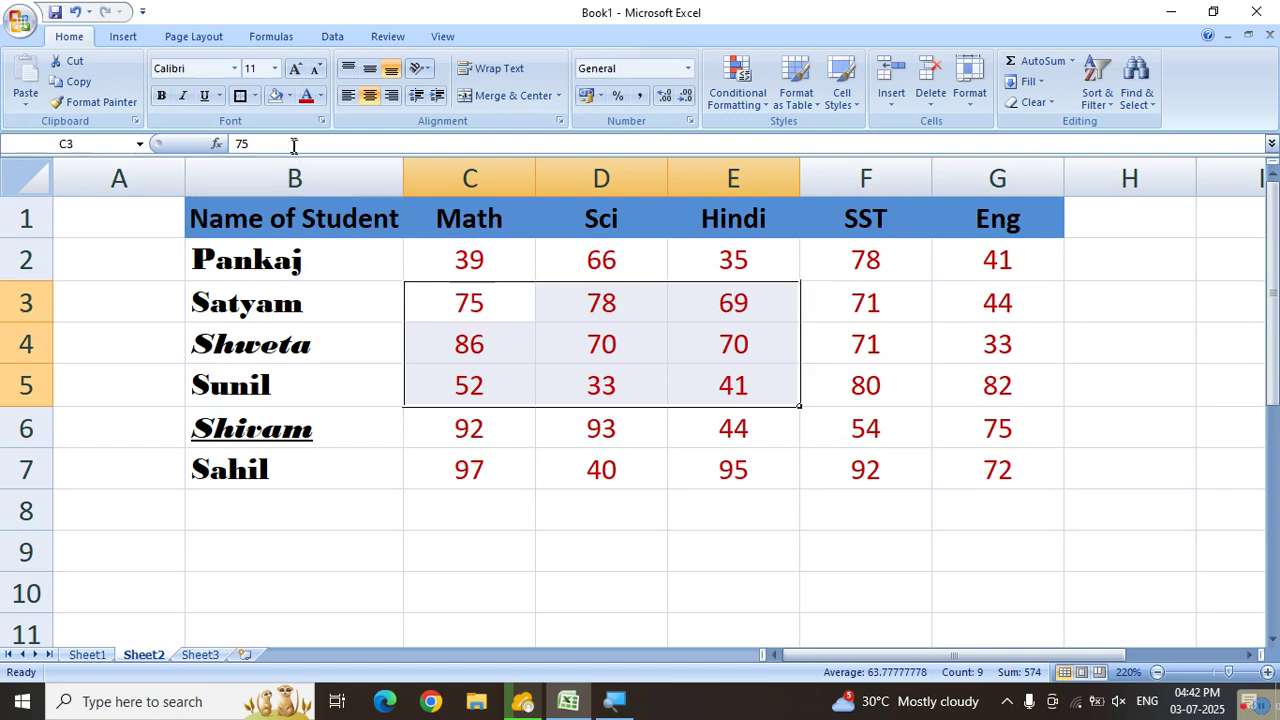
pyautogui.click(255, 96)
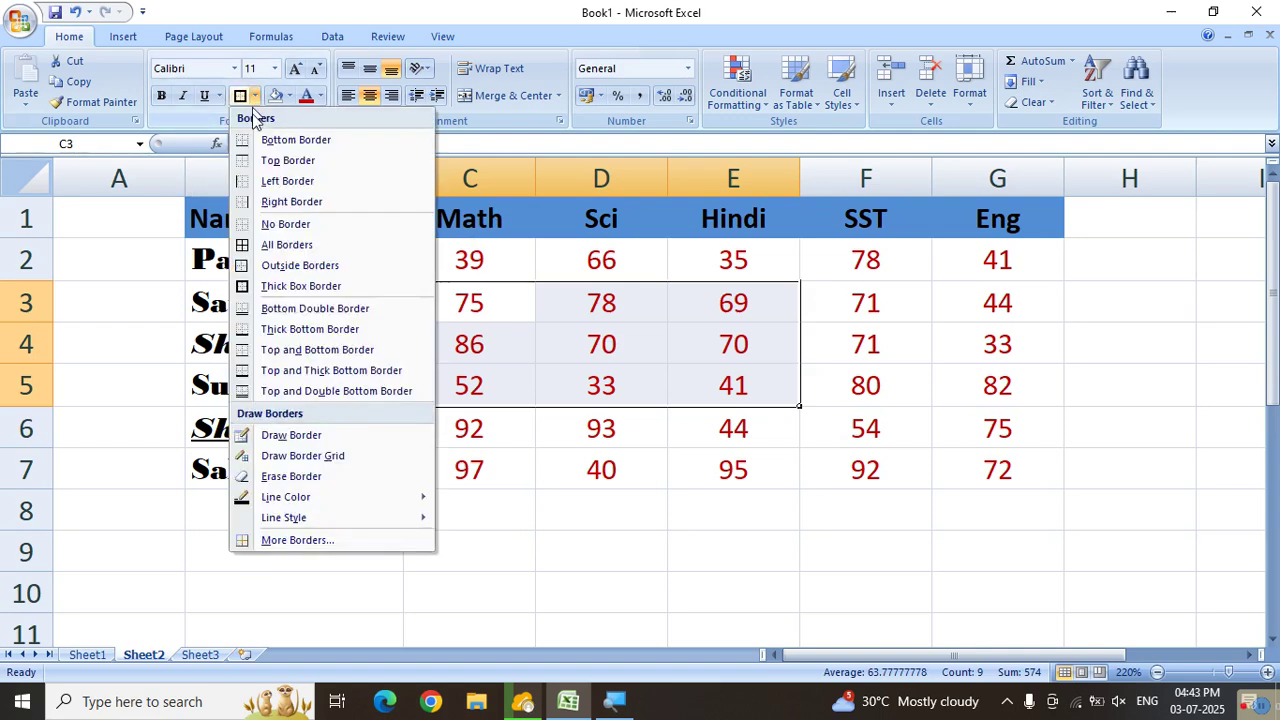
pyautogui.click(270, 224)
pyautogui.click(517, 462)
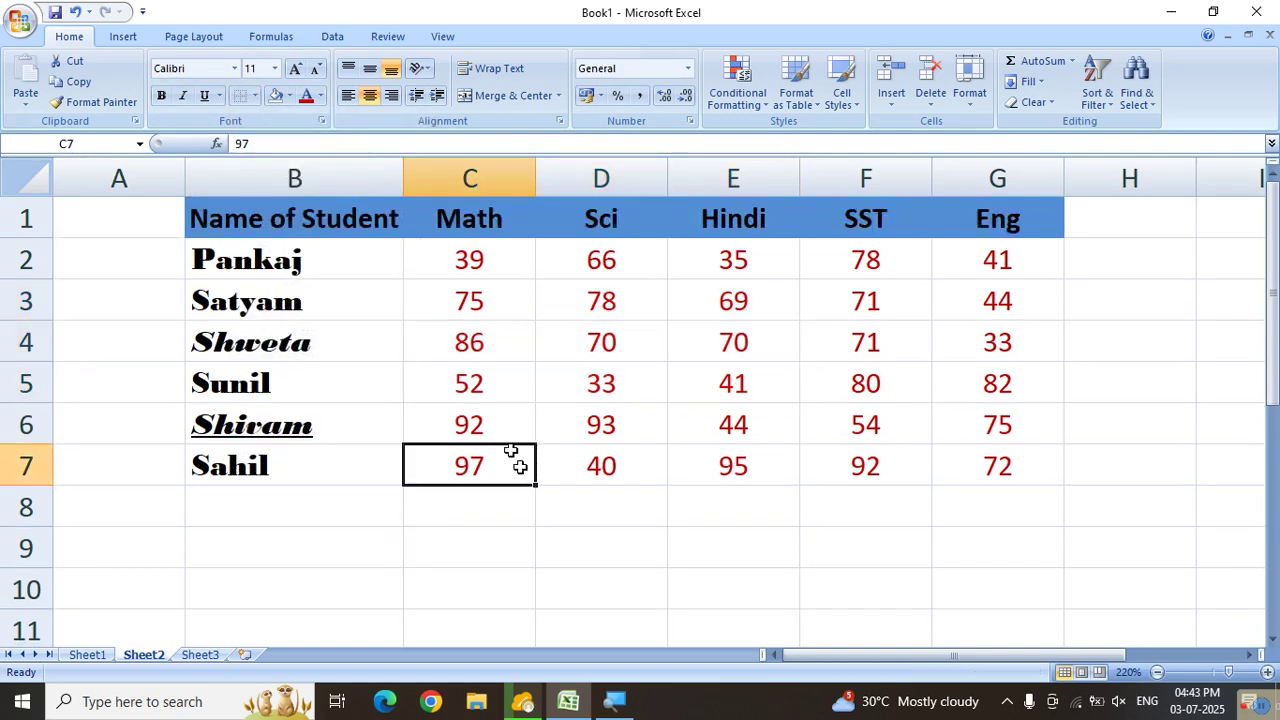
# Apply a Bottom Double Border to the marks in C3:F5, and undo it.
pyautogui.moveTo(445, 305); pyautogui.dragTo(857, 374)
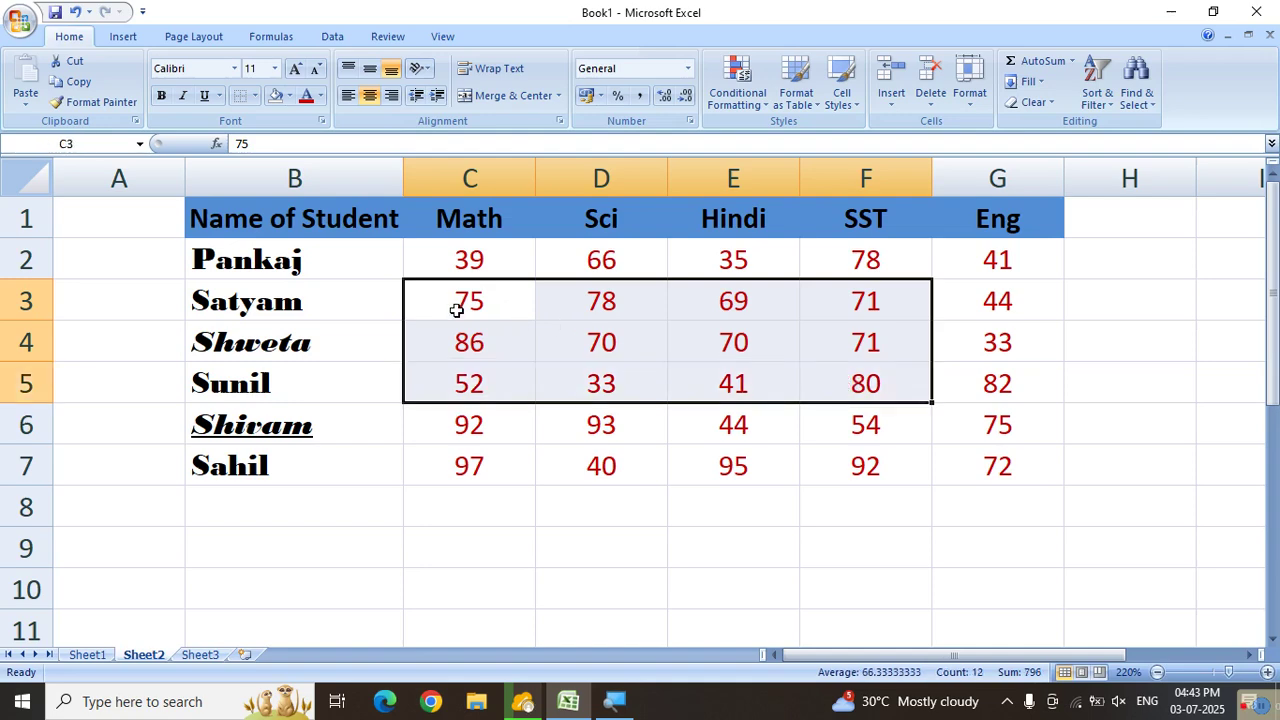
pyautogui.click(256, 96)
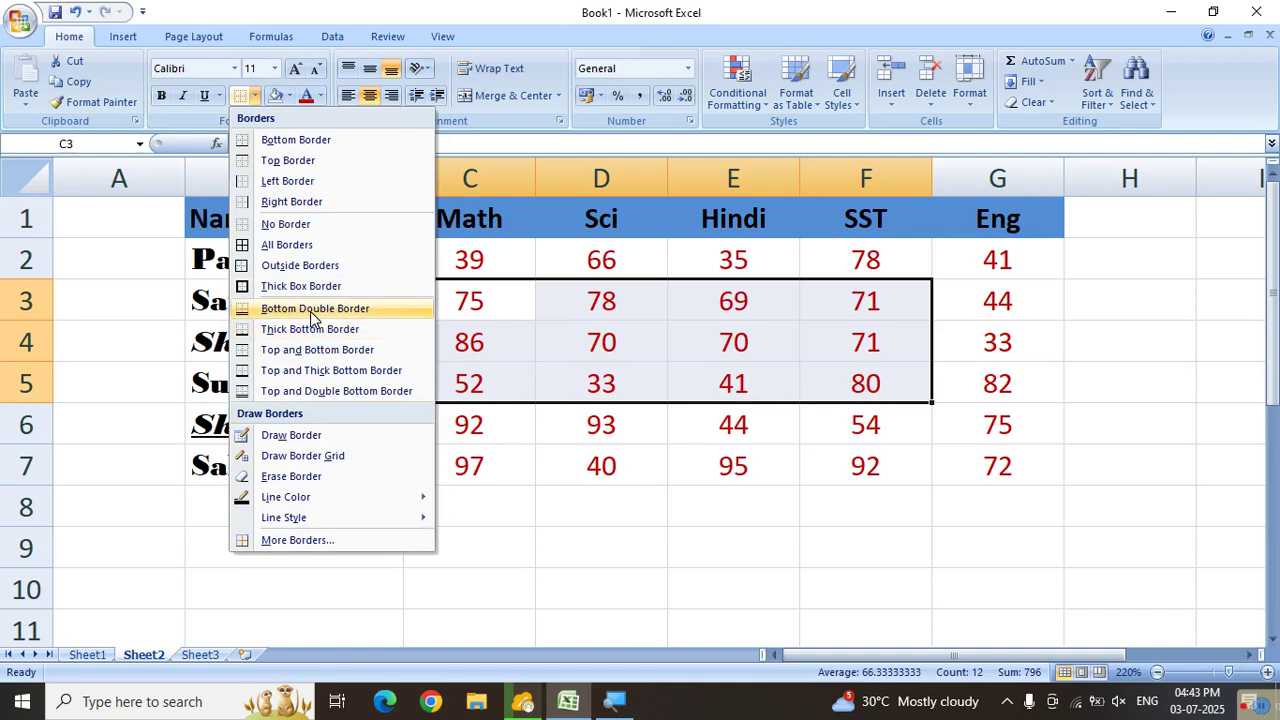
pyautogui.click(313, 309)
pyautogui.click(468, 550)
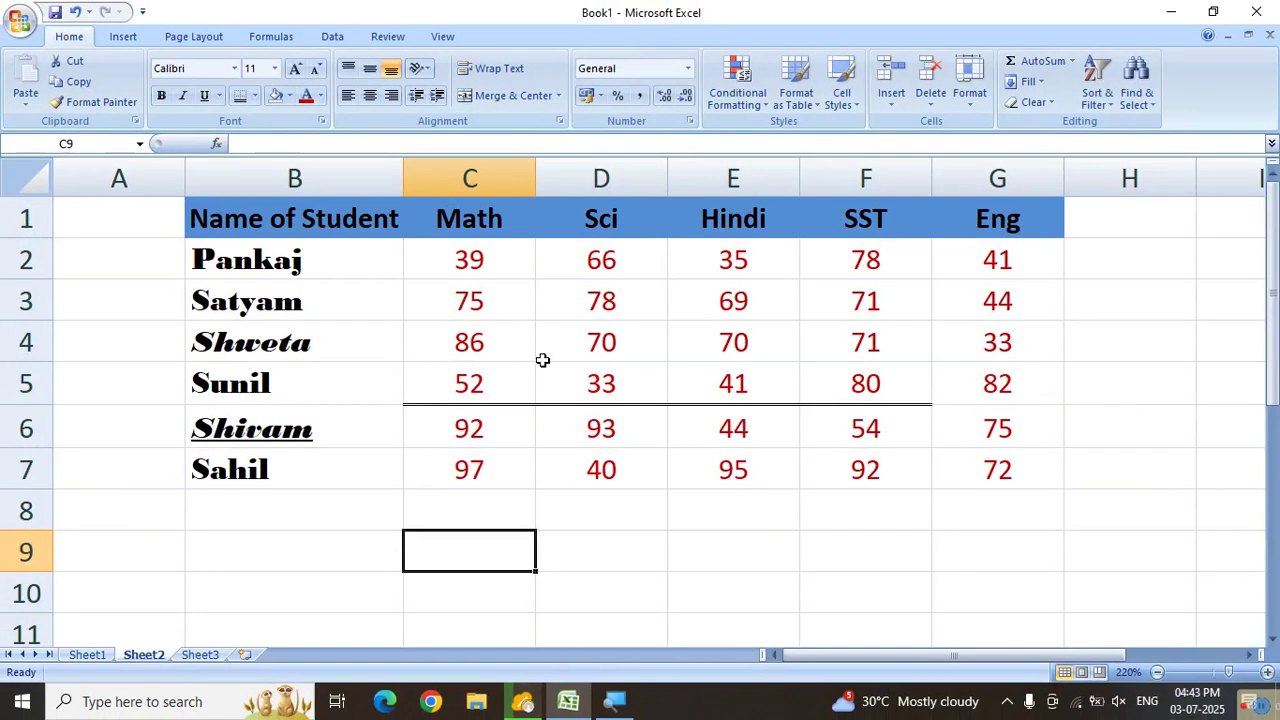
pyautogui.hotkey('ctrl', 'z')
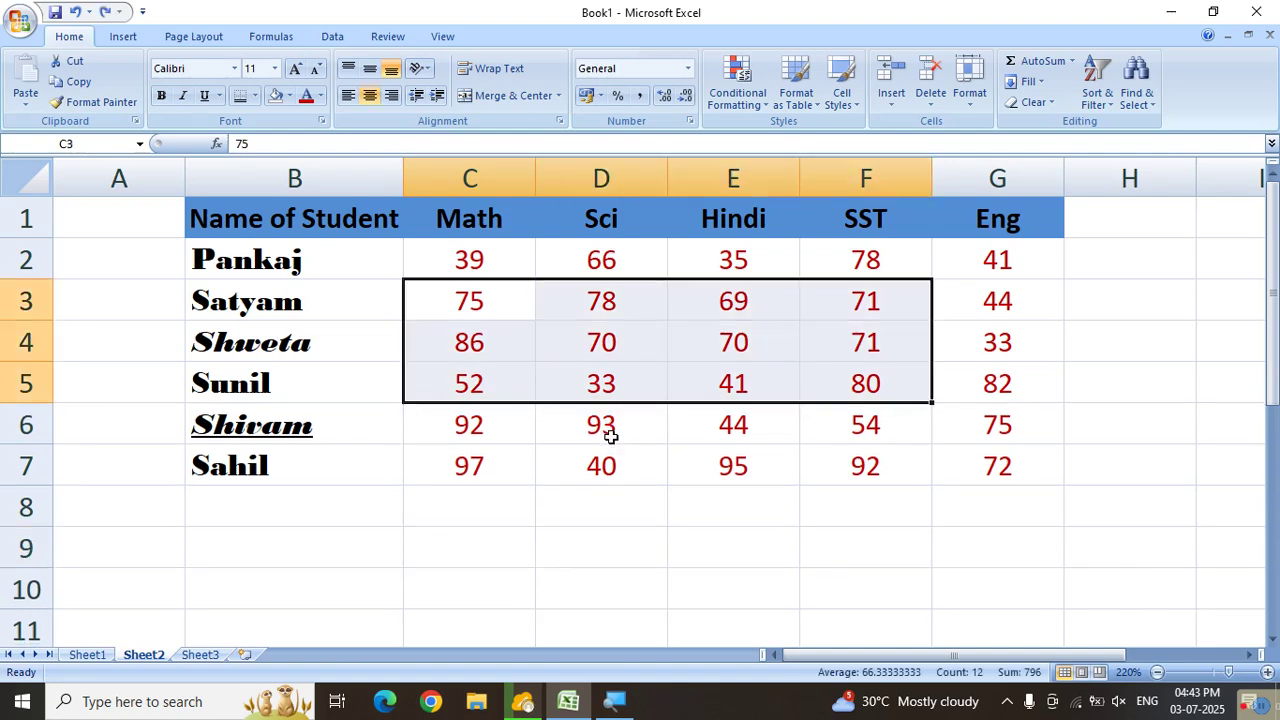
pyautogui.click(614, 508)
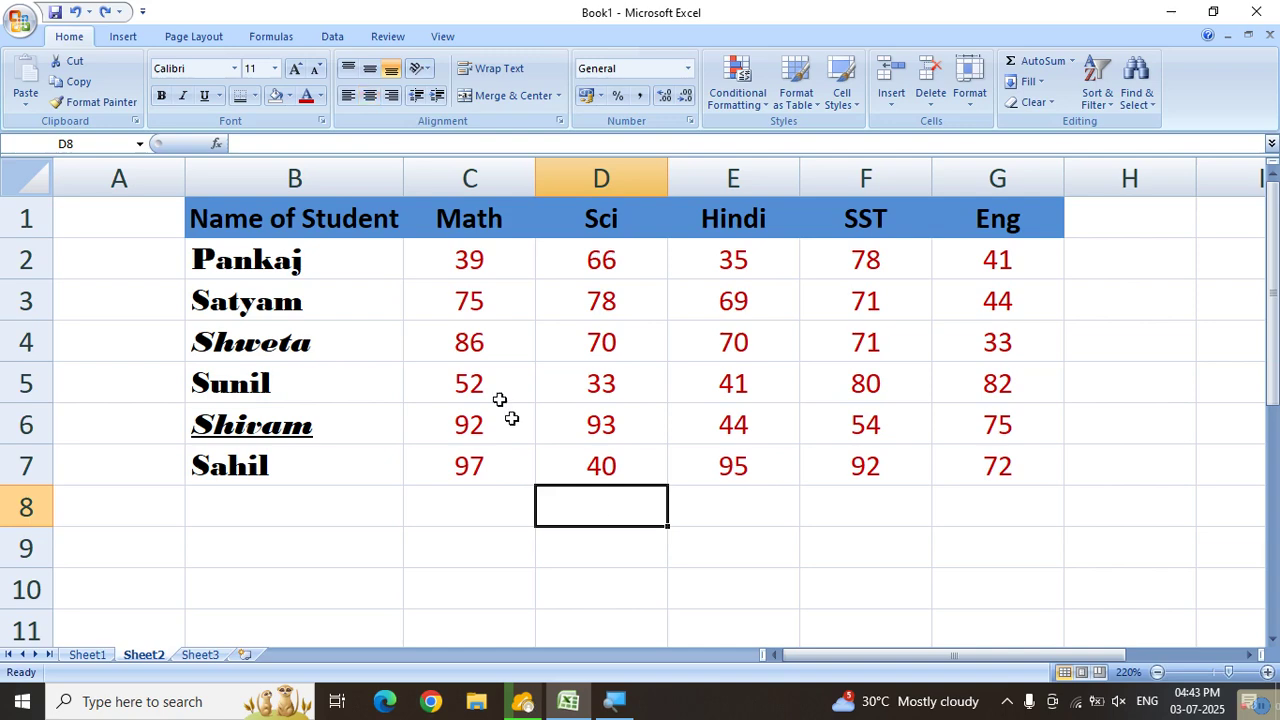
# Apply a Top and Bottom Border to the marks in C3:E5.
pyautogui.moveTo(462, 302); pyautogui.dragTo(731, 386)
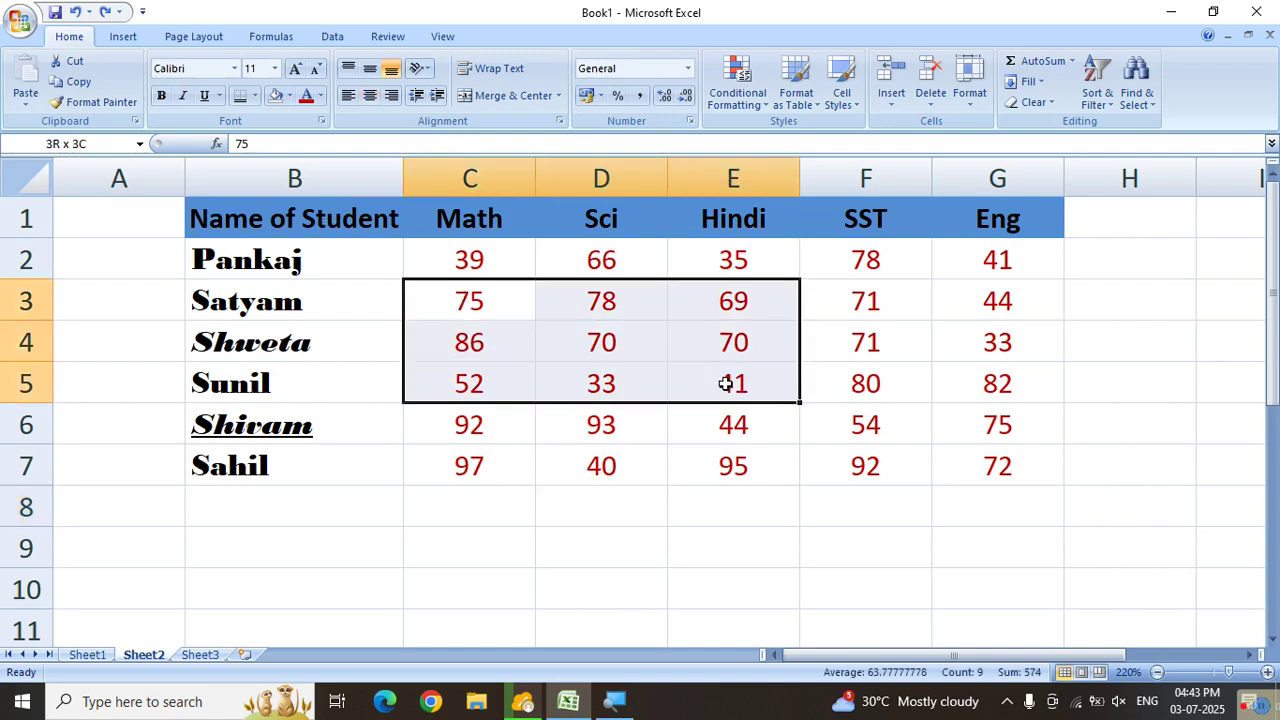
pyautogui.click(254, 96)
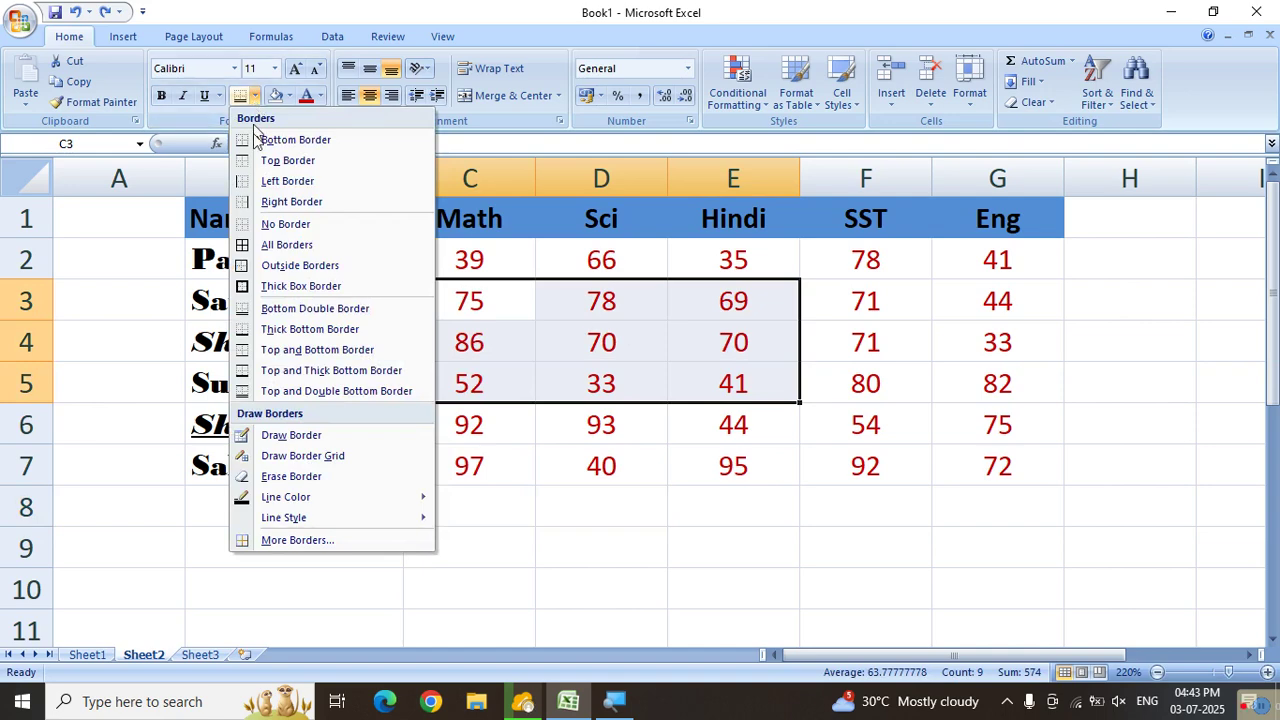
pyautogui.click(292, 352)
pyautogui.click(512, 562)
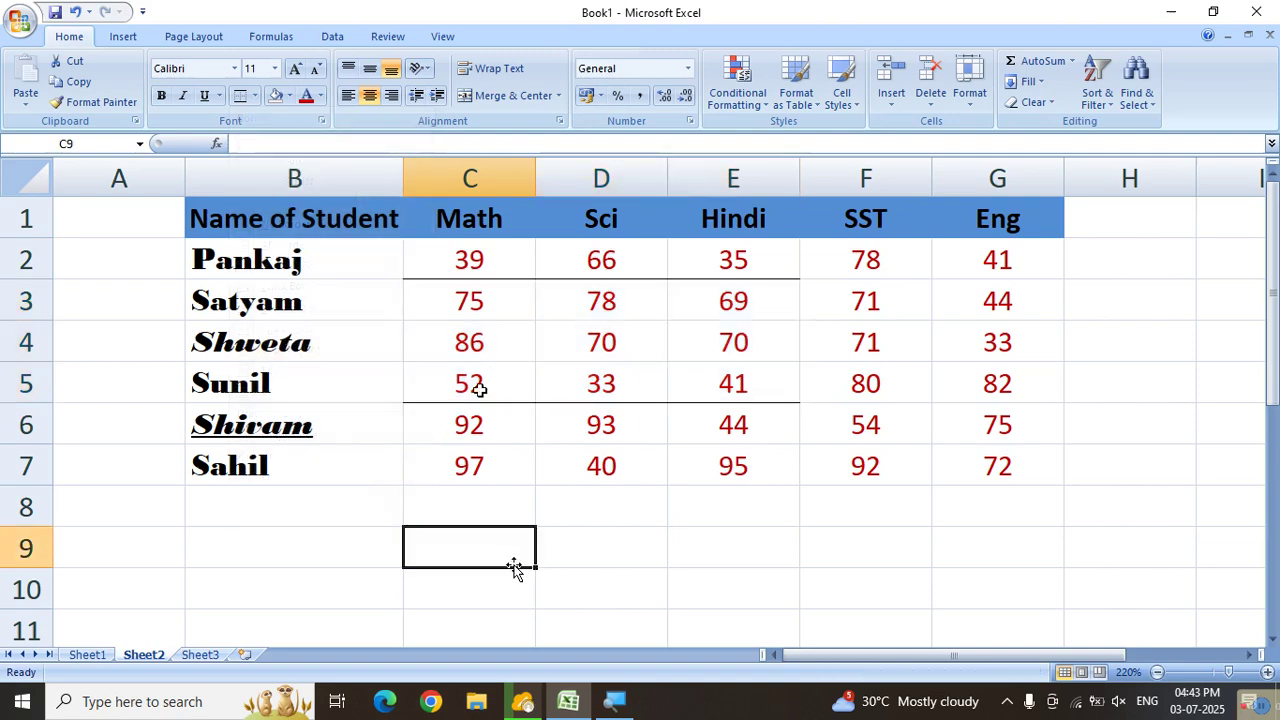
# Set the marks in C3:E5 to No Border.
pyautogui.moveTo(474, 306); pyautogui.dragTo(720, 389)
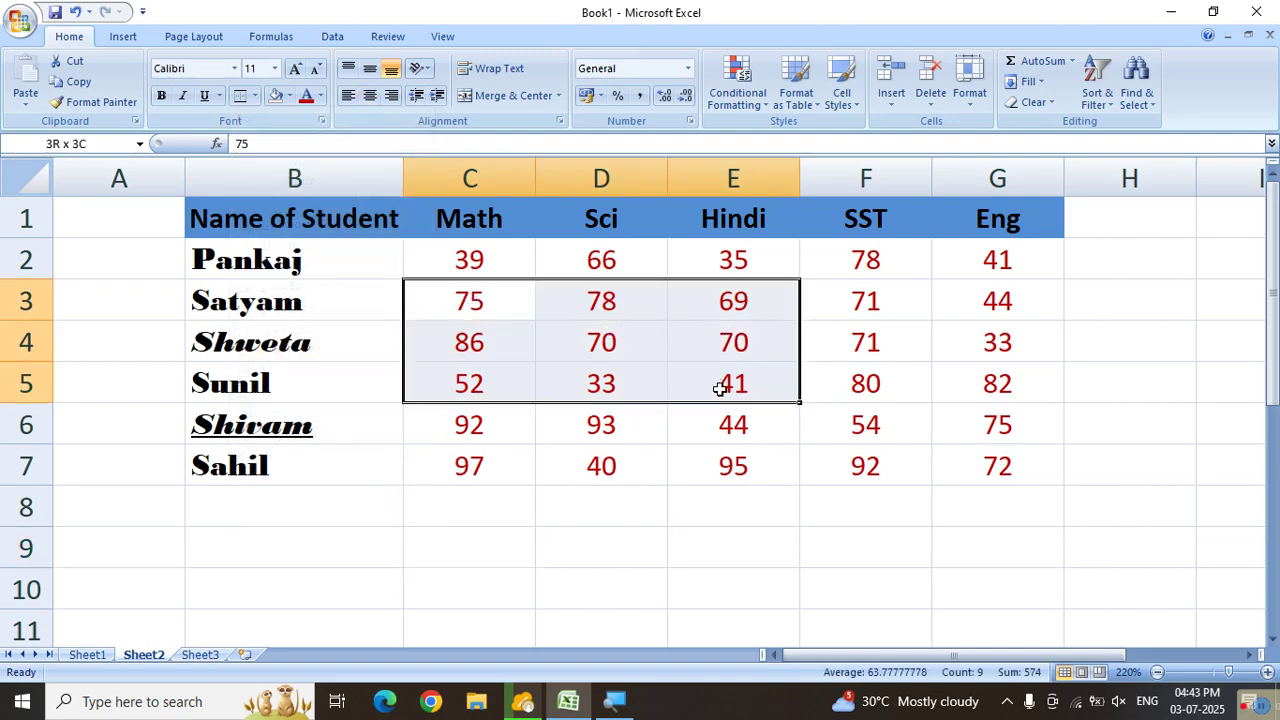
pyautogui.click(255, 97)
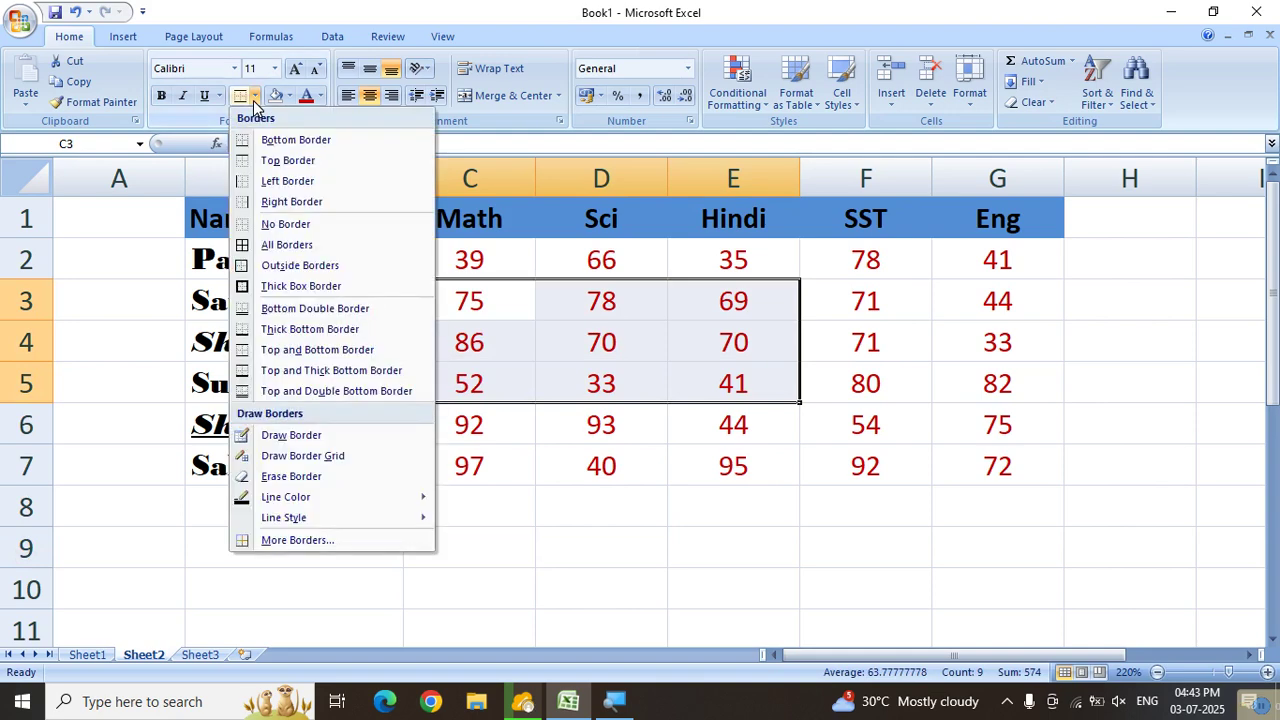
pyautogui.click(280, 228)
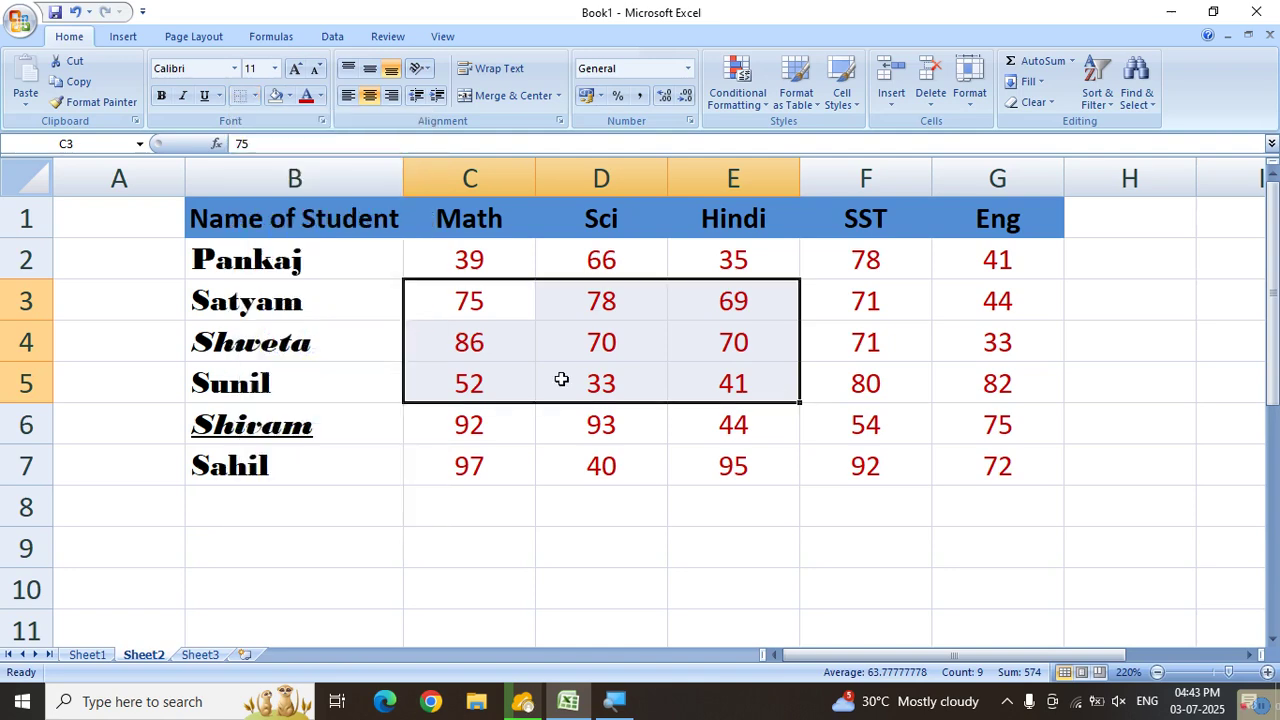
pyautogui.click(563, 374)
# Apply a Thick Bottom Border to the marks in C3:E6, and undo it.
pyautogui.moveTo(466, 300); pyautogui.dragTo(794, 410)
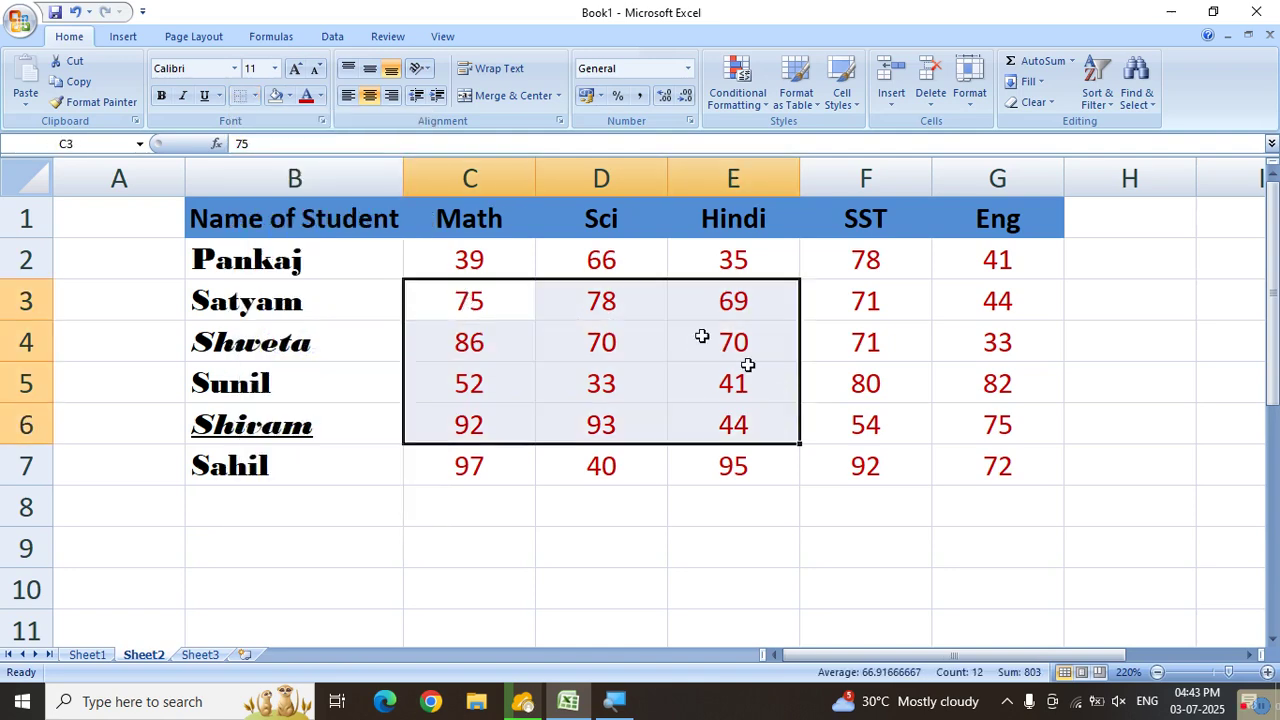
pyautogui.click(255, 98)
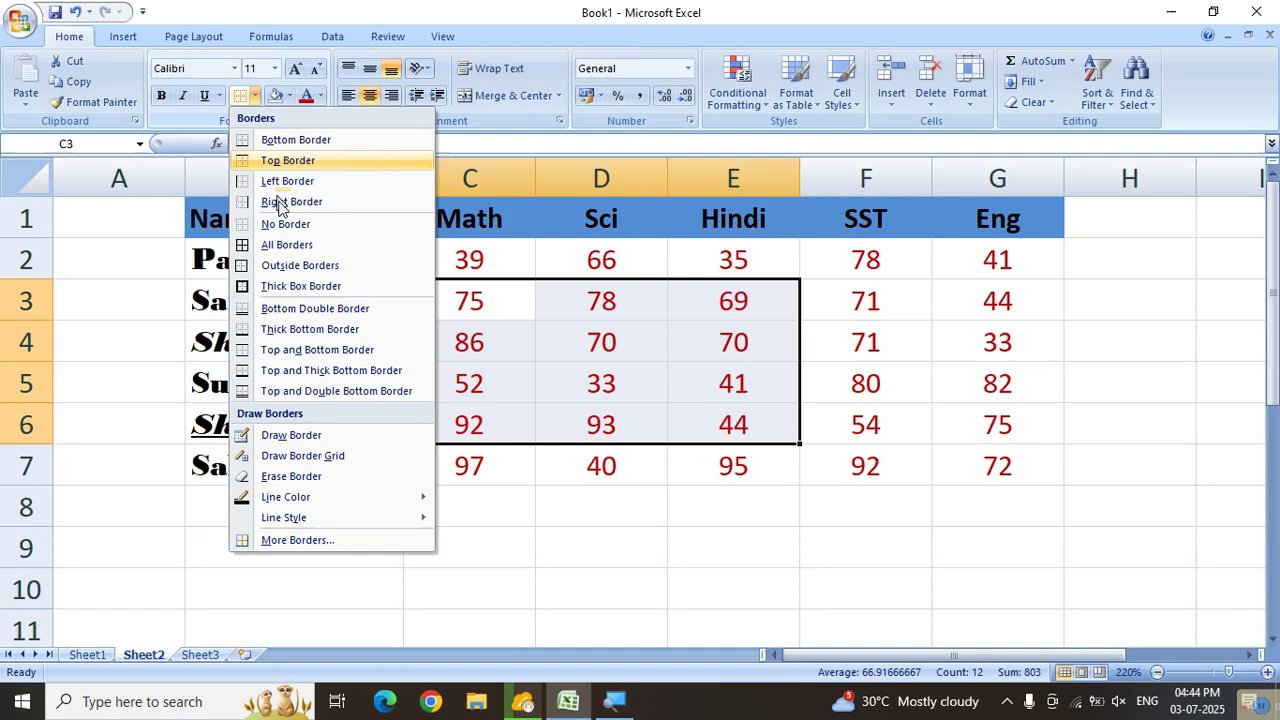
pyautogui.click(297, 331)
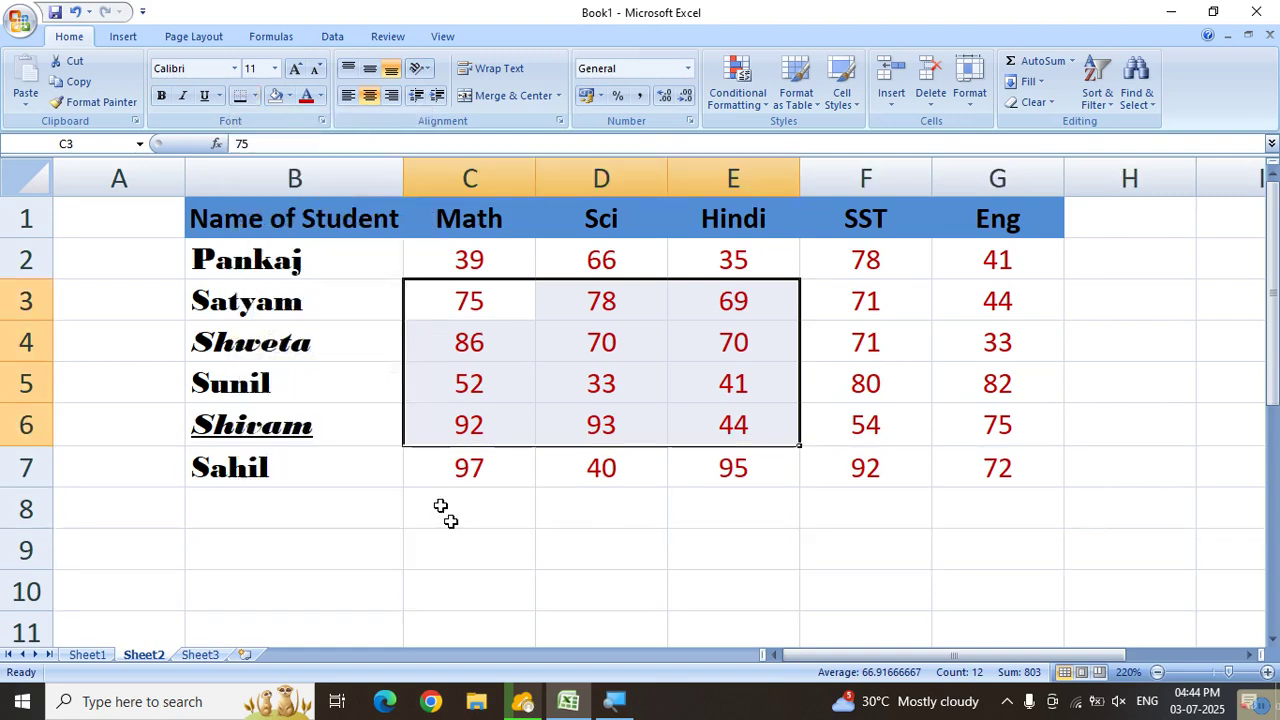
pyautogui.click(452, 542)
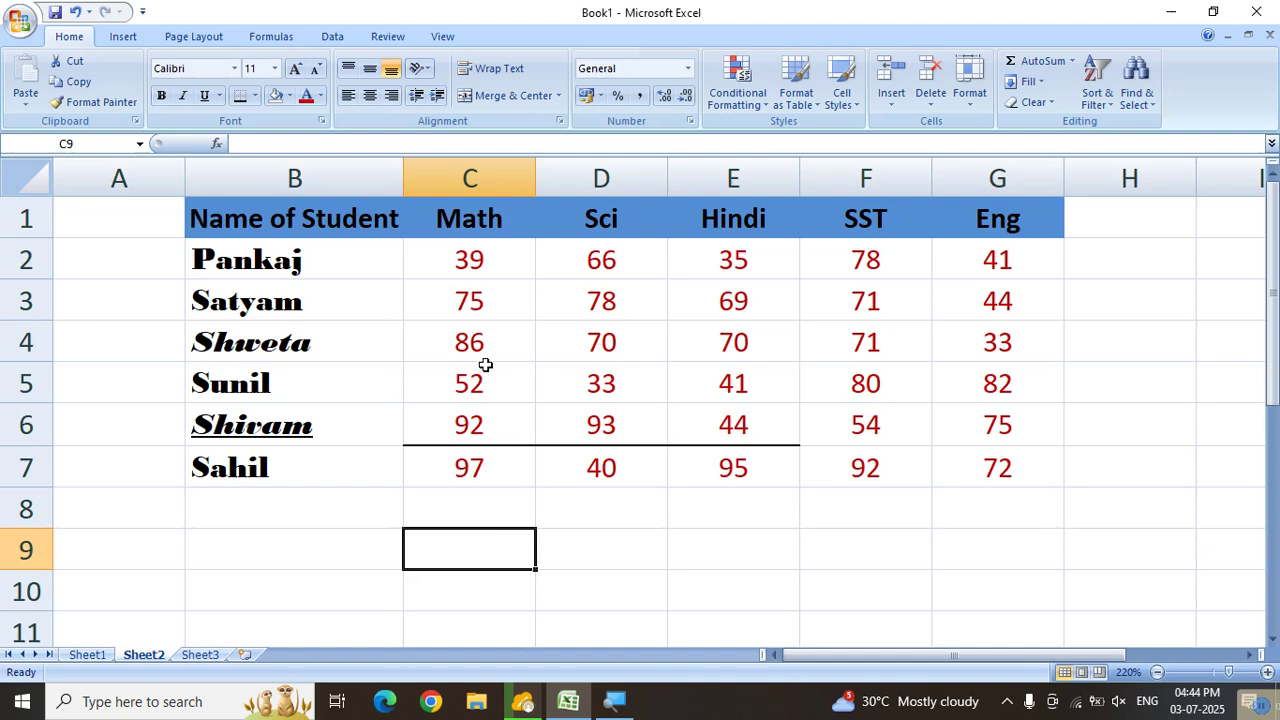
pyautogui.hotkey('ctrl', 'z')
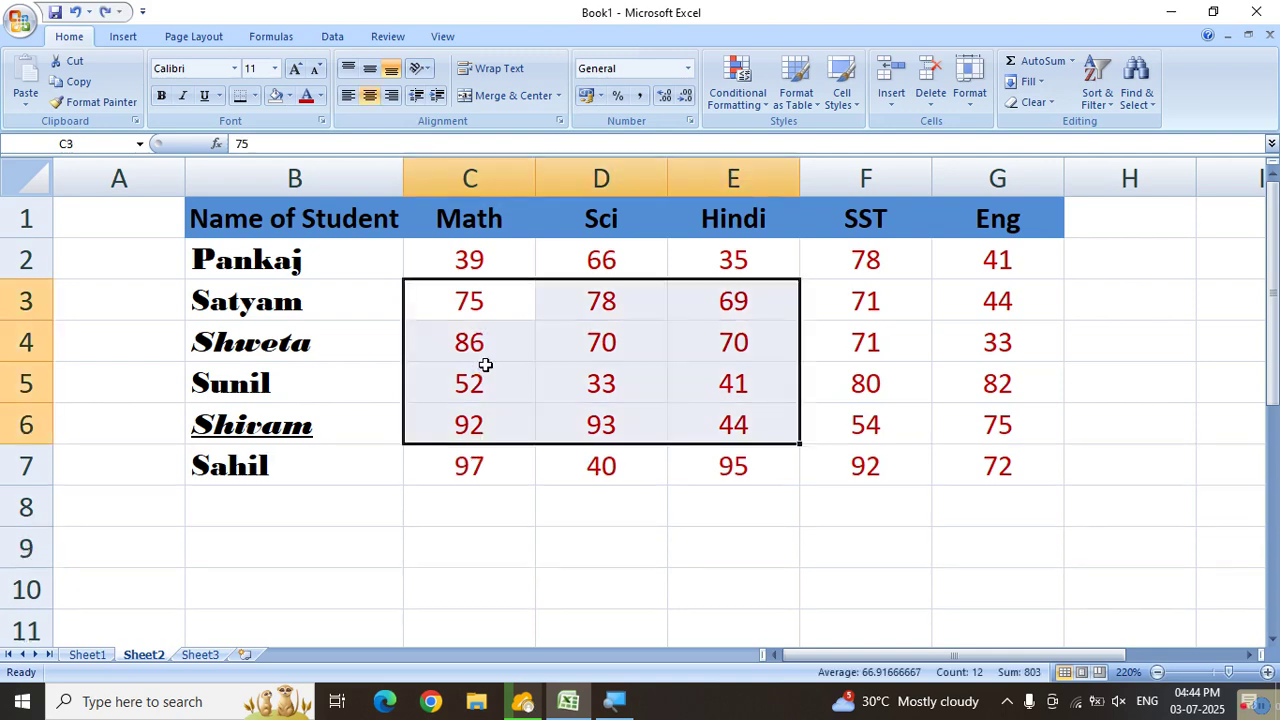
# Apply a Top and Thick Bottom Border to the marks in C3:E6, and undo it.
pyautogui.click(255, 97)
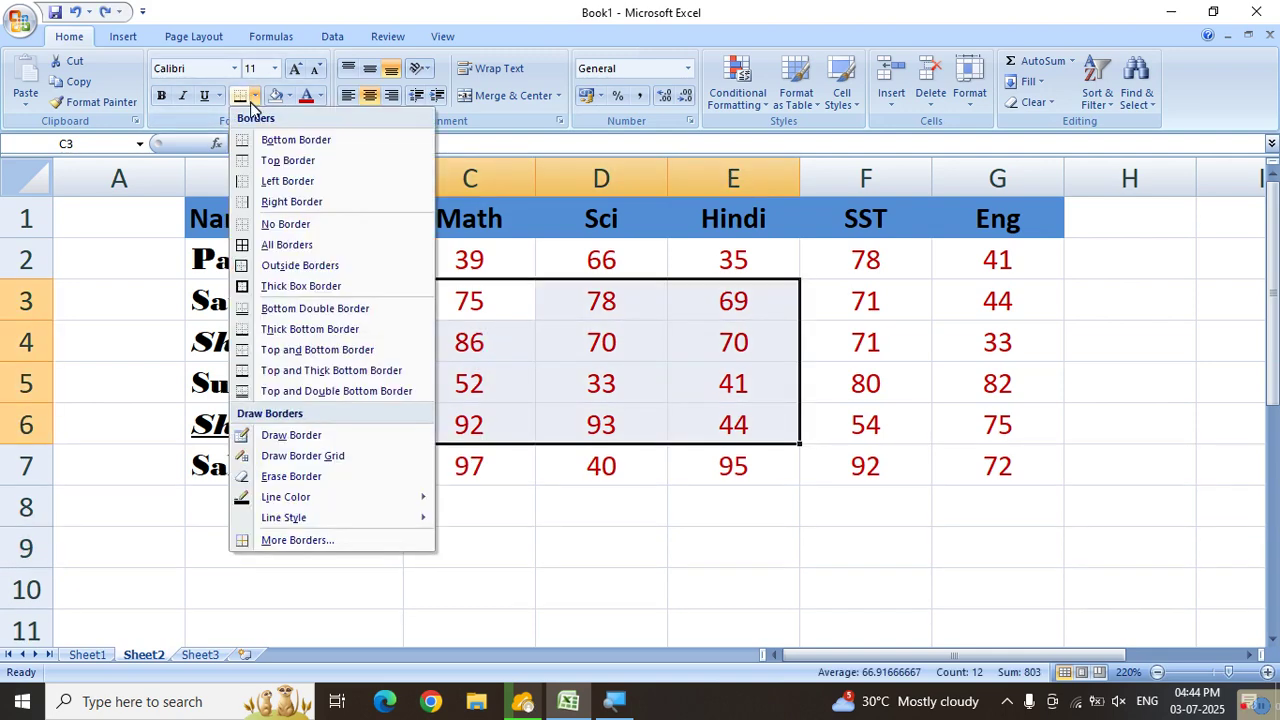
pyautogui.click(316, 372)
pyautogui.click(586, 527)
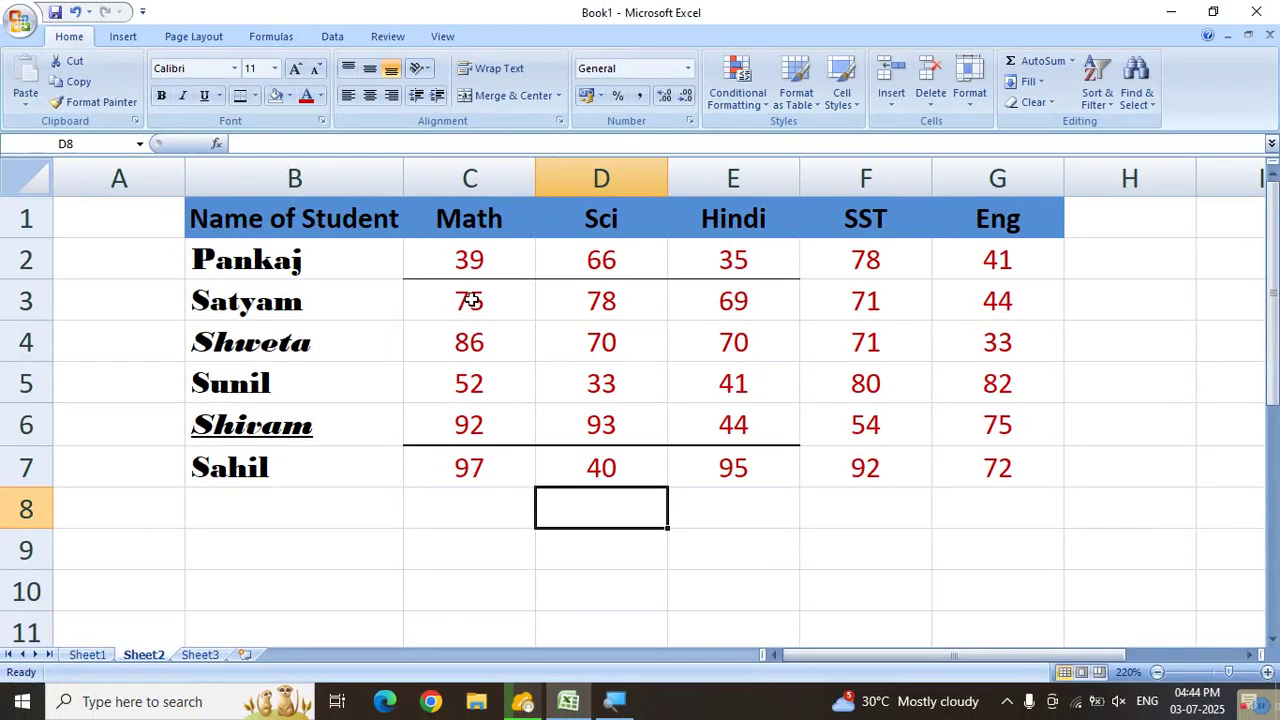
pyautogui.moveTo(470, 300); pyautogui.dragTo(733, 425)
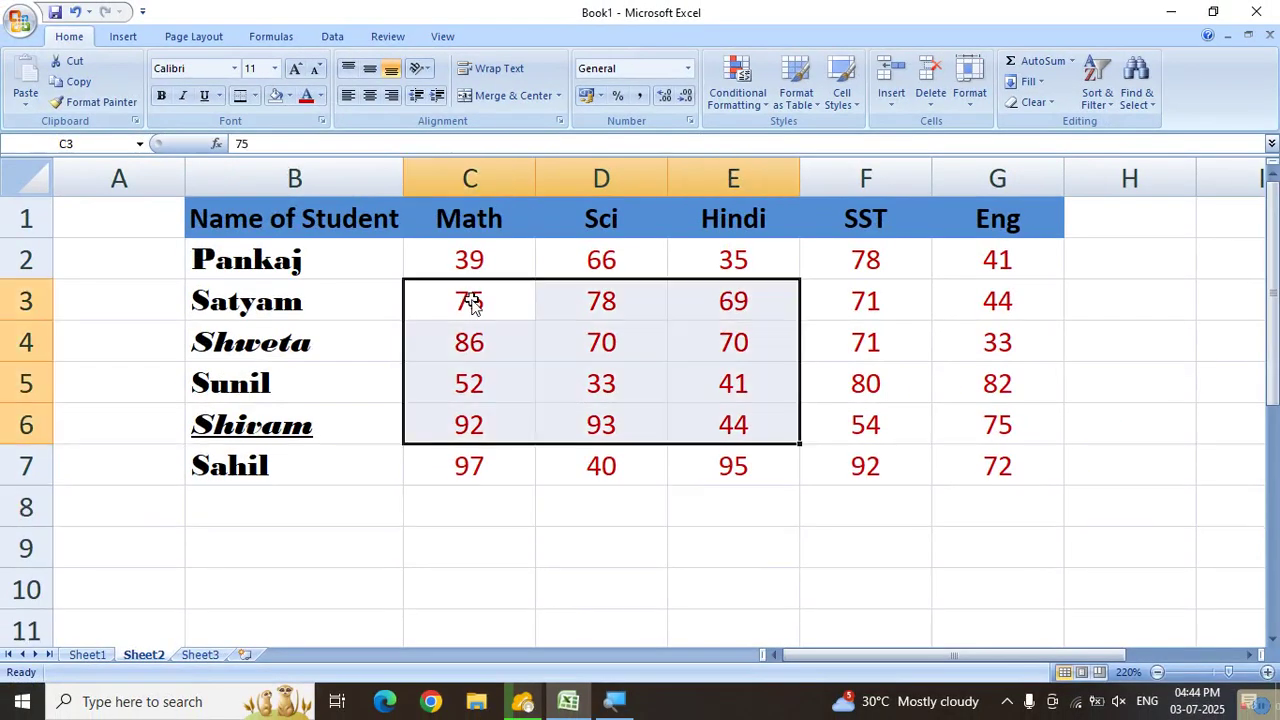
# Apply a Top and Double Bottom Border to the marks in C3:E6.
pyautogui.click(256, 96)
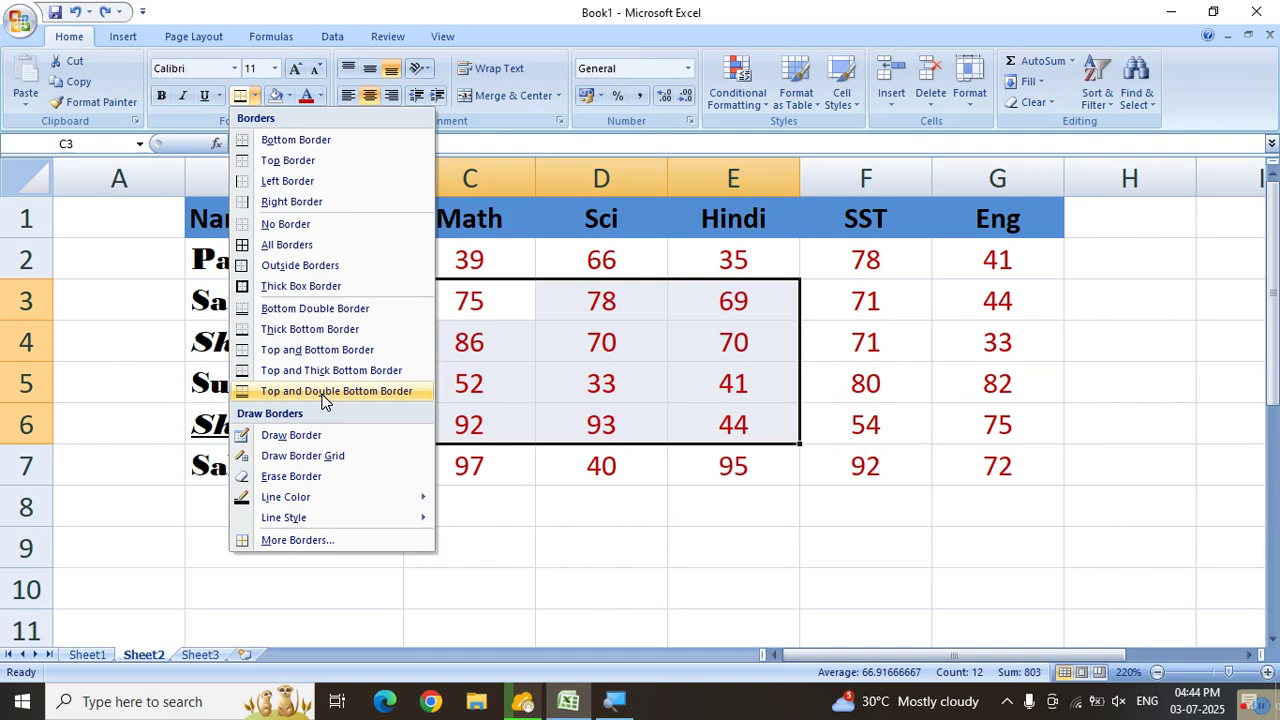
pyautogui.click(322, 391)
pyautogui.click(610, 412)
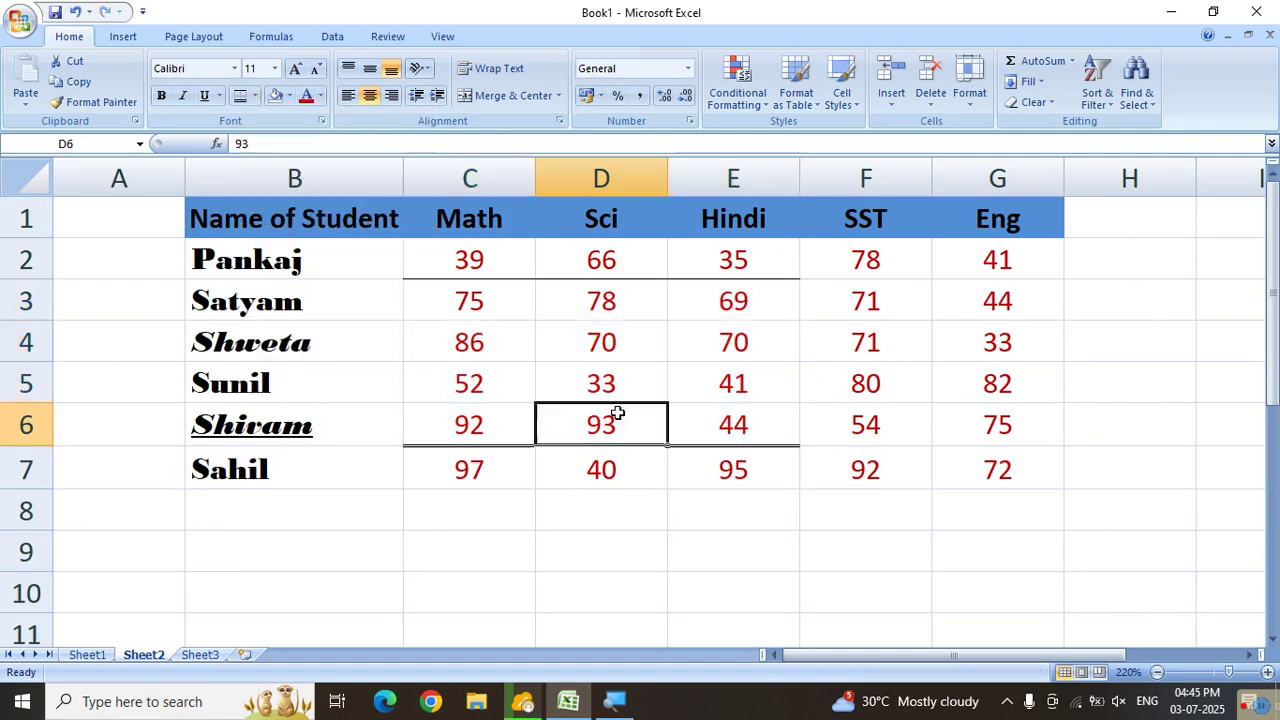
pyautogui.click(618, 512)
# Clear the borders from the marks in C3:E6.
pyautogui.moveTo(449, 289); pyautogui.dragTo(711, 414)
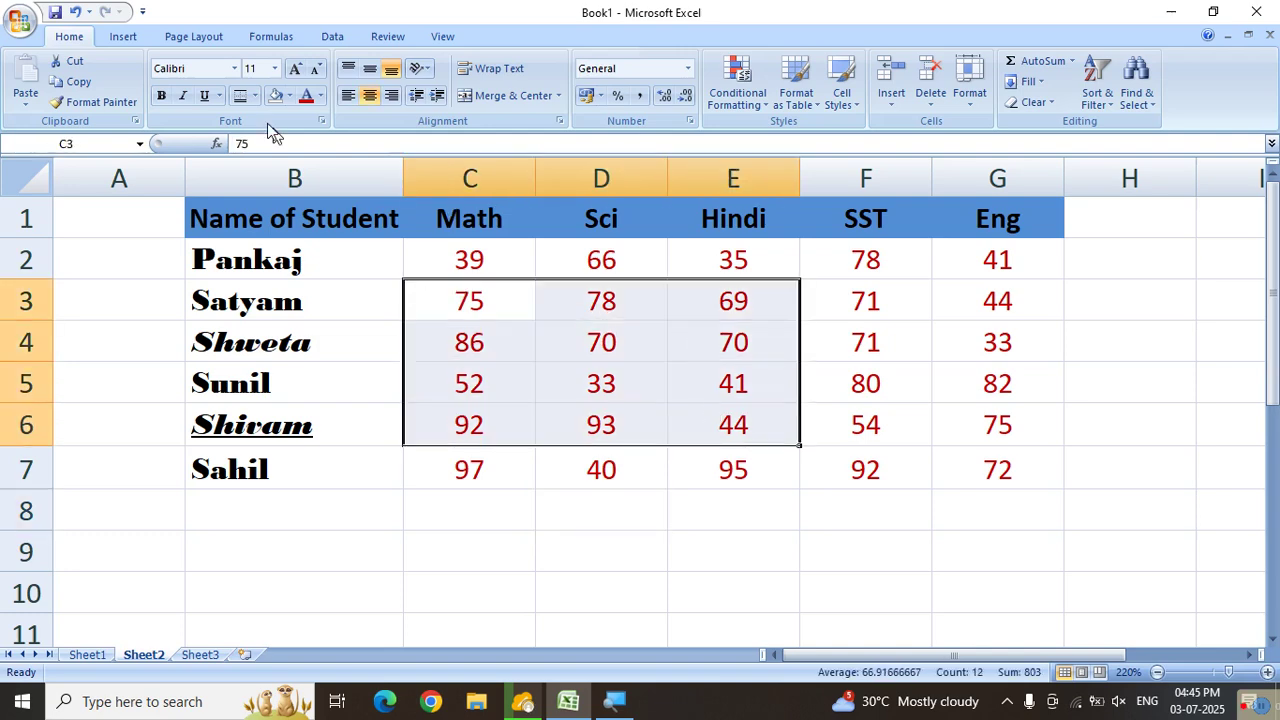
pyautogui.click(256, 97)
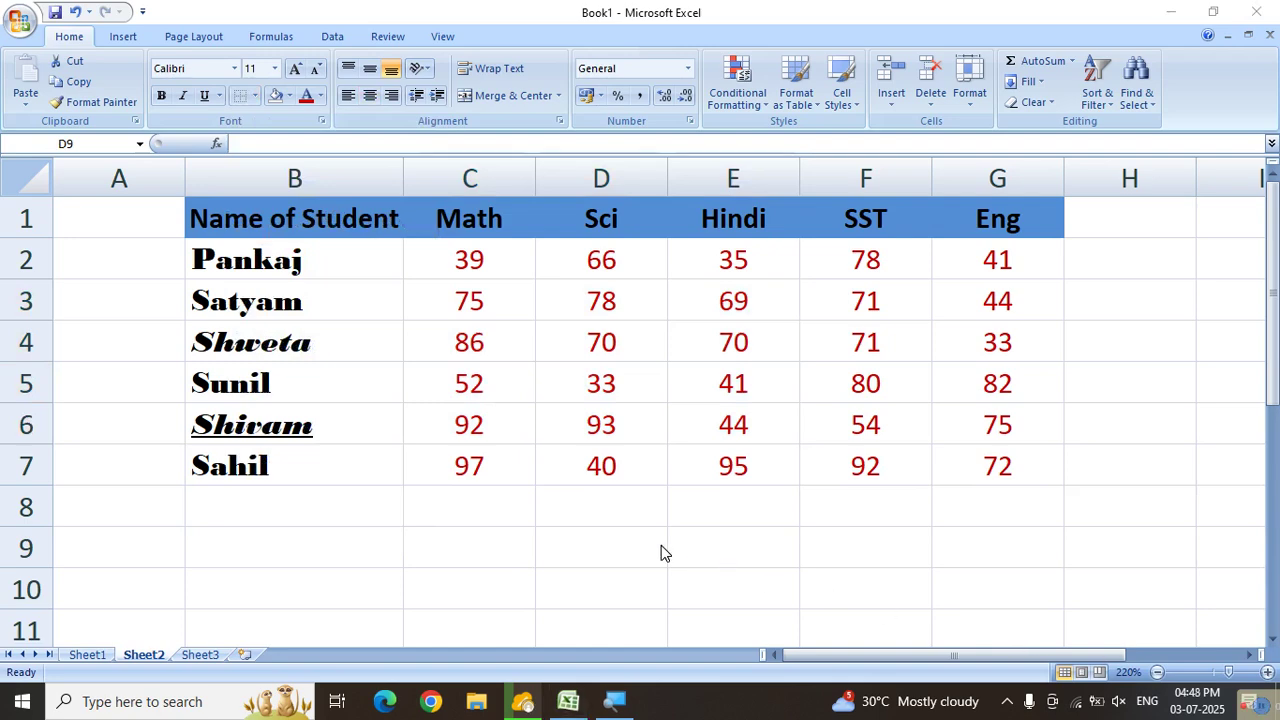
pyautogui.click(661, 545)
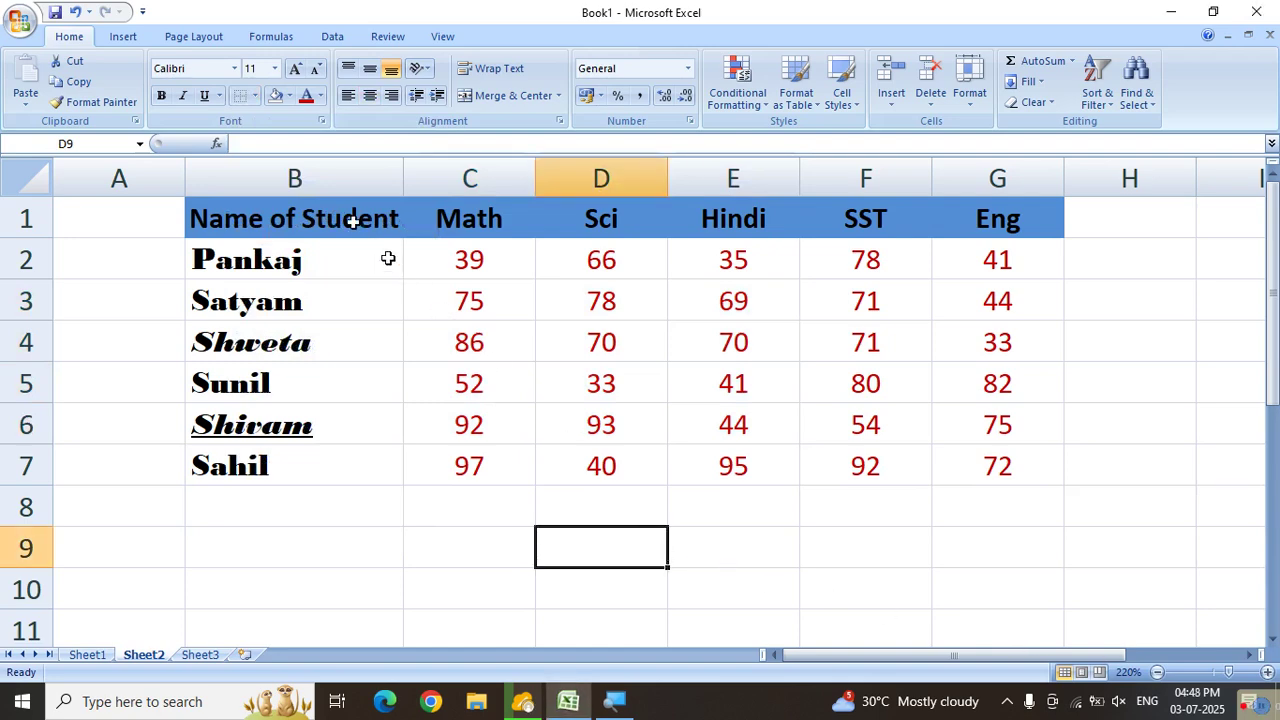
# Use Draw Border to outline B2:G7, box C3:F4 and add smaller border lines among the marks in columns D and E.
pyautogui.click(256, 97)
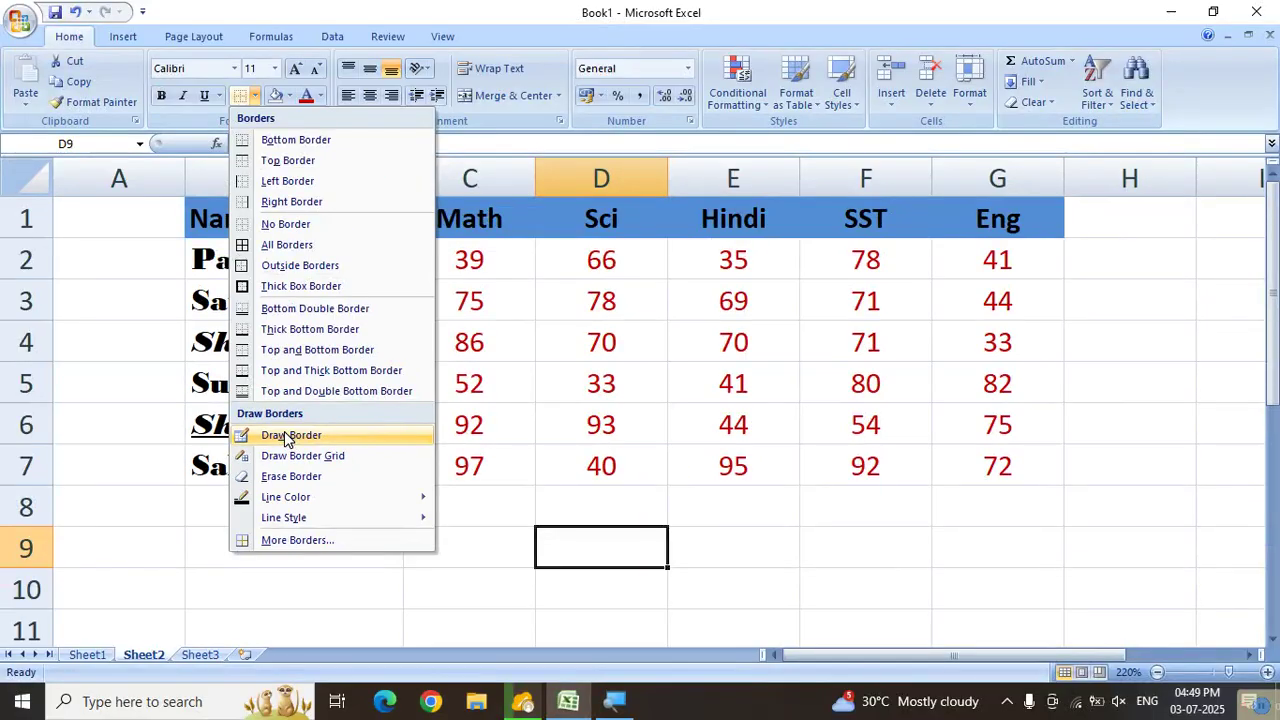
pyautogui.click(290, 440)
pyautogui.moveTo(249, 220)
pyautogui.mouseDown()
pyautogui.moveTo(911, 431)
pyautogui.moveTo(950, 460)
pyautogui.mouseUp()
pyautogui.moveTo(451, 294)
pyautogui.mouseDown()
pyautogui.moveTo(569, 289)
pyautogui.moveTo(906, 331)
pyautogui.mouseUp()
pyautogui.moveTo(628, 282)
pyautogui.mouseDown()
pyautogui.moveTo(620, 329)
pyautogui.moveTo(638, 472)
pyautogui.mouseUp()
pyautogui.moveTo(600, 355)
pyautogui.mouseDown()
pyautogui.moveTo(597, 425)
pyautogui.moveTo(783, 389)
pyautogui.mouseUp()
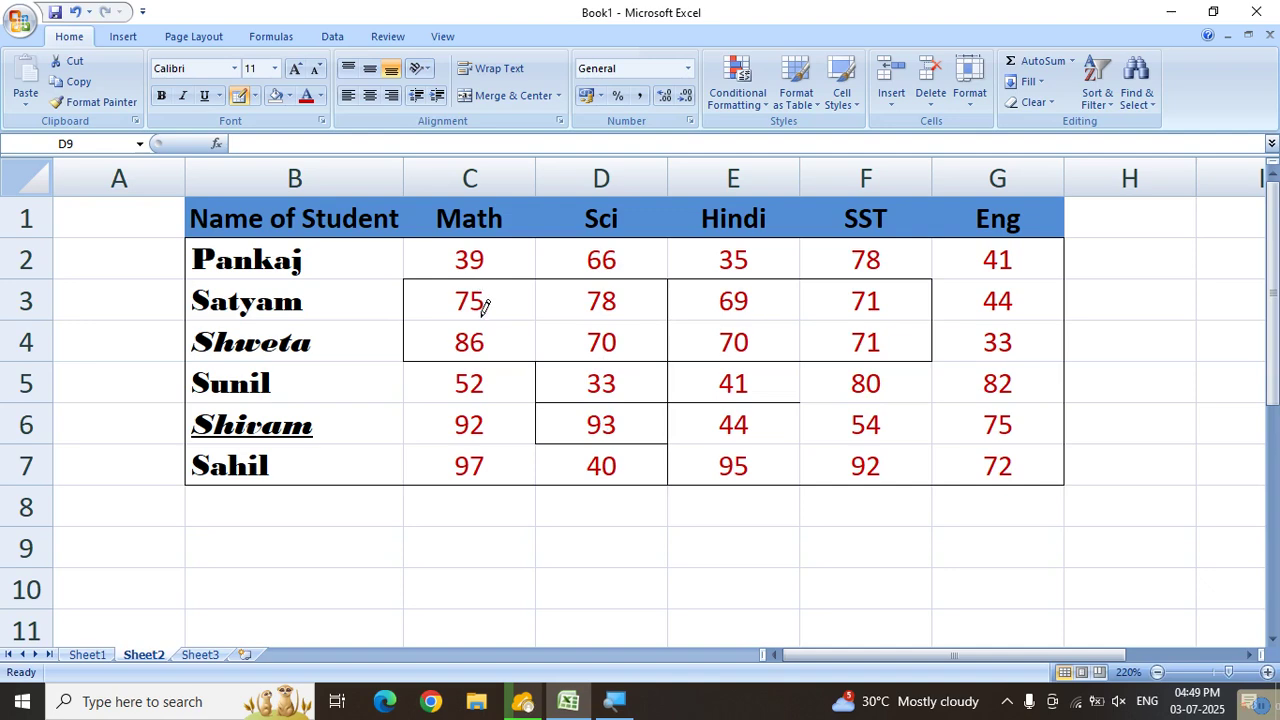
# Use Draw Border Grid to put a full grid of borders over B2:G7.
pyautogui.click(255, 96)
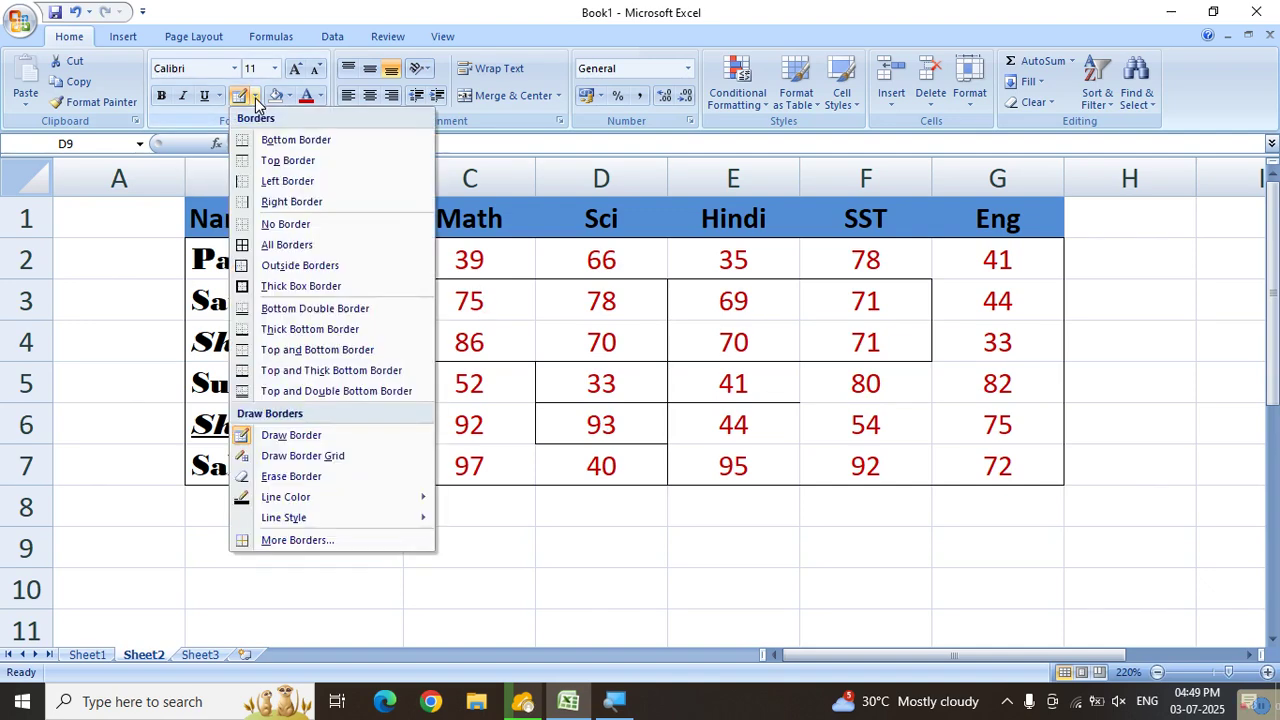
pyautogui.click(315, 456)
pyautogui.moveTo(338, 300)
pyautogui.mouseDown()
pyautogui.moveTo(612, 485)
pyautogui.moveTo(766, 483)
pyautogui.moveTo(937, 449)
pyautogui.moveTo(1000, 457)
pyautogui.mouseUp()
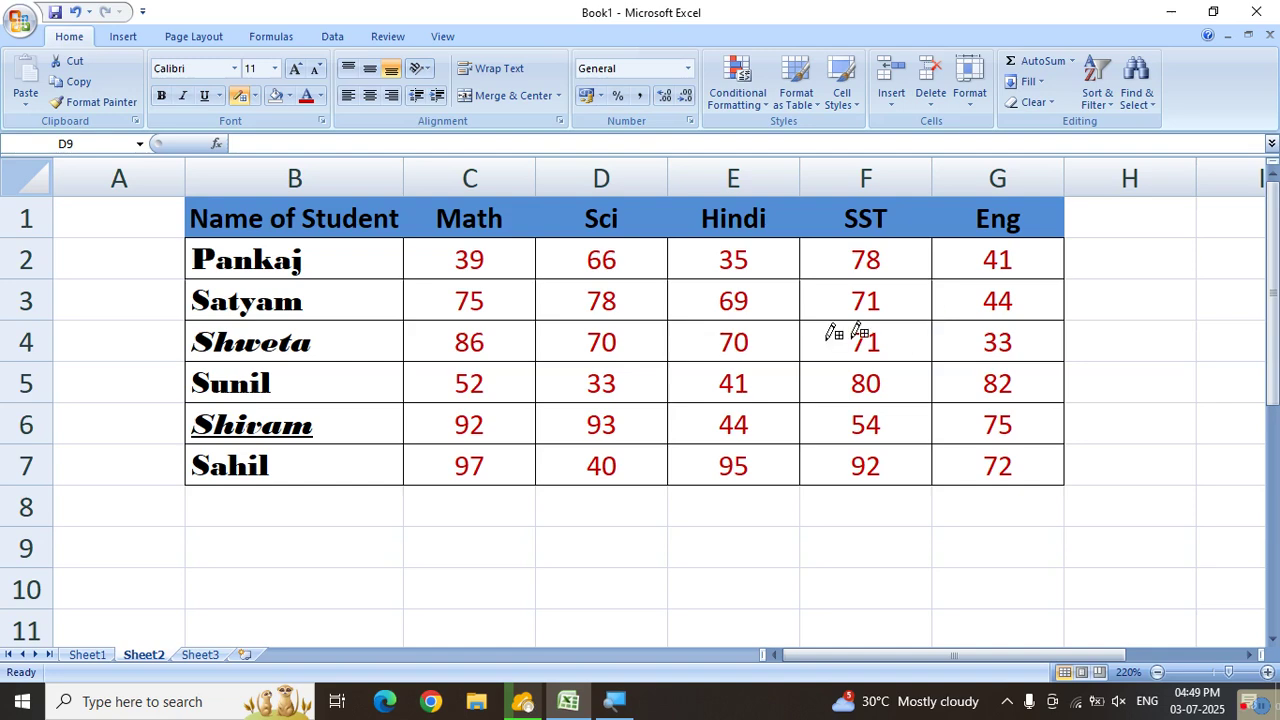
# Use Draw Border to outline the empty cells B10:E12 below the marks table.
pyautogui.scroll(-1, 489, 448)
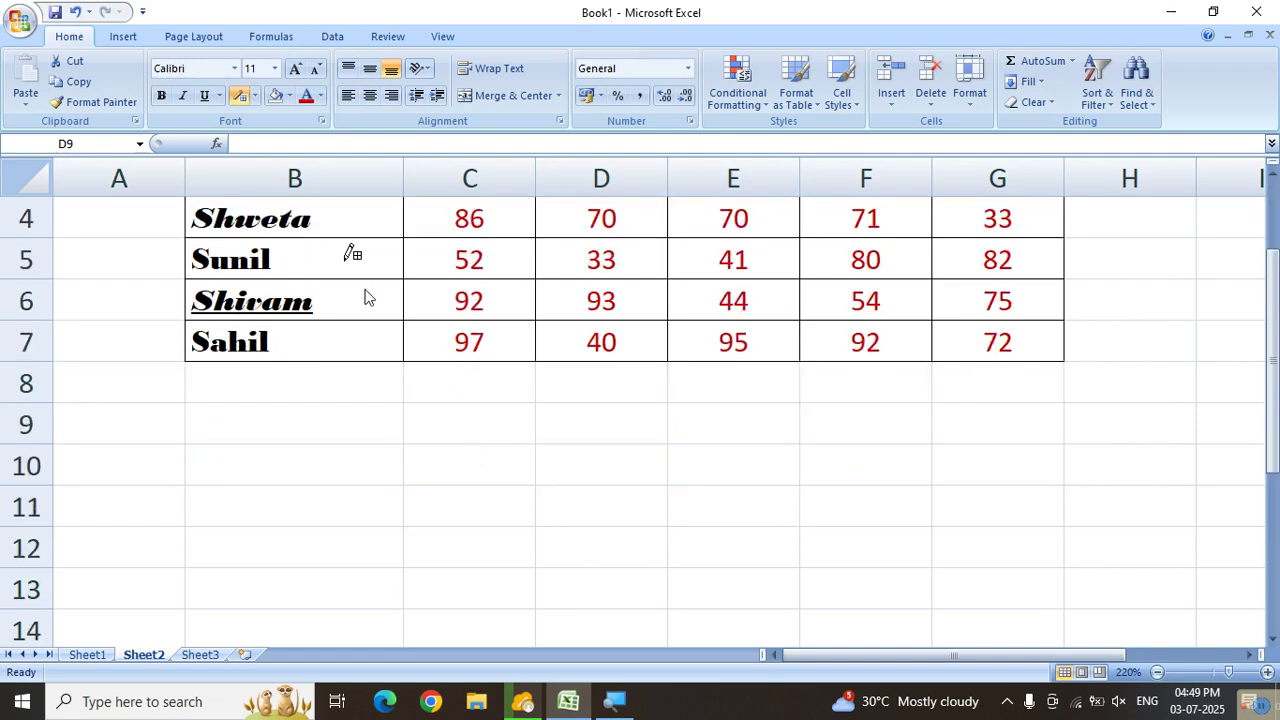
pyautogui.click(255, 96)
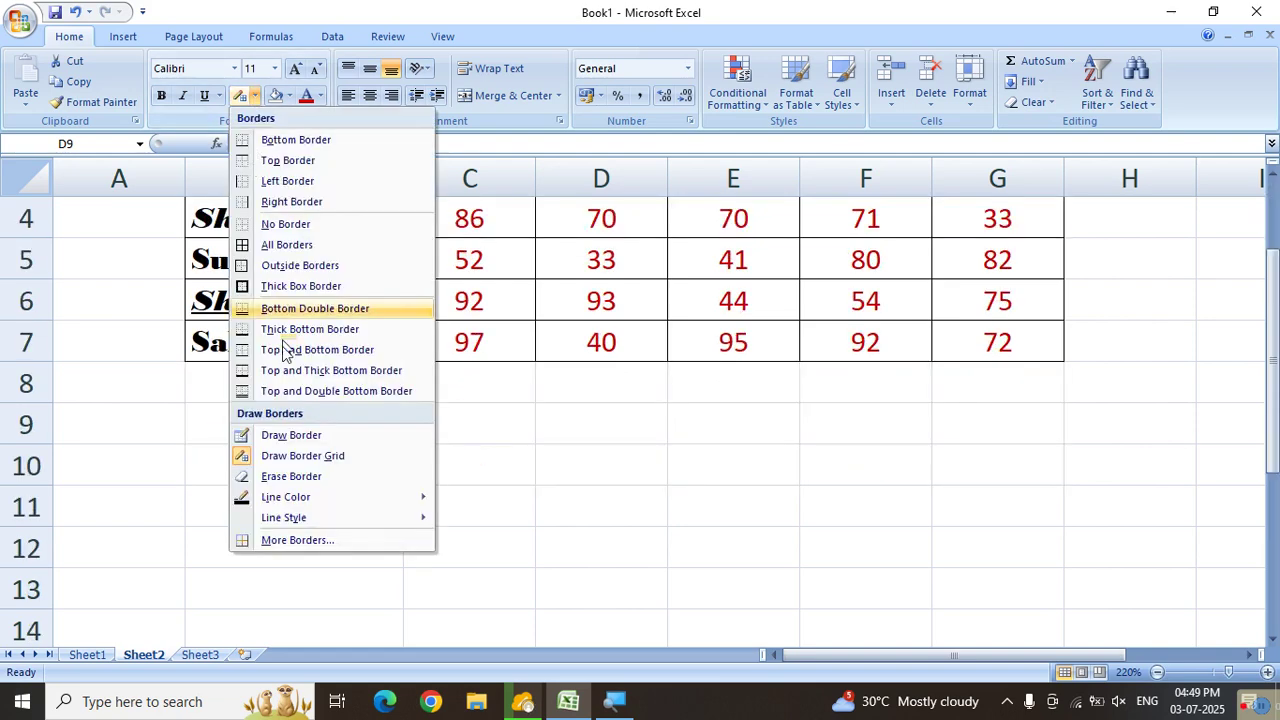
pyautogui.click(286, 437)
pyautogui.moveTo(280, 432)
pyautogui.mouseDown()
pyautogui.moveTo(489, 500)
pyautogui.moveTo(711, 537)
pyautogui.mouseUp()
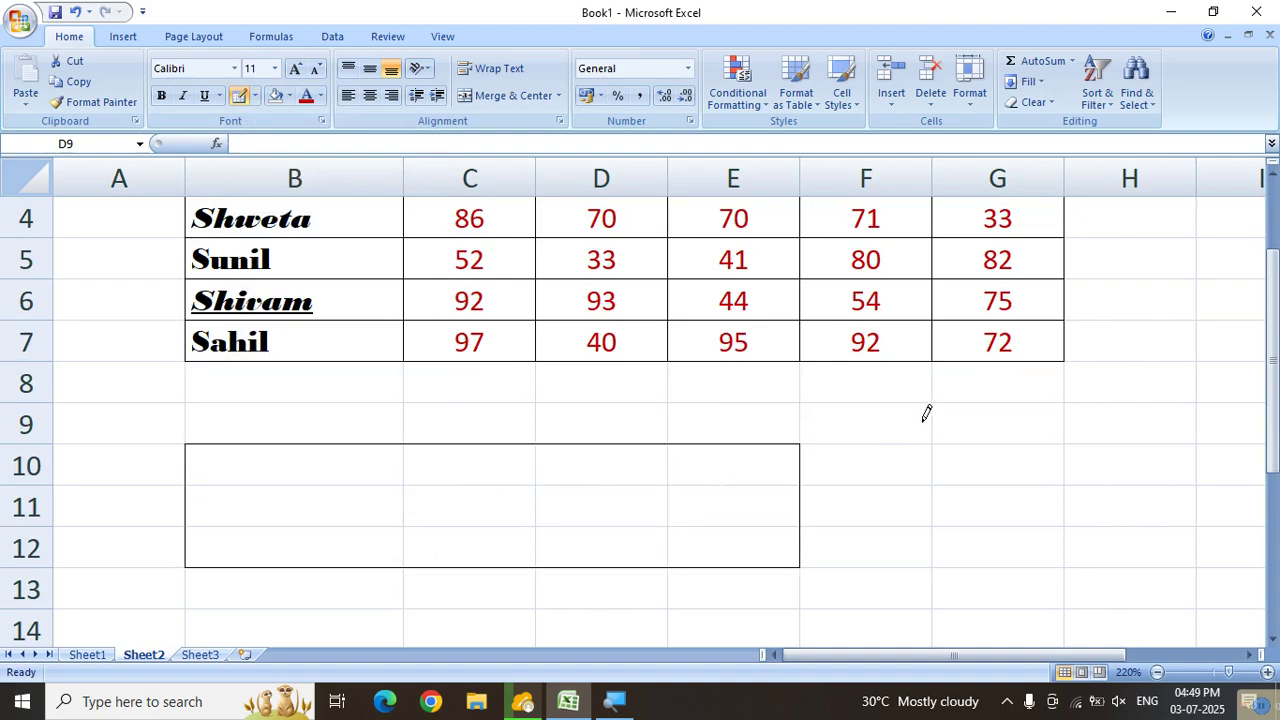
# Use Draw Border Grid to put a full grid of borders over the empty cells B16:F20.
pyautogui.scroll(-3, 705, 457)
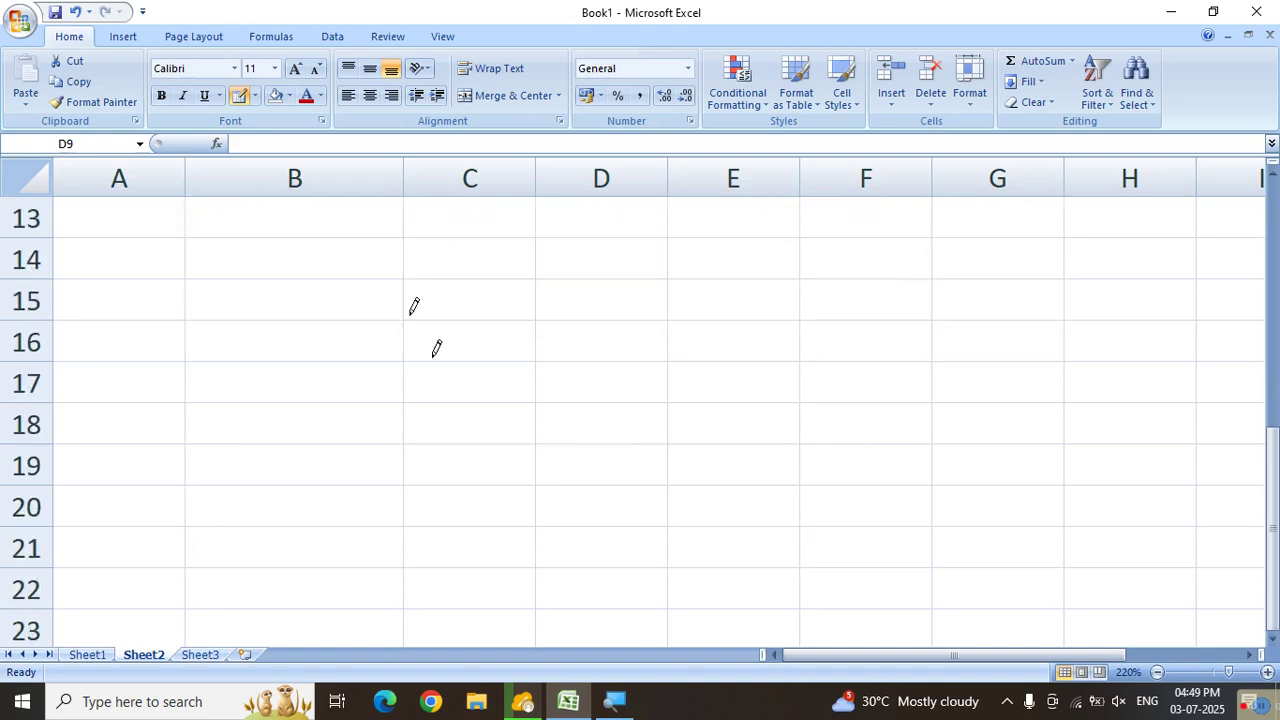
pyautogui.click(255, 97)
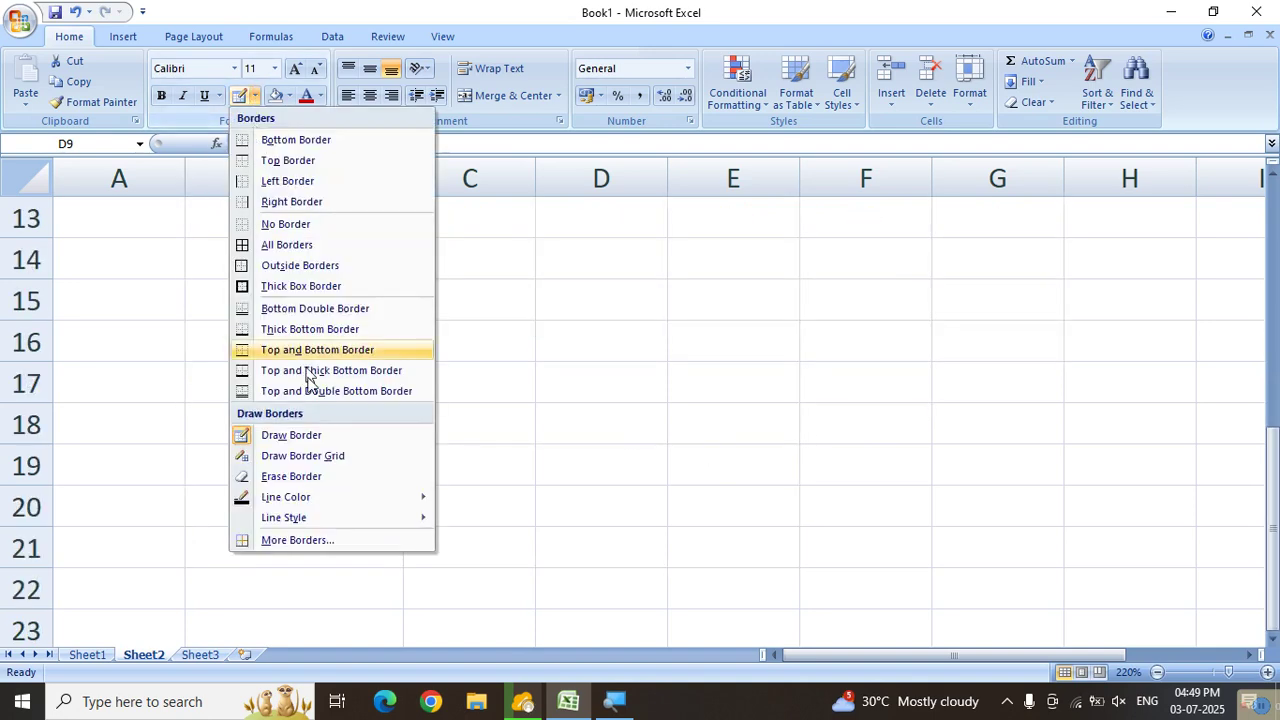
pyautogui.click(312, 458)
pyautogui.moveTo(277, 322); pyautogui.dragTo(895, 497)
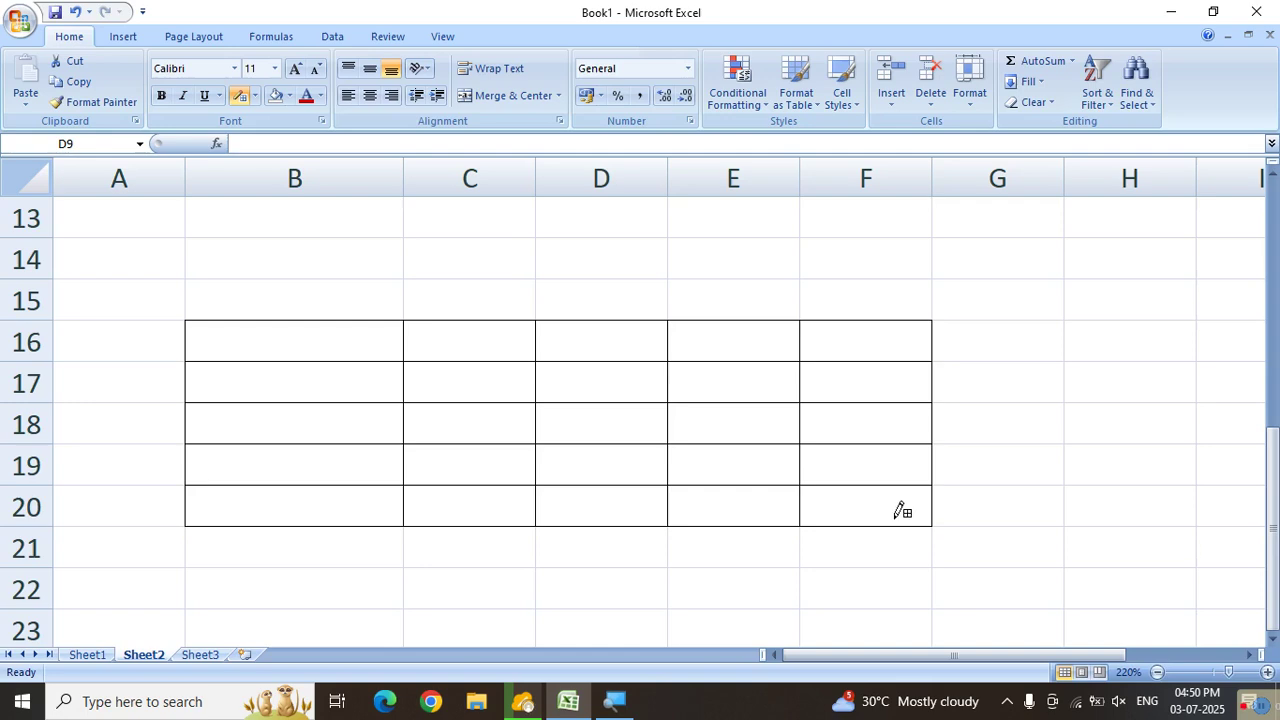
# Use Erase Border to remove several border lines inside the marks table, mainly across row 3 and around the marks in columns C and D.
pyautogui.scroll(4, 622, 398)
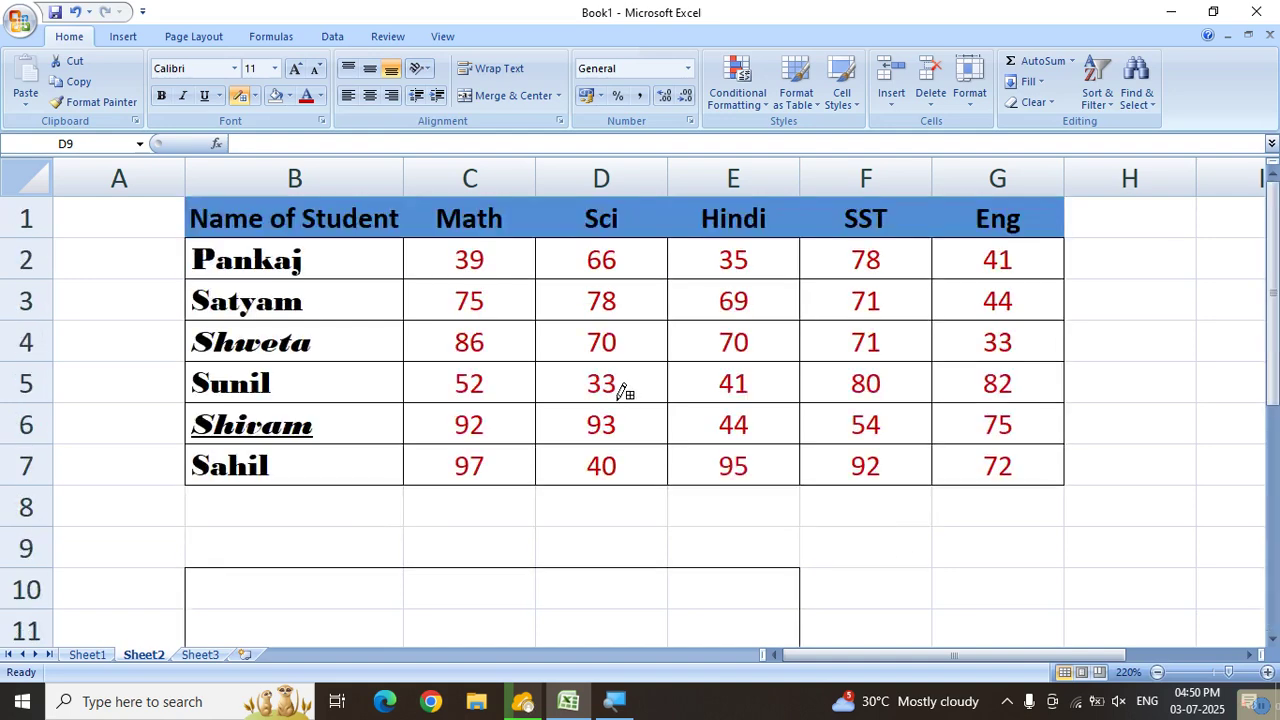
pyautogui.click(254, 97)
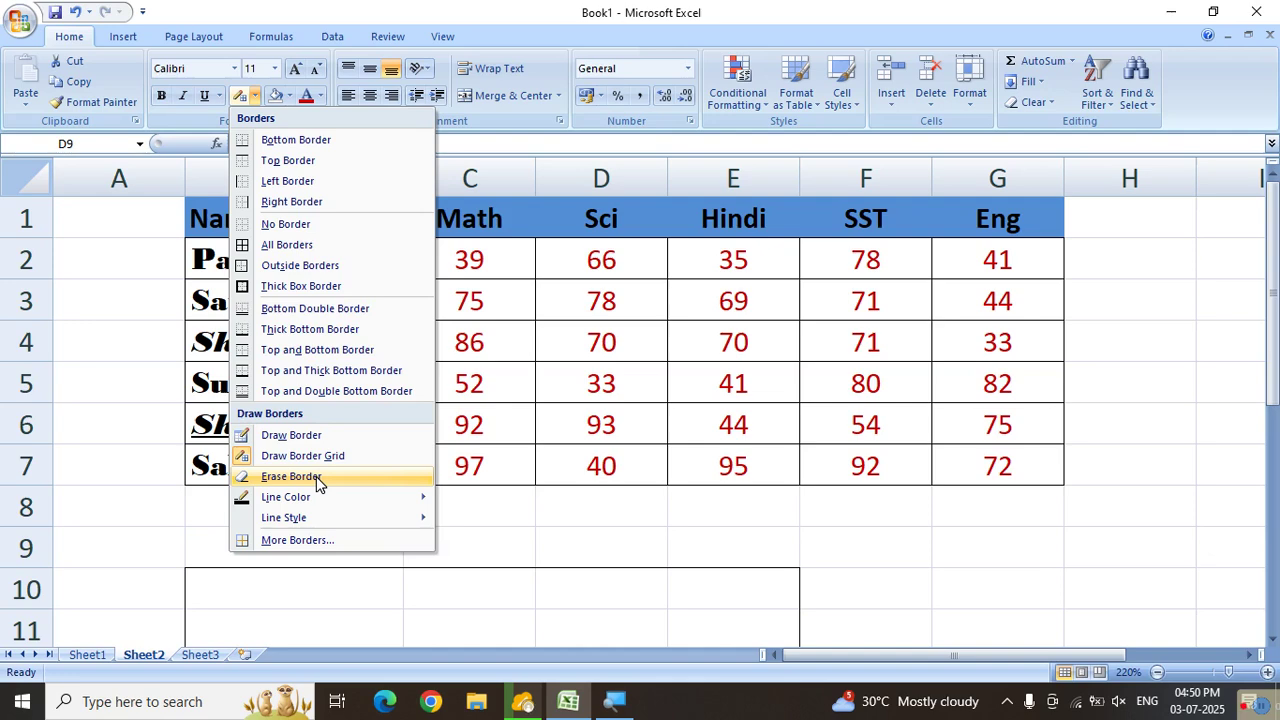
pyautogui.click(316, 476)
pyautogui.moveTo(463, 420); pyautogui.dragTo(463, 465)
pyautogui.moveTo(612, 254)
pyautogui.mouseDown()
pyautogui.moveTo(615, 470)
pyautogui.moveTo(610, 455)
pyautogui.mouseUp()
pyautogui.moveTo(390, 284); pyautogui.dragTo(660, 298)
# Erase all border lines of the grid in B16:F20.
pyautogui.scroll(-2, 495, 520)
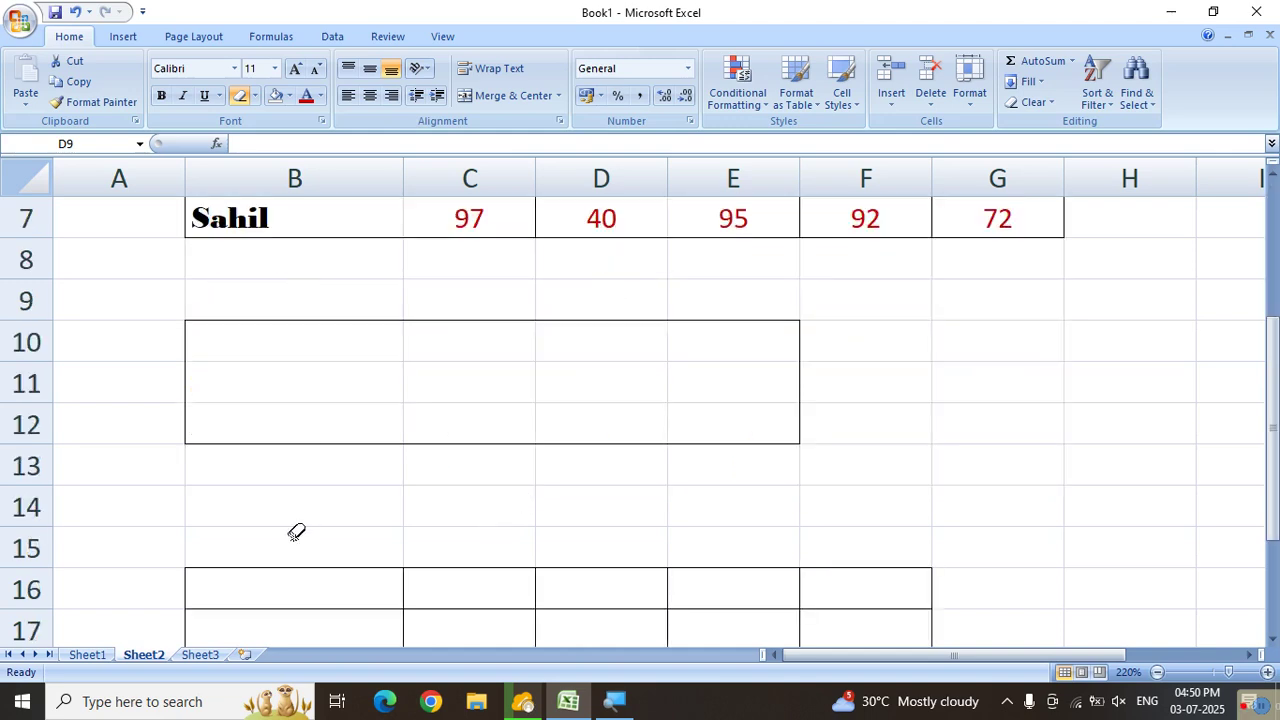
pyautogui.scroll(-1, 296, 532)
pyautogui.moveTo(306, 460); pyautogui.dragTo(318, 612)
pyautogui.moveTo(498, 450); pyautogui.dragTo(502, 606)
pyautogui.moveTo(467, 503); pyautogui.dragTo(904, 509)
pyautogui.moveTo(488, 452)
pyautogui.mouseDown()
pyautogui.moveTo(757, 543)
pyautogui.moveTo(845, 633)
pyautogui.mouseUp()
pyautogui.scroll(-2, 762, 537)
pyautogui.scroll(5, 762, 537)
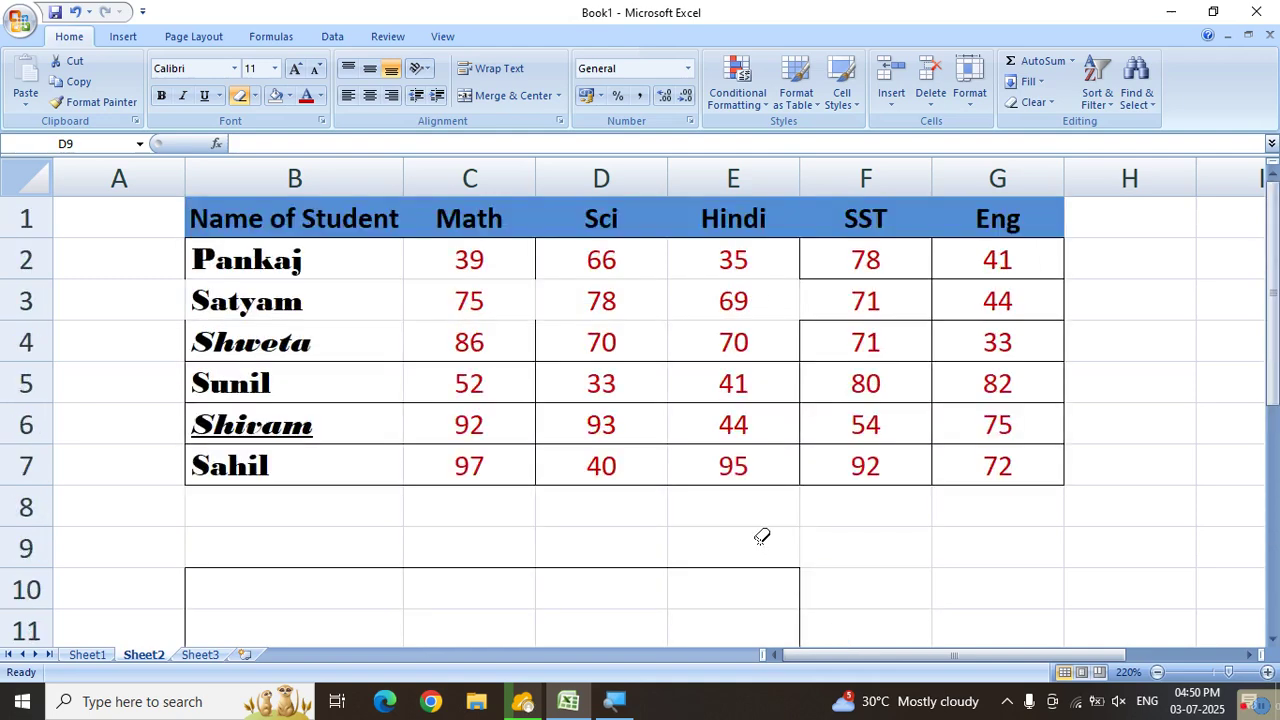
# Set the border line color to standard Green and draw border grids over the marks in C2:E6 and the empty cells B16:D21.
pyautogui.click(257, 100)
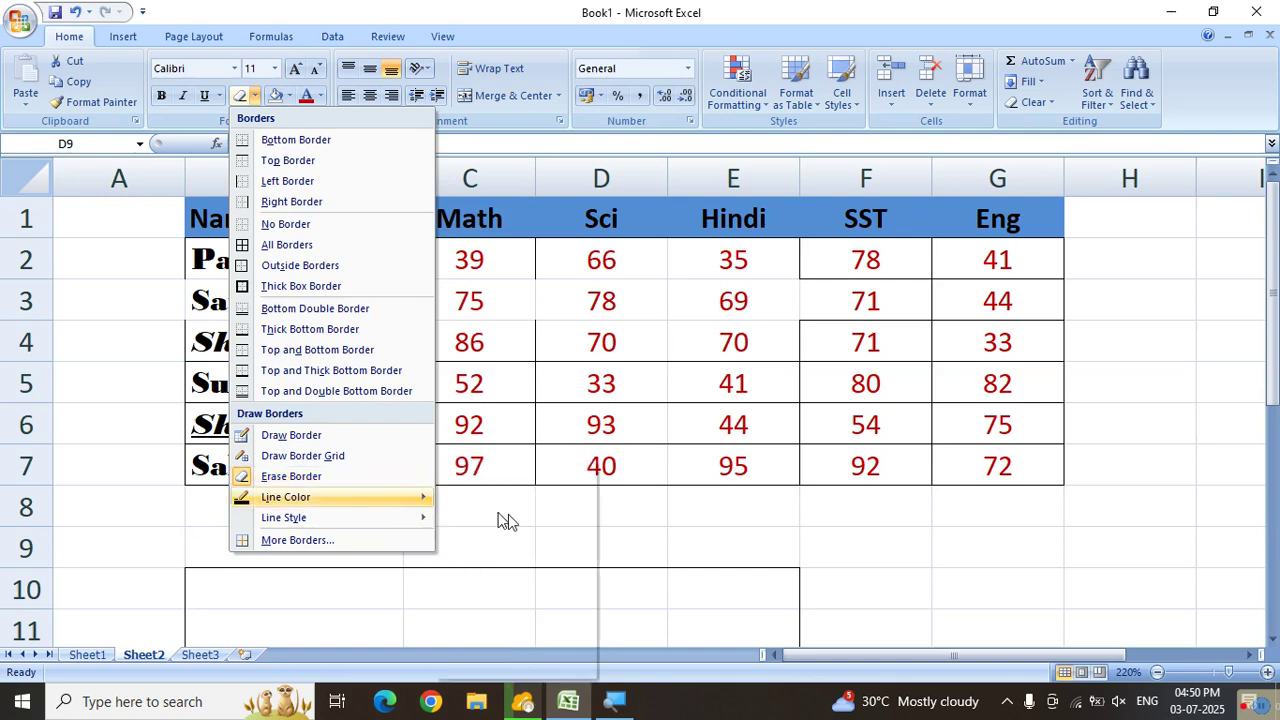
pyautogui.moveTo(340, 497)
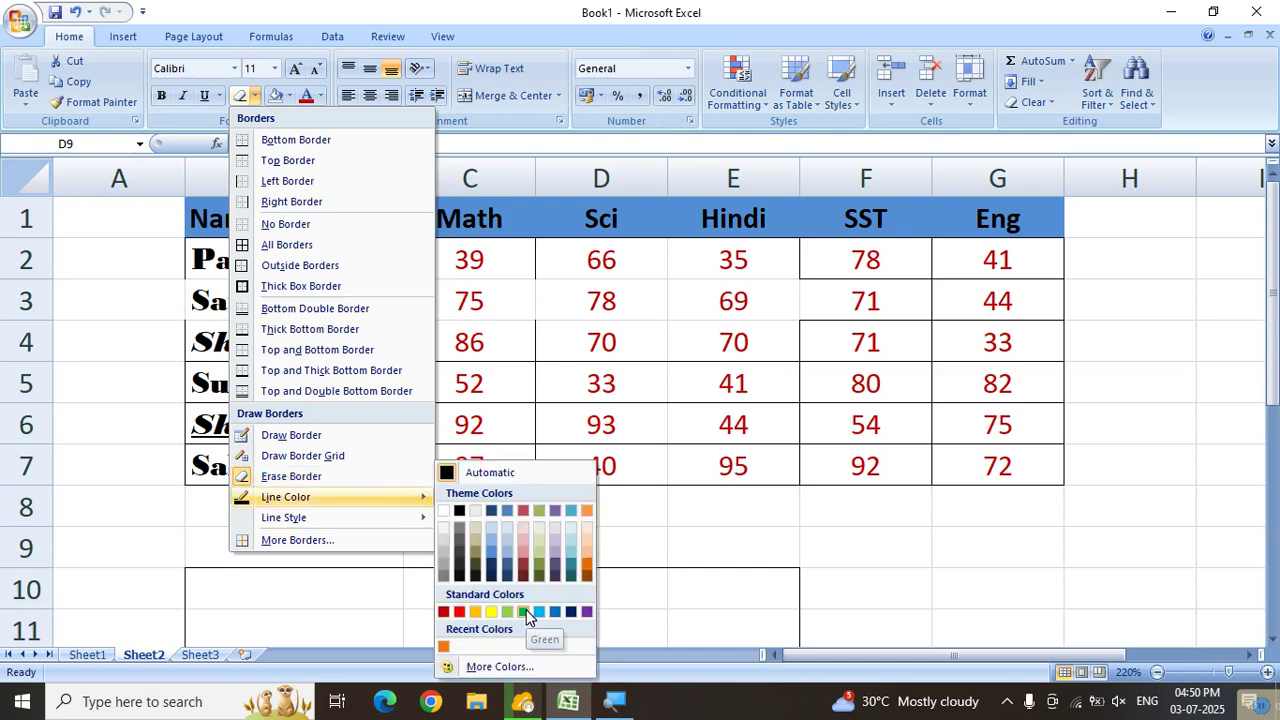
pyautogui.click(526, 613)
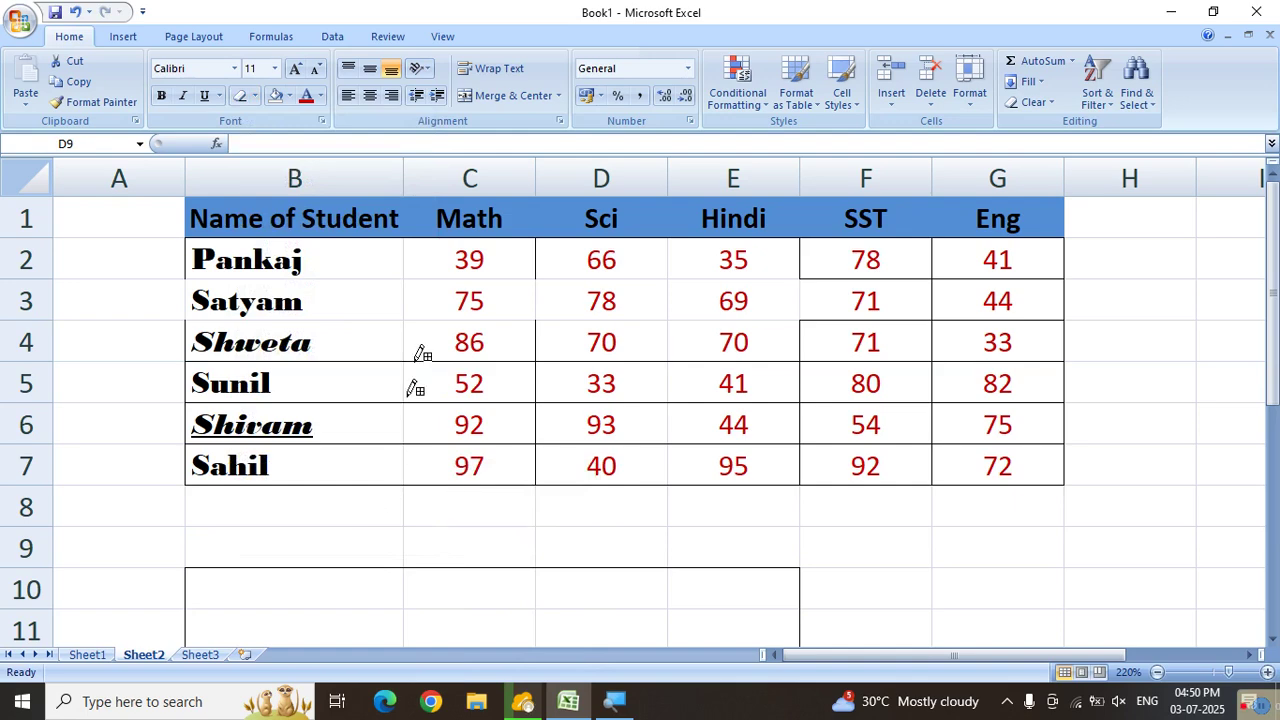
pyautogui.moveTo(449, 240); pyautogui.dragTo(729, 430)
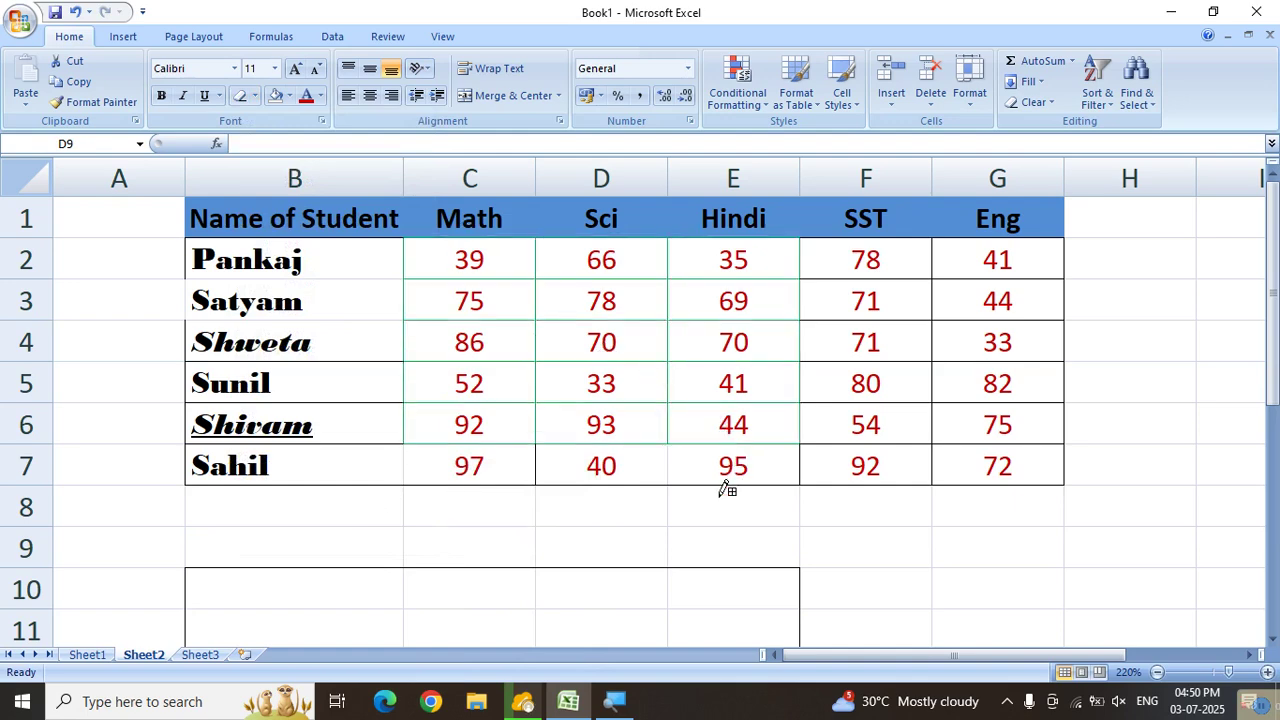
pyautogui.scroll(-4, 725, 488)
pyautogui.moveTo(280, 343); pyautogui.dragTo(560, 535)
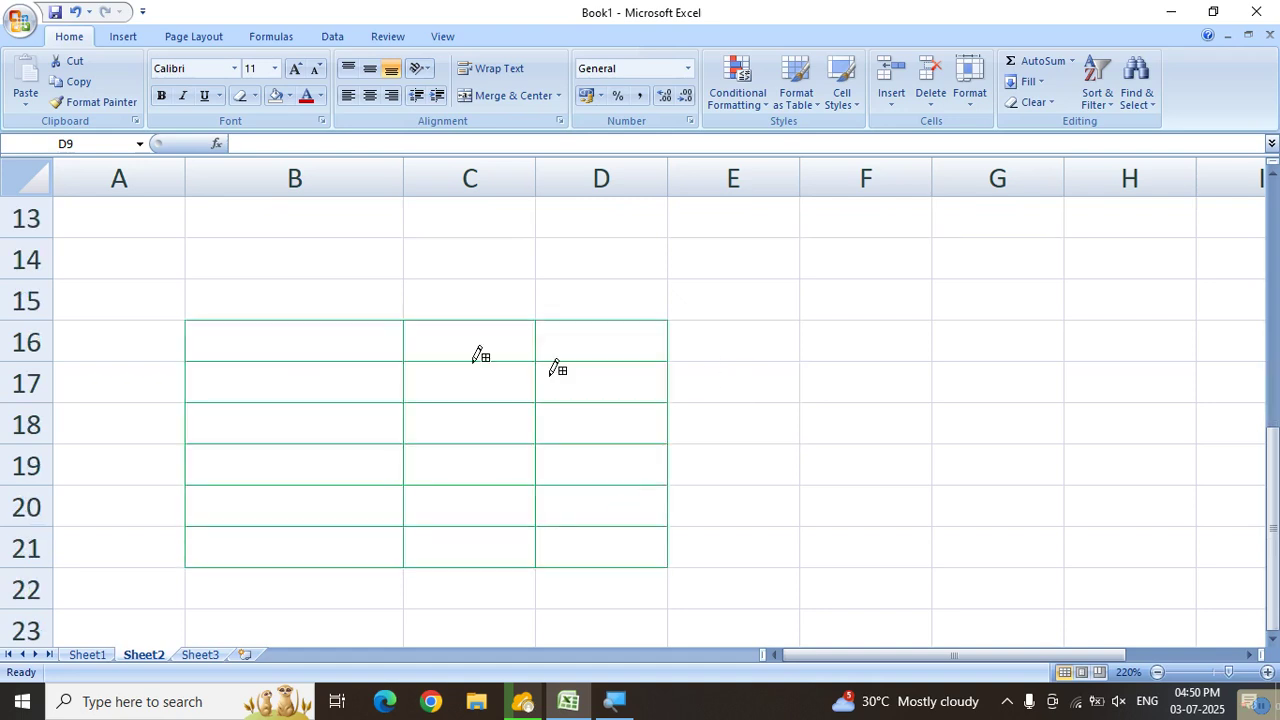
# Set the border line style to a double line and draw border grids over C2:E7 and the empty cells B14:E15.
pyautogui.scroll(4, 423, 349)
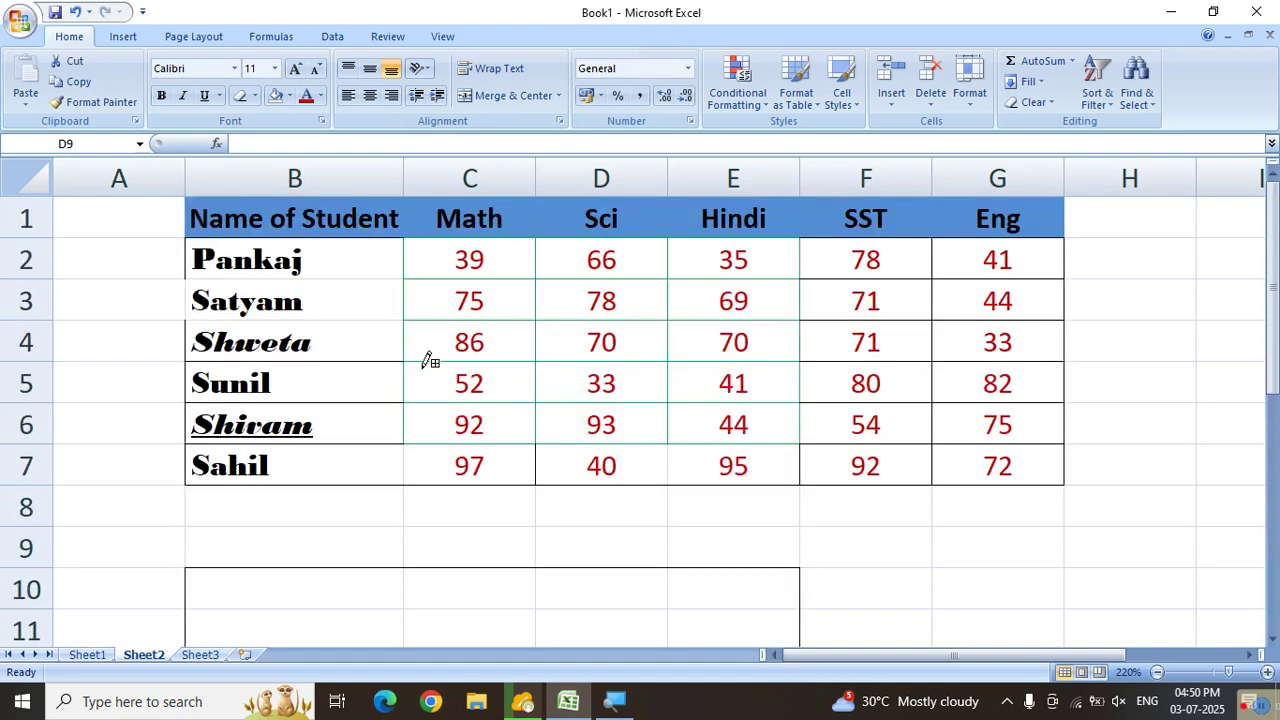
pyautogui.click(256, 94)
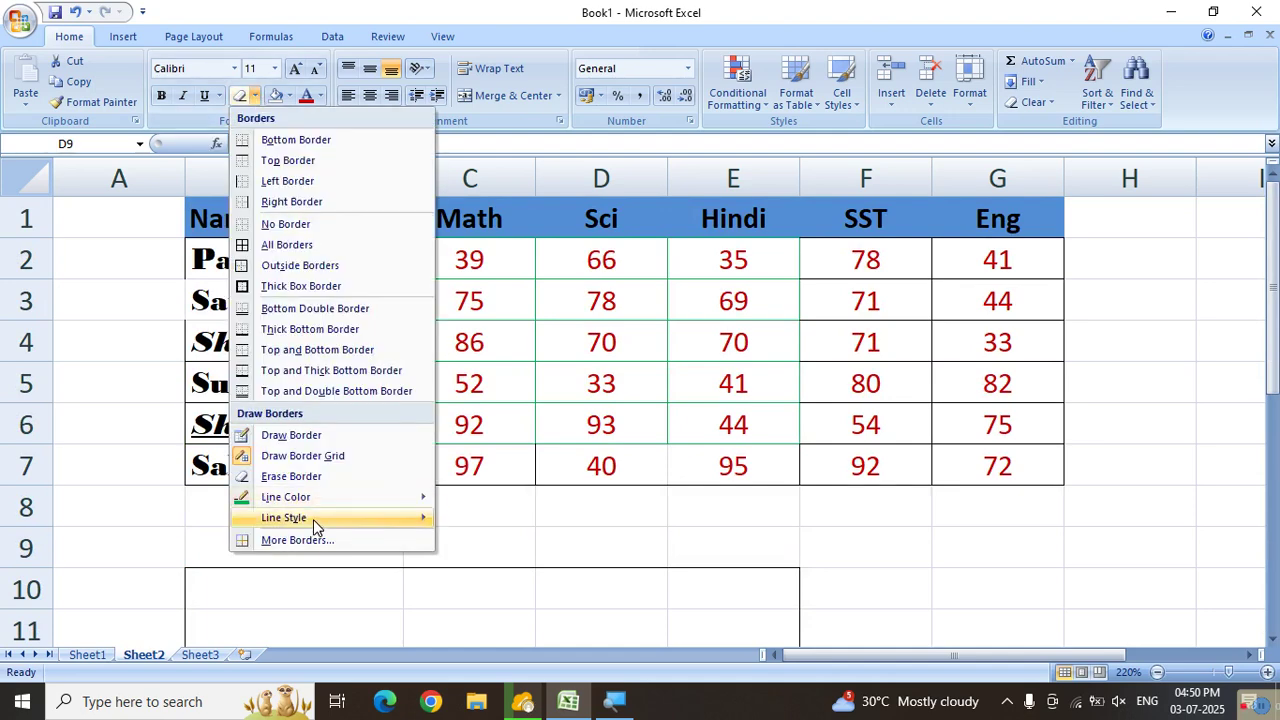
pyautogui.moveTo(313, 519)
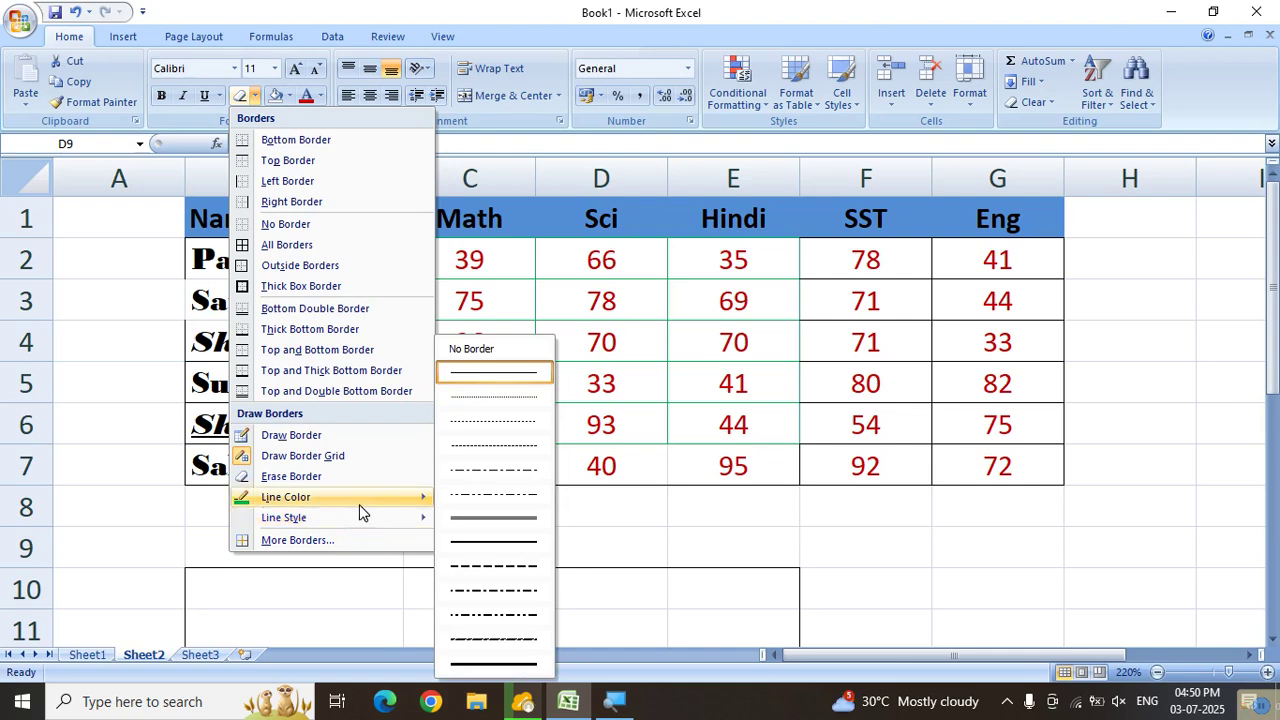
pyautogui.moveTo(386, 520)
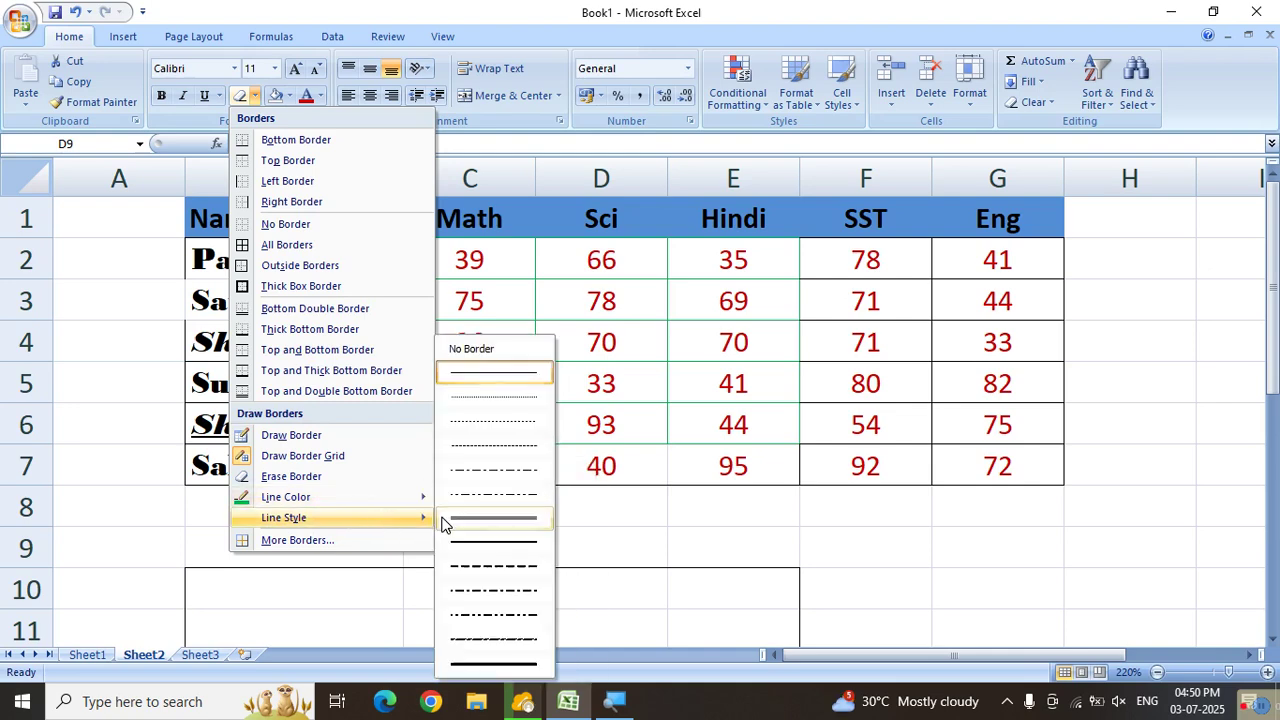
pyautogui.click(457, 520)
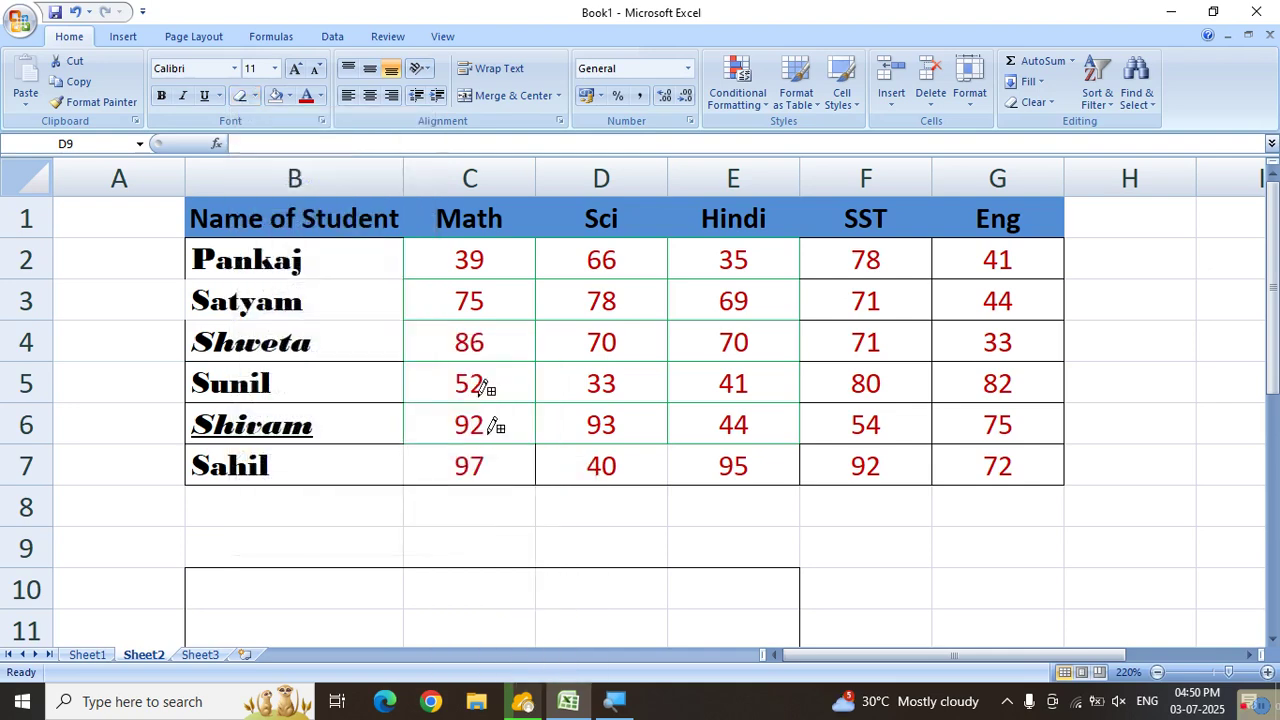
pyautogui.moveTo(463, 262)
pyautogui.mouseDown()
pyautogui.moveTo(720, 363)
pyautogui.moveTo(797, 480)
pyautogui.mouseUp()
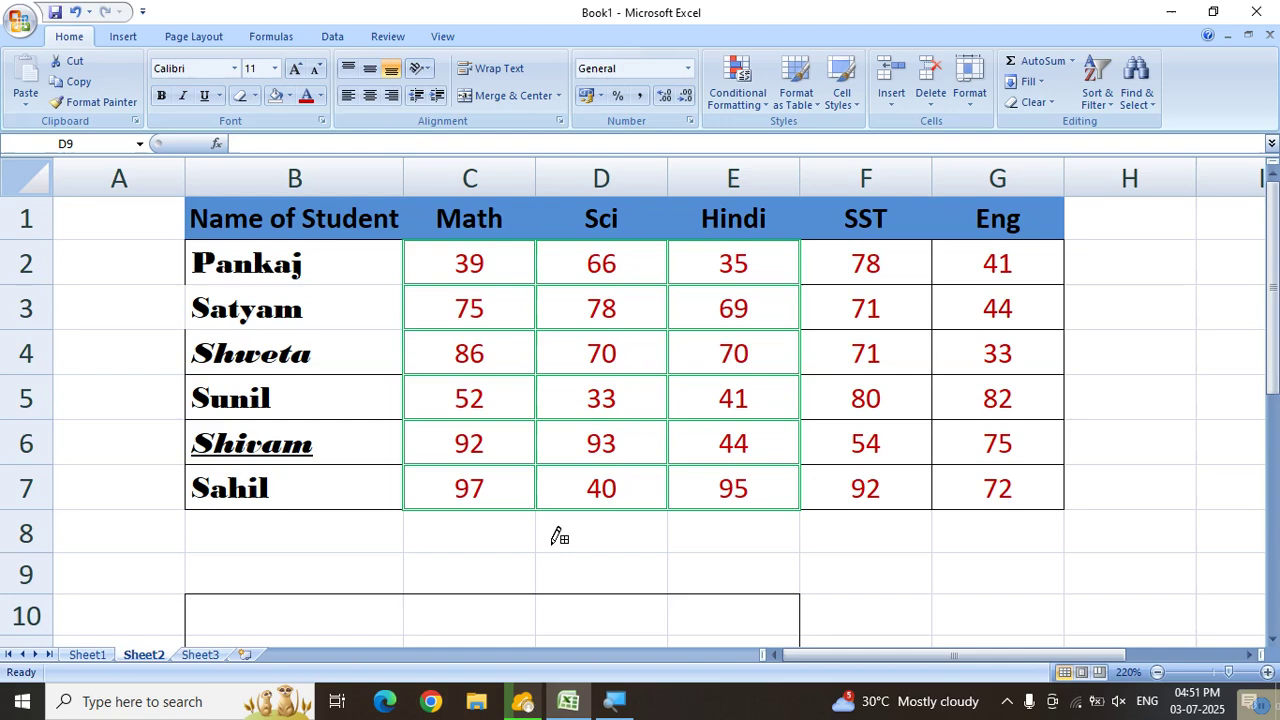
pyautogui.scroll(-2, 557, 531)
pyautogui.moveTo(186, 491)
pyautogui.mouseDown()
pyautogui.moveTo(603, 528)
pyautogui.moveTo(714, 563)
pyautogui.mouseUp()
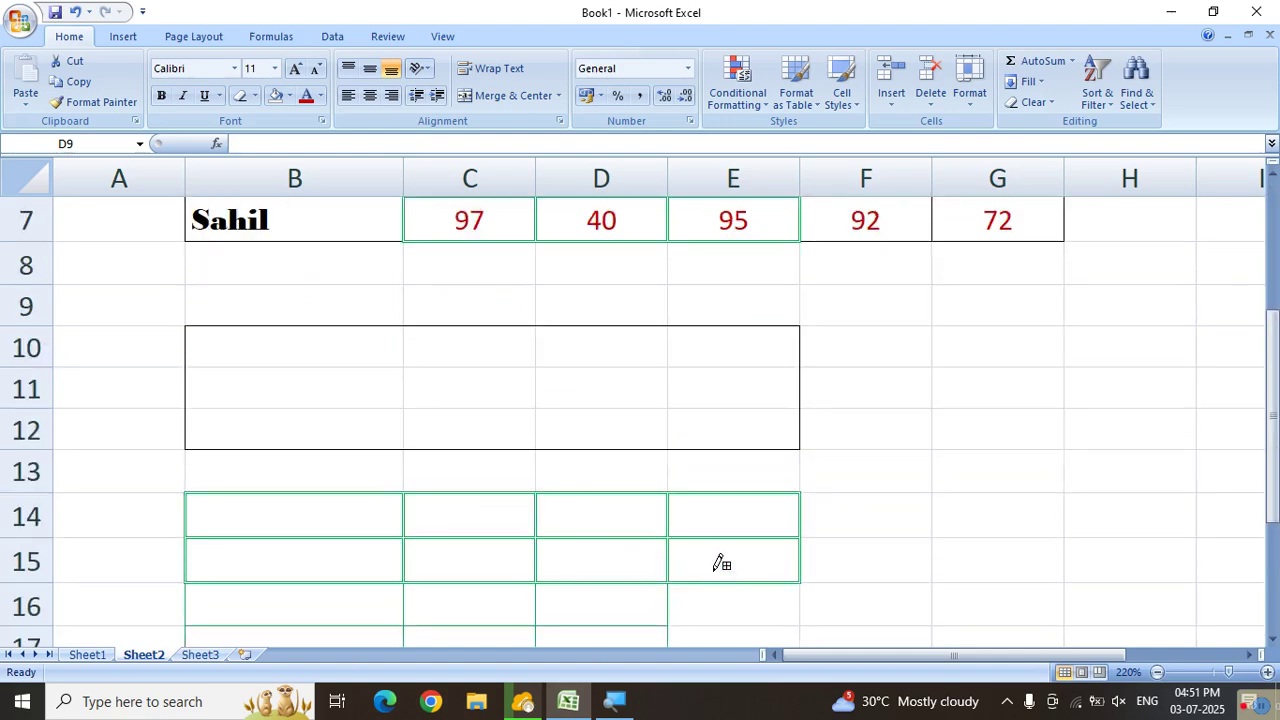
# Open the Border settings in Format Cells through More Borders, view the options and close the dialog without applying anything.
pyautogui.scroll(2, 571, 517)
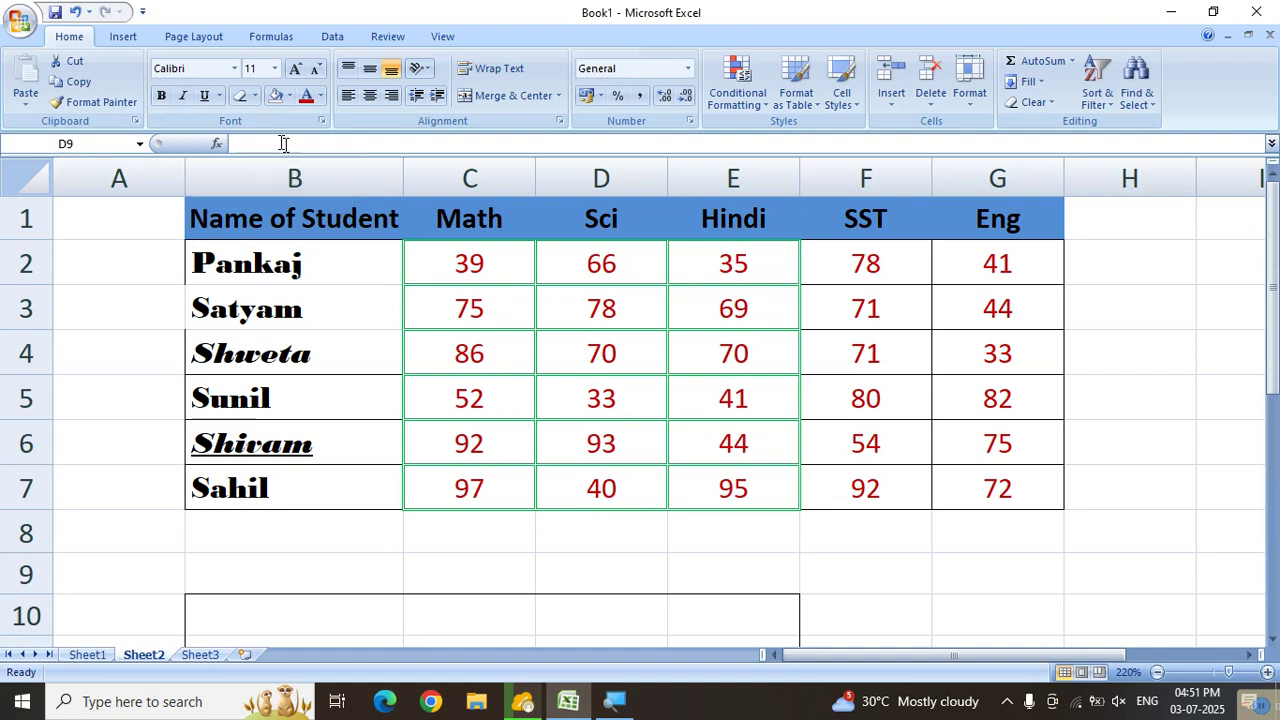
pyautogui.click(256, 95)
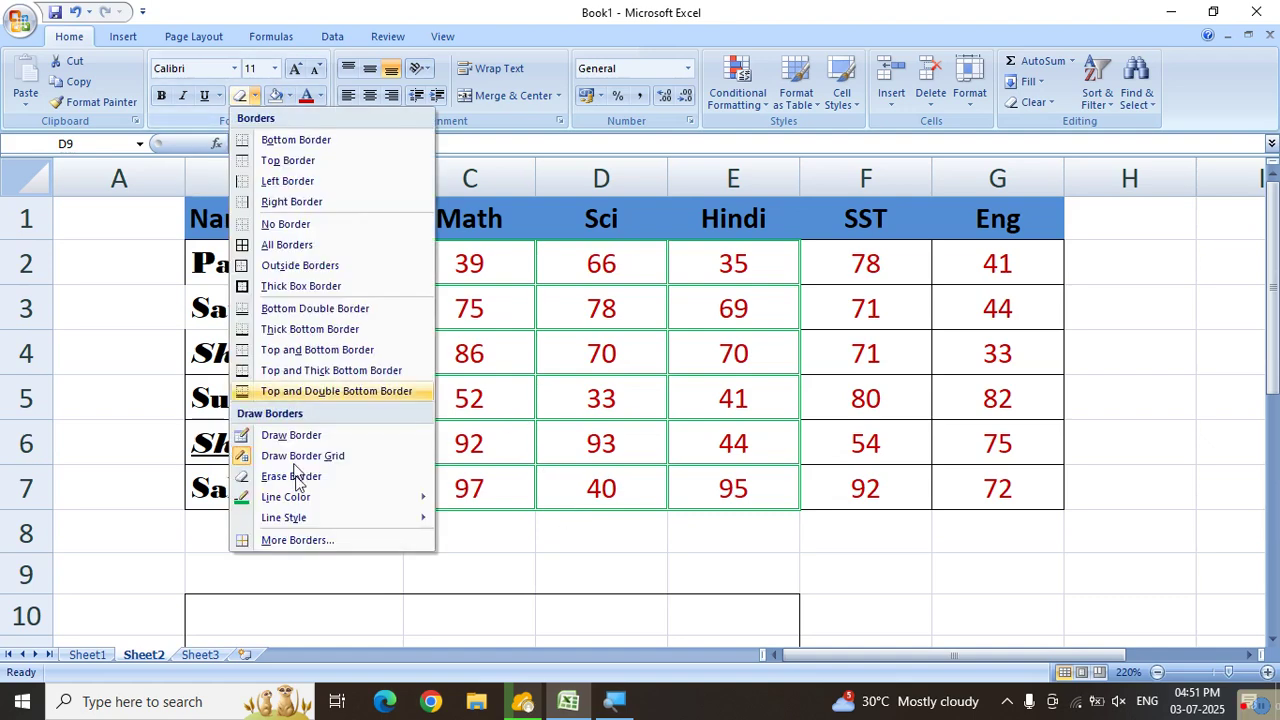
pyautogui.press('Escape')
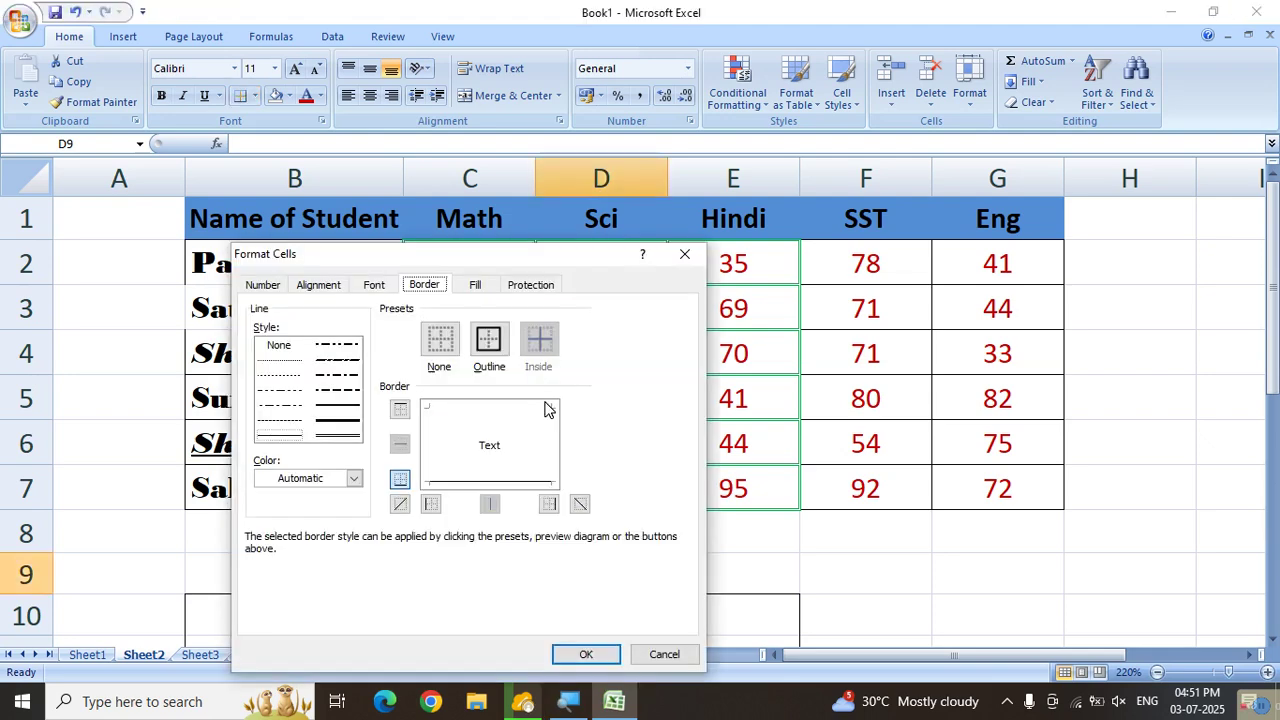
pyautogui.click(683, 257)
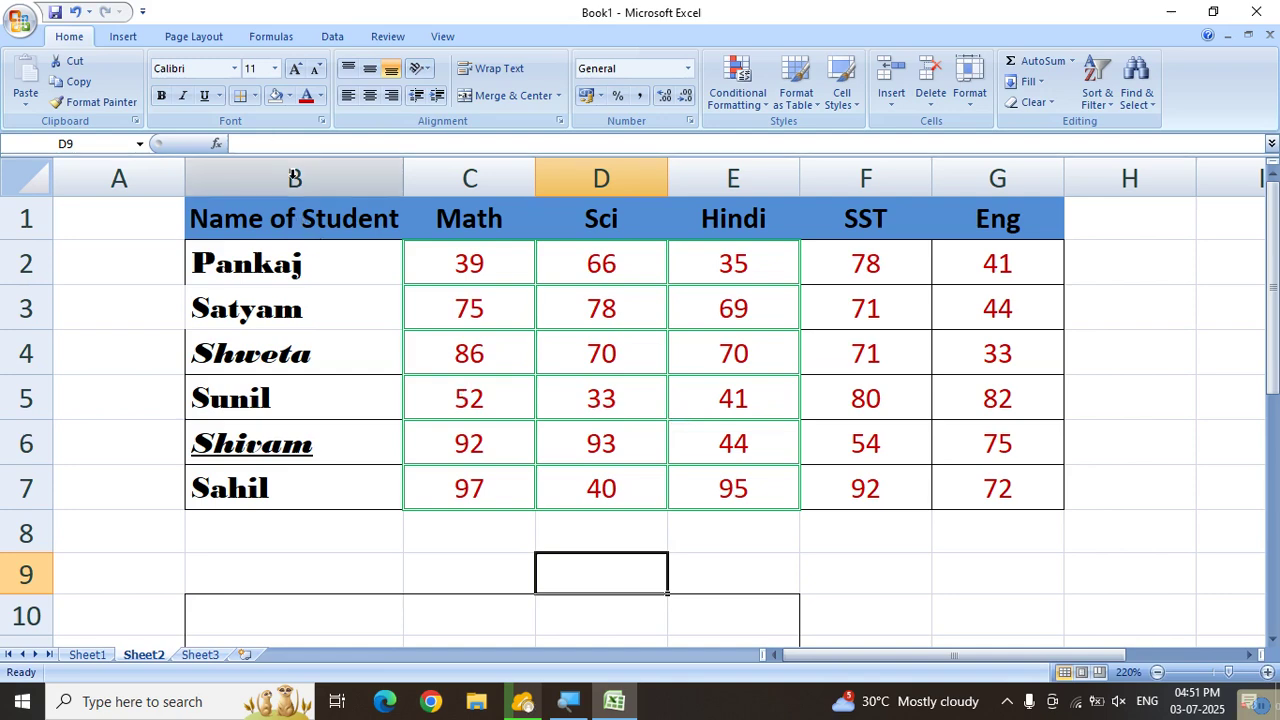
# Reset the border line color to Automatic and the line style to thin solid, and draw a border grid over B29:D33 plus a line under E30.
pyautogui.click(254, 98)
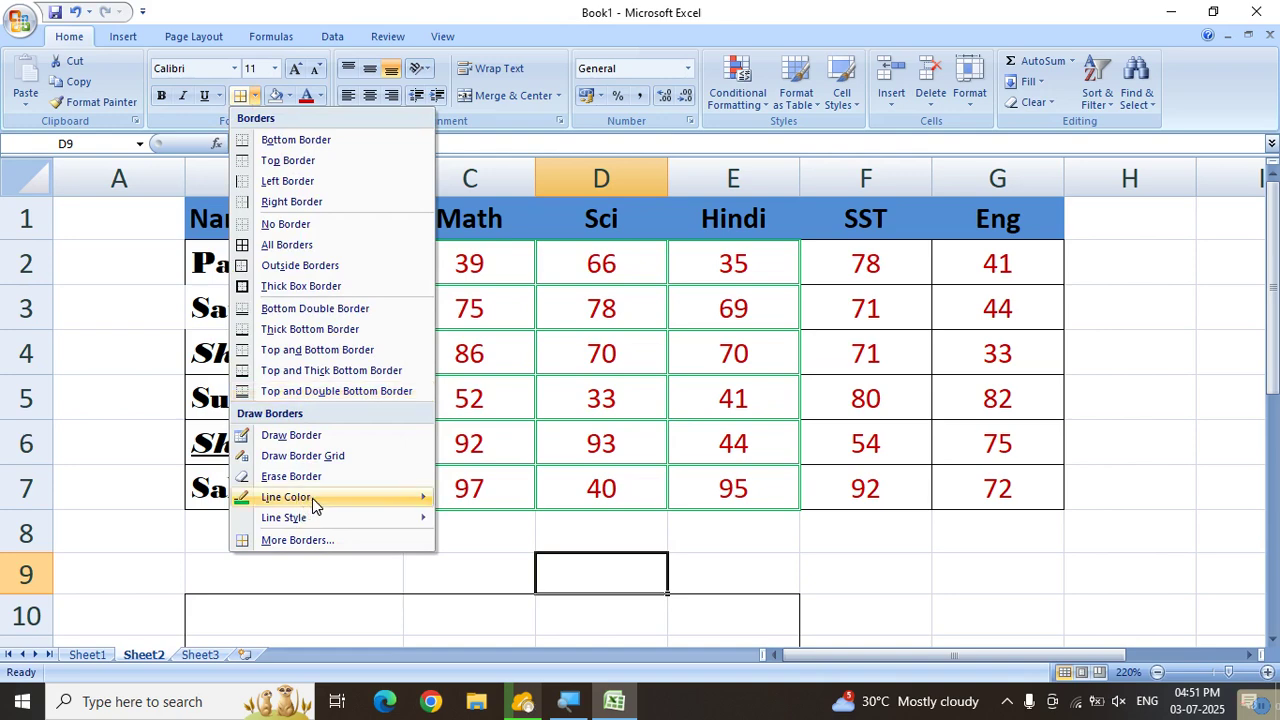
pyautogui.moveTo(314, 503)
pyautogui.click(450, 472)
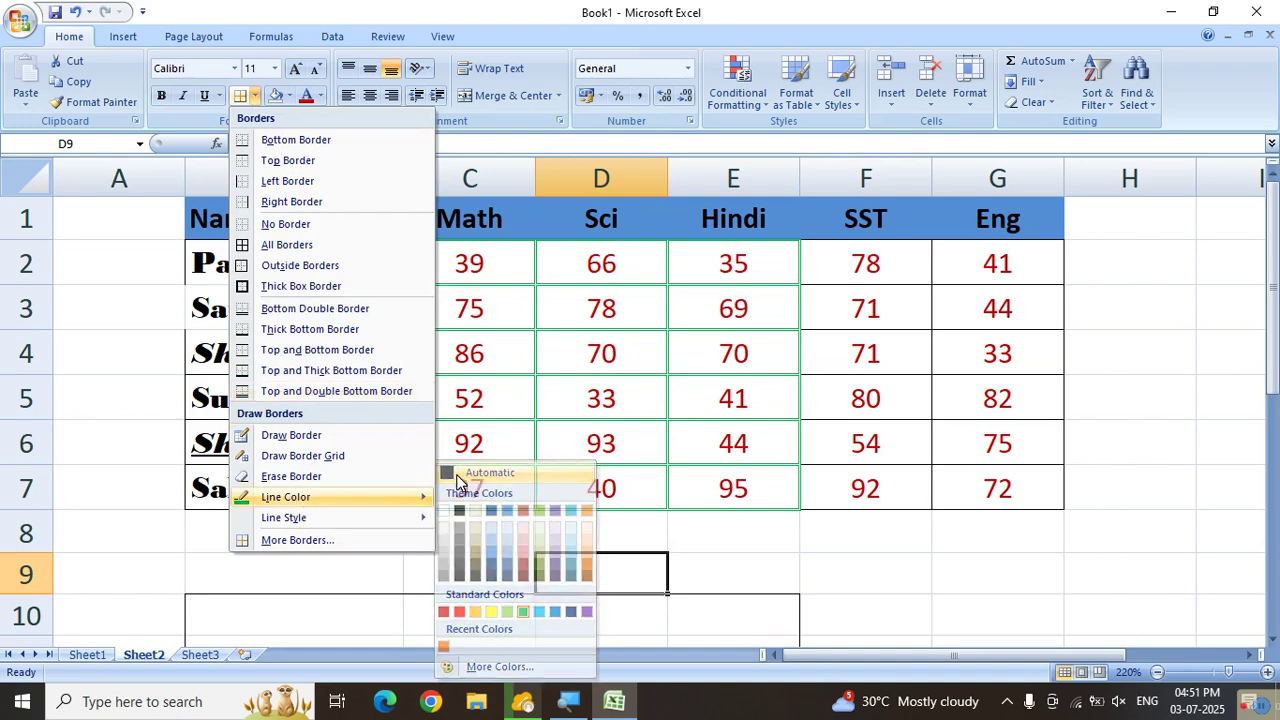
pyautogui.click(255, 98)
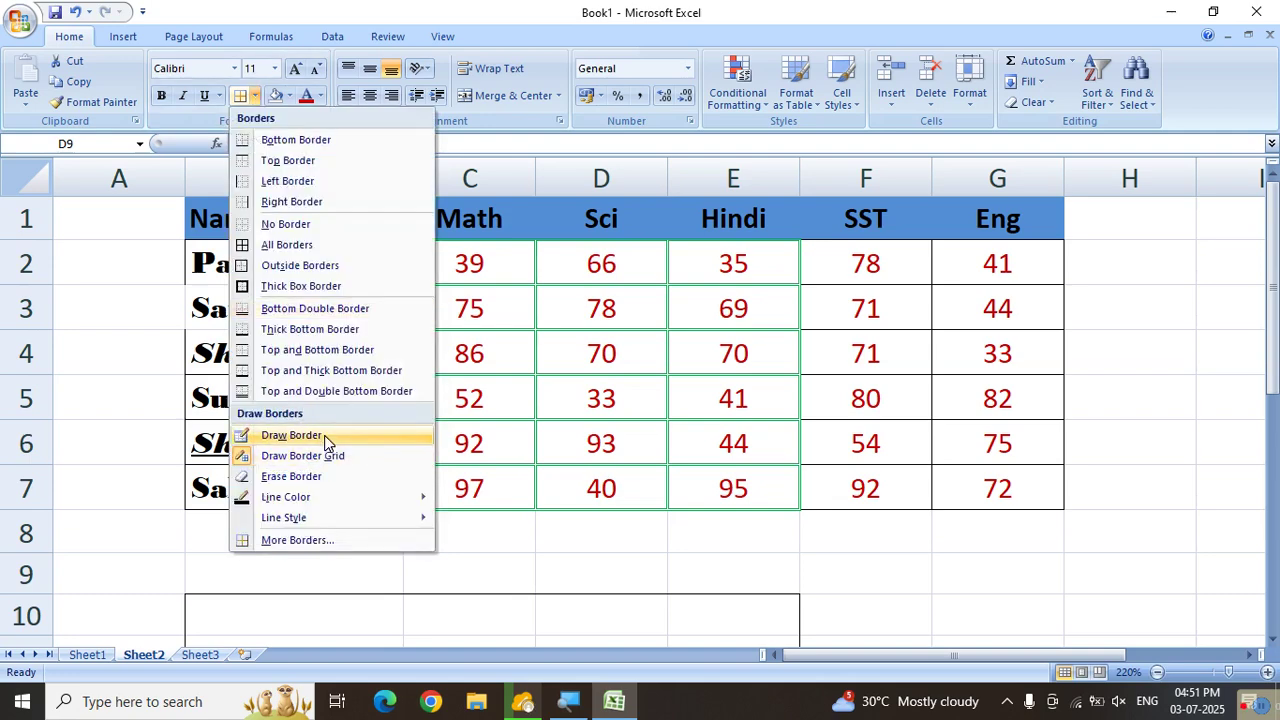
pyautogui.moveTo(322, 505)
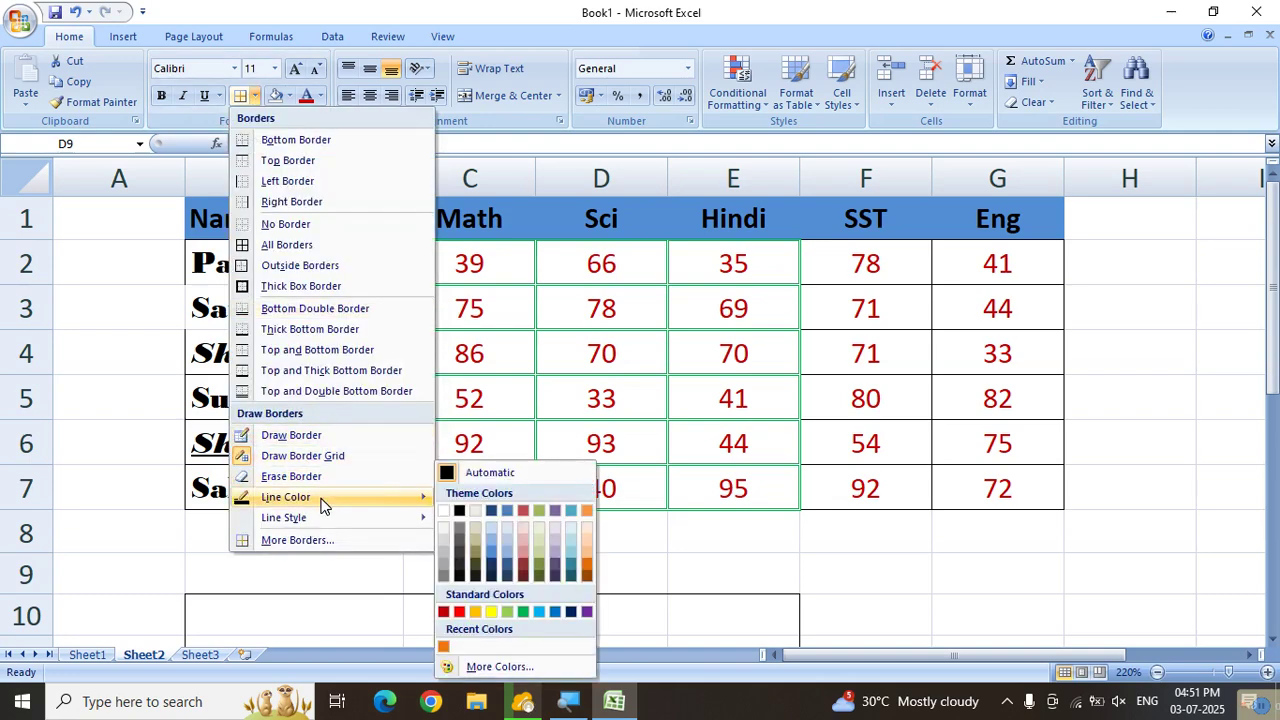
pyautogui.moveTo(374, 523)
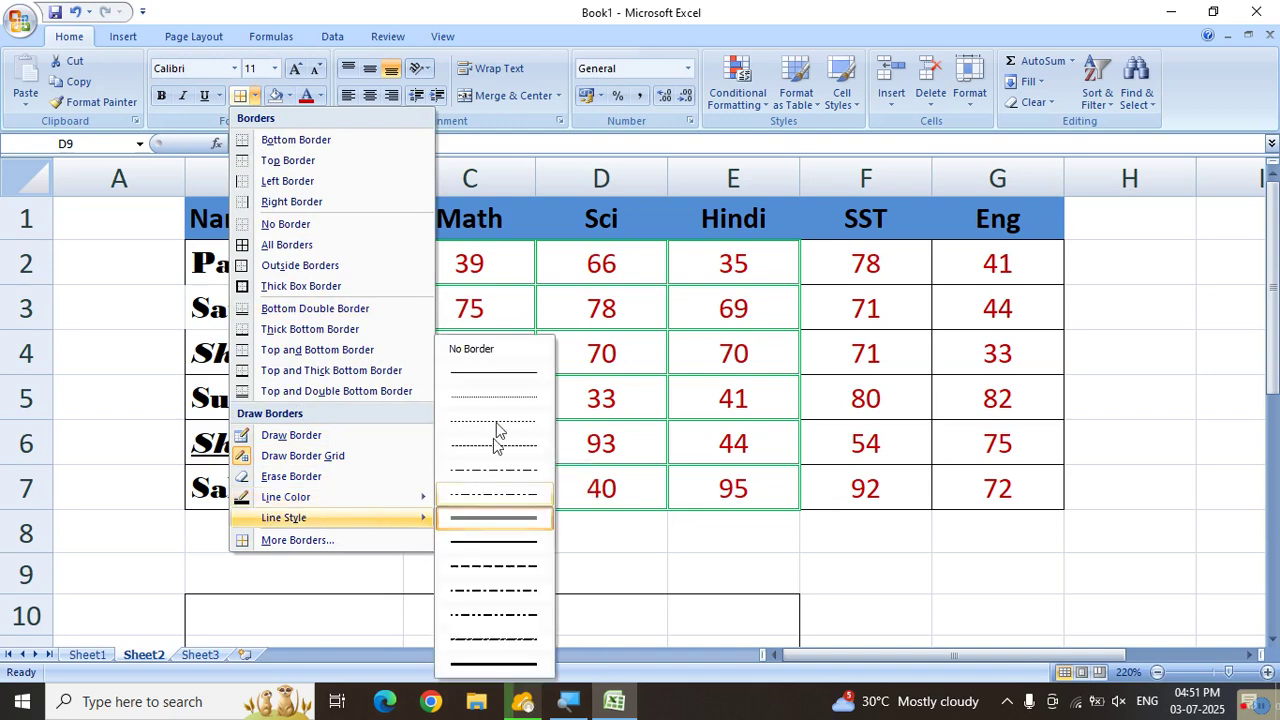
pyautogui.click(500, 375)
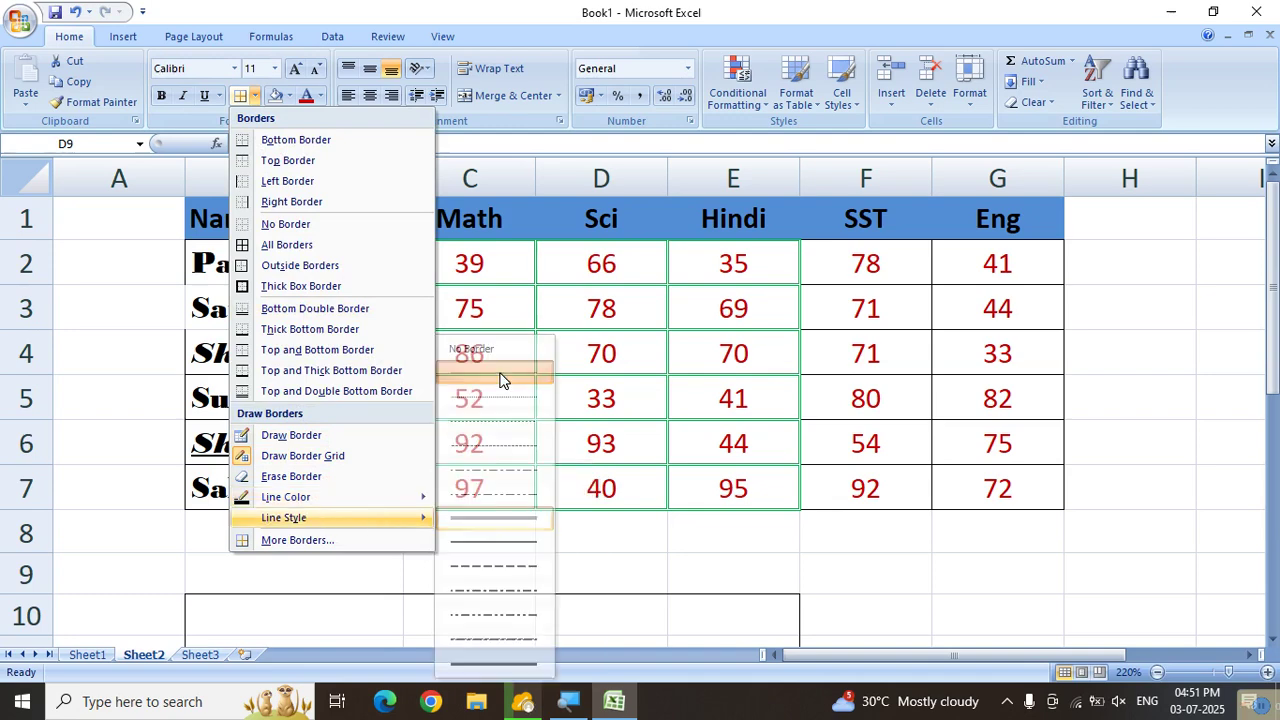
pyautogui.scroll(-5, 520, 431)
pyautogui.scroll(-3, 520, 438)
pyautogui.moveTo(357, 350); pyautogui.dragTo(660, 548)
pyautogui.click(784, 442)
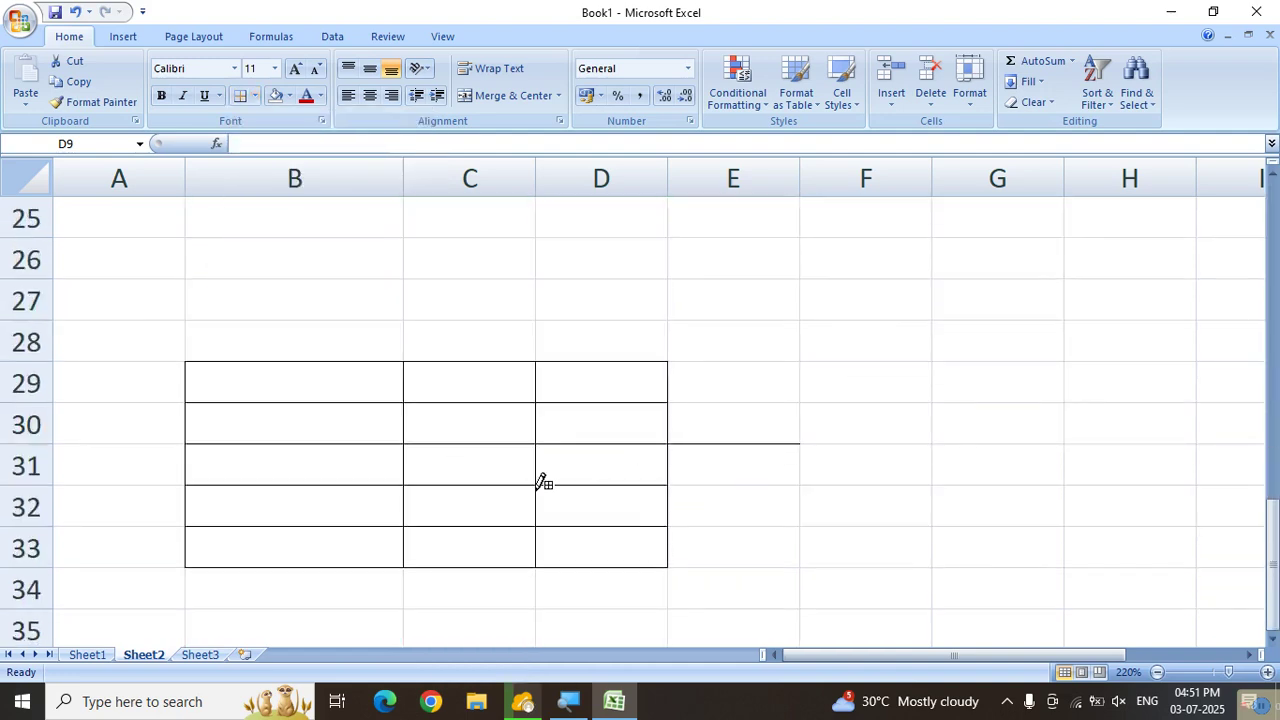
pyautogui.scroll(8, 543, 480)
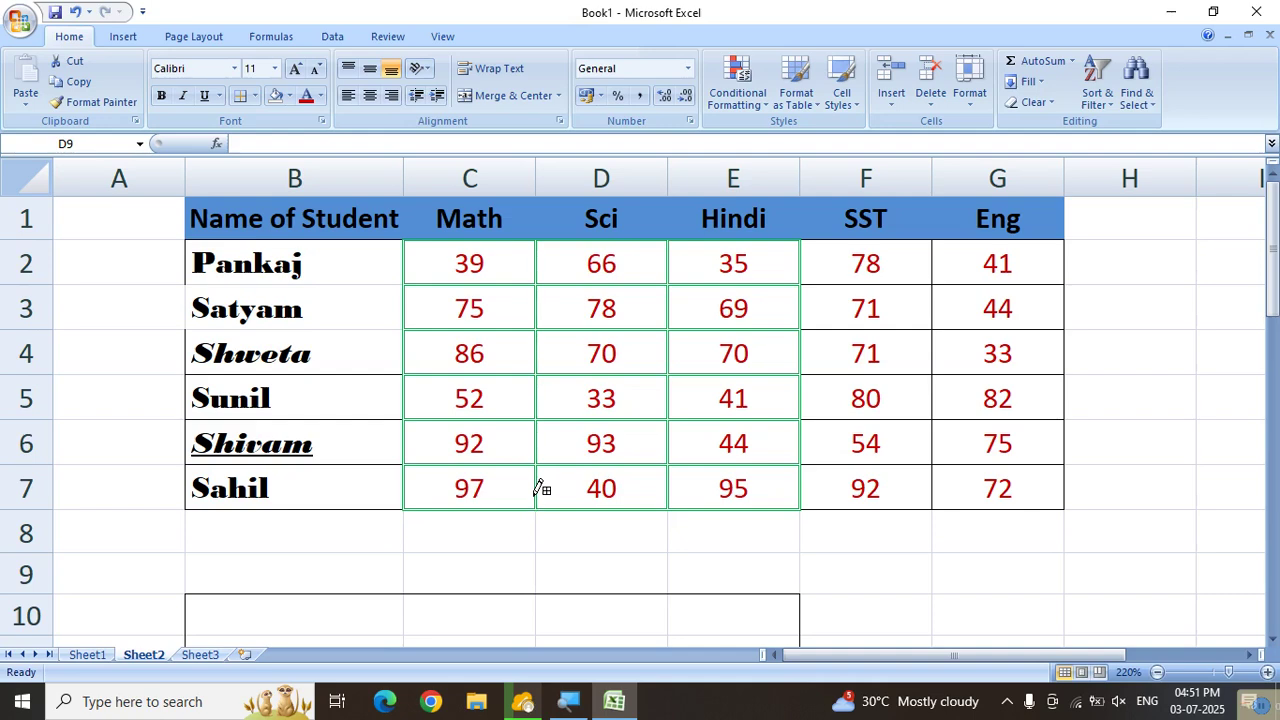
pyautogui.click(254, 97)
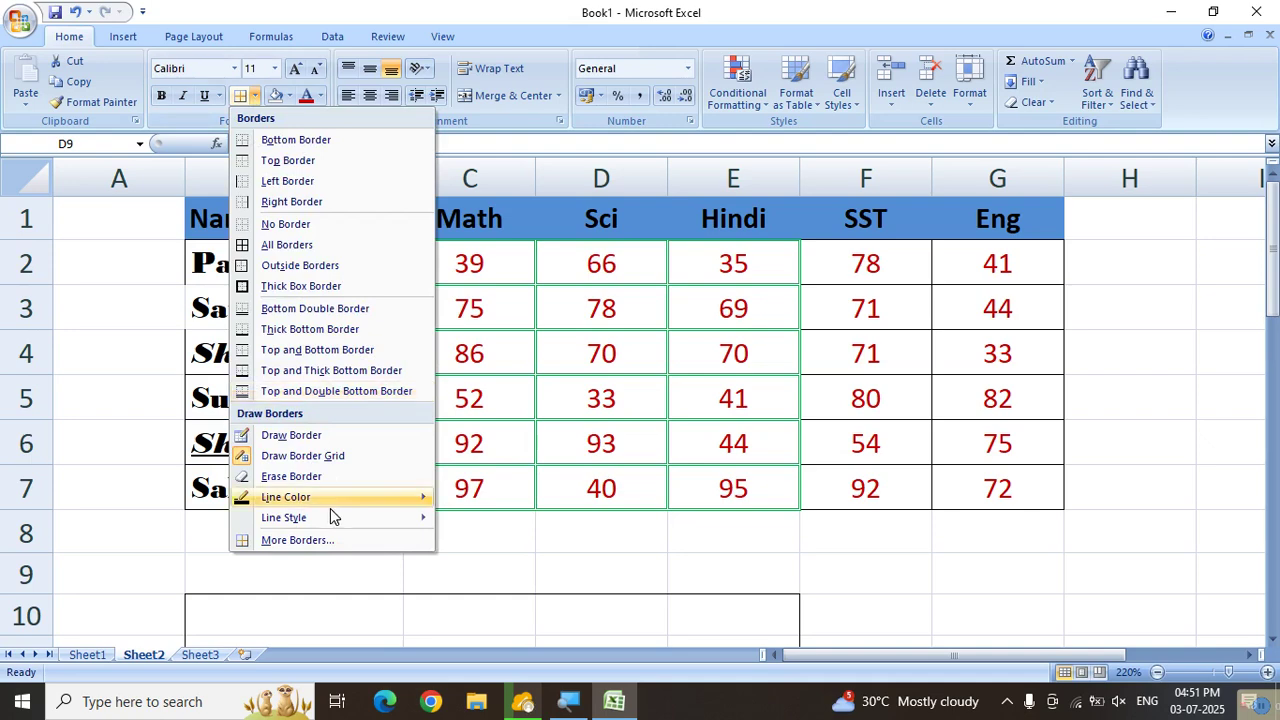
pyautogui.moveTo(333, 517)
pyautogui.click(490, 471)
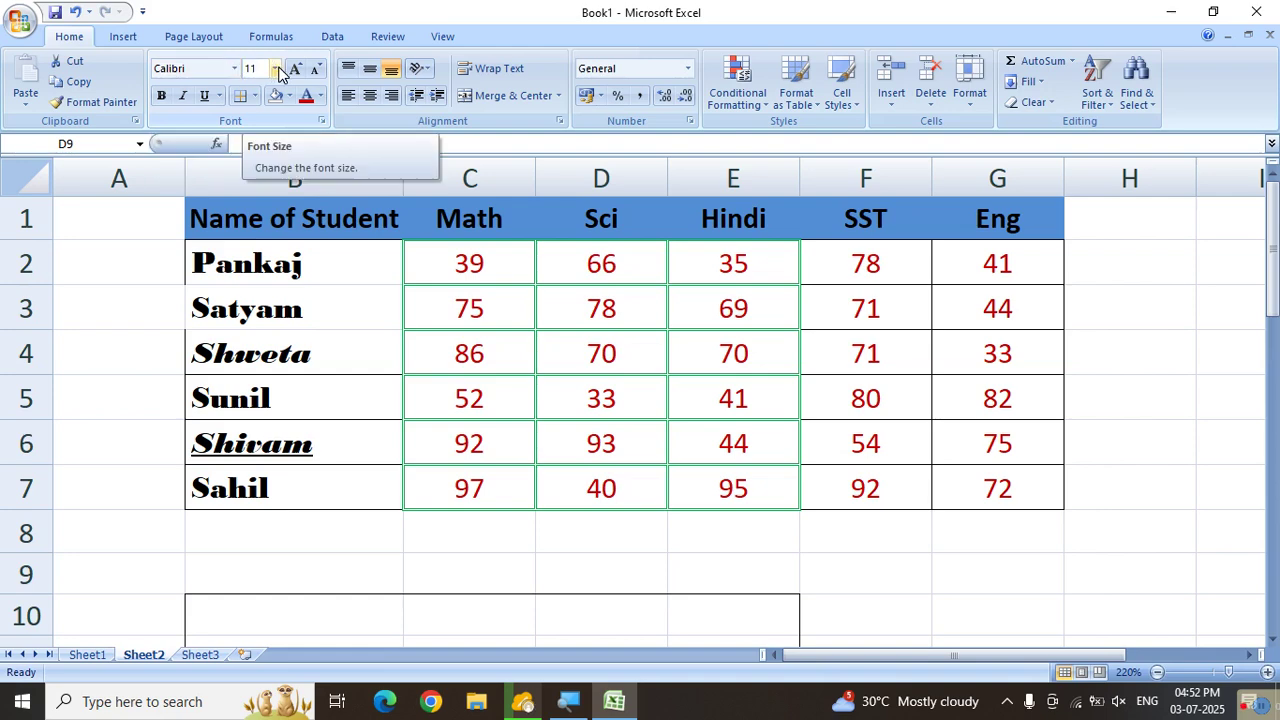
pyautogui.click(259, 97)
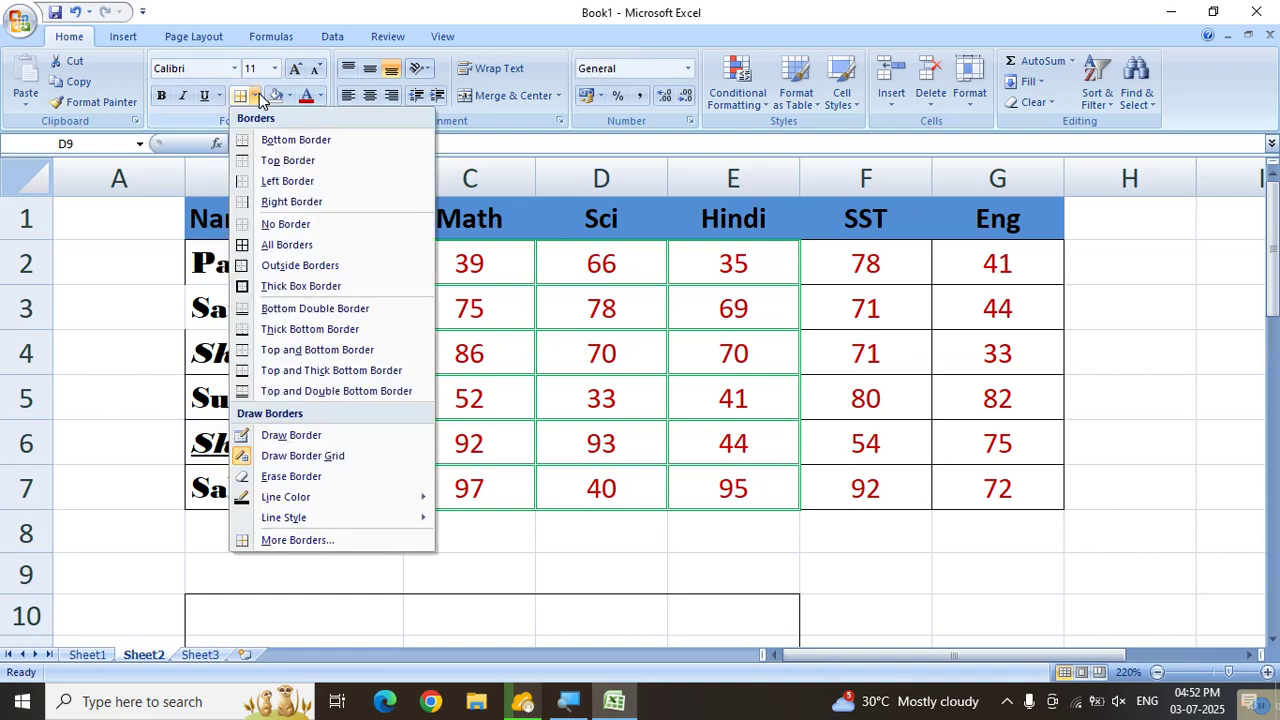
pyautogui.click(410, 36)
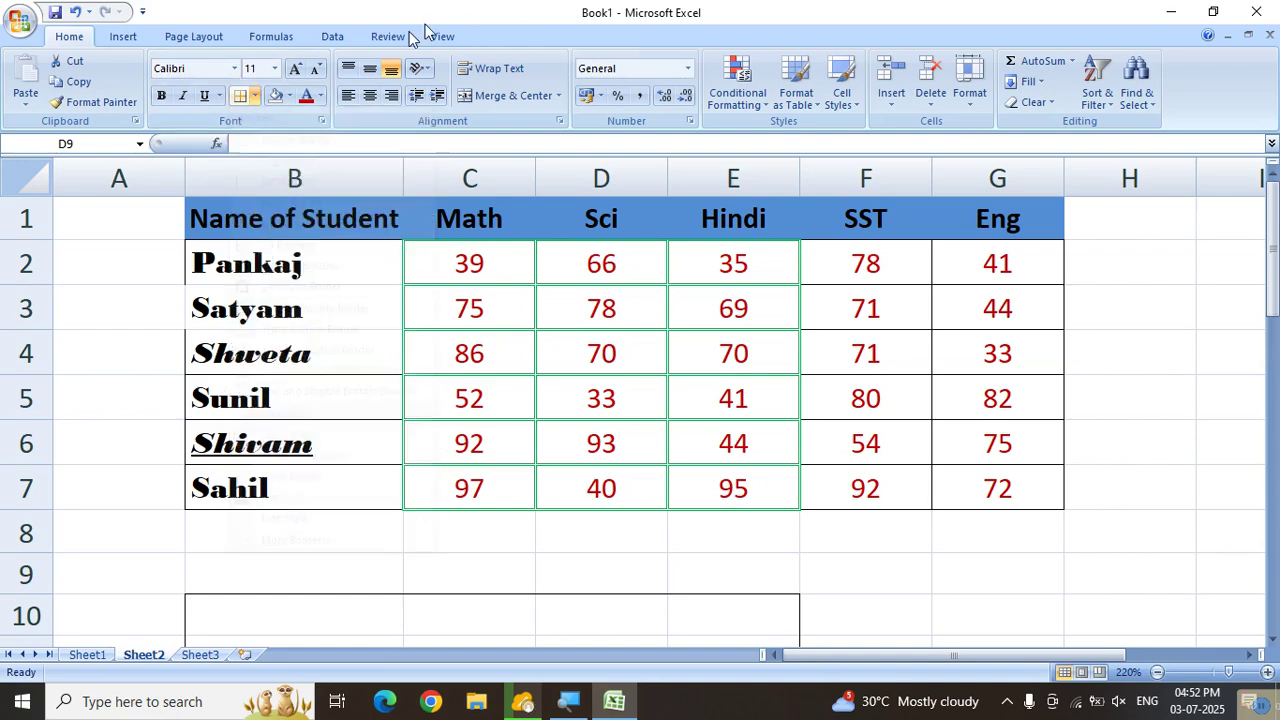
# Remove the borders from cell D9 with No Border, ending the border grid drawing mode.
pyautogui.click(288, 97)
pyautogui.click(288, 97)
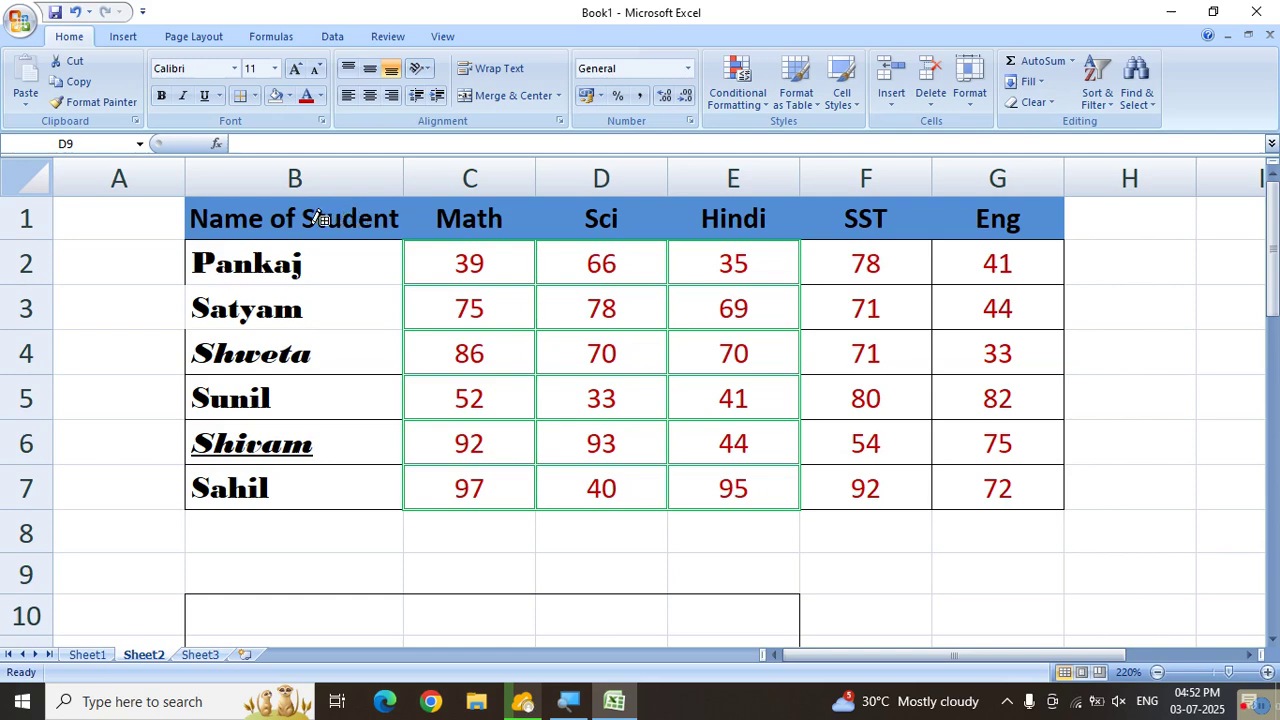
pyautogui.click(255, 95)
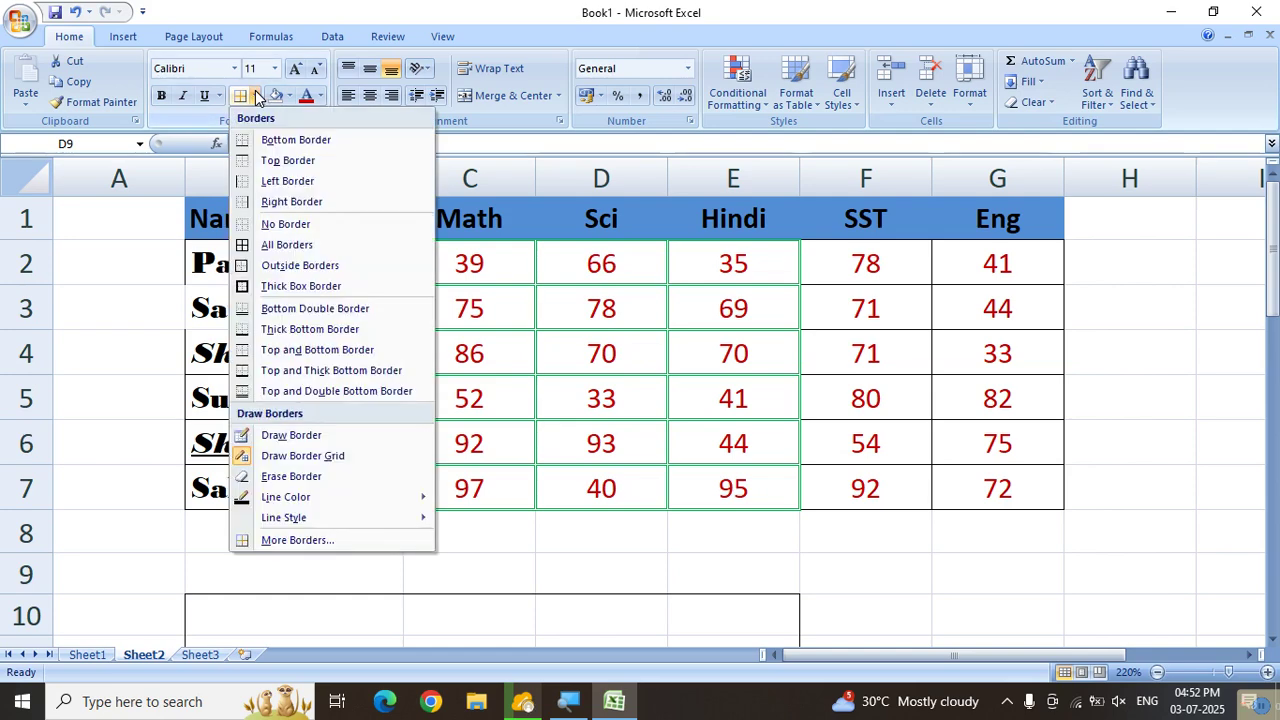
pyautogui.click(285, 224)
# Wrap the text of the Name of Student header in B1 and narrow column B so it breaks onto two lines.
pyautogui.click(332, 218)
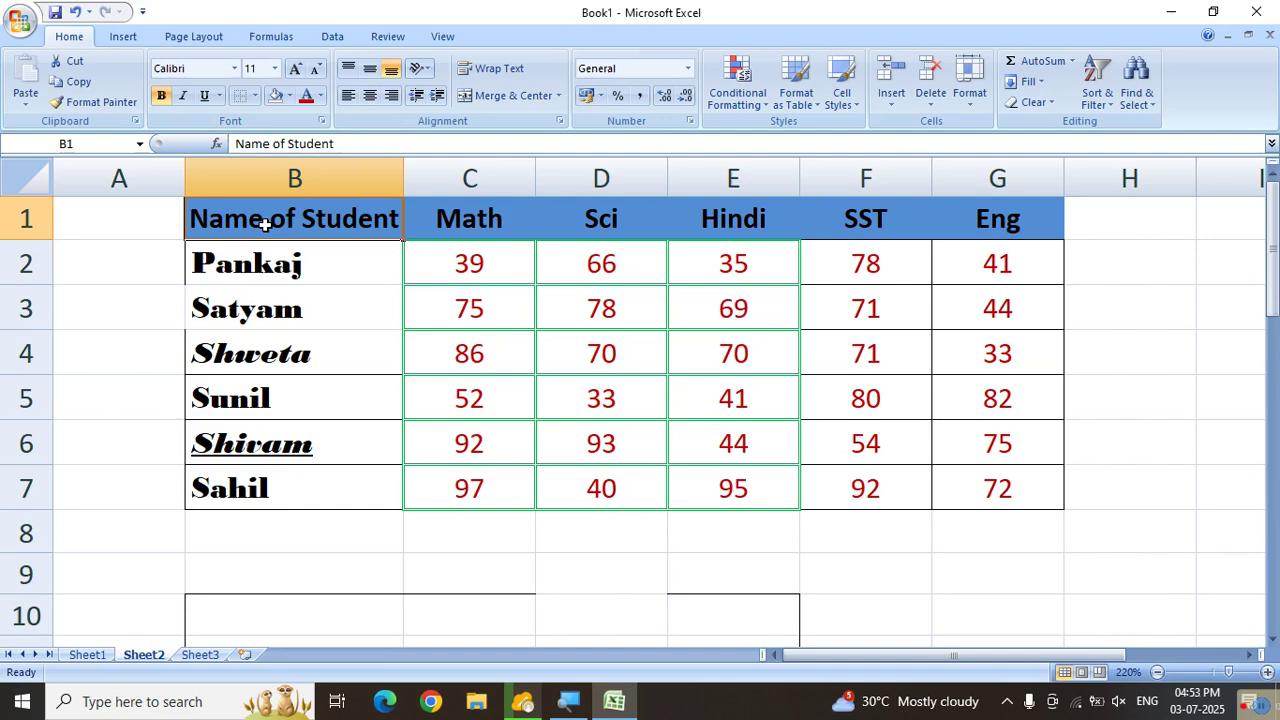
pyautogui.click(492, 70)
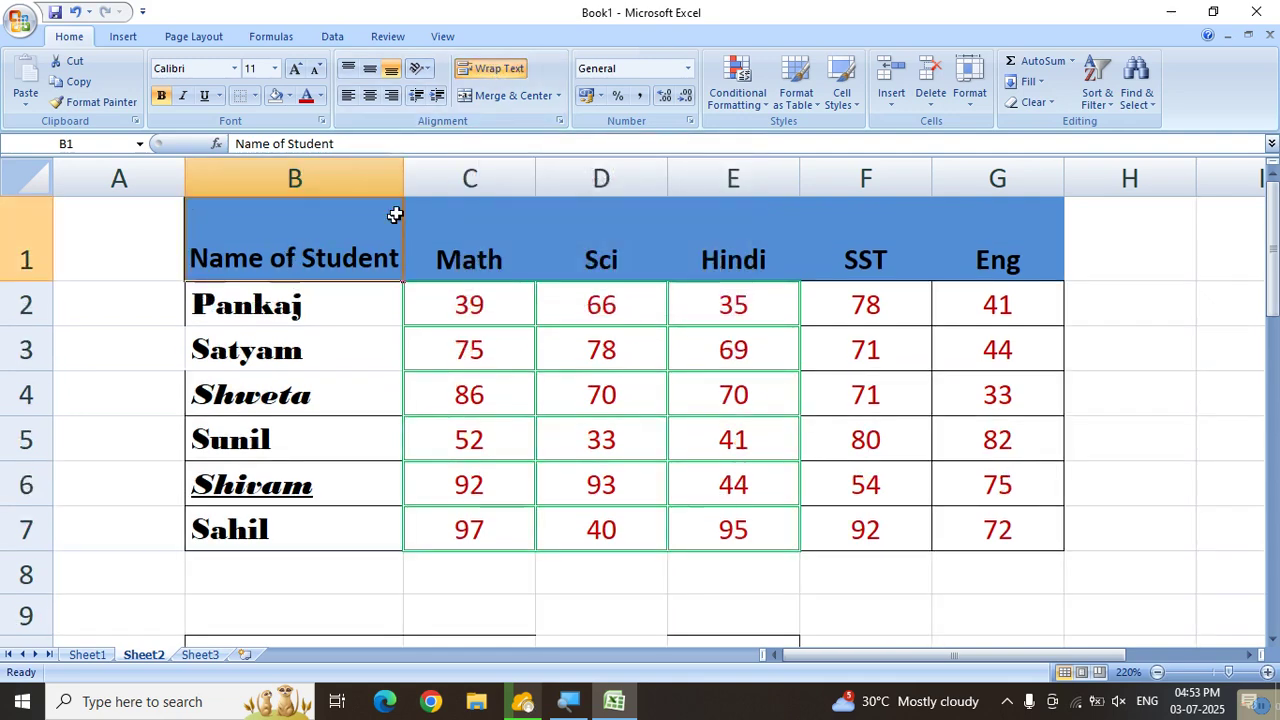
pyautogui.moveTo(403, 181); pyautogui.dragTo(335, 178)
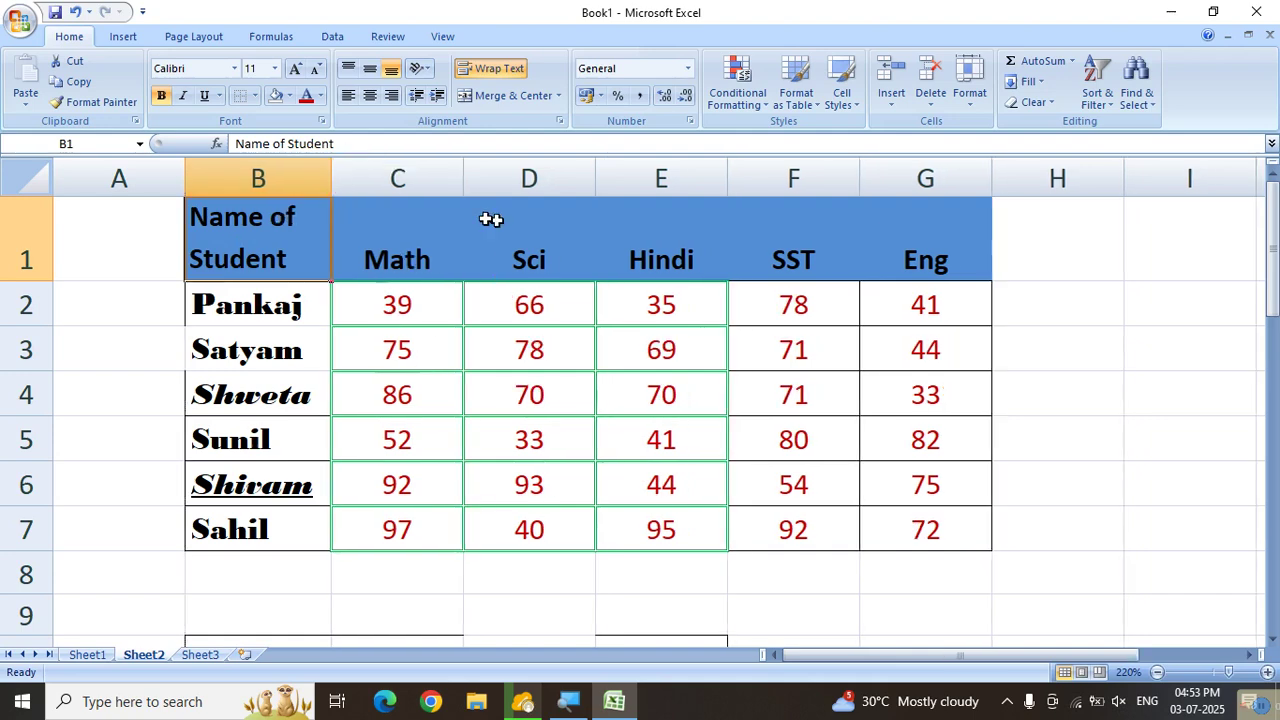
# Apply All Borders to the whole marks table in B1:G7.
pyautogui.moveTo(400, 243); pyautogui.dragTo(966, 528)
pyautogui.moveTo(251, 223); pyautogui.dragTo(951, 523)
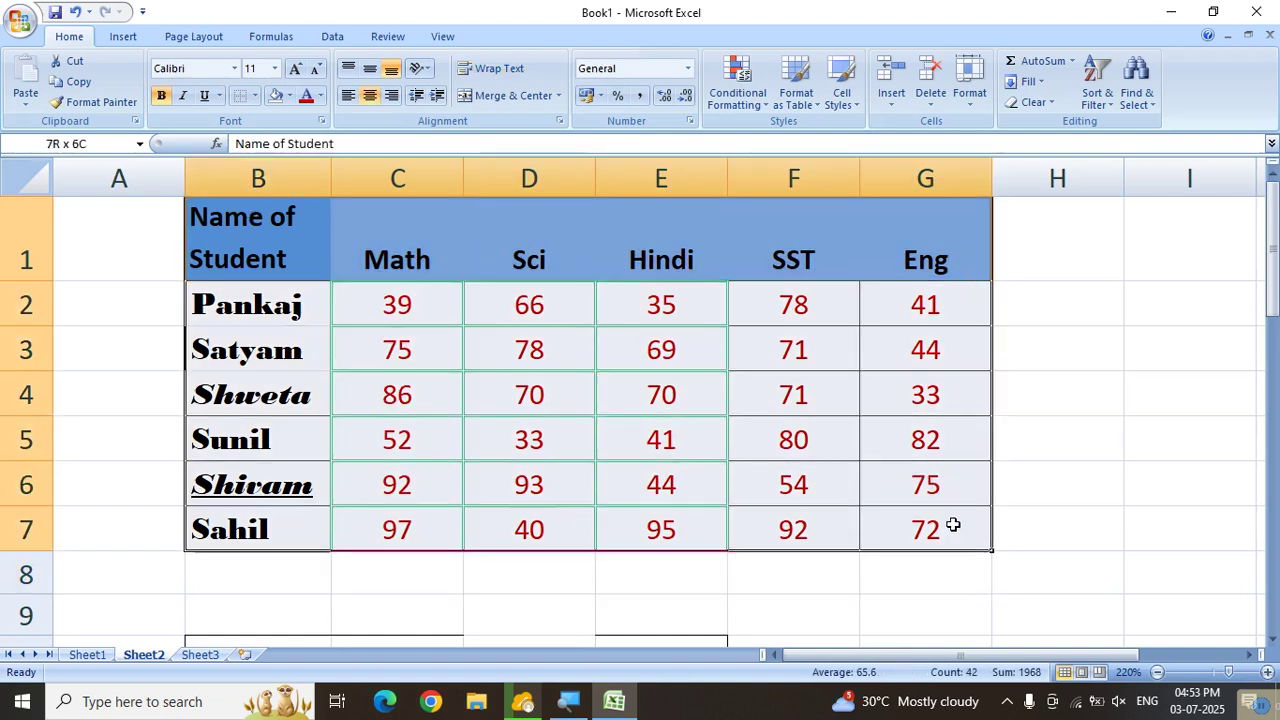
pyautogui.click(260, 95)
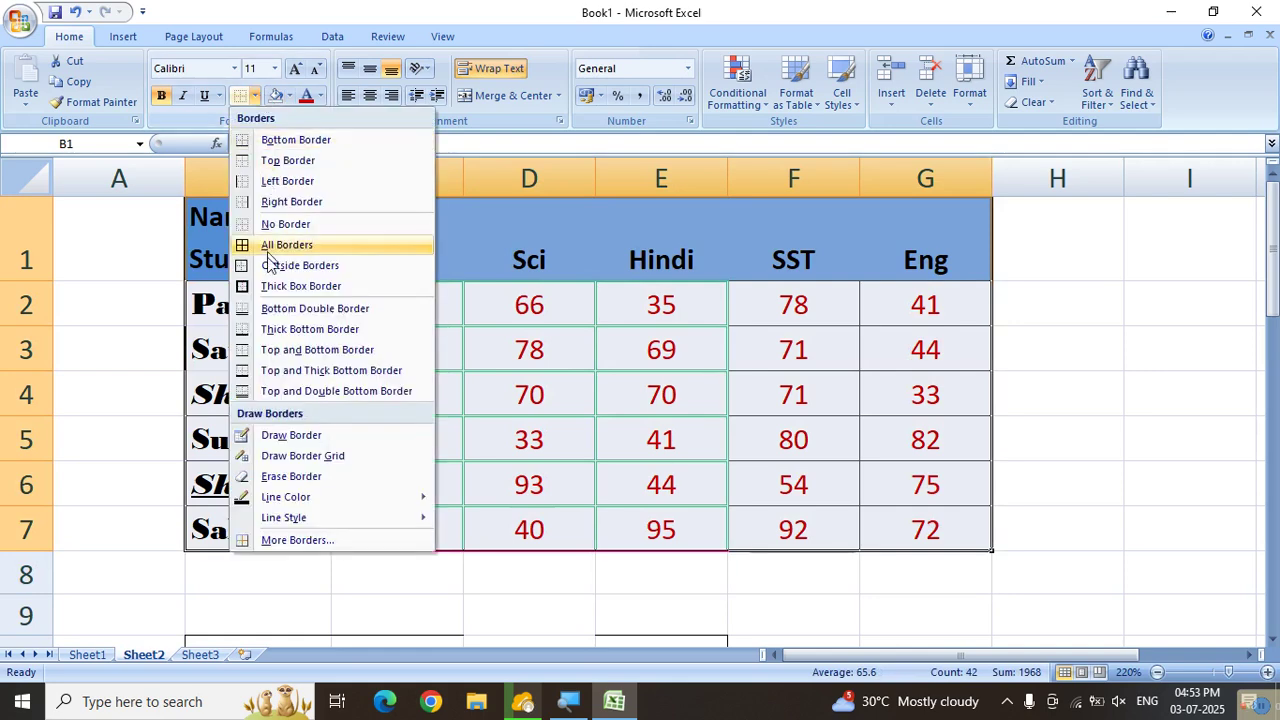
pyautogui.click(268, 249)
pyautogui.click(522, 375)
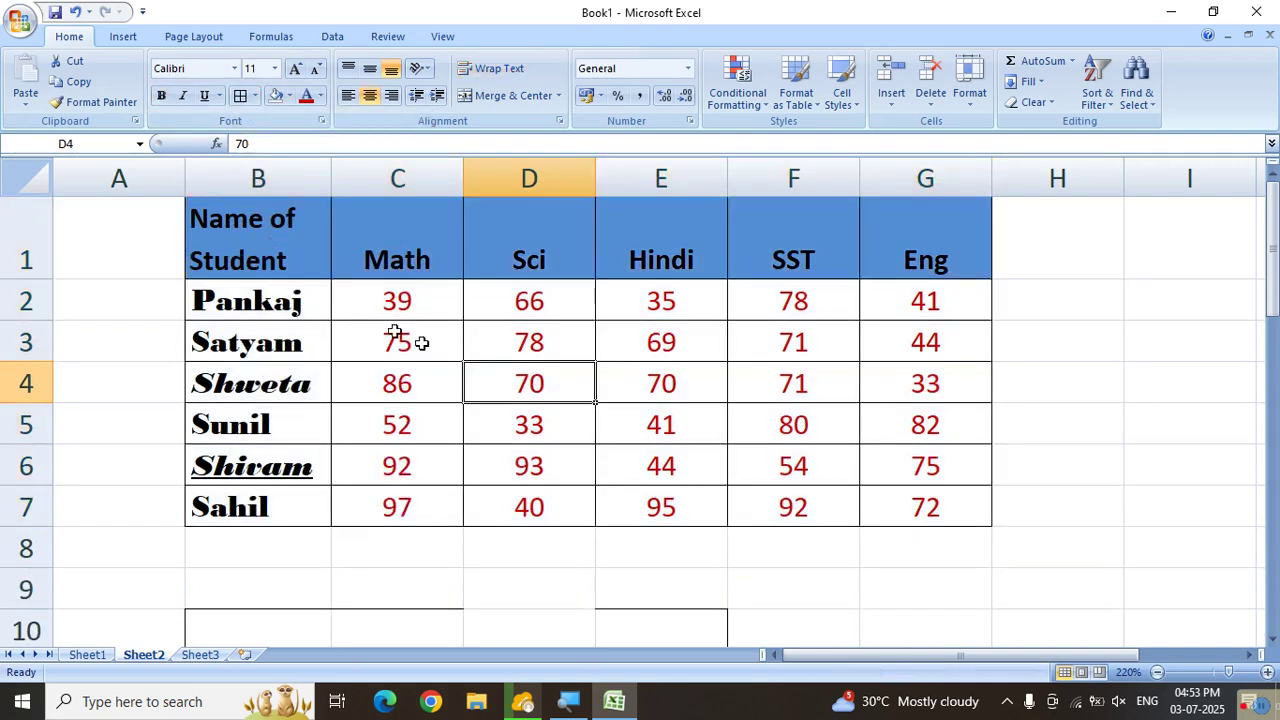
# Center the Name of Student header in B1 horizontally.
pyautogui.click(251, 250)
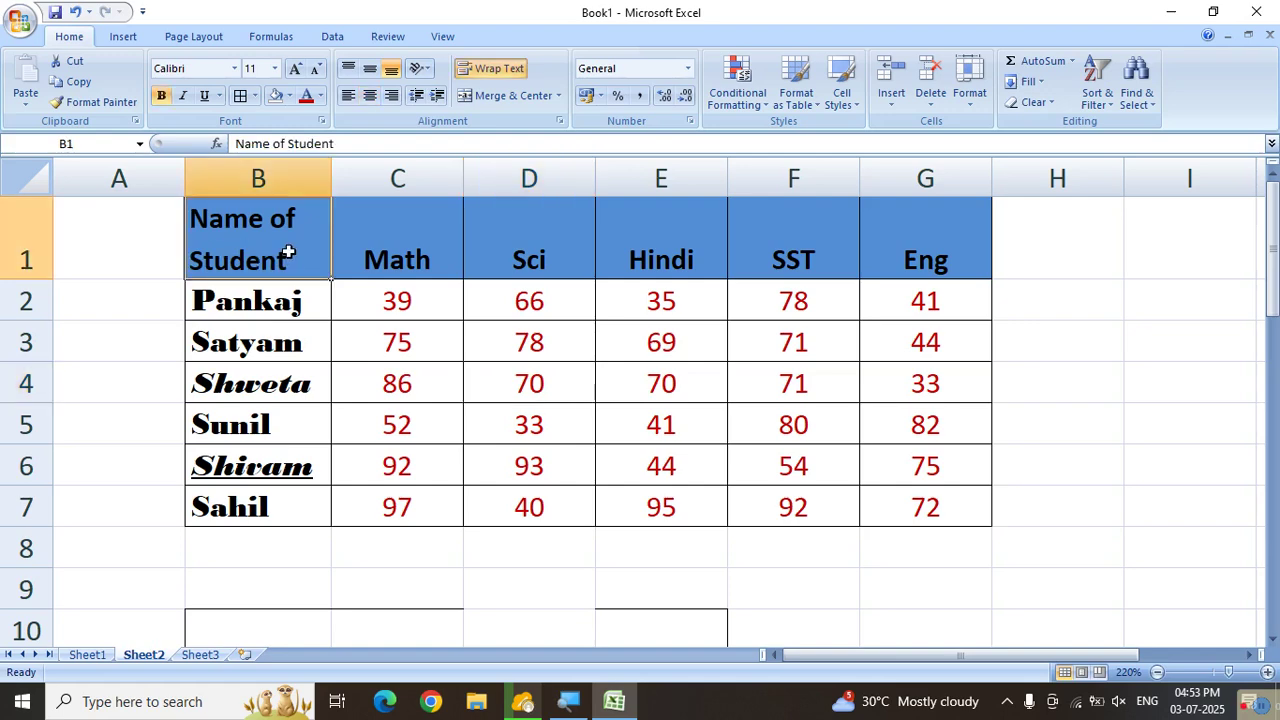
pyautogui.click(370, 96)
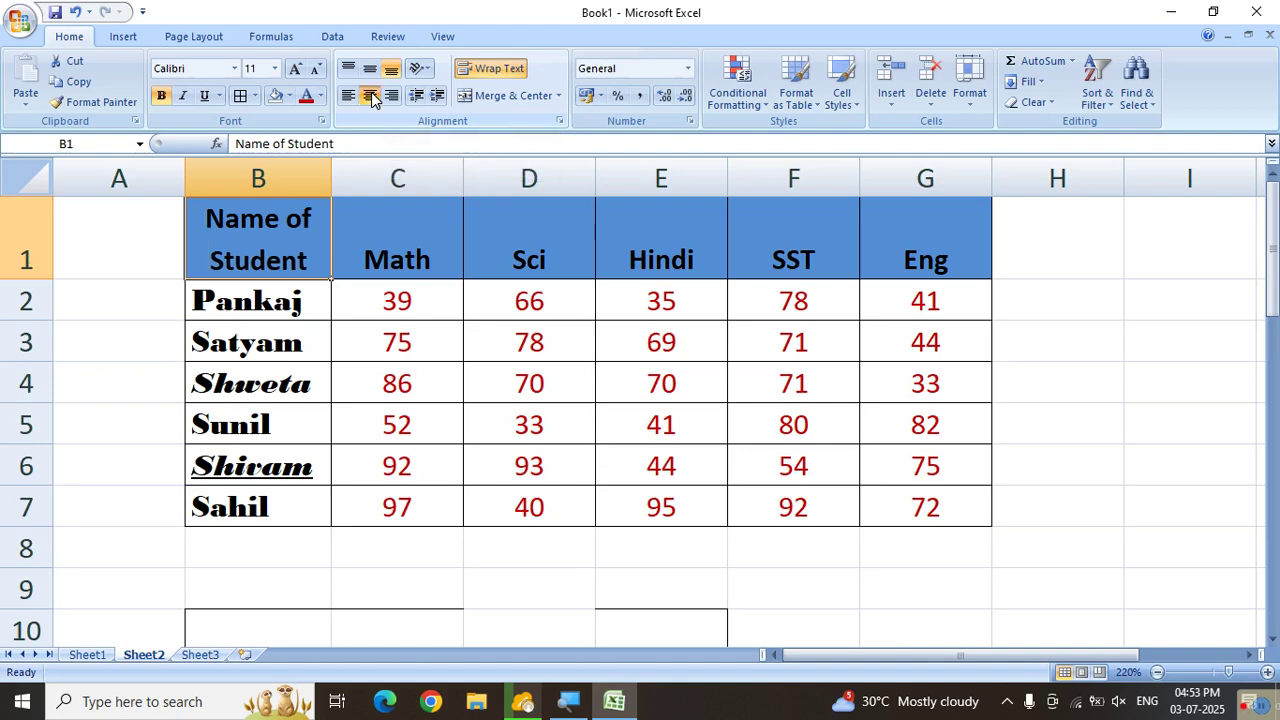
# Try left, right and center alignment, plus middle, top and bottom alignment, on the Math header in C1.
pyautogui.click(403, 248)
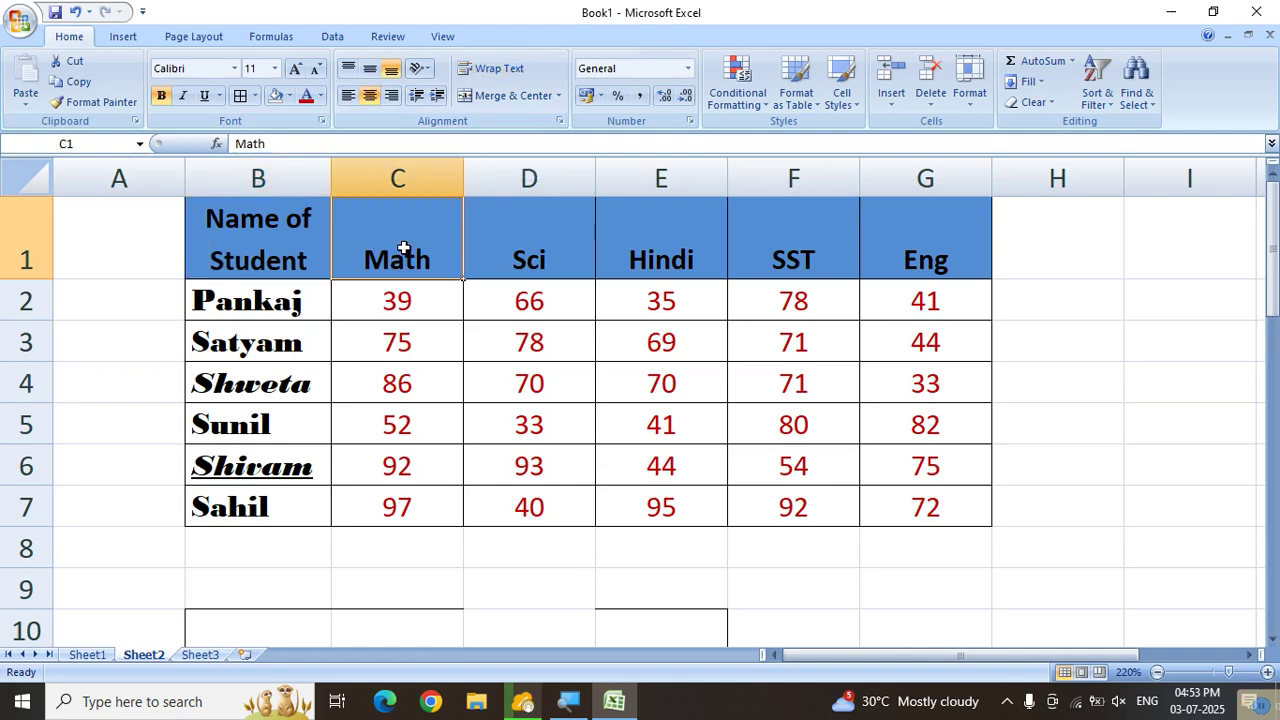
pyautogui.click(348, 96)
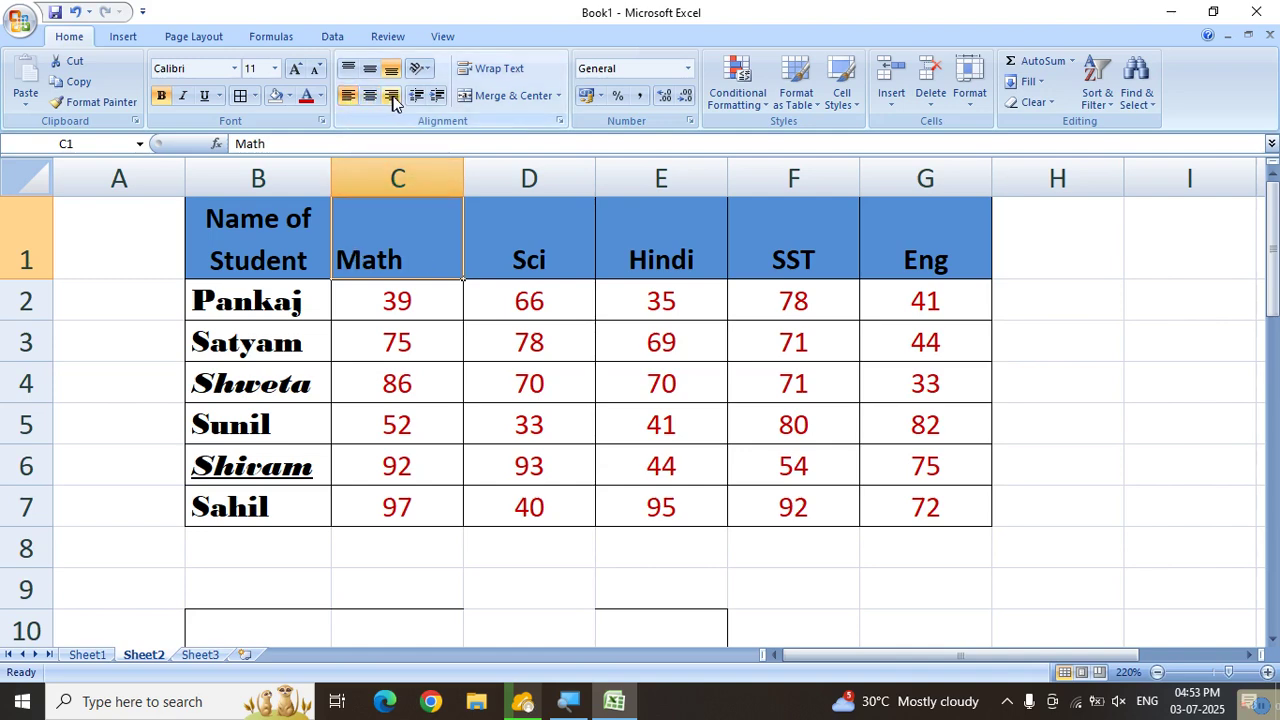
pyautogui.click(393, 96)
pyautogui.click(371, 94)
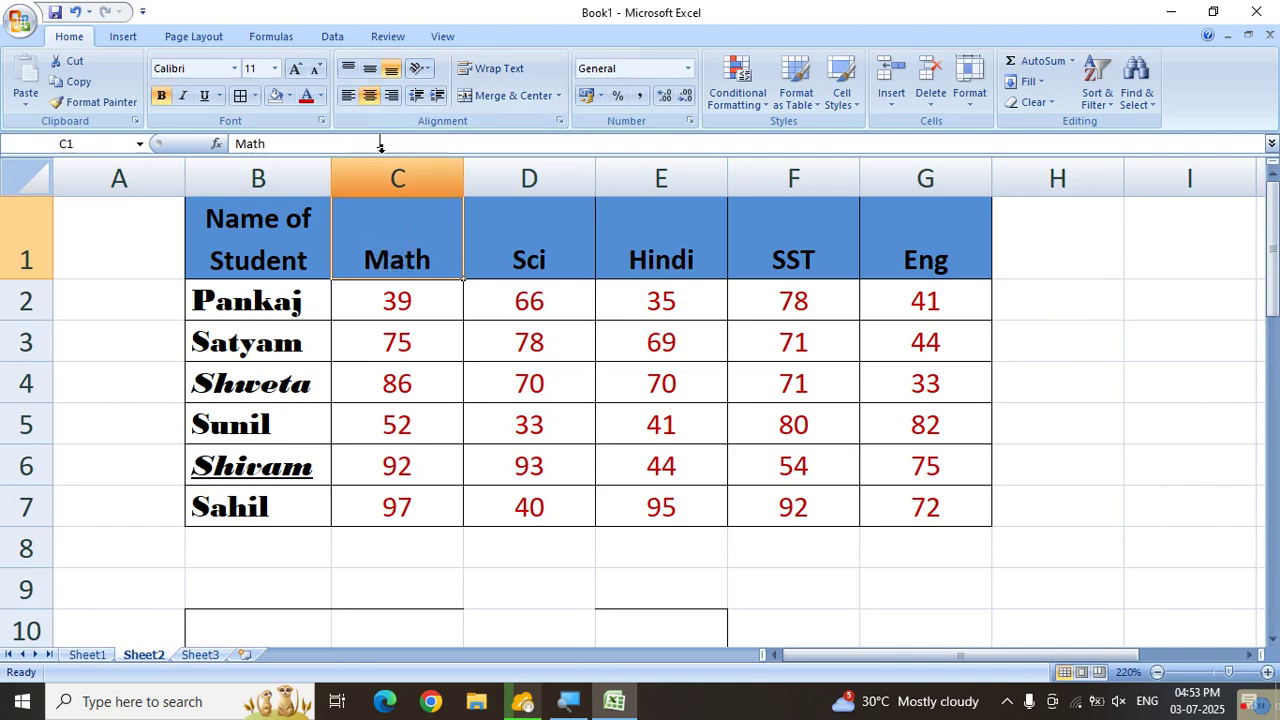
pyautogui.click(372, 76)
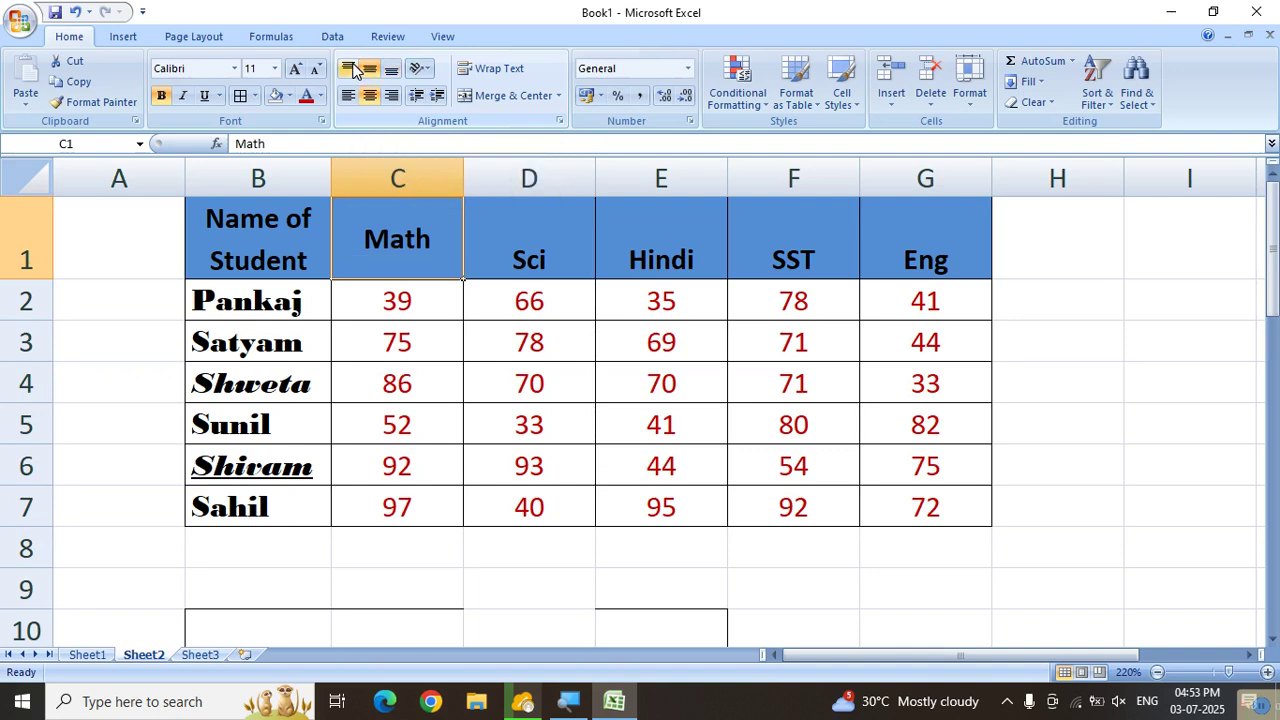
pyautogui.click(350, 70)
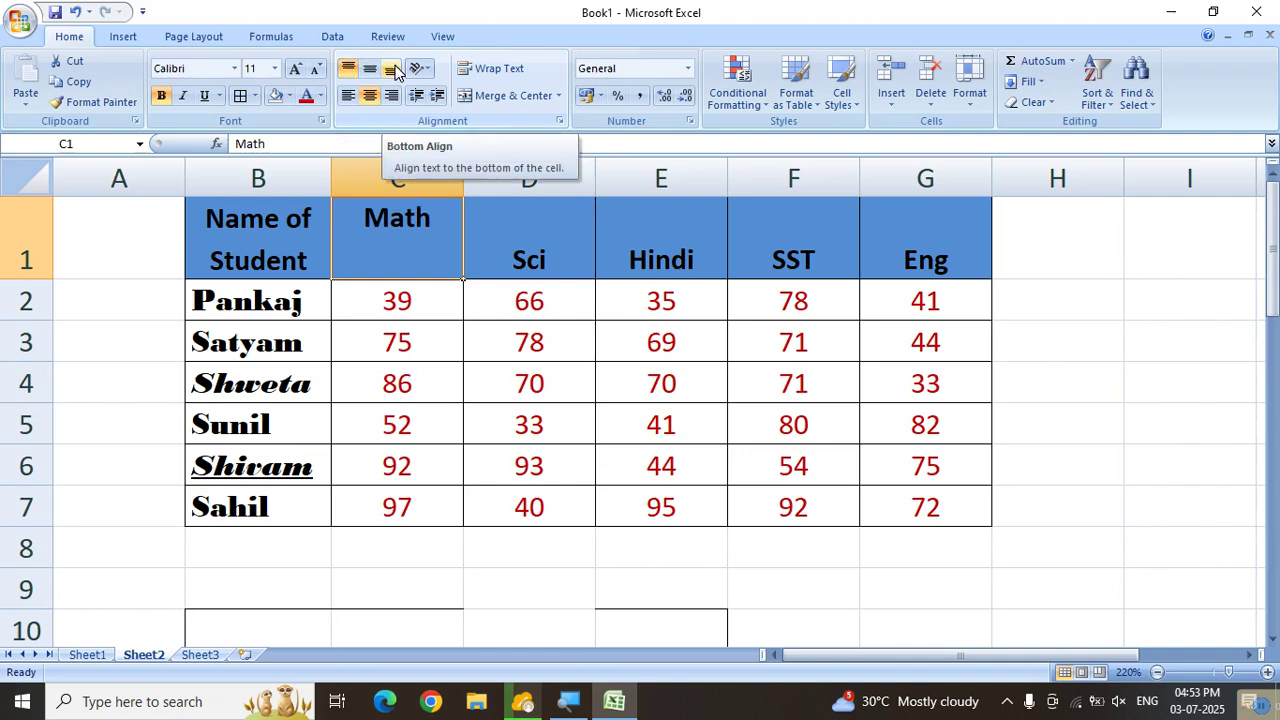
pyautogui.click(396, 70)
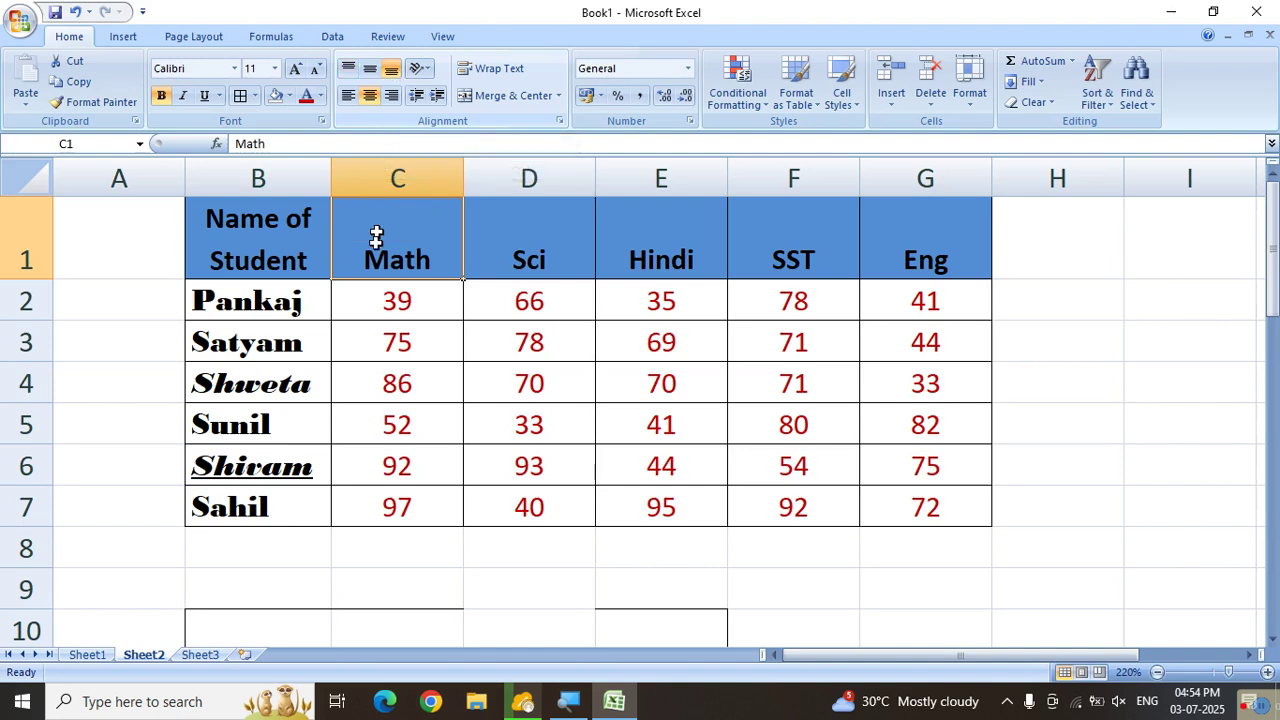
# Middle-align the subject headers in C1:G1 vertically.
pyautogui.moveTo(370, 260); pyautogui.dragTo(894, 243)
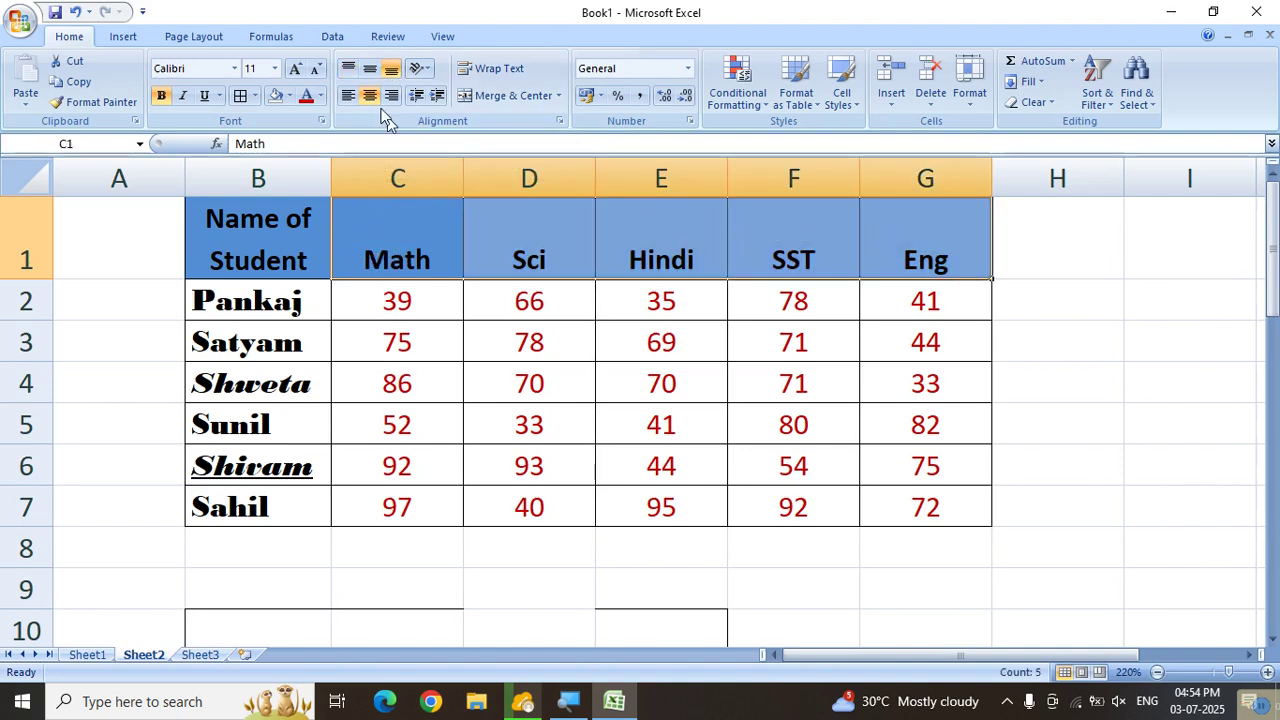
pyautogui.click(370, 70)
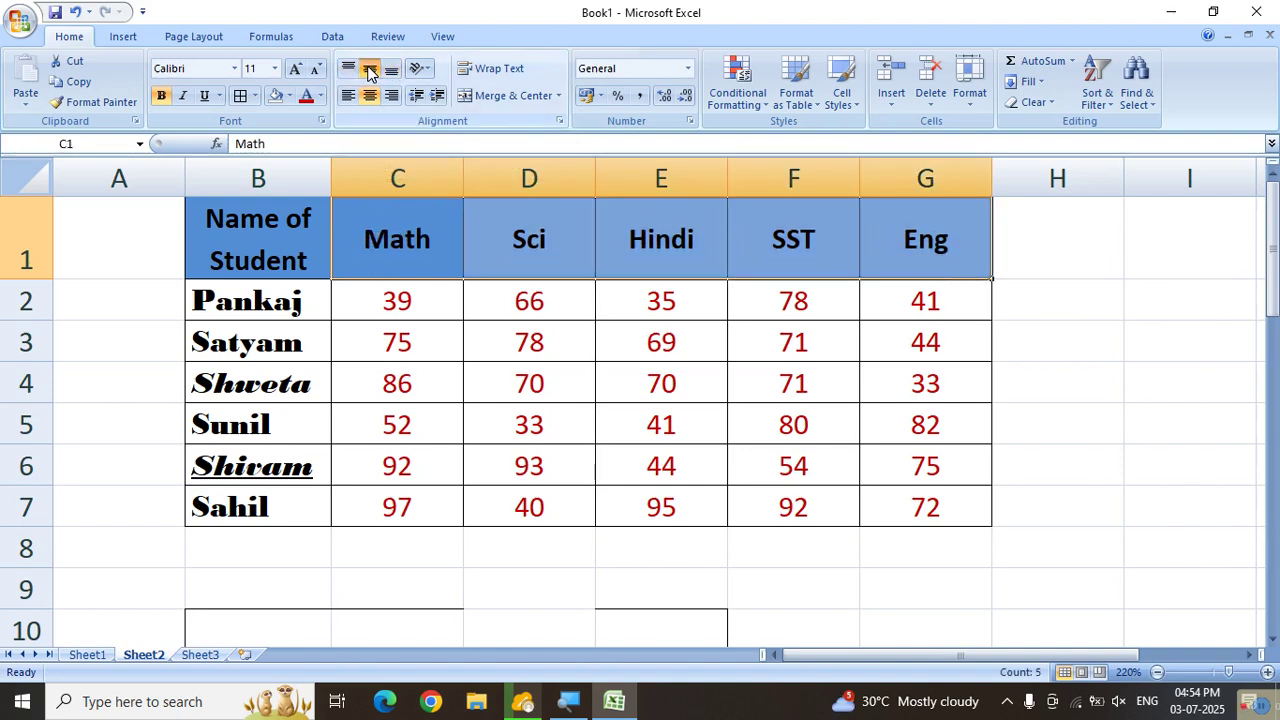
pyautogui.click(490, 383)
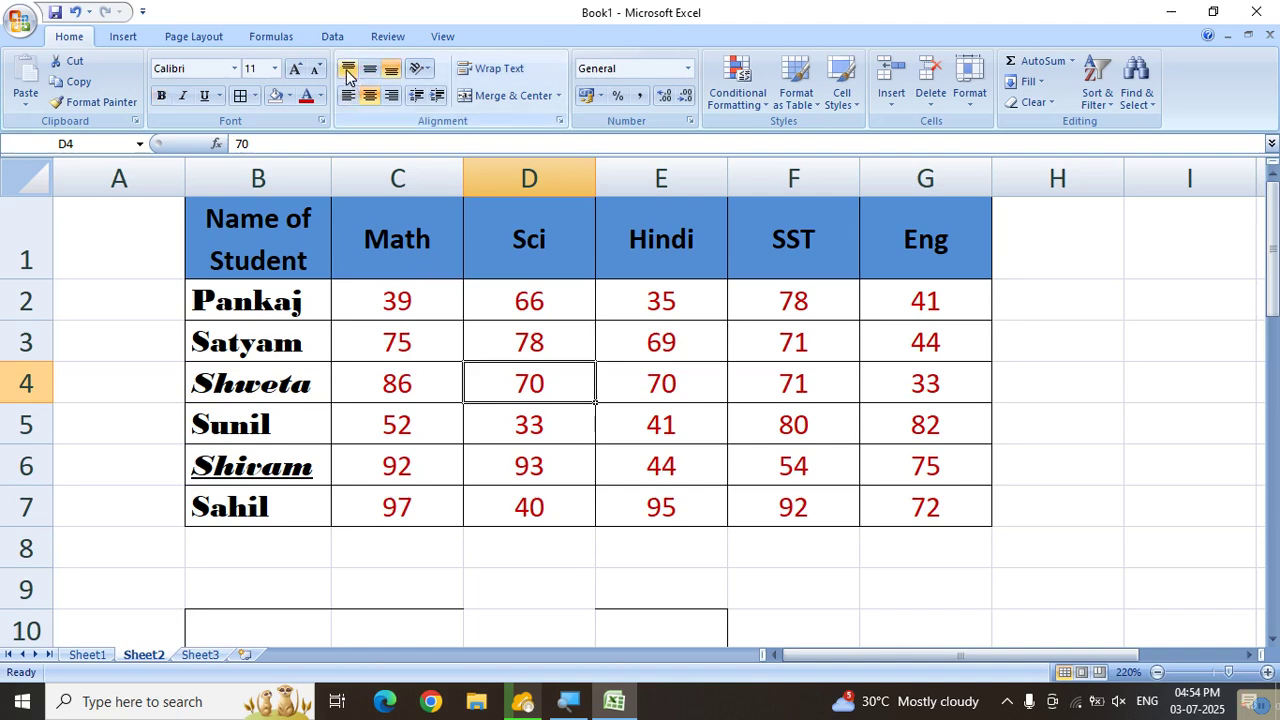